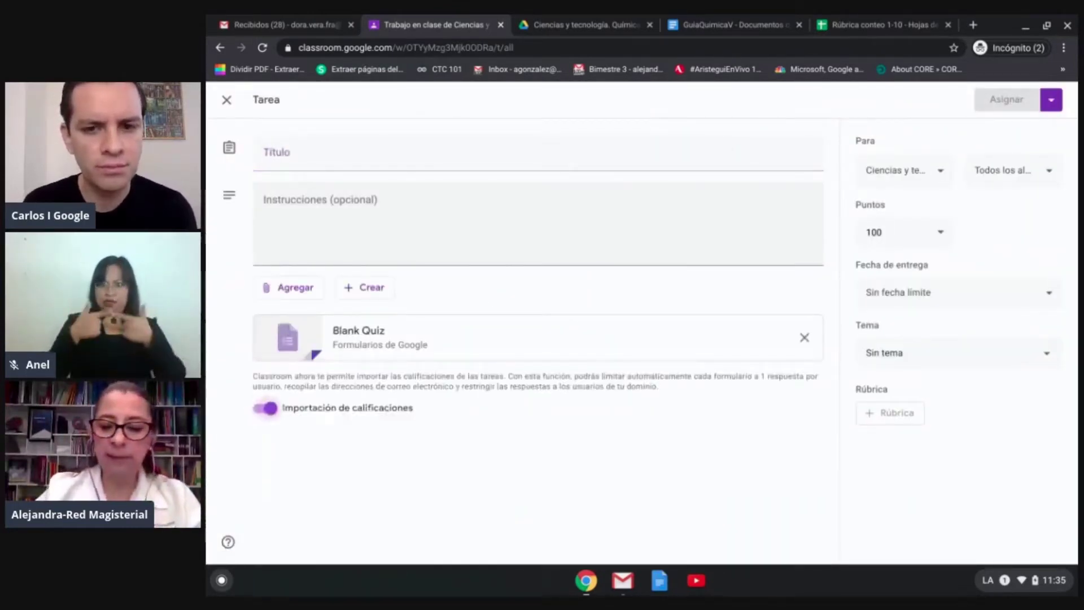
# Turn off grade import and title the assignment 'Guía de química'
pyautogui.click(266, 408)
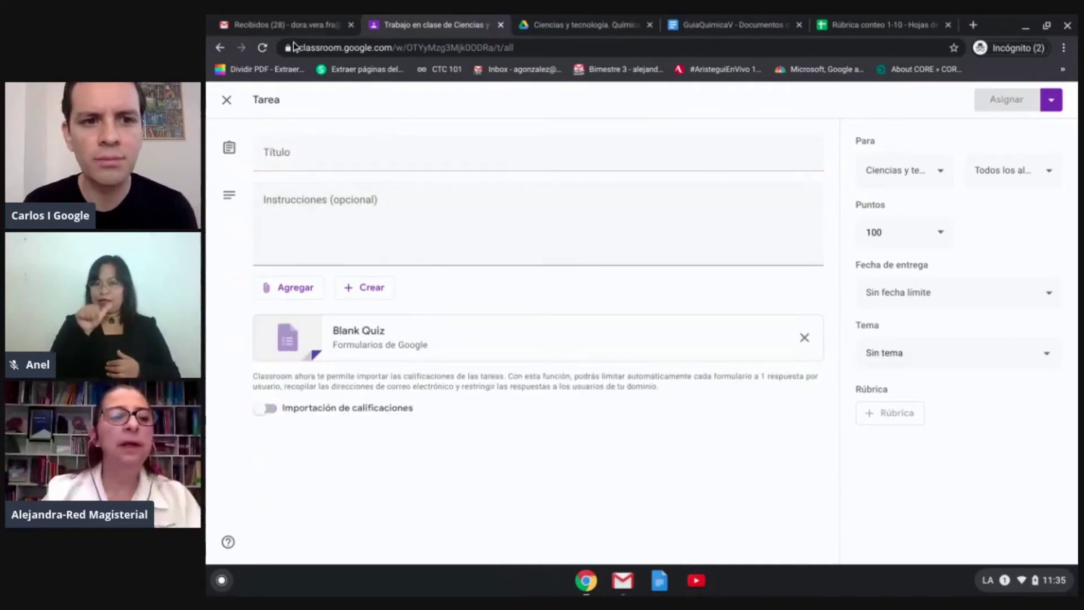
pyautogui.click(264, 156)
pyautogui.write('G')
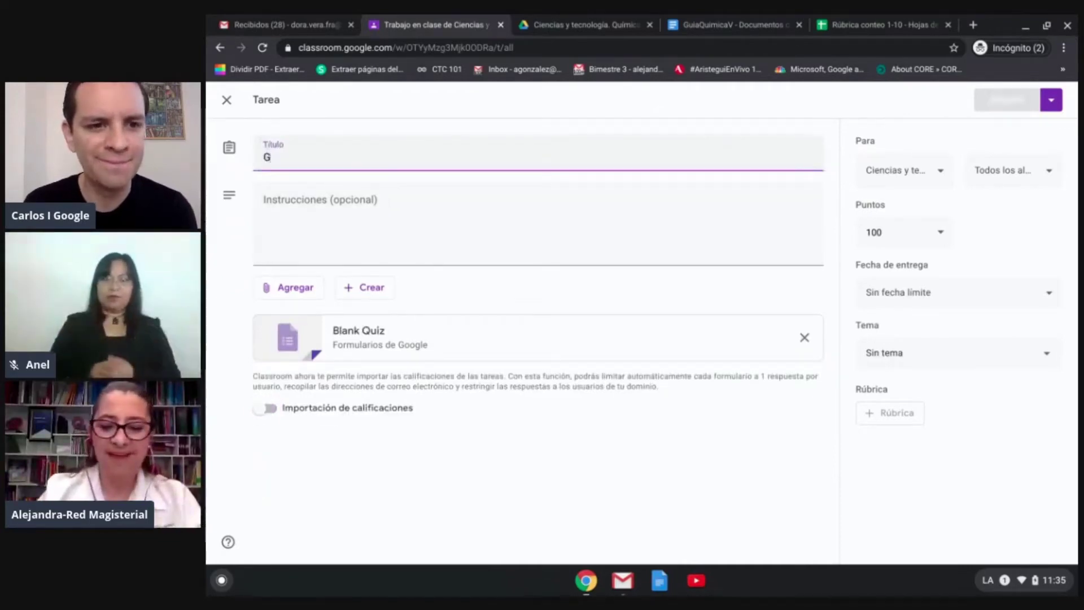
pyautogui.write('uía de')
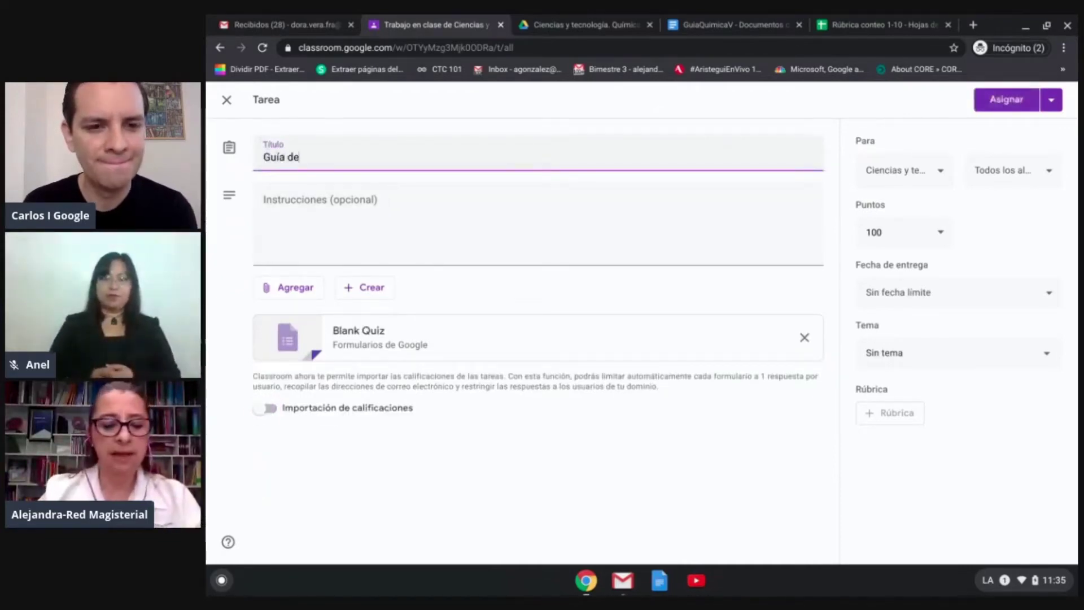
pyautogui.write(' química')
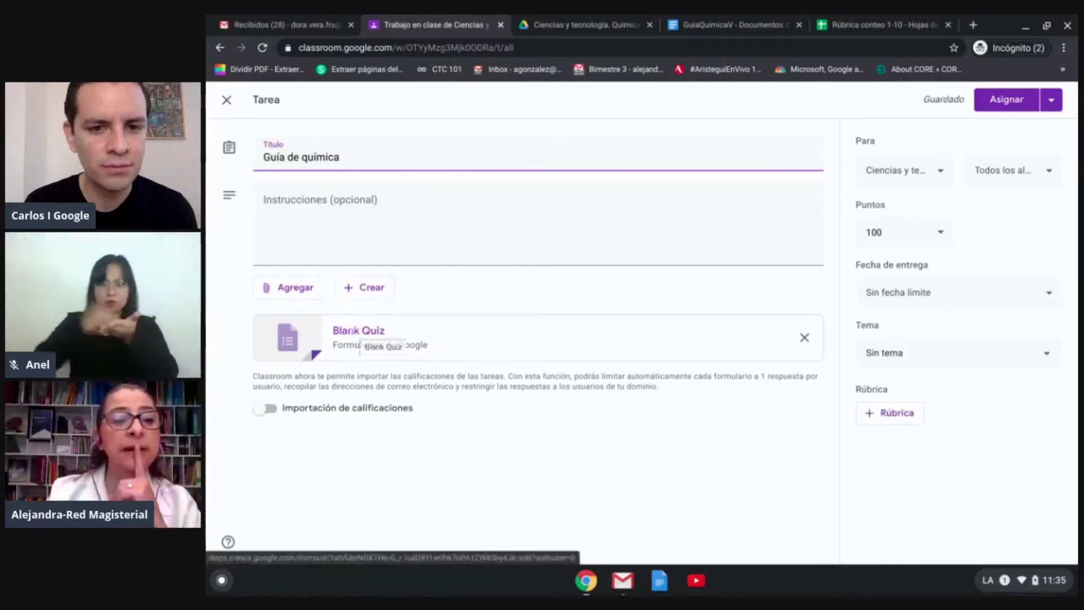
# Add the instructions 'Responde la siguiente guía de…' and open the attached Blank Quiz
pyautogui.press('Tab')
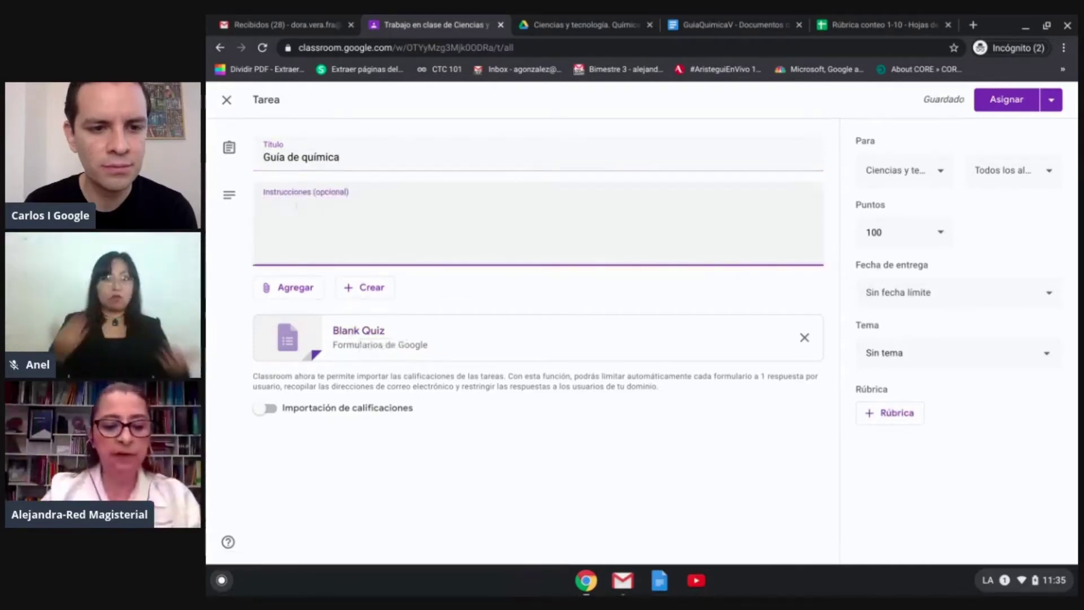
pyautogui.write('Responde la siguiente guía de estudio.')
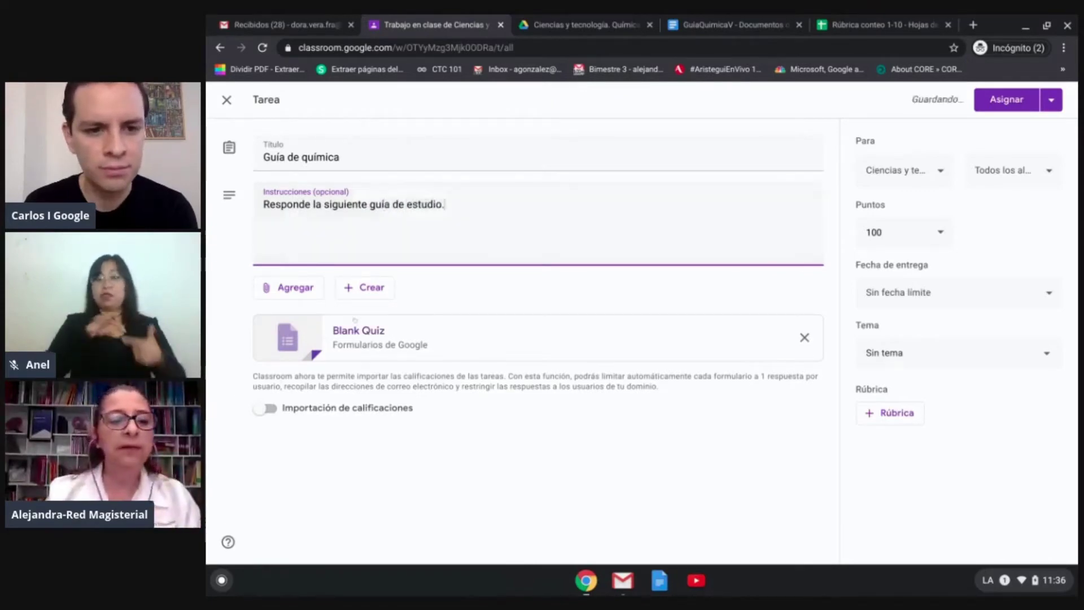
pyautogui.click(349, 343)
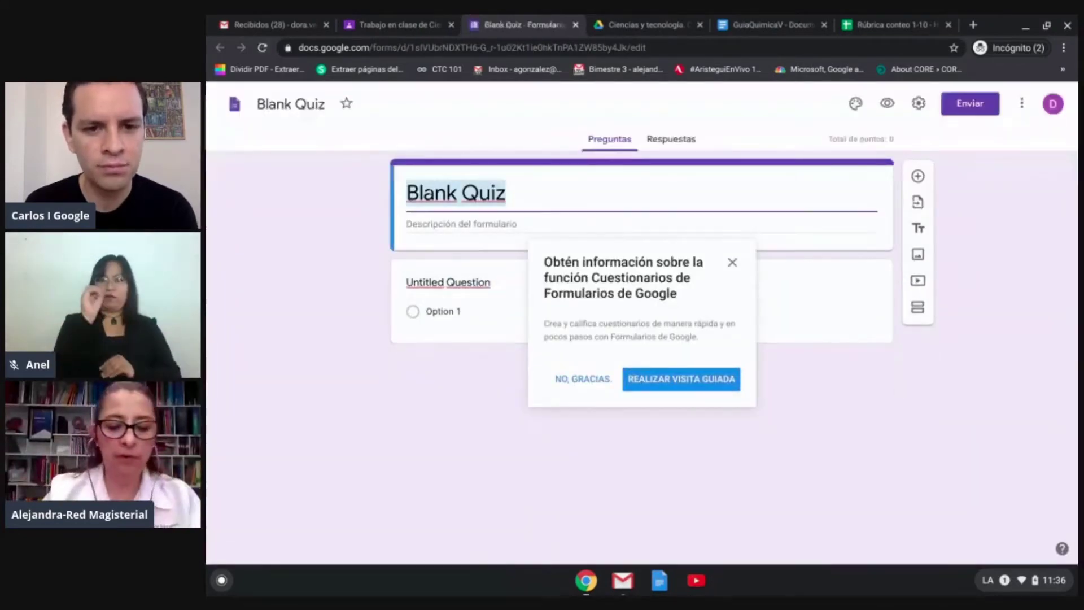
# Rename the quiz 'Guía de química' and paste question 1's text into the first question
pyautogui.write('Guía')
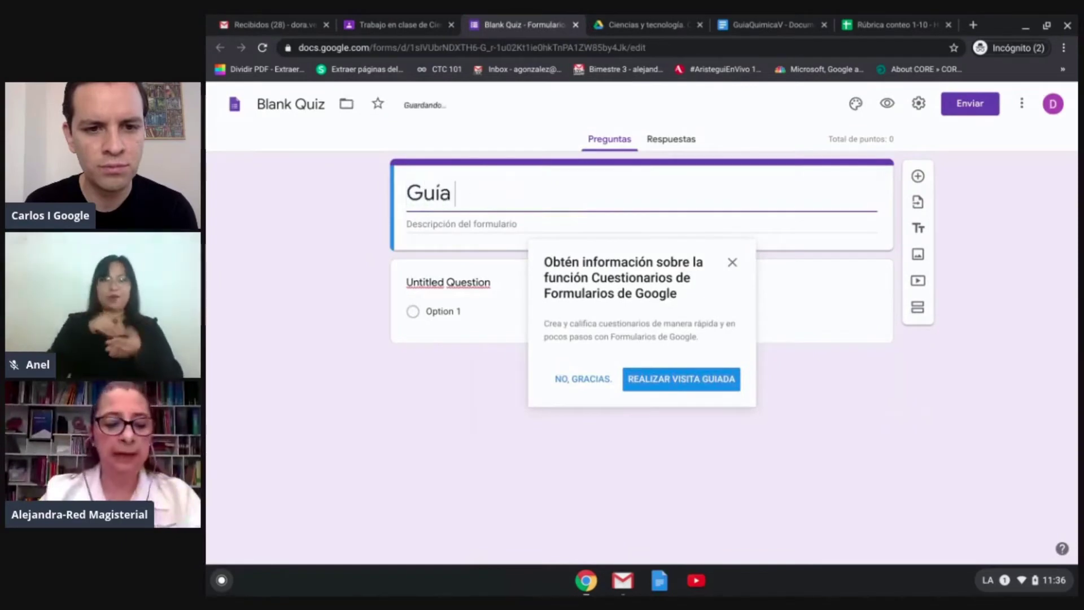
pyautogui.write(' de química')
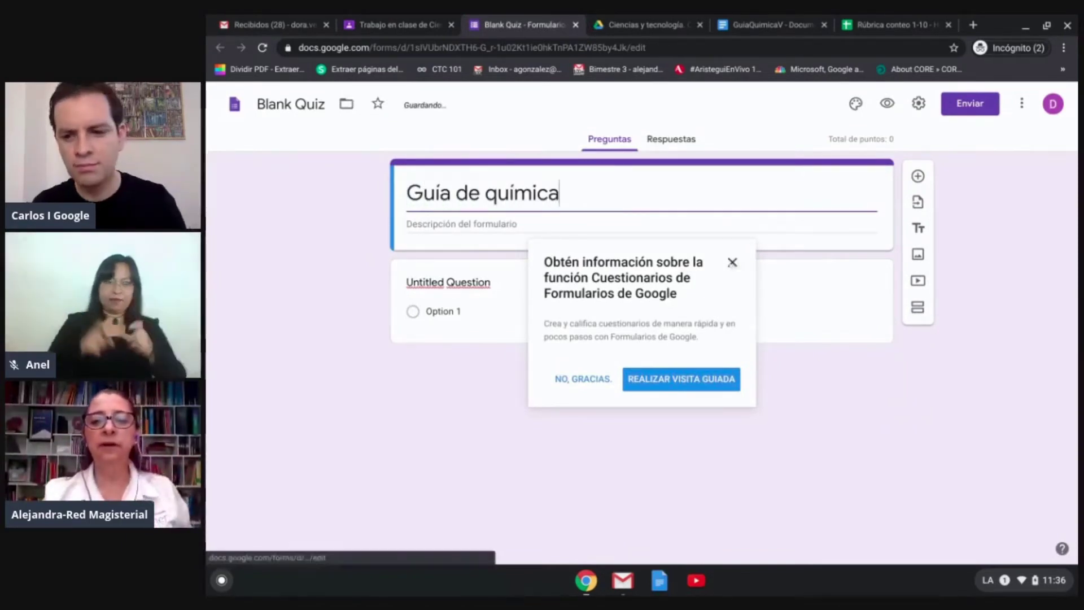
pyautogui.press('Escape')
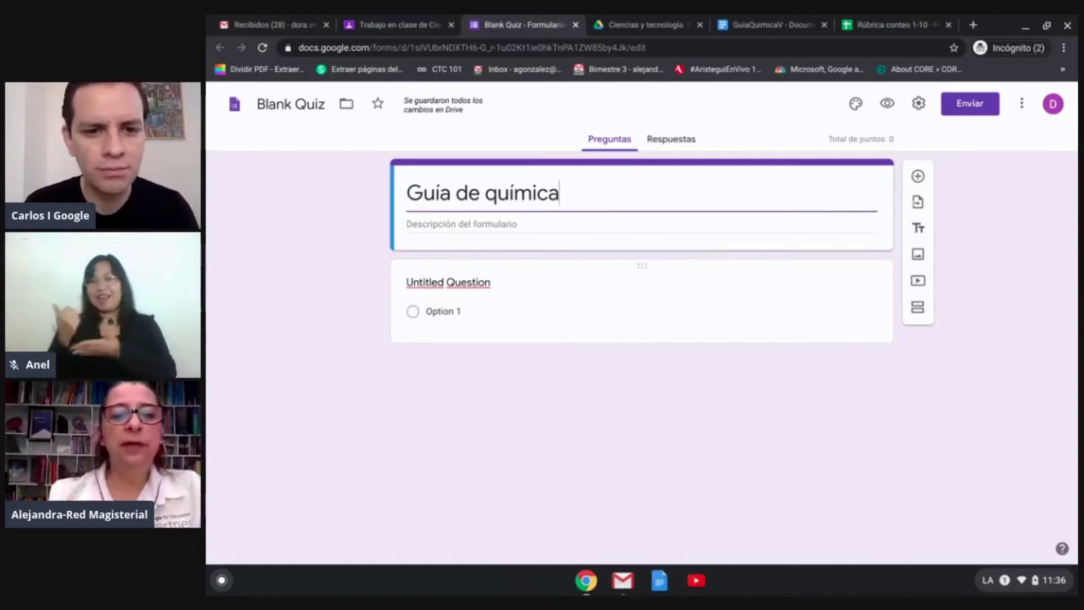
pyautogui.click(417, 277)
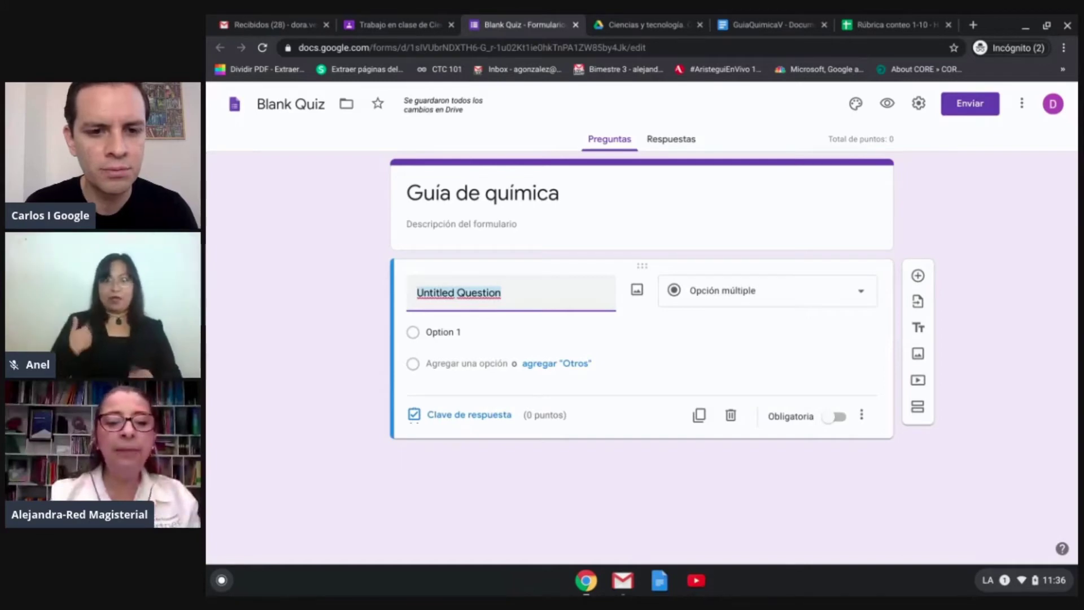
pyautogui.write('1. El estudio de las reacciones químicas requiere de distinguir entre elementos y compuestos. ¿Cuál de las siguientes opciones tiene solo elementos?')
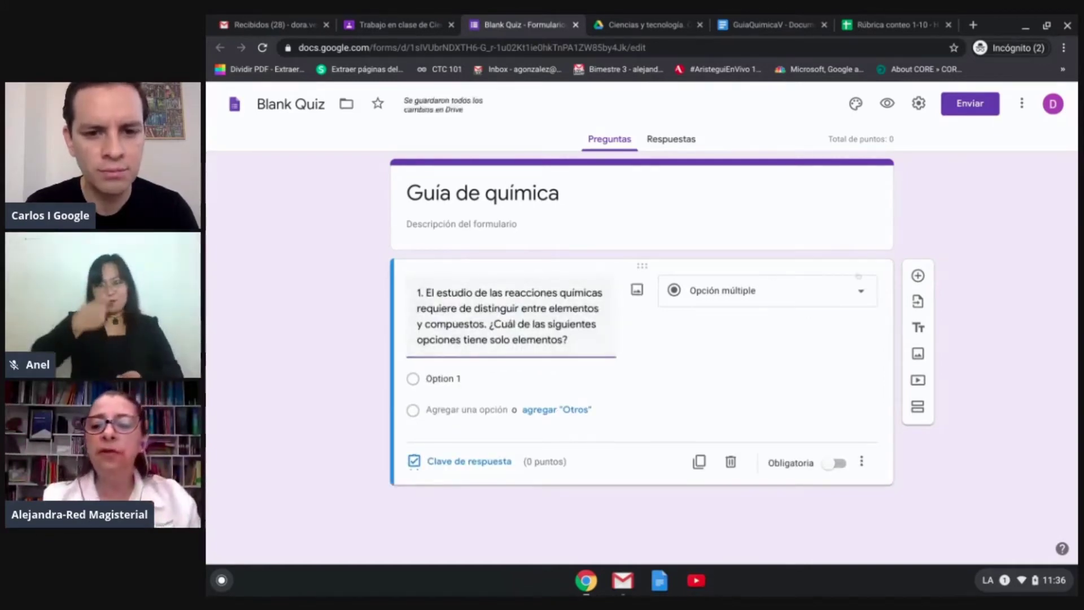
# Keep question 1 as Opción múltiple and move to its first answer option
pyautogui.click(861, 292)
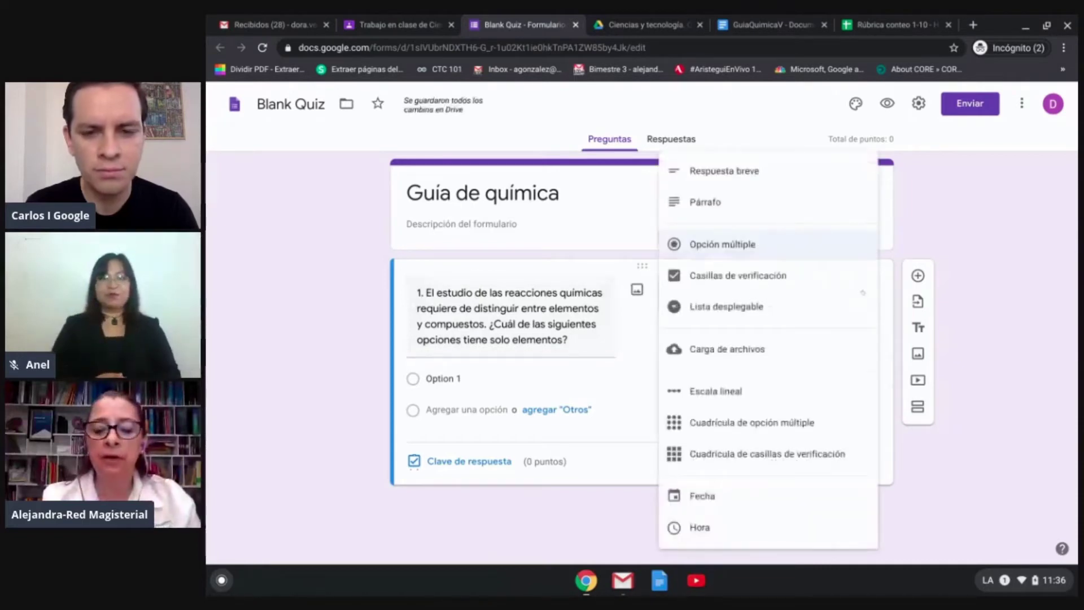
pyautogui.scroll(5, 863, 293)
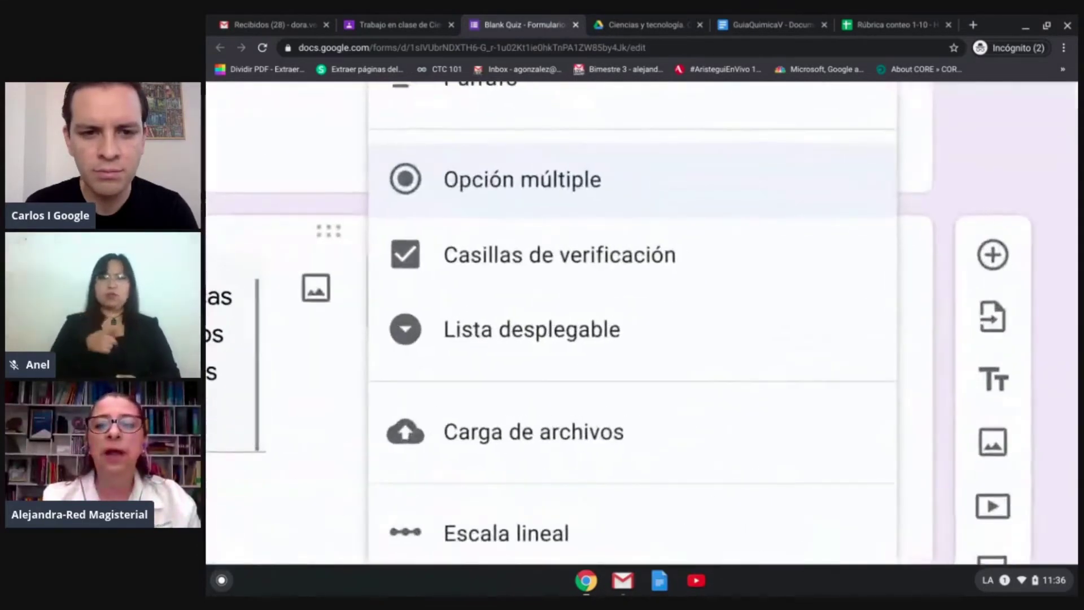
pyautogui.scroll(-5, 863, 292)
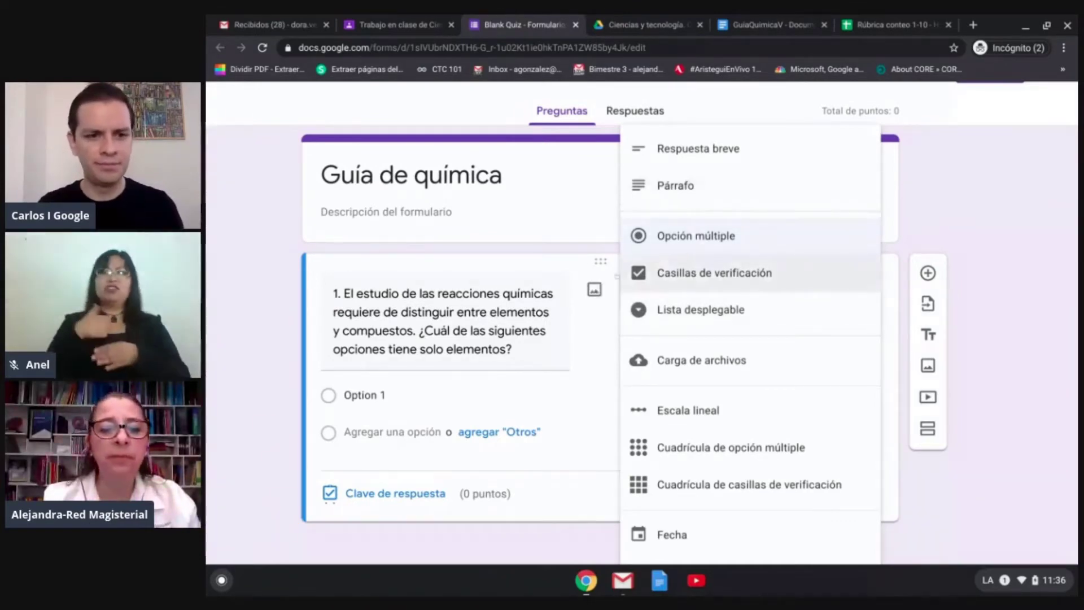
pyautogui.click(398, 390)
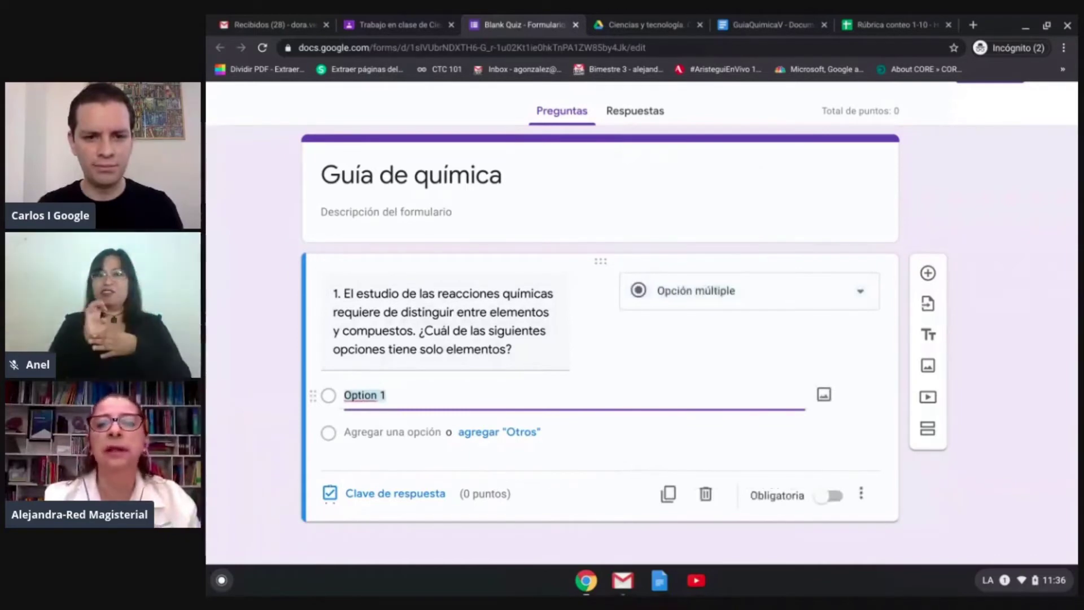
pyautogui.click(764, 25)
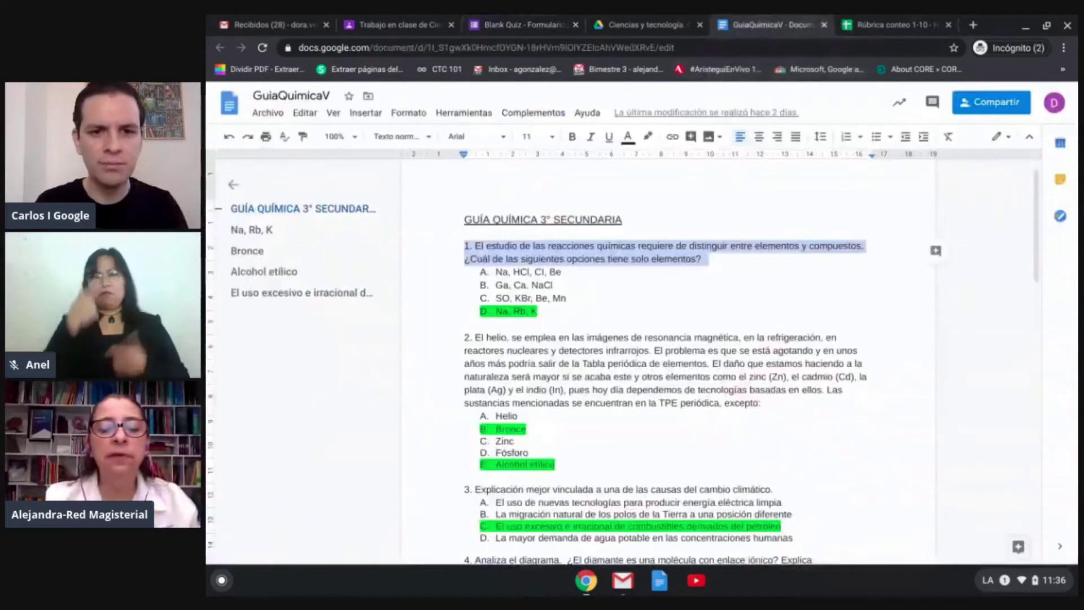
# Copy question 1's answer choices A–D from the GuiaQuimicaV guide
pyautogui.click(538, 311)
pyautogui.moveTo(538, 312); pyautogui.dragTo(496, 272)
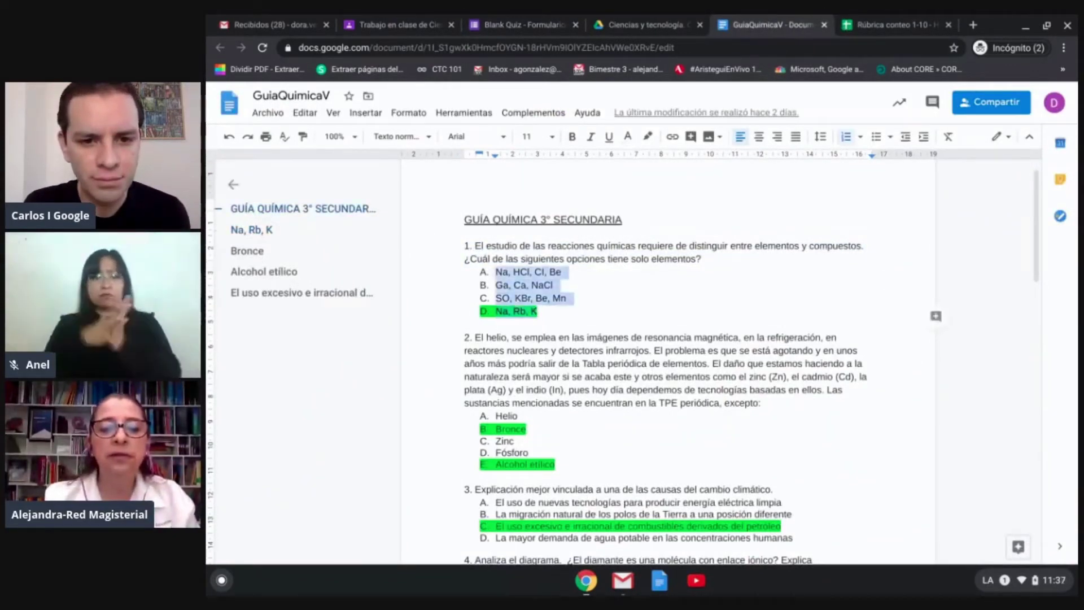
pyautogui.rightClick(528, 280)
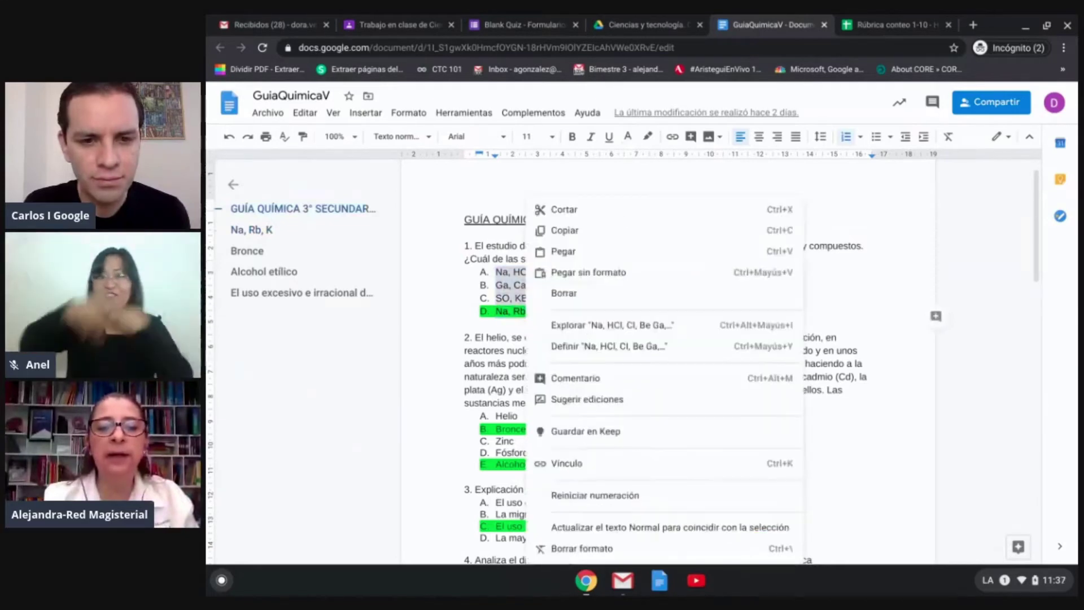
pyautogui.click(562, 232)
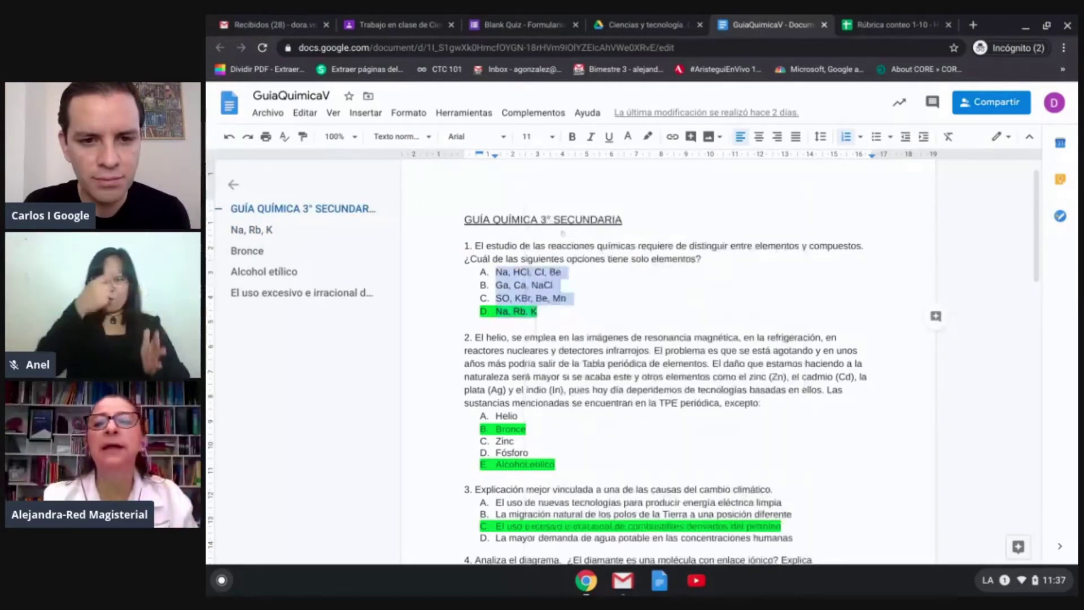
pyautogui.click(526, 24)
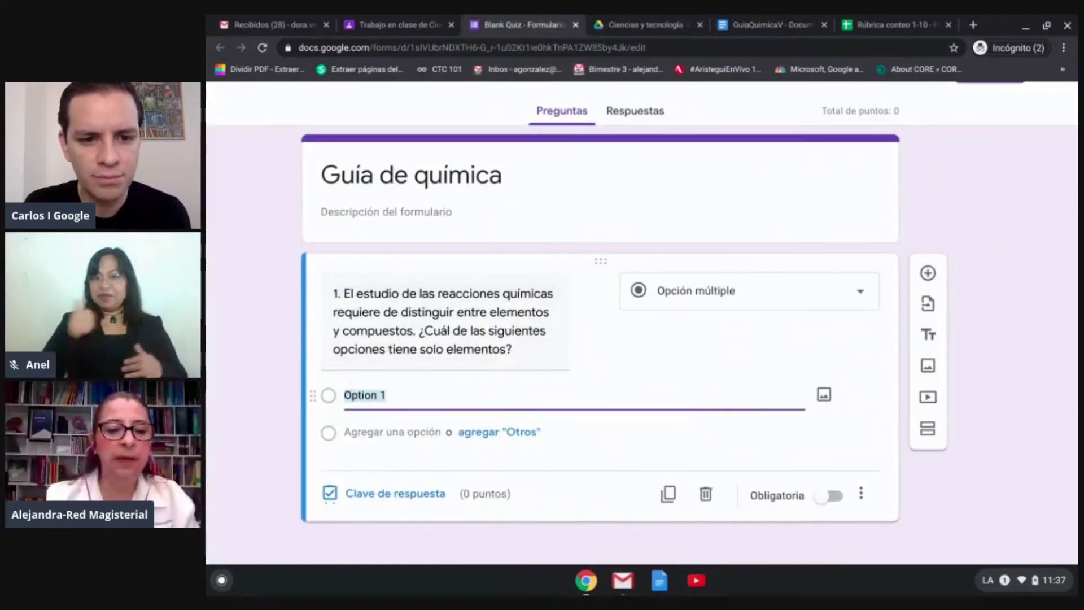
# Paste the four answers as question 1's options, remove leftover options, and make it required
pyautogui.rightClick(356, 393)
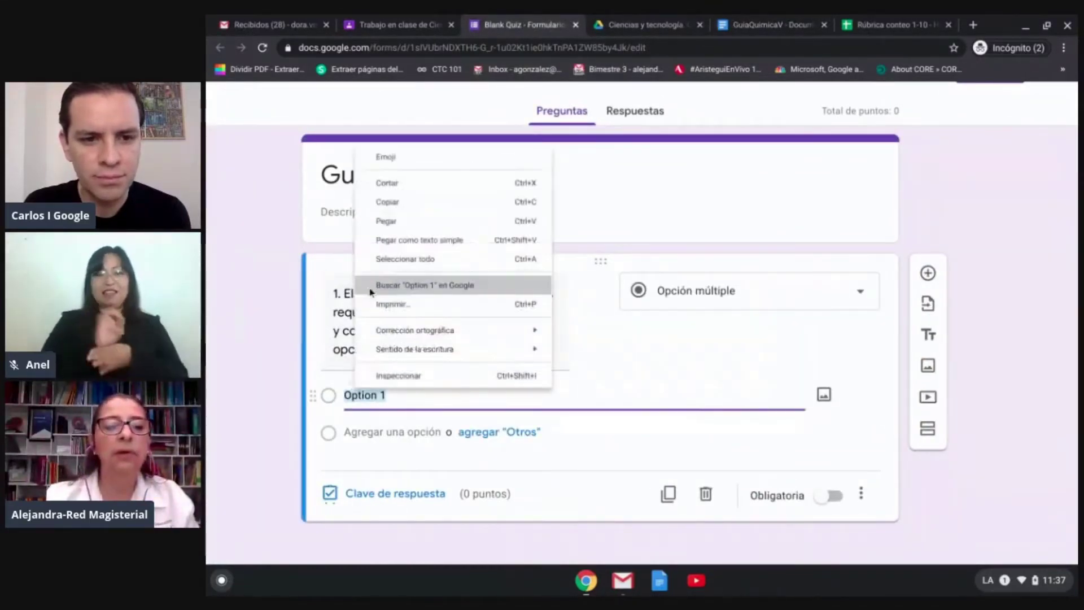
pyautogui.click(389, 220)
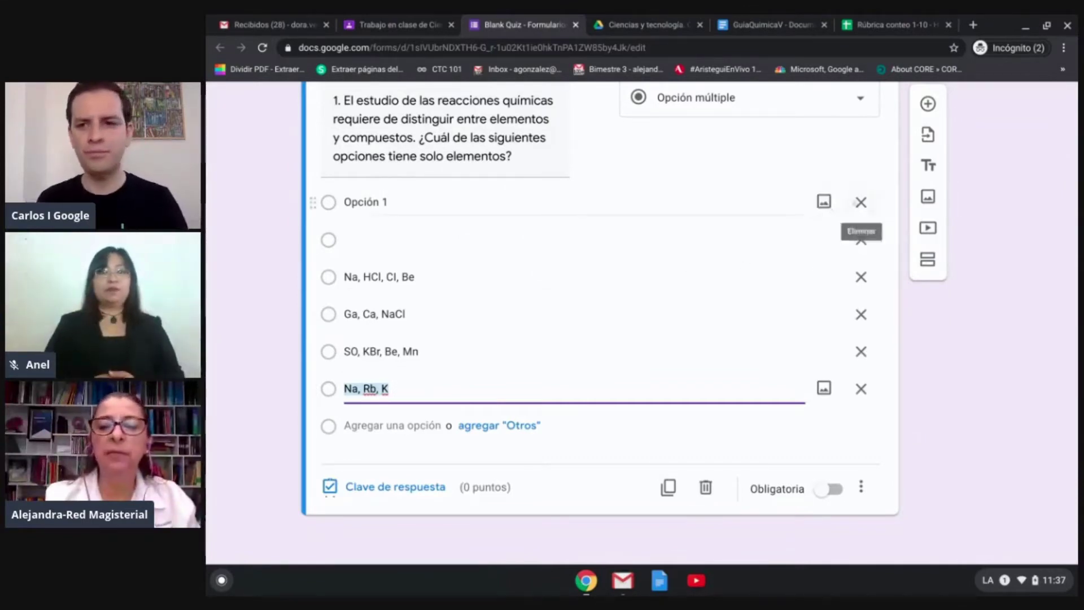
pyautogui.click(861, 203)
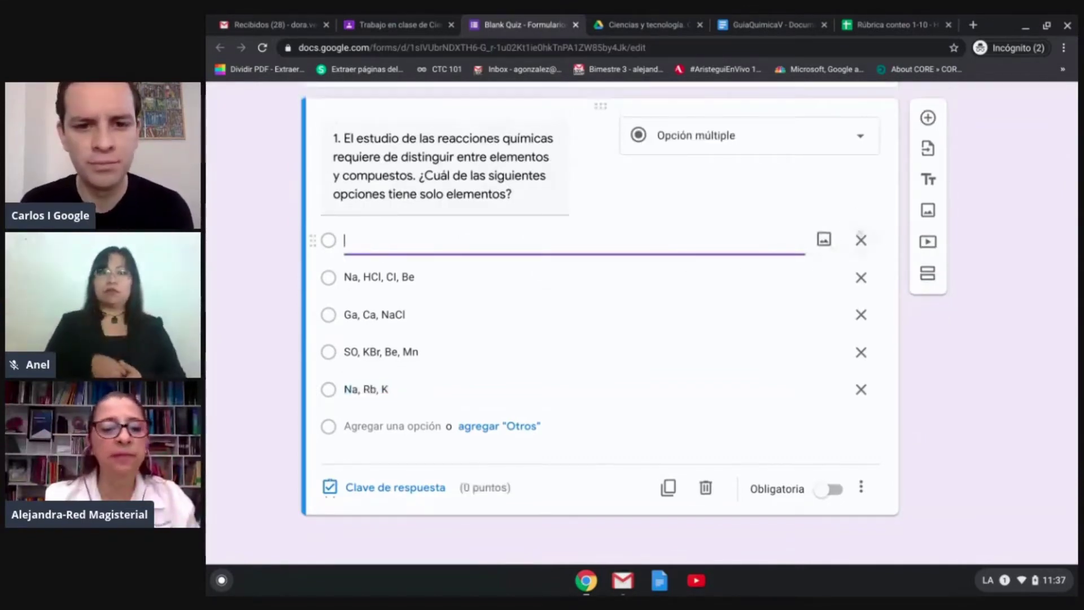
pyautogui.click(860, 239)
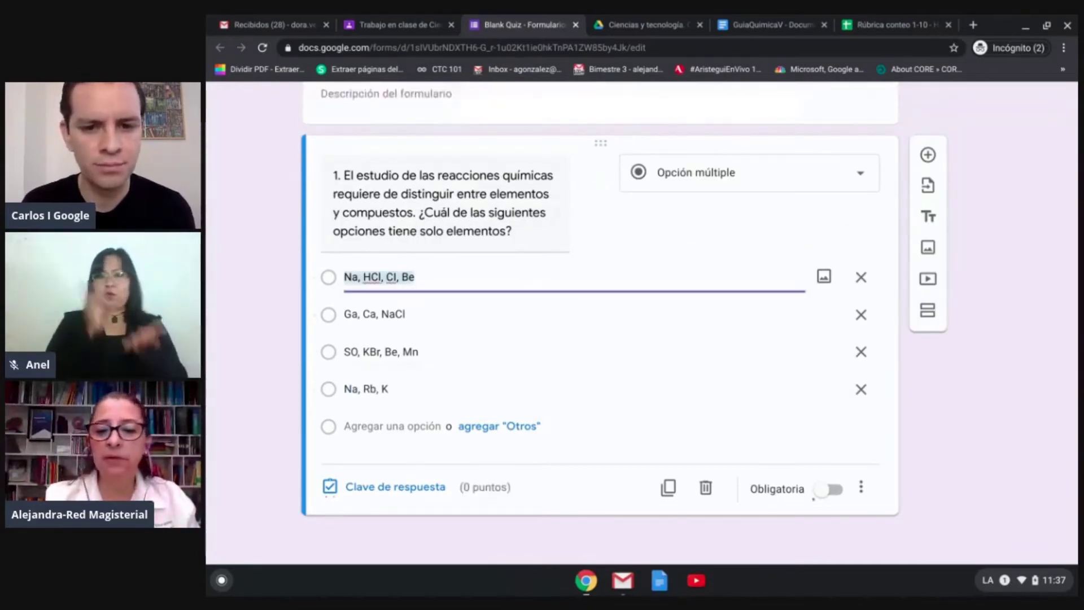
pyautogui.click(822, 493)
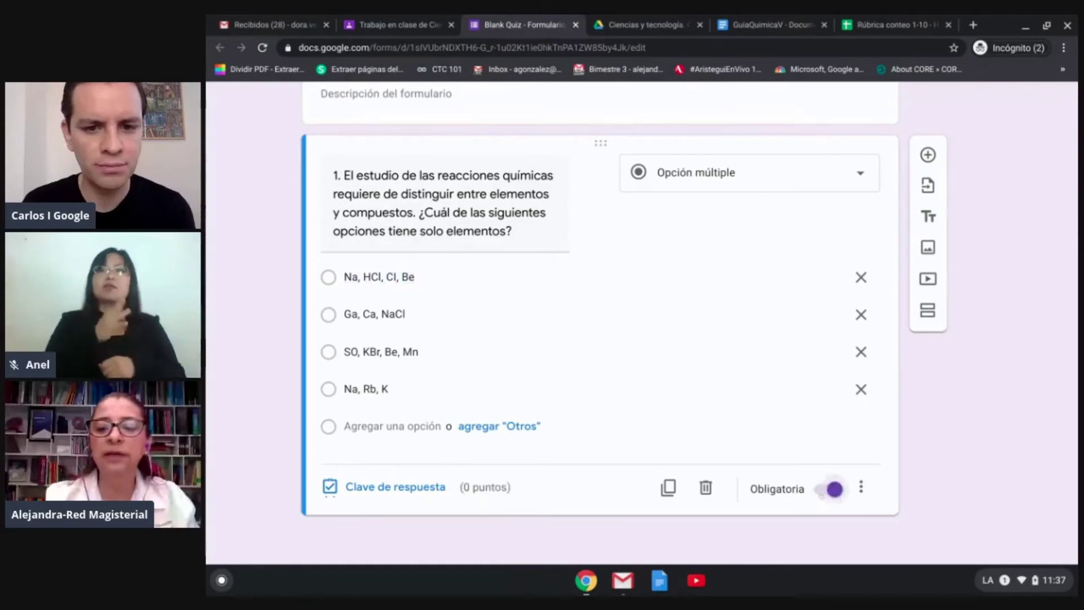
# Set question 1's answer key to Na, Rb, K worth 1 point
pyautogui.scroll(3, 847, 486)
pyautogui.scroll(-2, 847, 486)
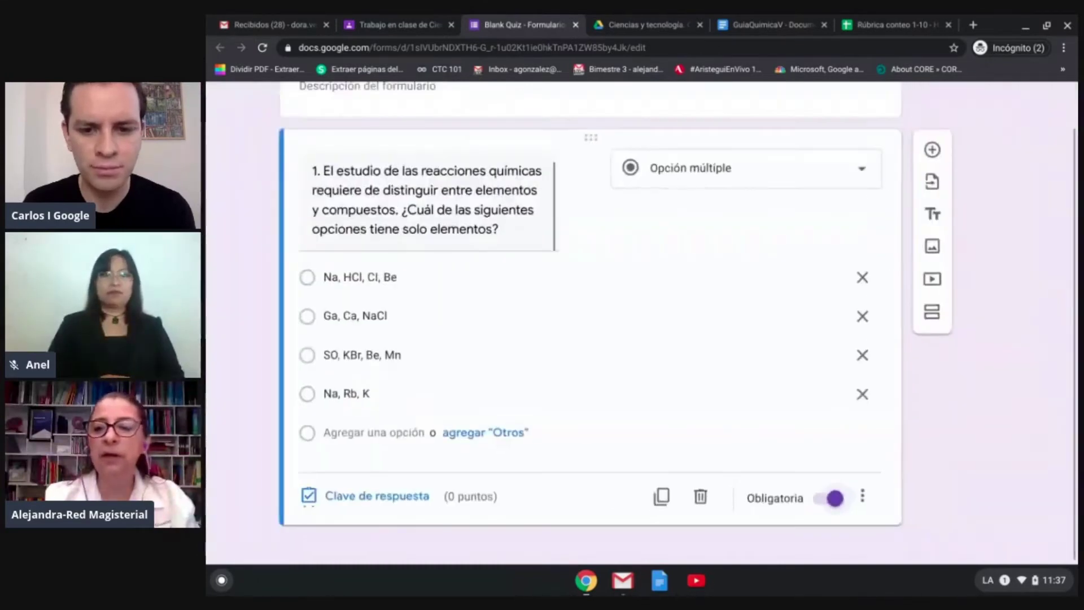
pyautogui.scroll(-1, 615, 305)
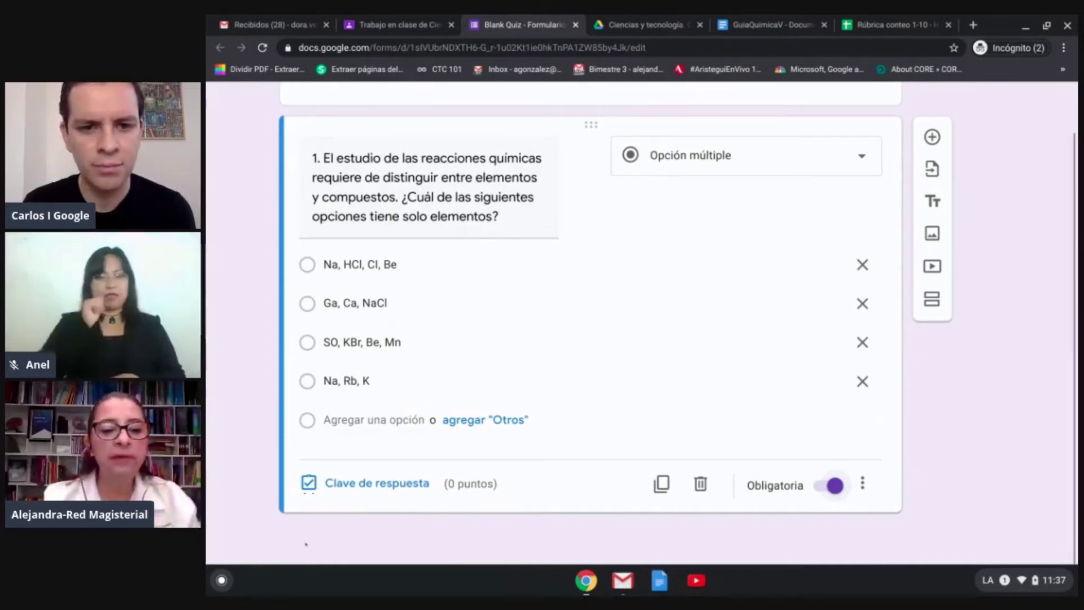
pyautogui.click(387, 483)
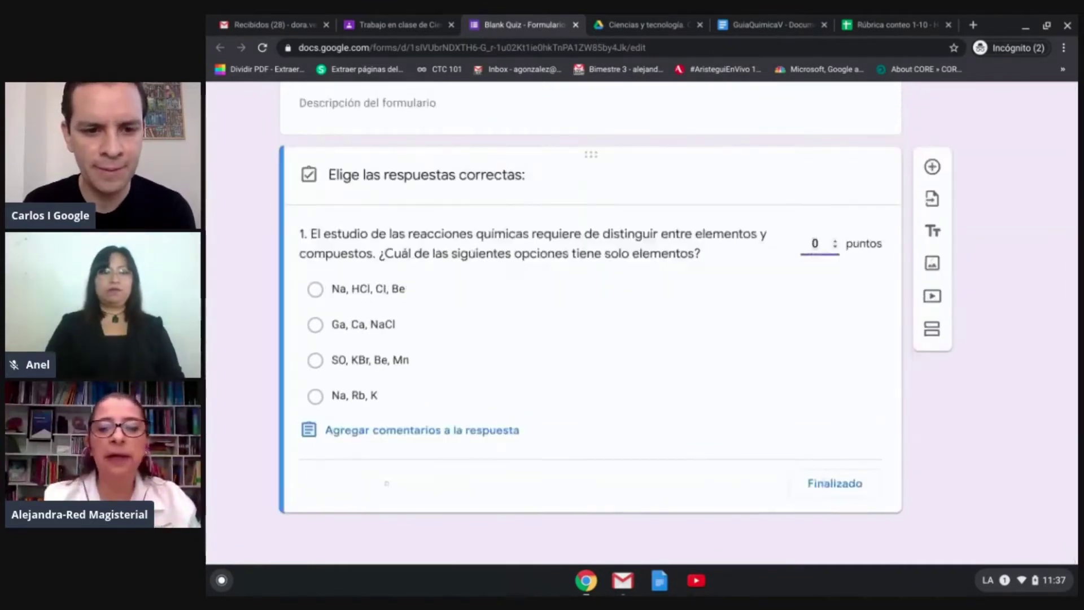
pyautogui.write('1')
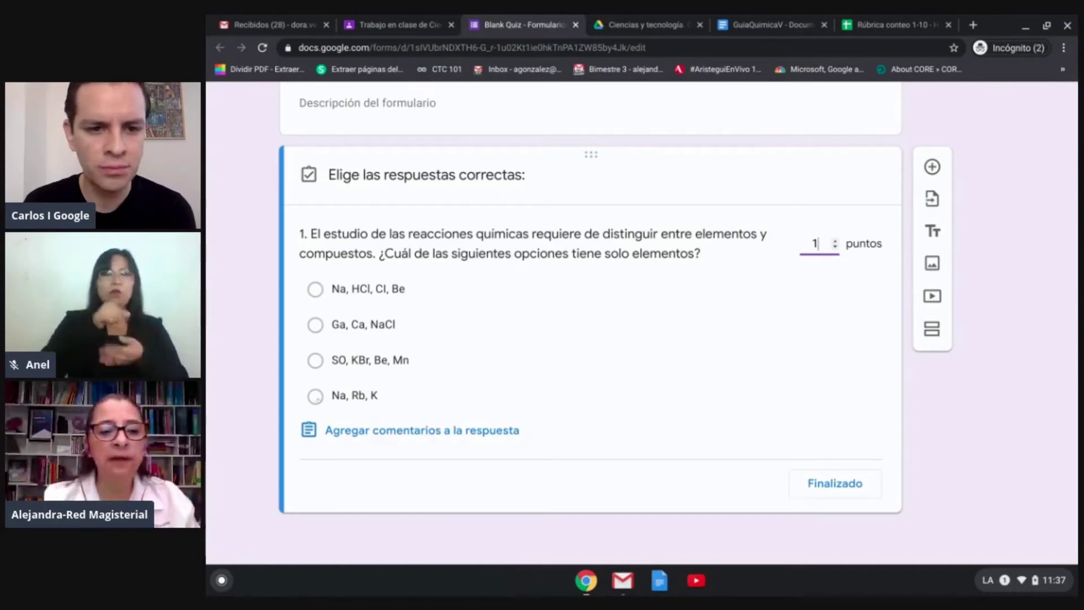
pyautogui.click(316, 397)
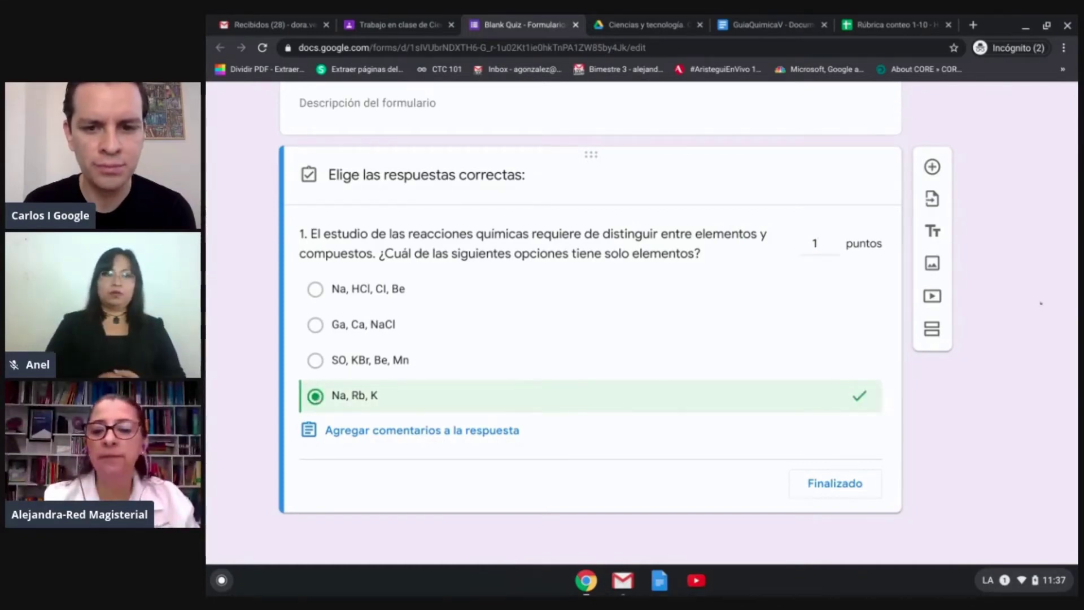
pyautogui.click(835, 484)
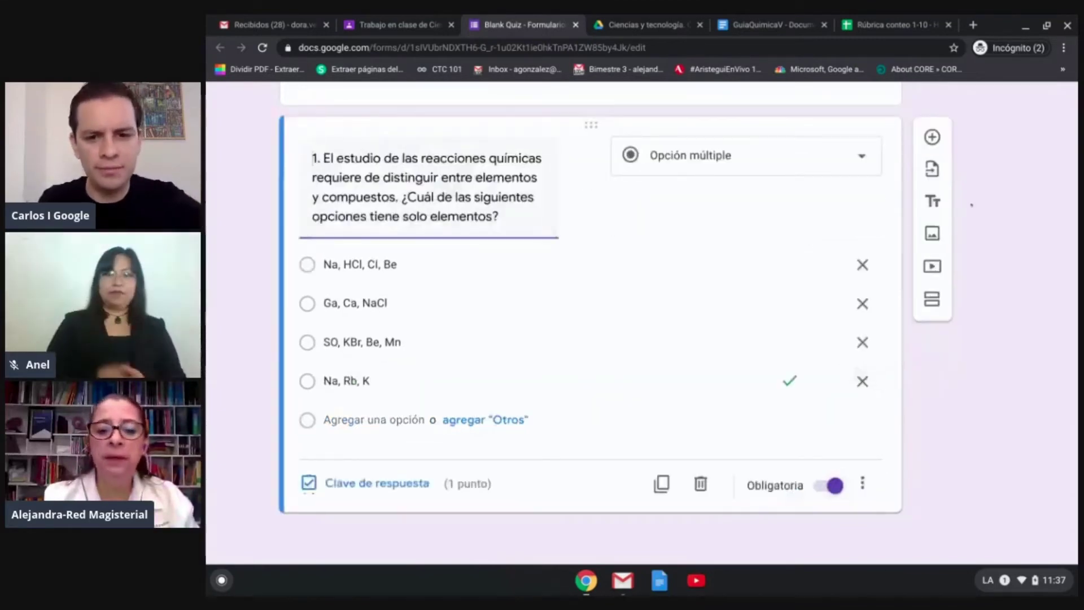
# Add a second blank question below question 1
pyautogui.hotkey('ctrl', '+')
pyautogui.hotkey('ctrl', '+')
pyautogui.hotkey('ctrl', '+')
pyautogui.hotkey('ctrl', '+')
pyautogui.hotkey('ctrl', '+')
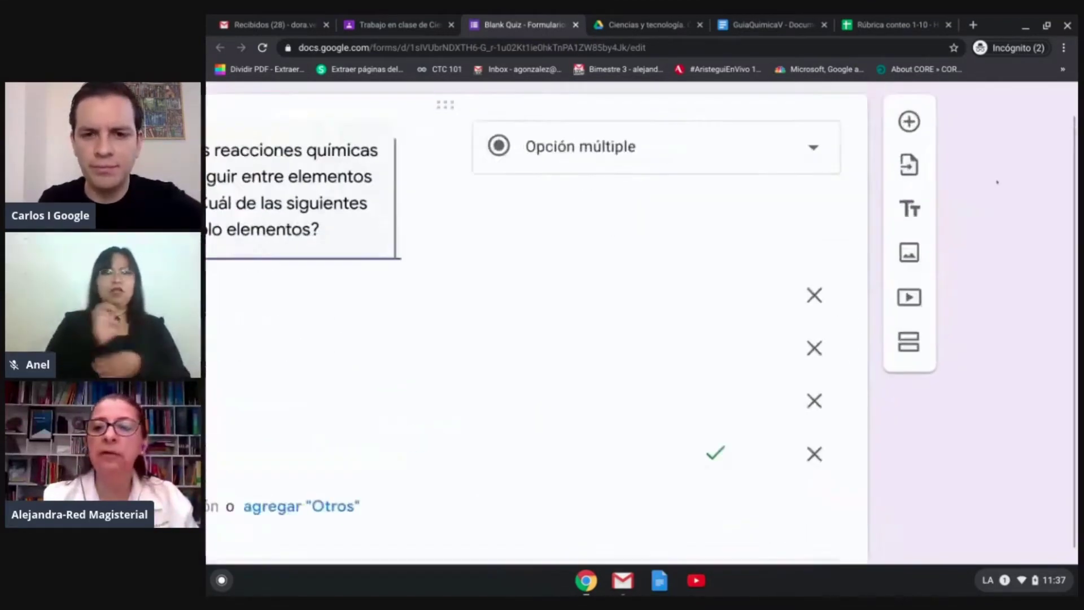
pyautogui.scroll(2, 564, 322)
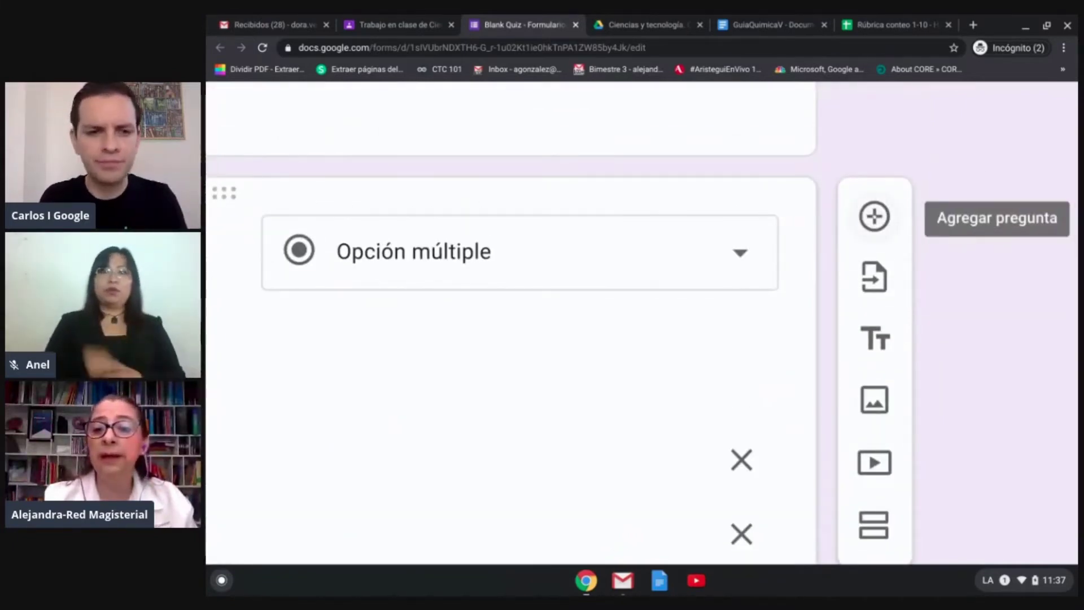
pyautogui.click(874, 216)
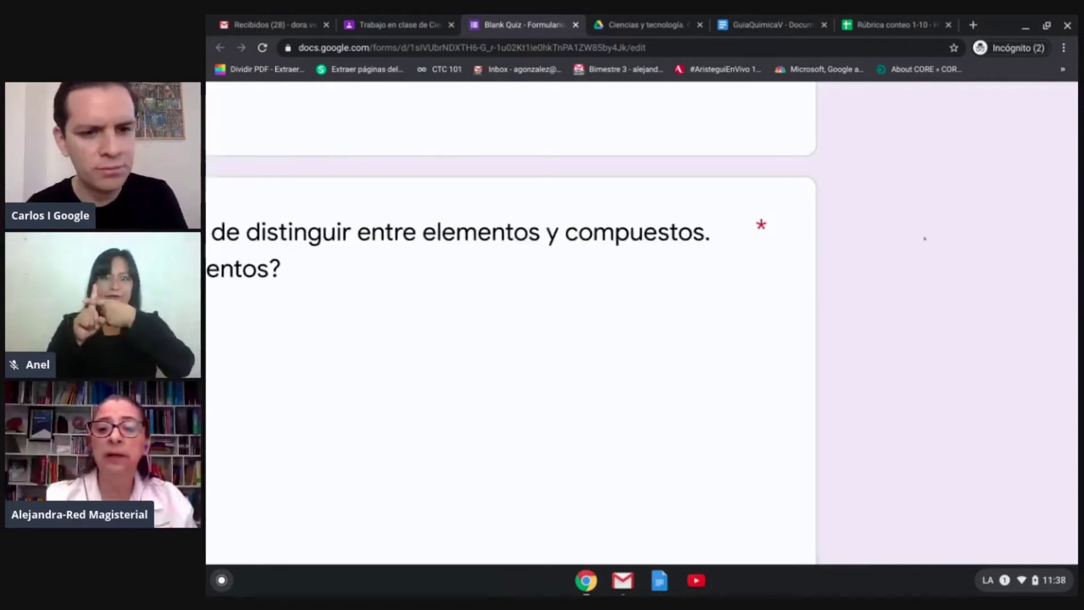
pyautogui.hotkey('ctrl', '0')
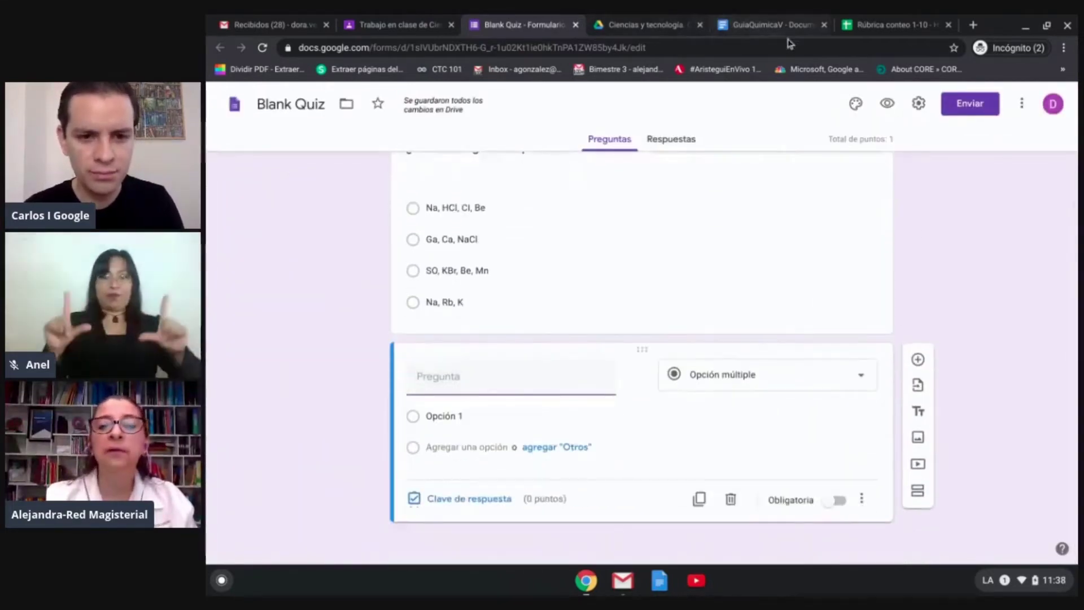
# Copy question 2's helium paragraph from the guide and paste it as the new question text
pyautogui.click(760, 25)
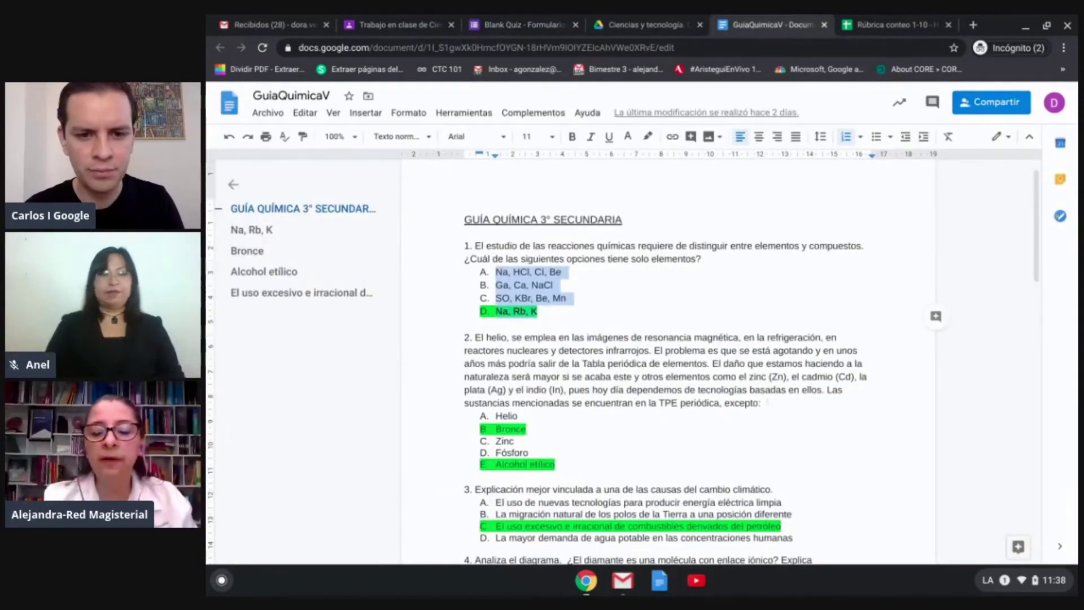
pyautogui.click(766, 403)
pyautogui.moveTo(767, 402); pyautogui.dragTo(475, 337)
pyautogui.hotkey('ctrl', 'c')
pyautogui.rightClick(515, 367)
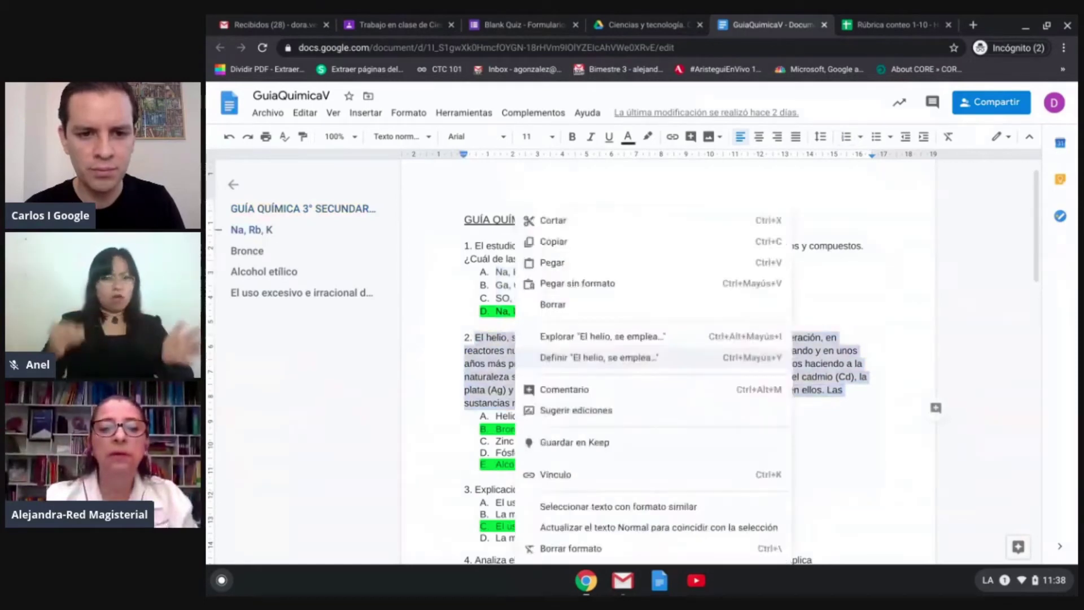
pyautogui.click(559, 241)
pyautogui.click(513, 26)
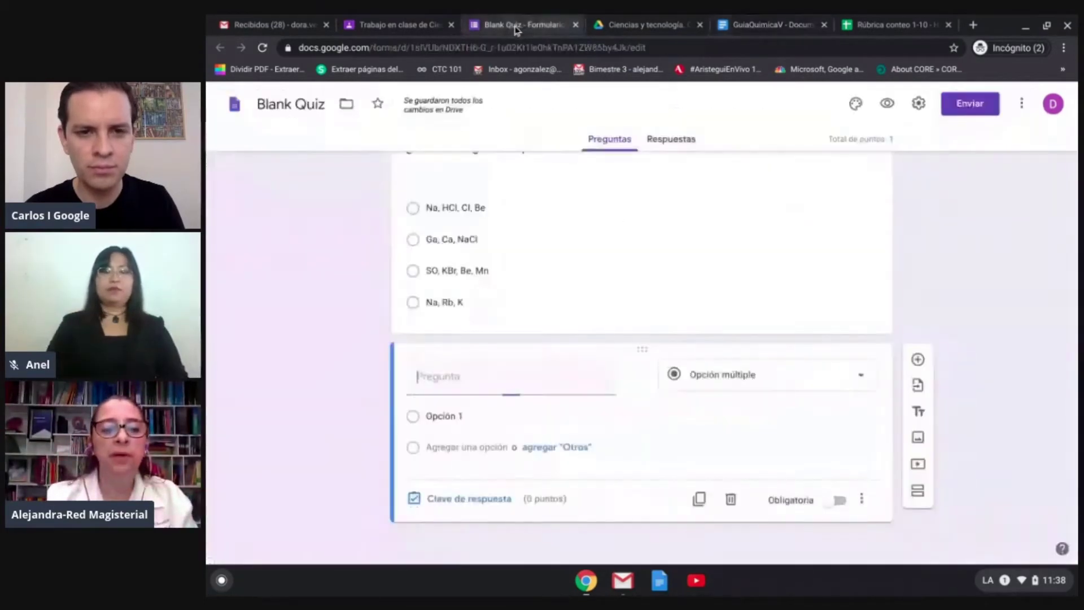
pyautogui.rightClick(418, 375)
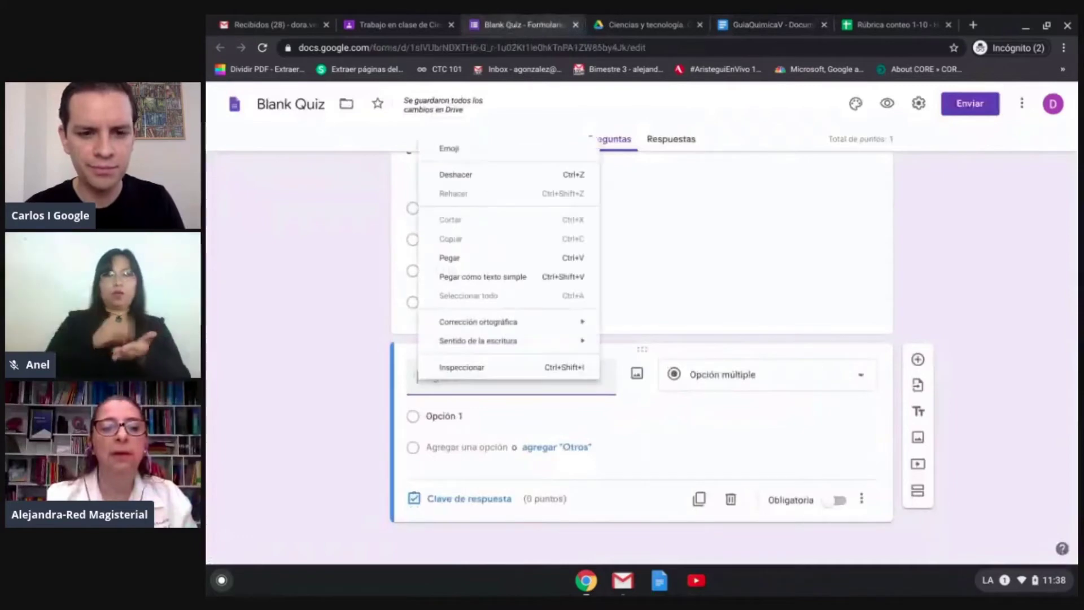
pyautogui.click(447, 257)
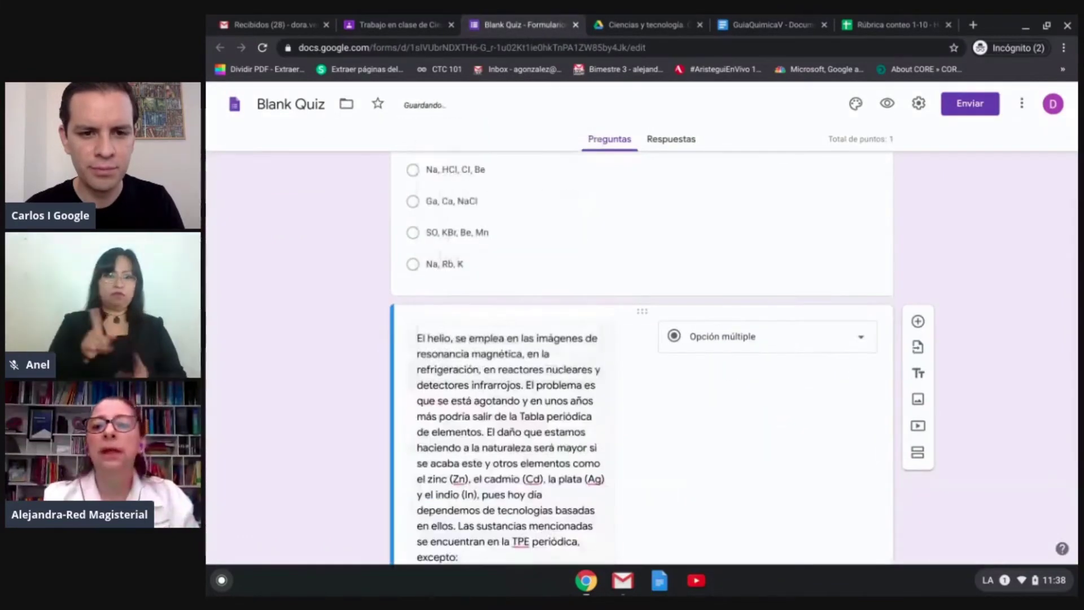
pyautogui.click(763, 26)
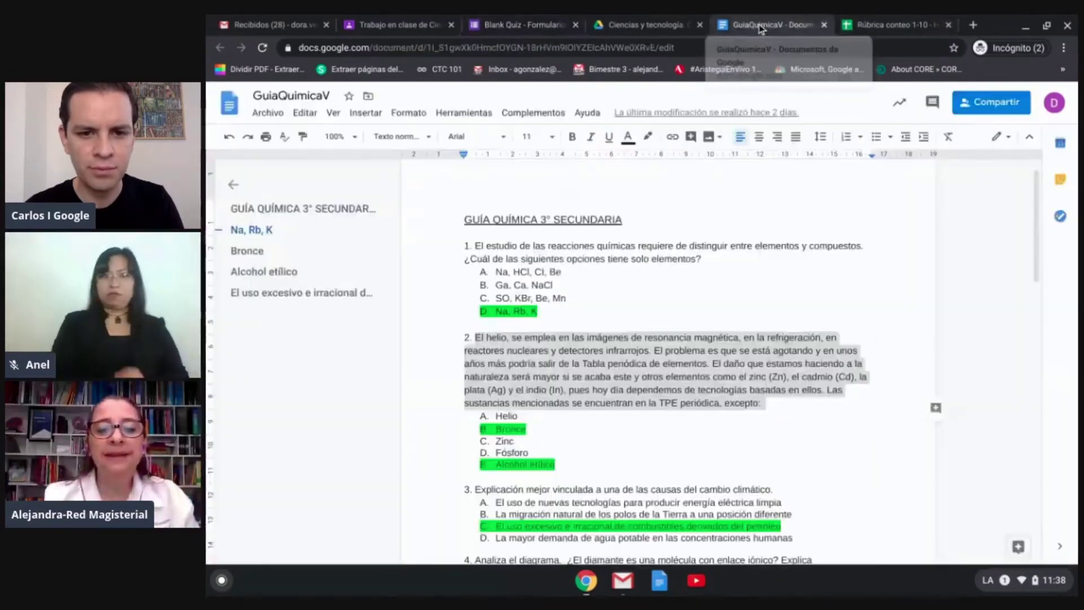
# Copy question 2's answer options A–E, Helio through Alcohol etílico, from the guide
pyautogui.scroll(-3, 667, 362)
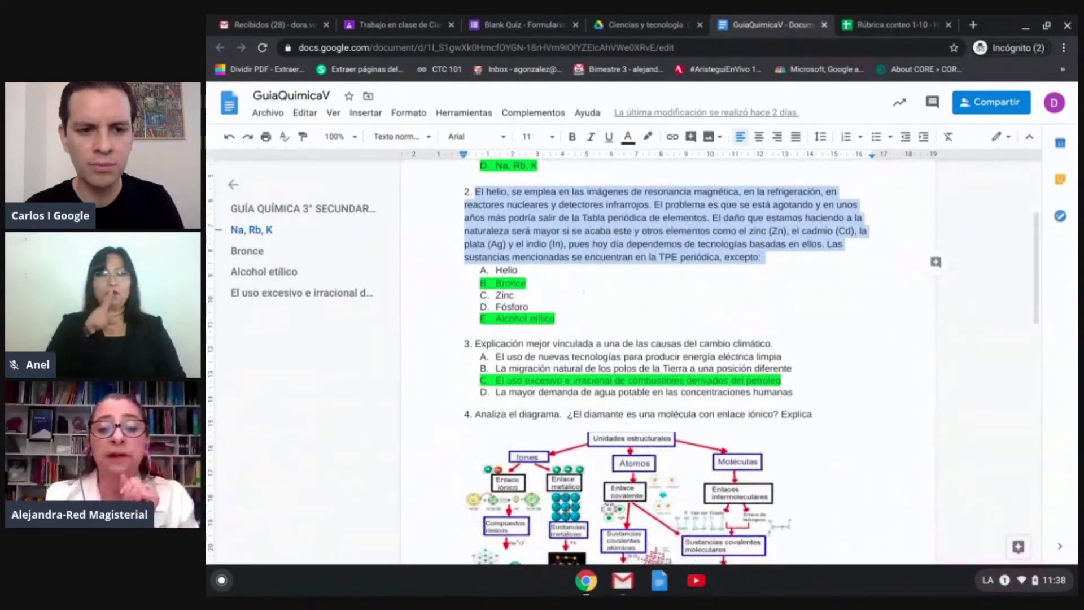
pyautogui.click(566, 313)
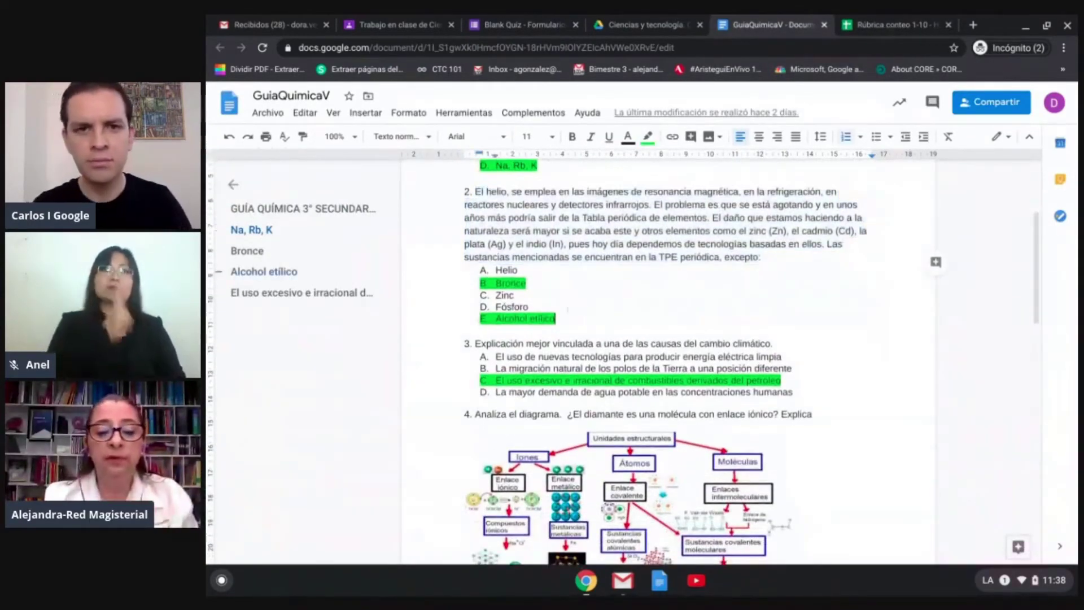
pyautogui.moveTo(556, 319); pyautogui.dragTo(495, 270)
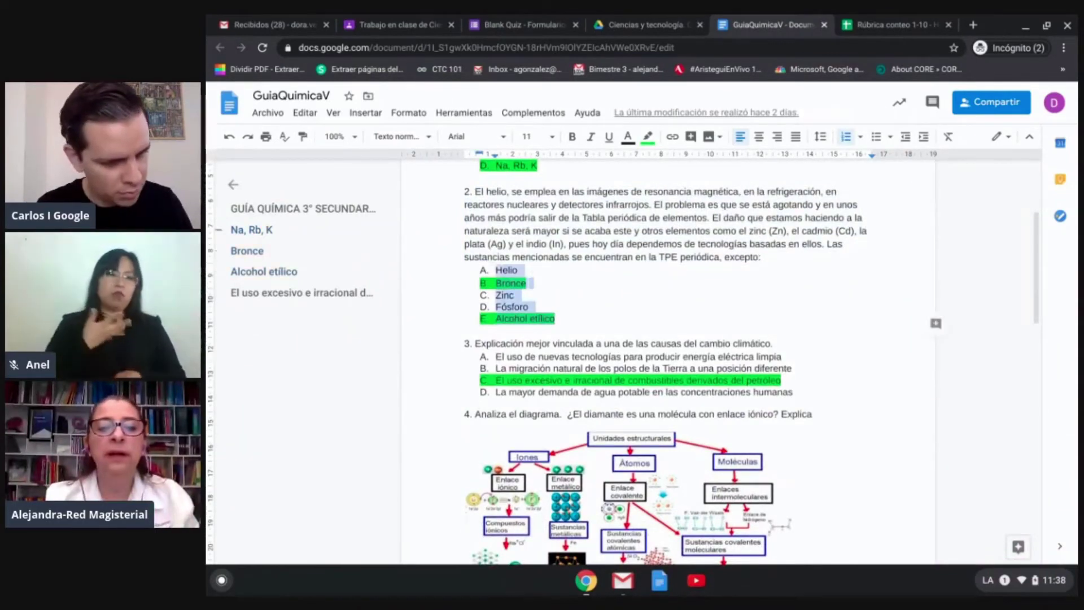
pyautogui.rightClick(496, 271)
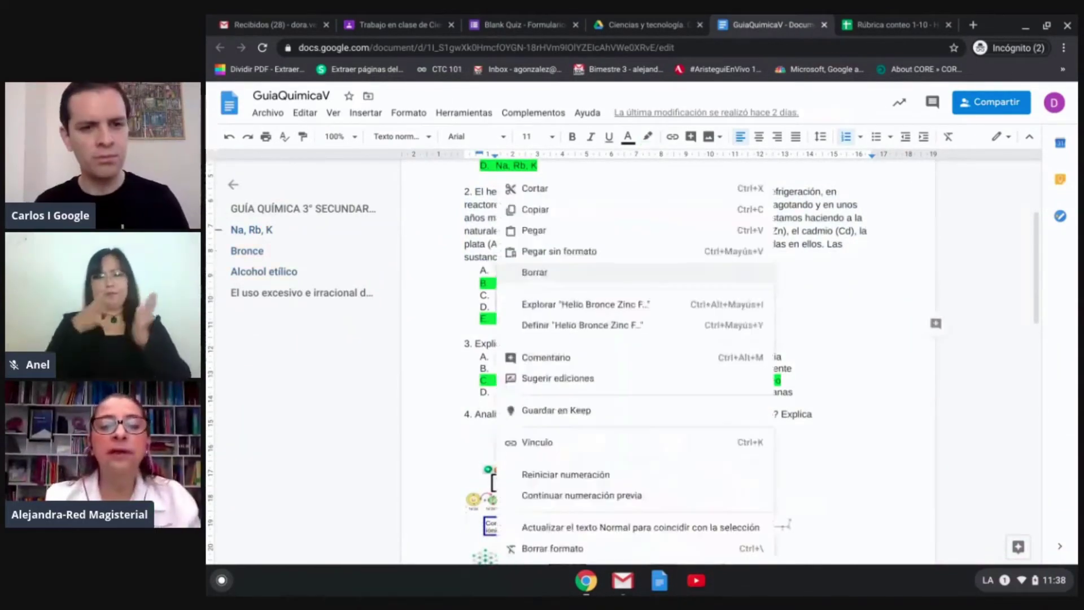
pyautogui.click(535, 209)
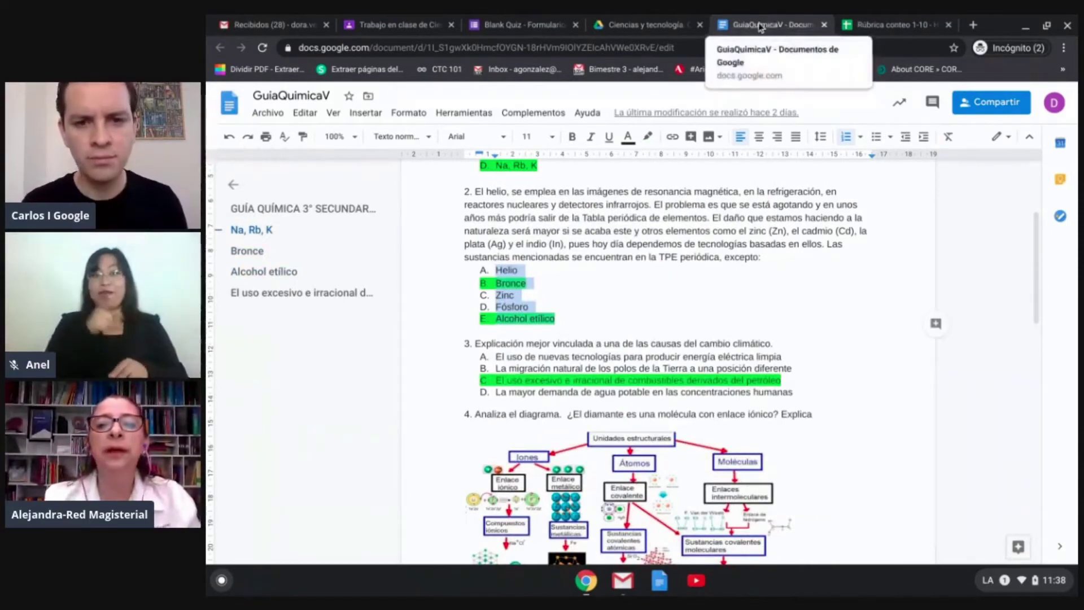
pyautogui.click(511, 24)
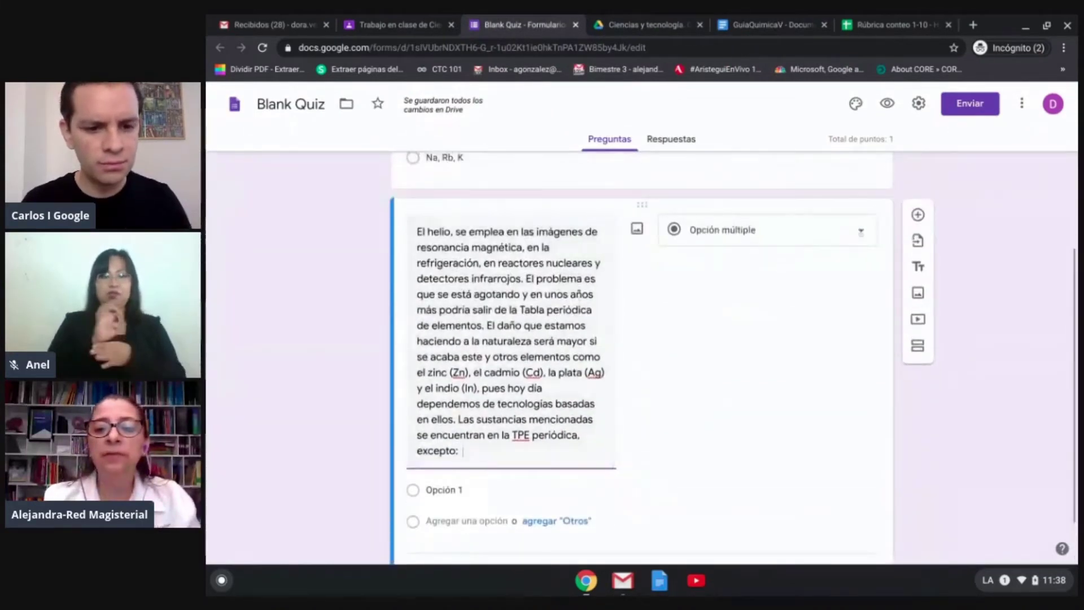
# Change the helium question's type to Casillas de verificación
pyautogui.click(768, 230)
pyautogui.hotkey('ctrl', '+')
pyautogui.hotkey('ctrl', '+')
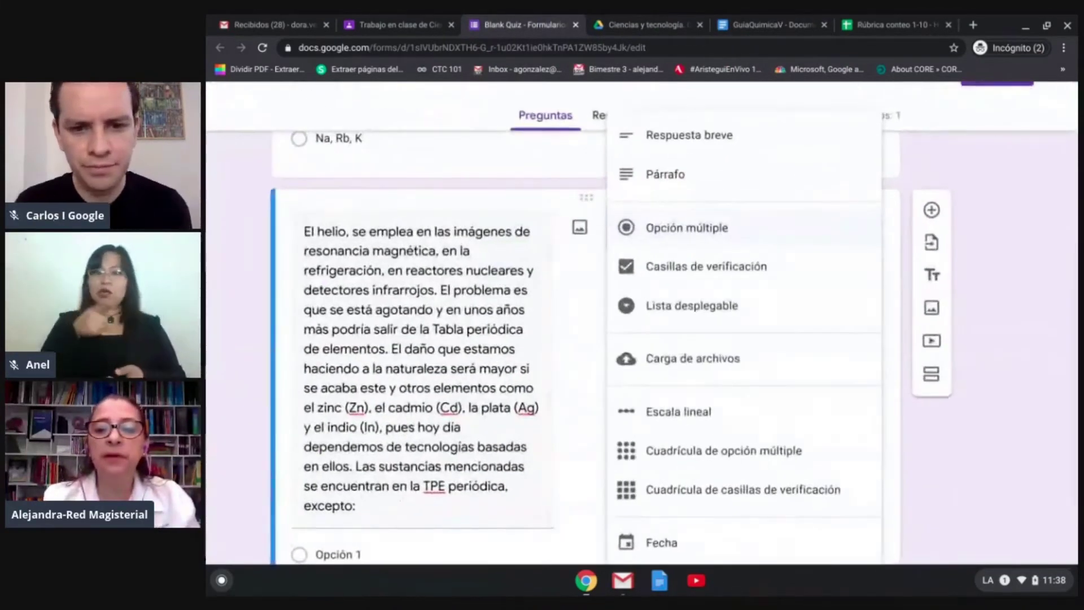
pyautogui.hotkey('ctrl', '+')
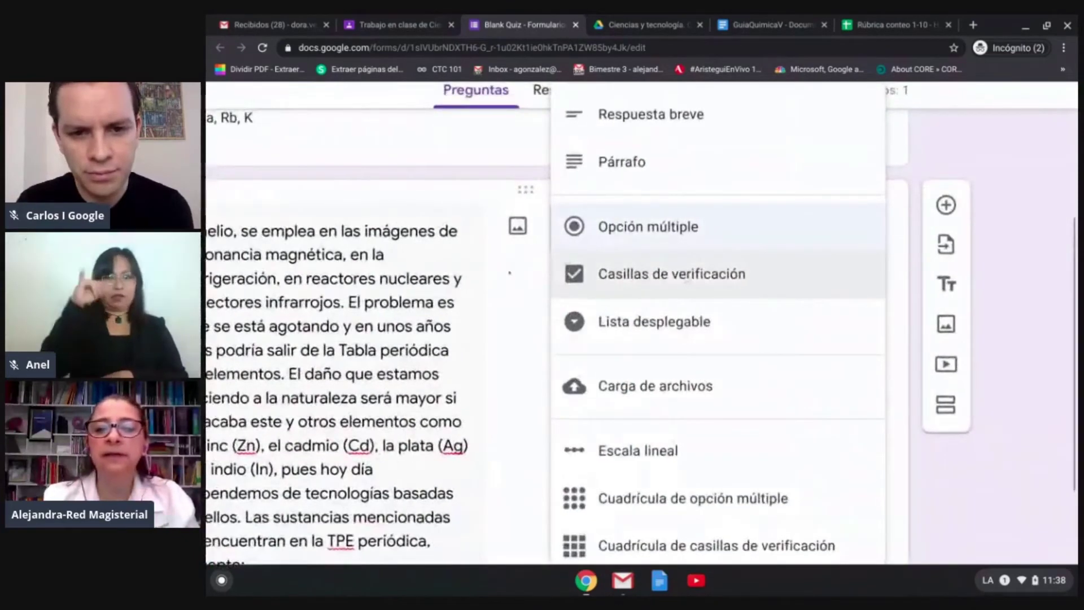
pyautogui.hotkey('ctrl', '0')
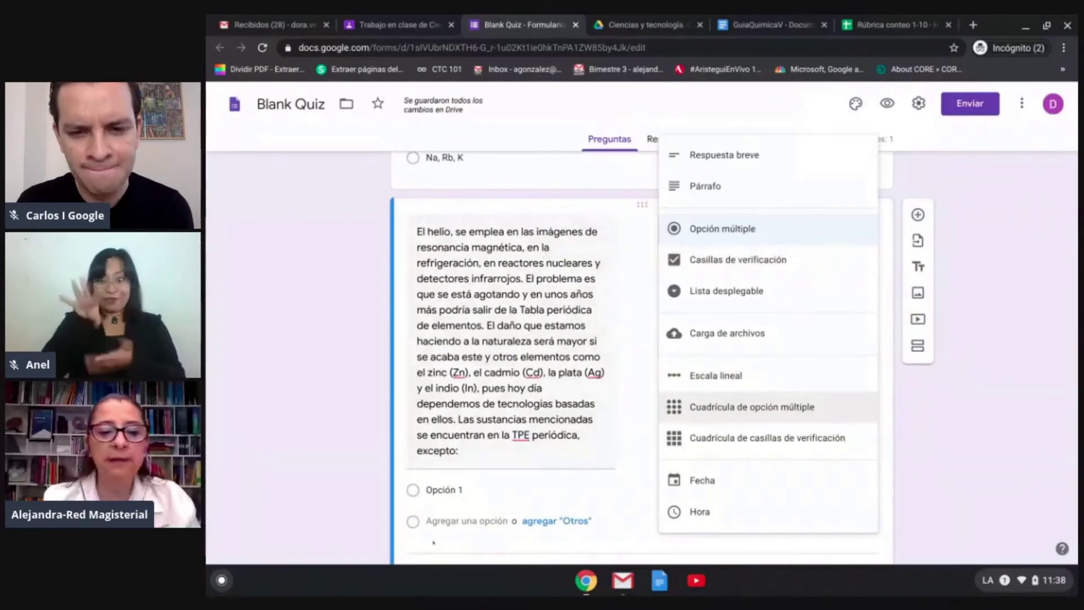
pyautogui.scroll(-1, 525, 339)
pyautogui.click(443, 418)
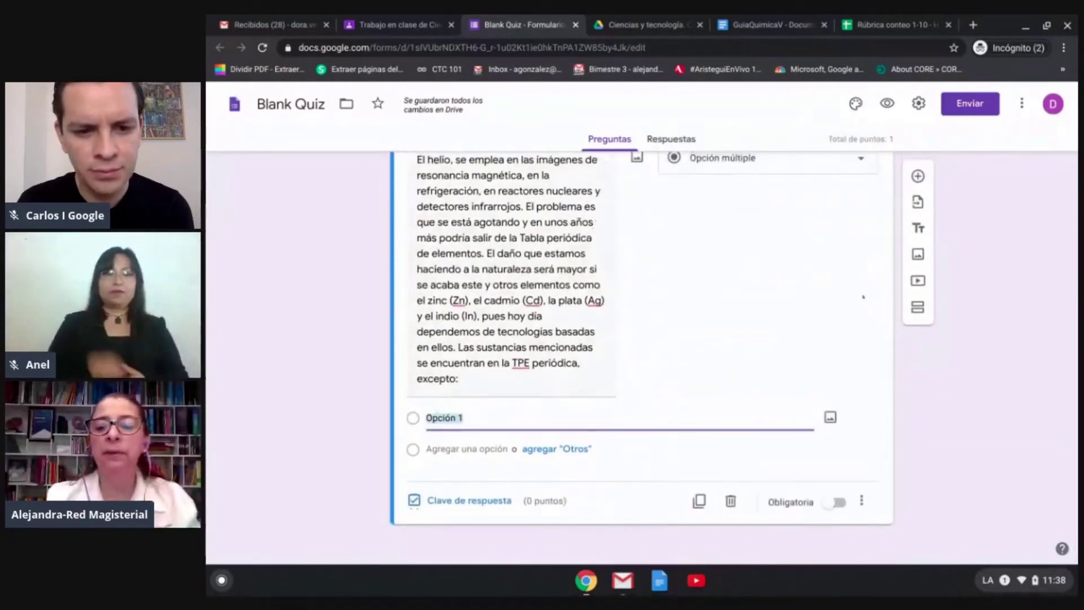
pyautogui.scroll(1, 641, 338)
pyautogui.click(763, 237)
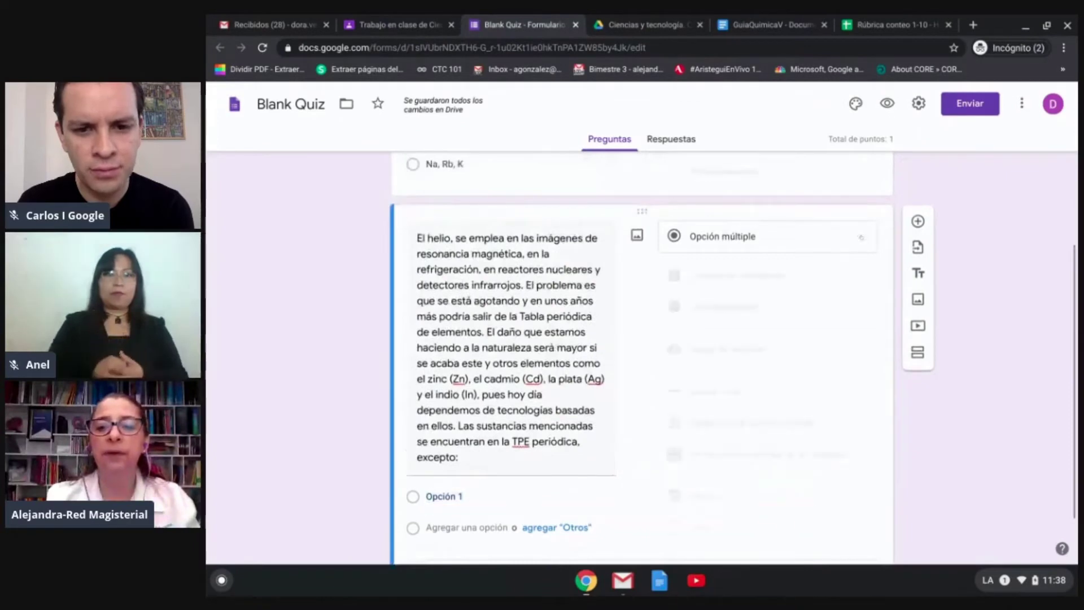
pyautogui.click(761, 274)
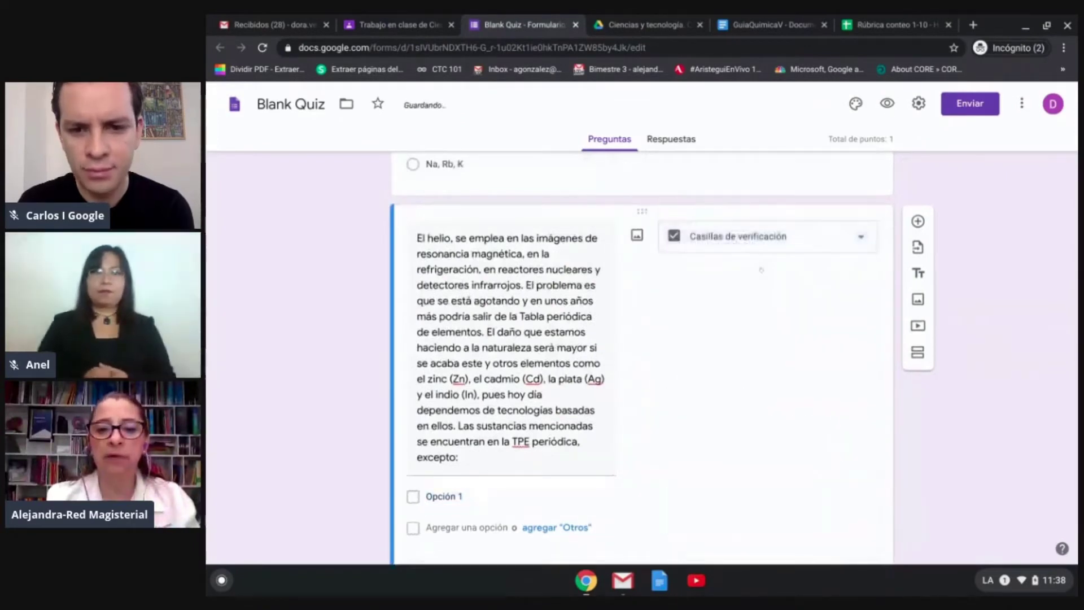
# Paste the options Helio, Bronce, Zinc, Fósforo and Alcohol etílico, then open the answer key
pyautogui.scroll(-2, 763, 272)
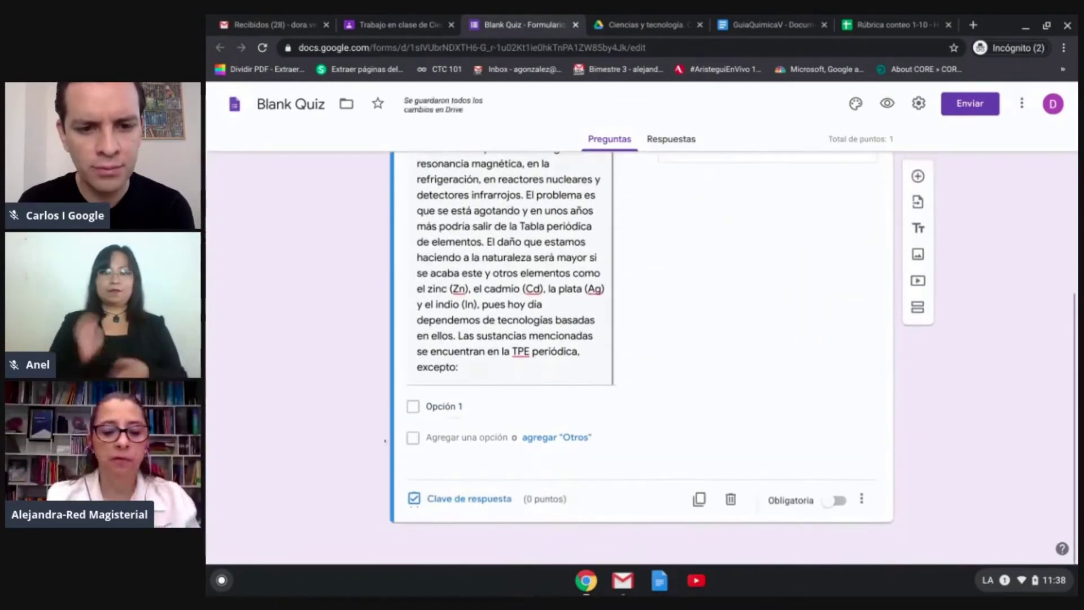
pyautogui.click(444, 406)
pyautogui.hotkey('ctrl', 'v')
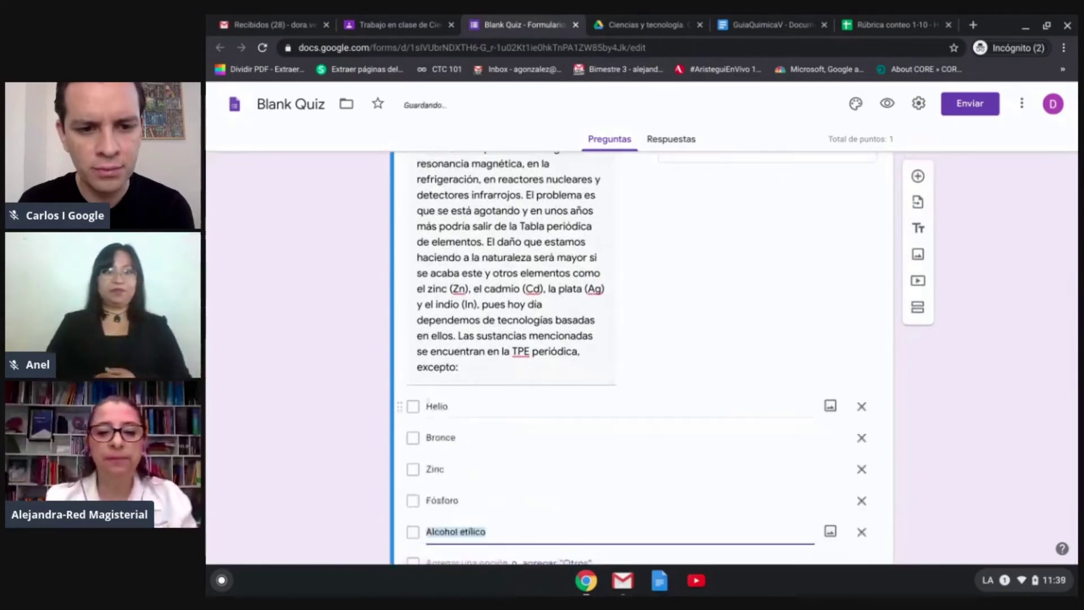
pyautogui.scroll(-2, 618, 425)
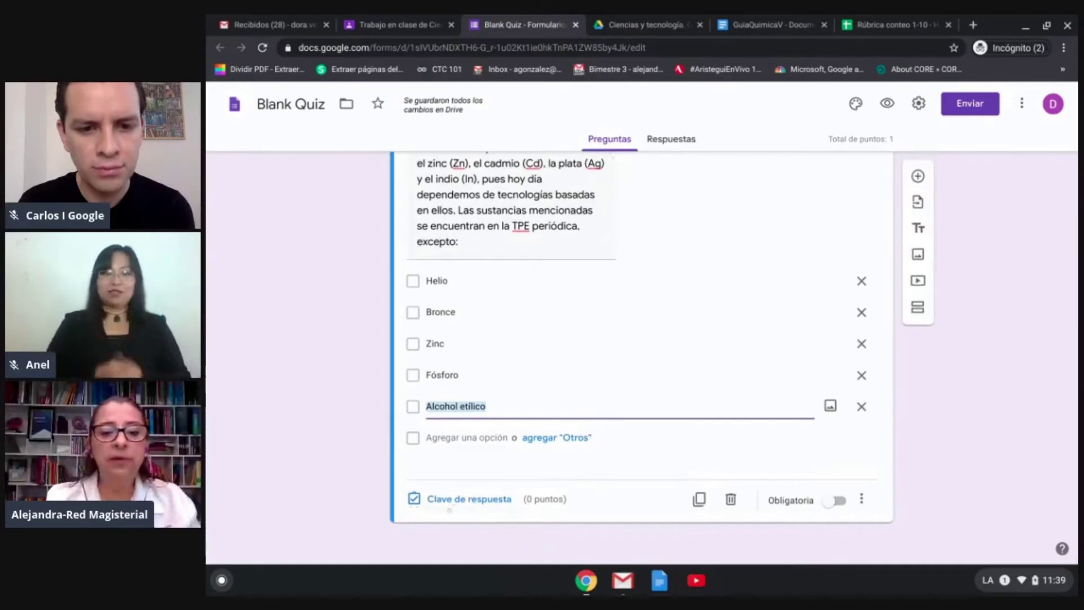
pyautogui.click(455, 499)
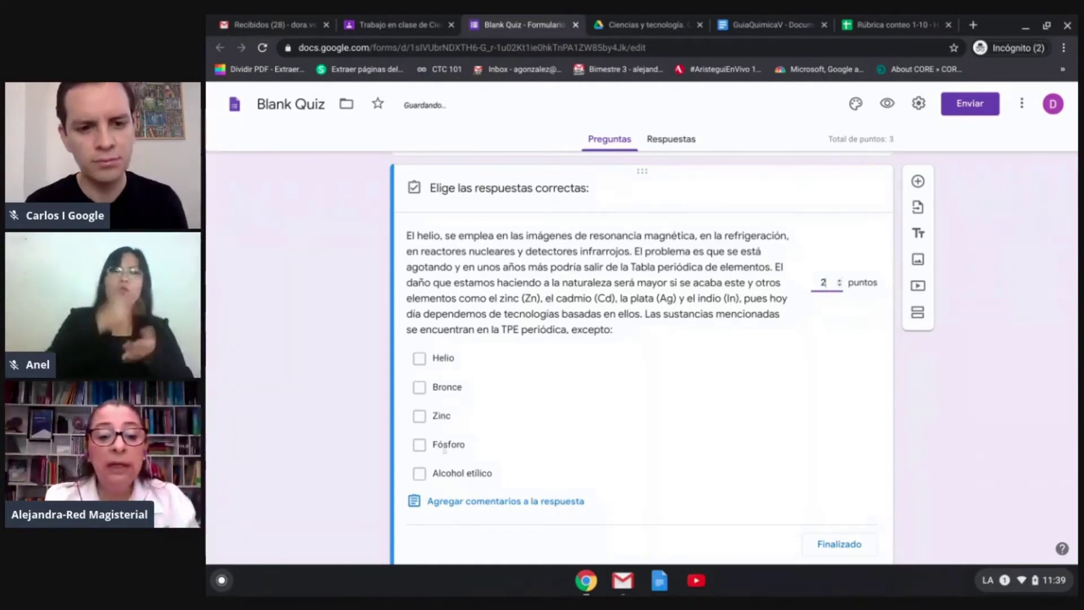
# Mark Alcohol etílico and Bronce as the correct answers for the helium question
pyautogui.click(419, 473)
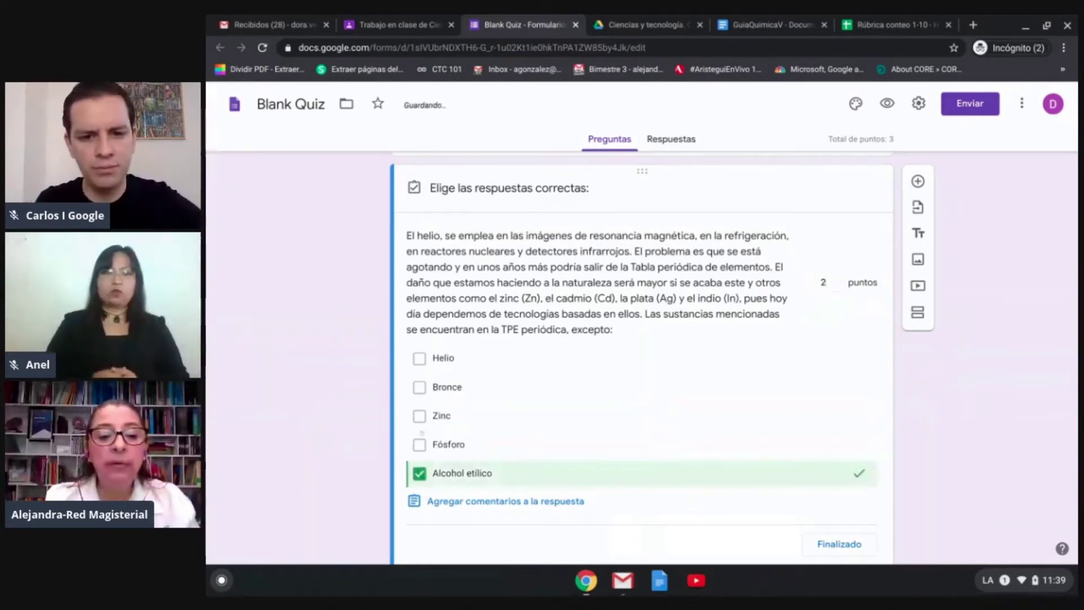
pyautogui.click(419, 388)
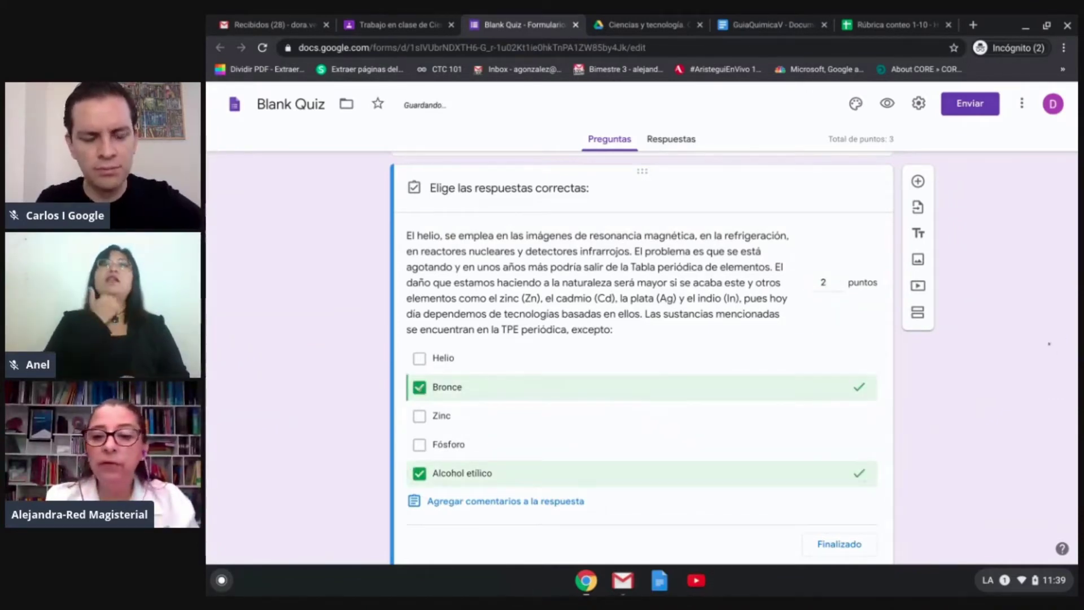
pyautogui.scroll(-2, 642, 339)
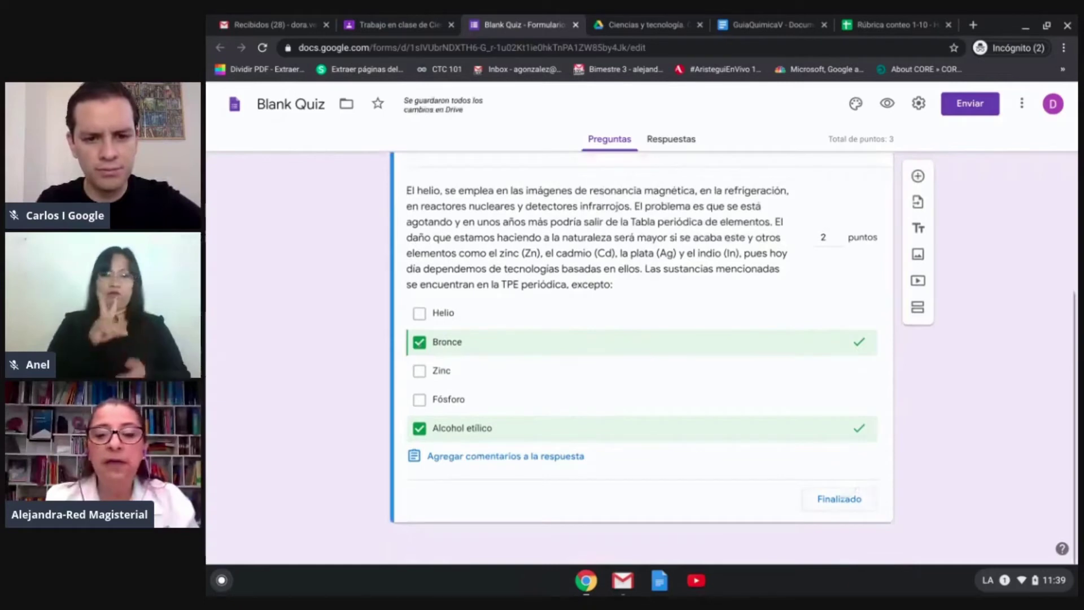
pyautogui.click(839, 499)
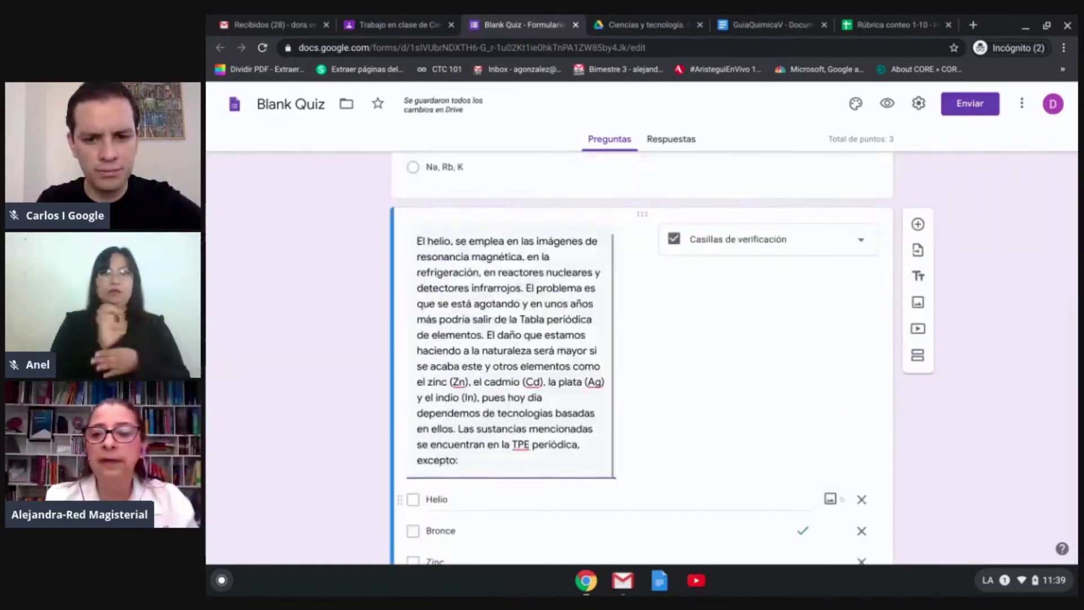
# Make the helium question required
pyautogui.scroll(-4, 830, 498)
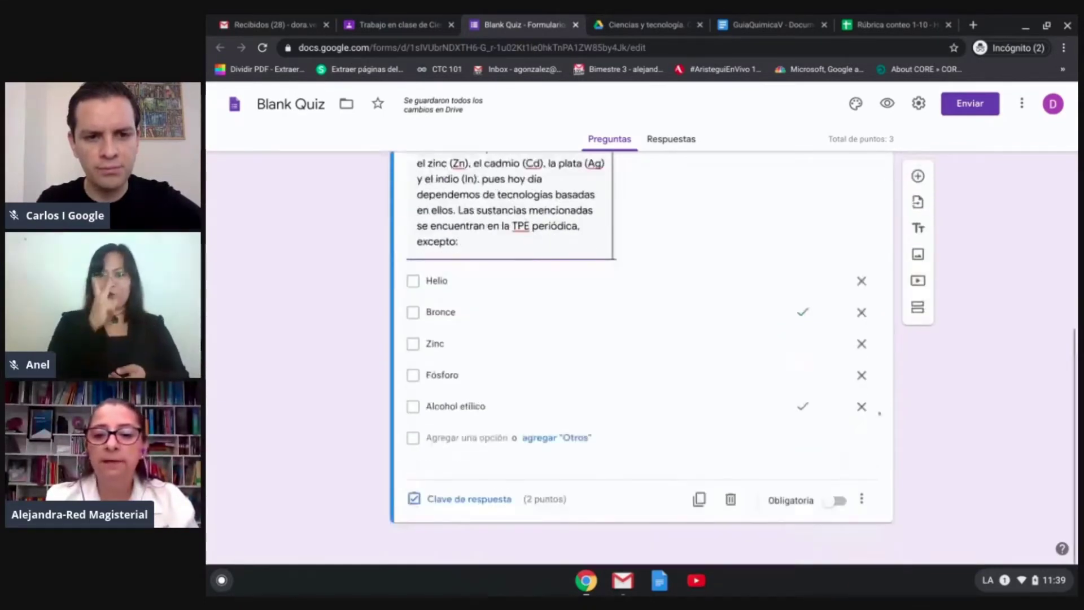
pyautogui.click(836, 501)
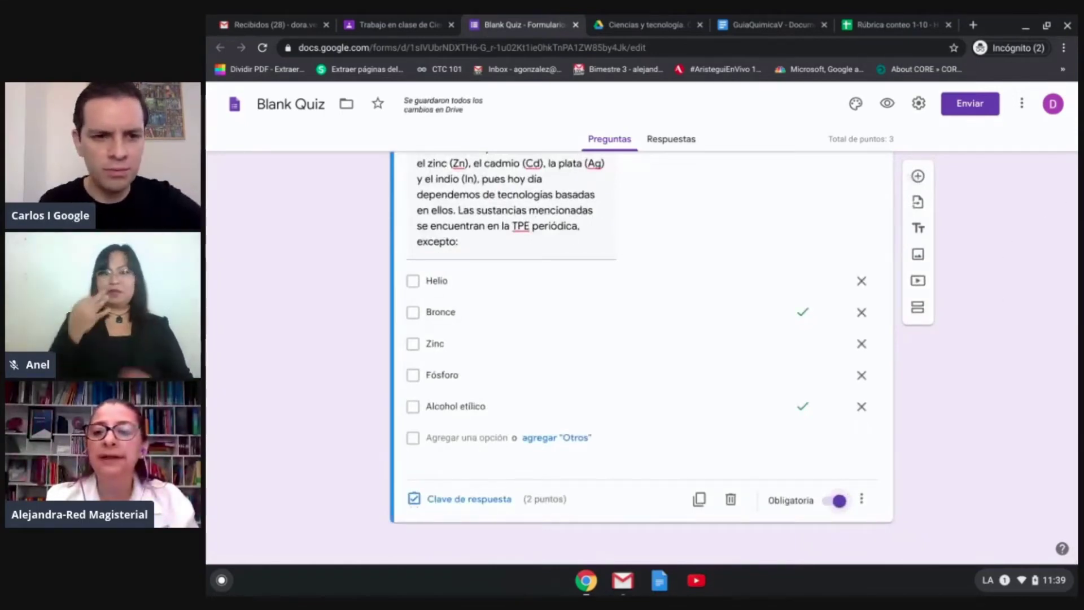
pyautogui.hotkey('ctrl', '+')
pyautogui.hotkey('ctrl', '+')
pyautogui.hotkey('ctrl', '+')
pyautogui.hotkey('ctrl', '+')
pyautogui.hotkey('ctrl', '+')
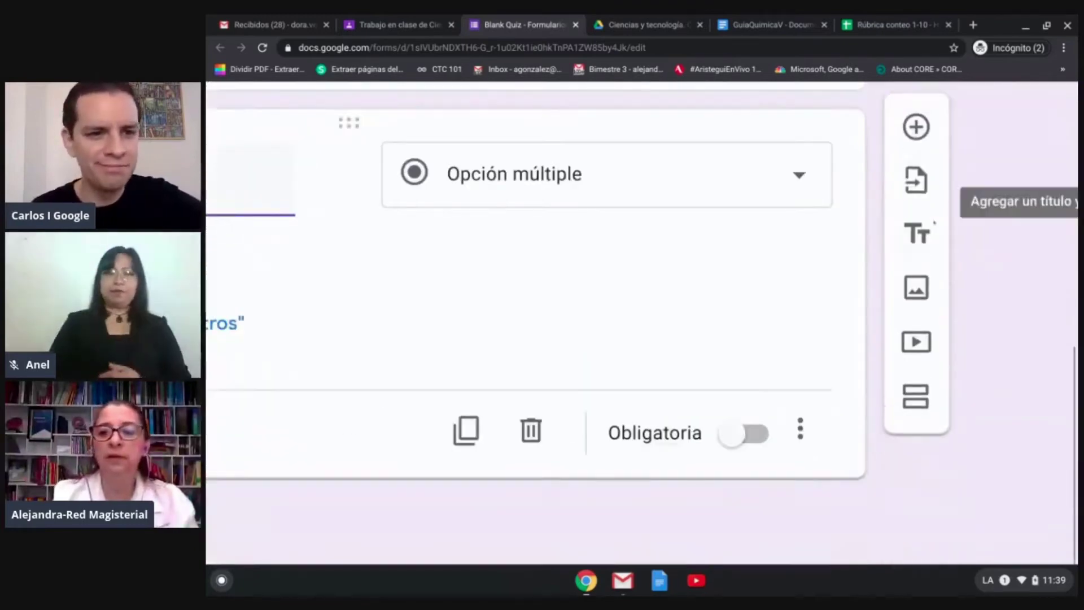
pyautogui.hotkey('ctrl', '0')
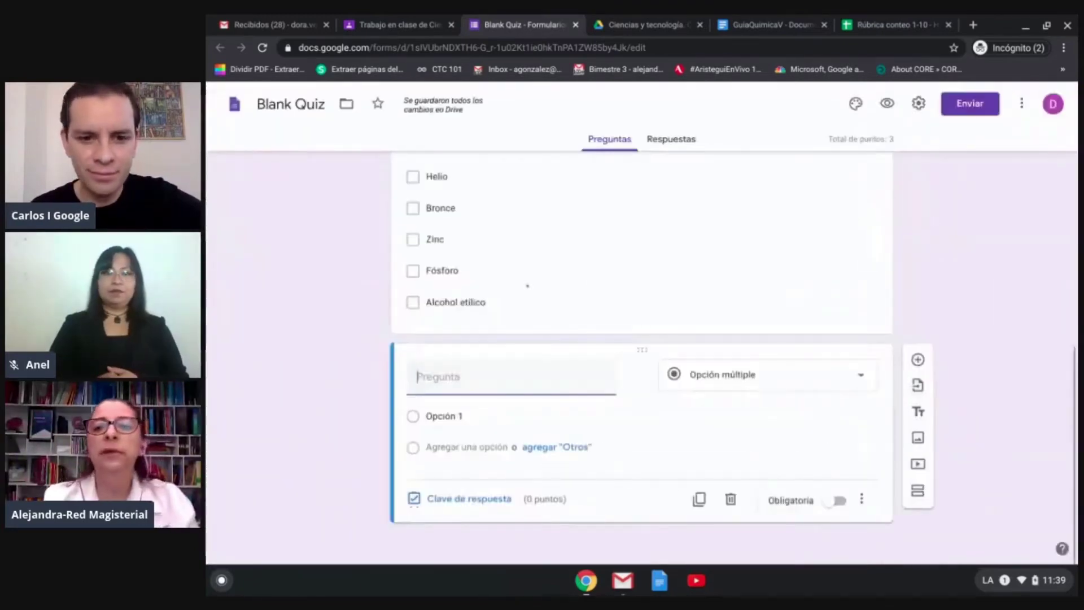
# Copy question 3's climate-change sentence from the guide and paste it as the question text
pyautogui.click(763, 25)
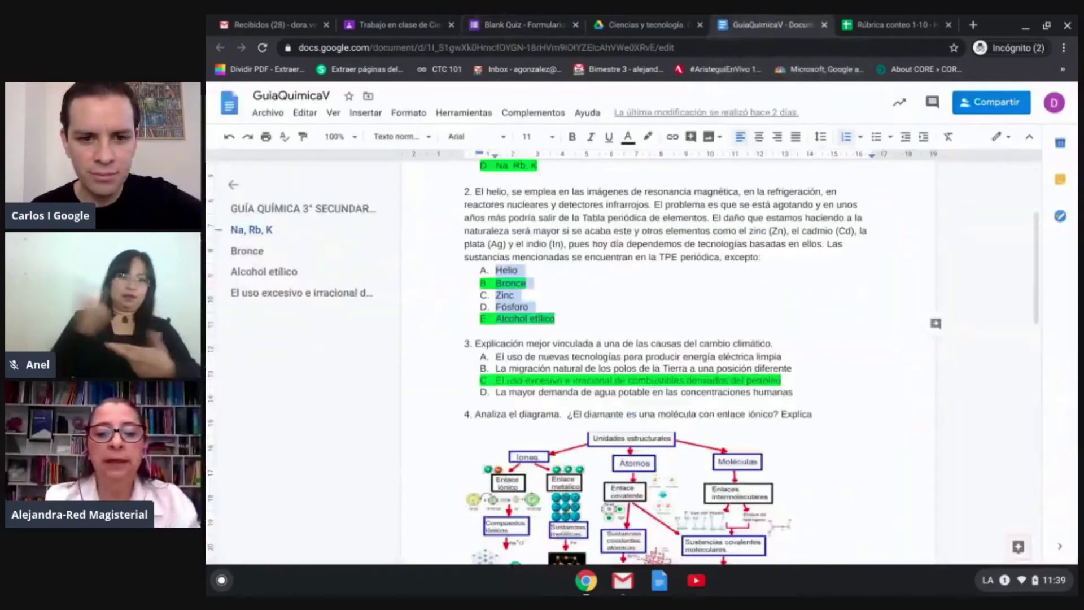
pyautogui.scroll(-1, 666, 362)
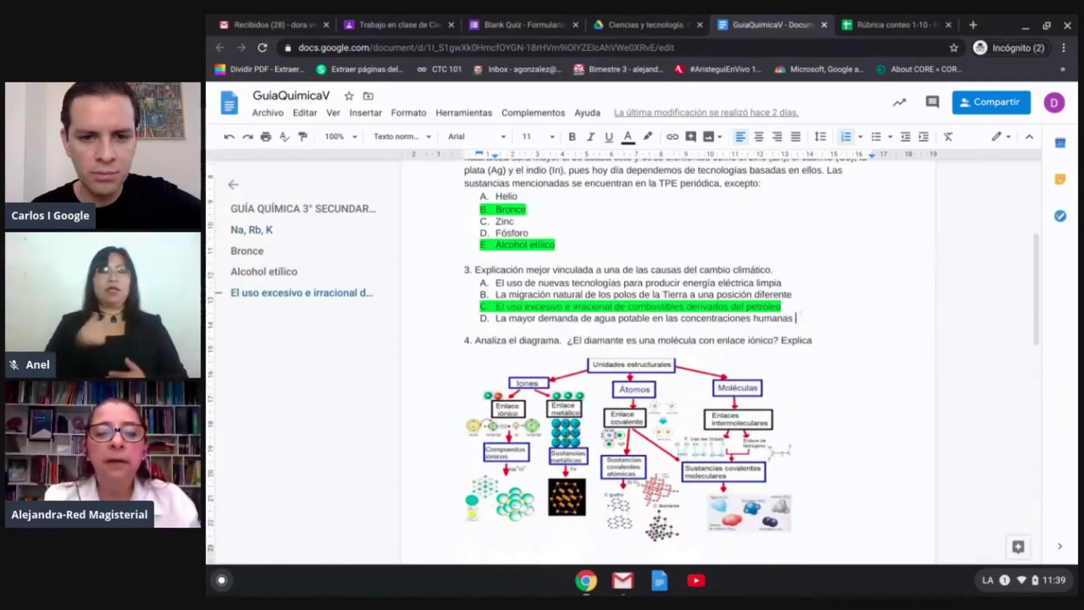
pyautogui.hotkey('ctrl', 'shift', 'Up')
pyautogui.hotkey('ctrl', 'shift', 'Up')
pyautogui.hotkey('ctrl', 'shift', 'Up')
pyautogui.hotkey('ctrl', 'shift', 'Up')
pyautogui.hotkey('ctrl', 'shift', 'Up')
pyautogui.hotkey('ctrl', 'shift', 'Down')
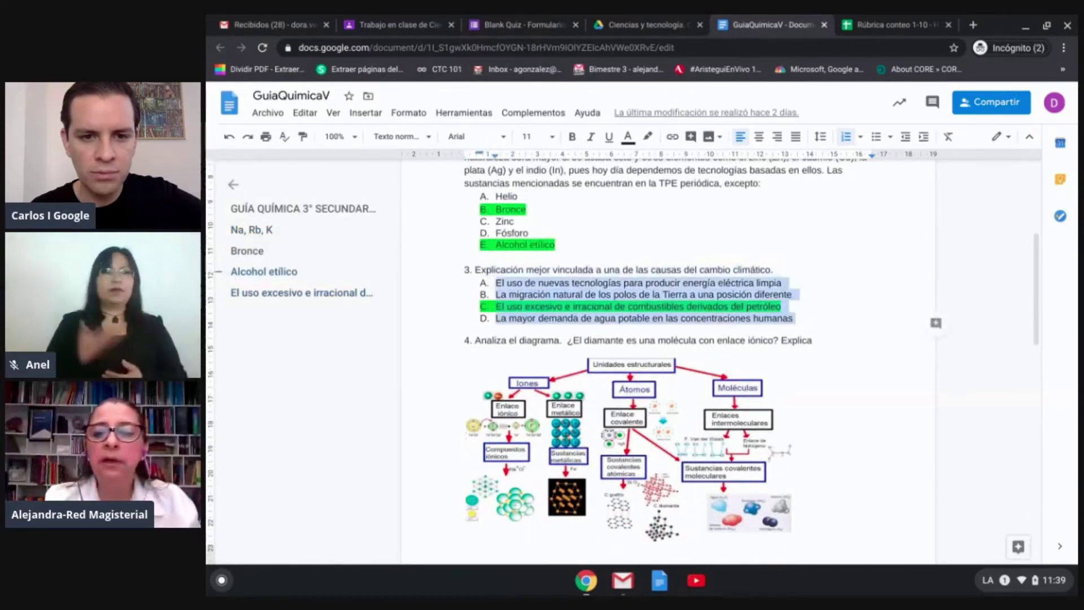
pyautogui.press('Up')
pyautogui.hotkey('ctrl', 'shift', 'Left')
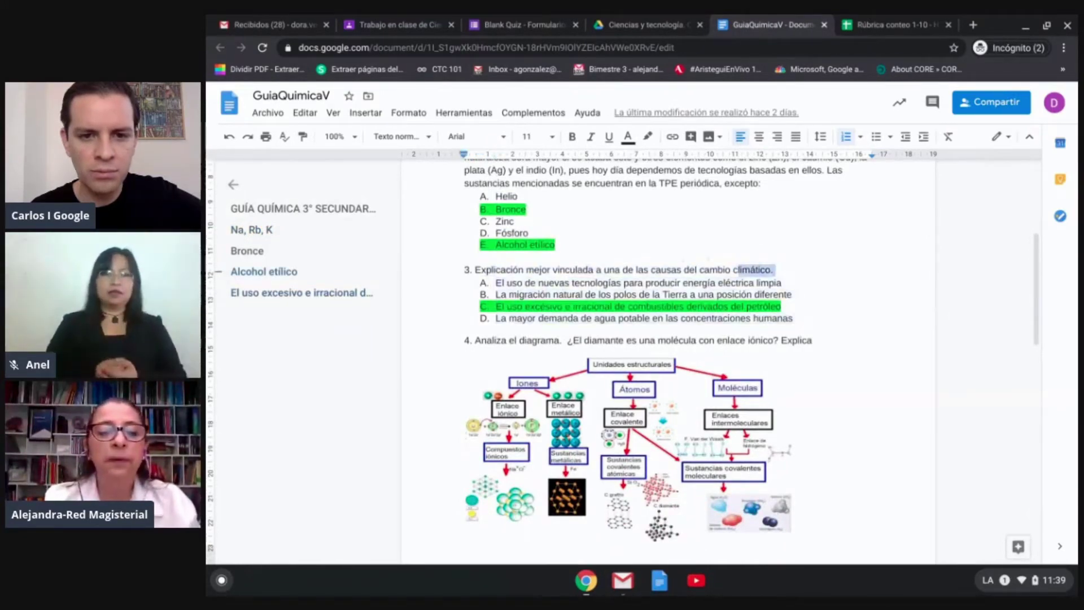
pyautogui.hotkey('shift', 'Home')
pyautogui.hotkey('ctrl', 'c')
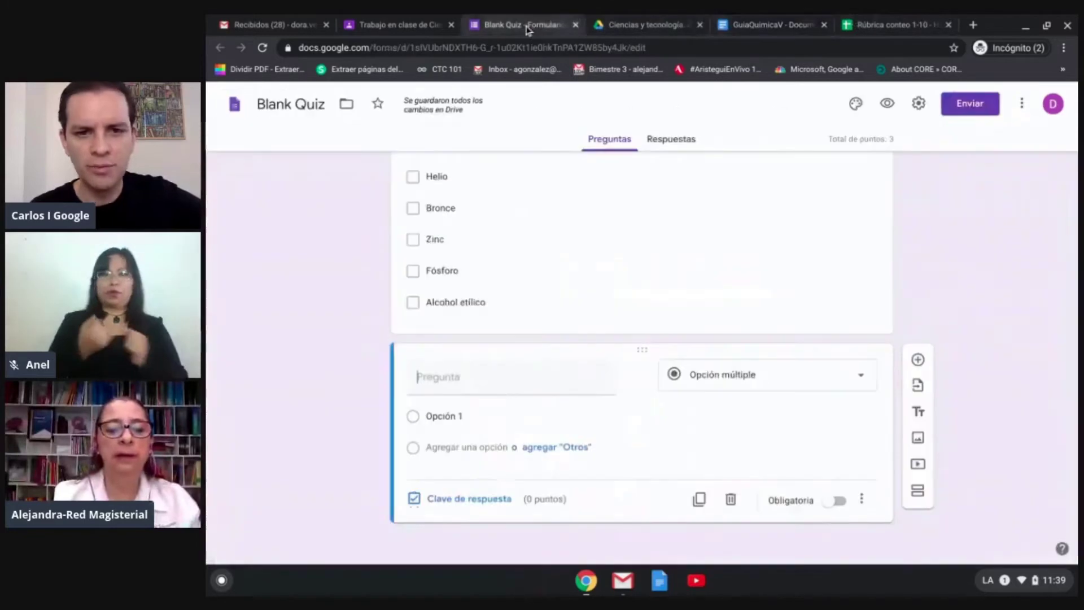
pyautogui.click(529, 26)
pyautogui.hotkey('ctrl', 'v')
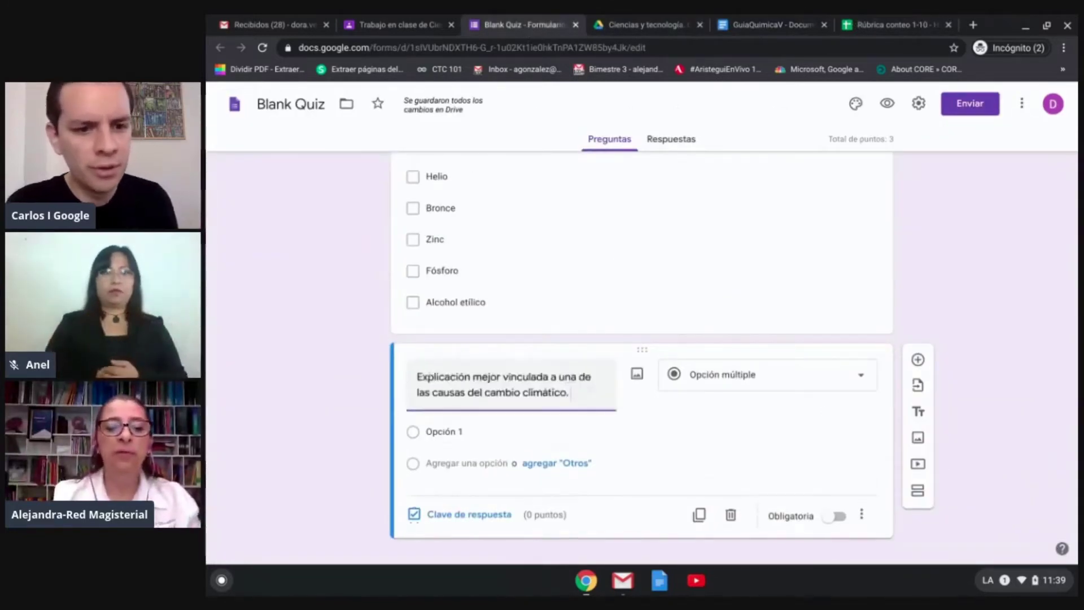
# Copy question 3's answers A–D and paste them as the question's four options
pyautogui.click(755, 26)
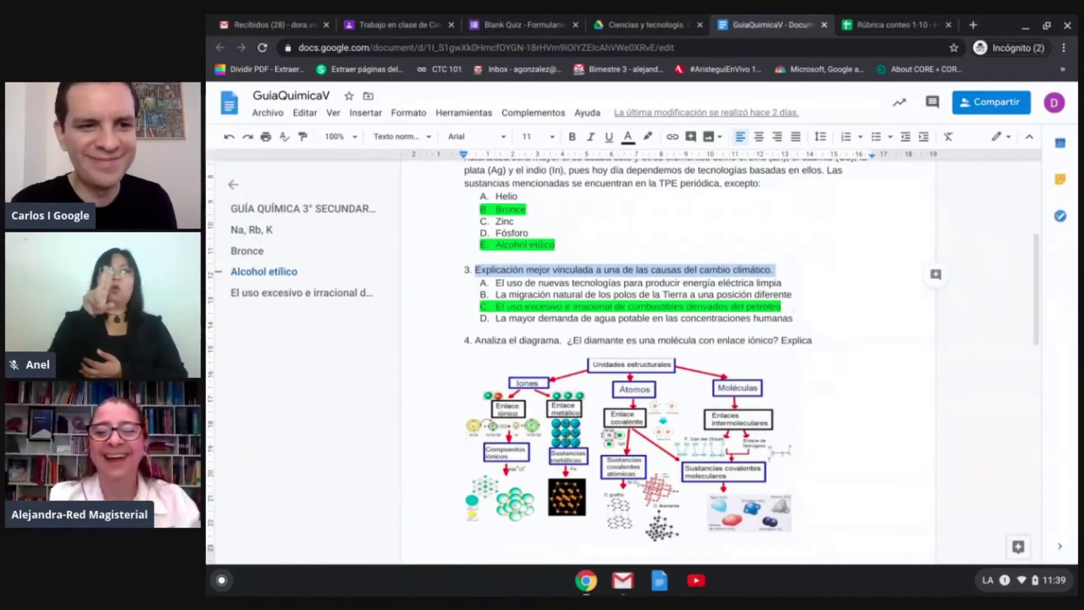
pyautogui.click(793, 318)
pyautogui.moveTo(794, 318); pyautogui.dragTo(496, 283)
pyautogui.hotkey('ctrl', 'c')
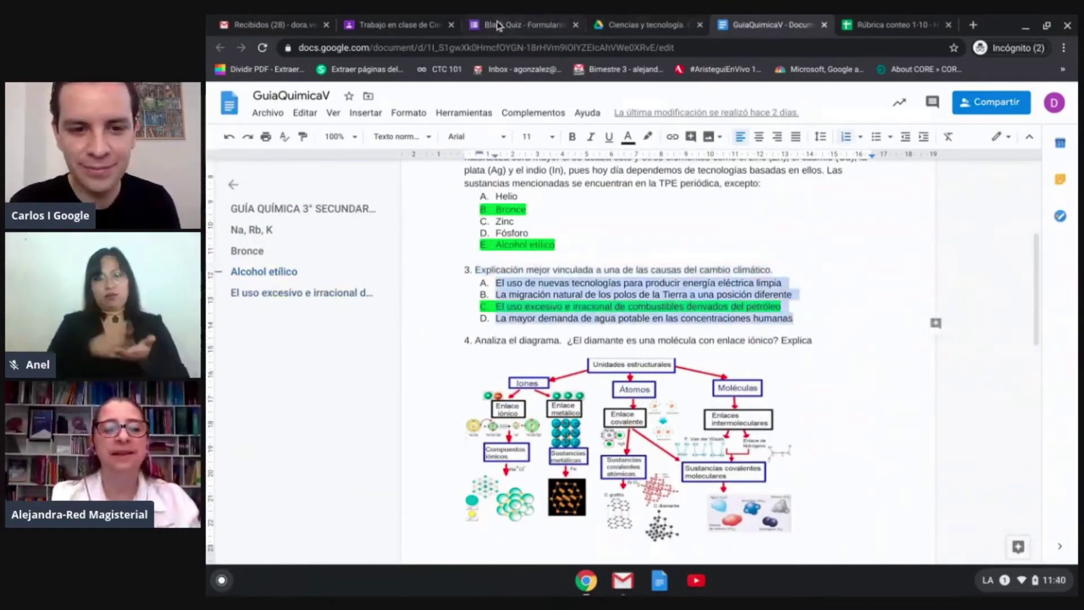
pyautogui.click(498, 25)
pyautogui.click(444, 455)
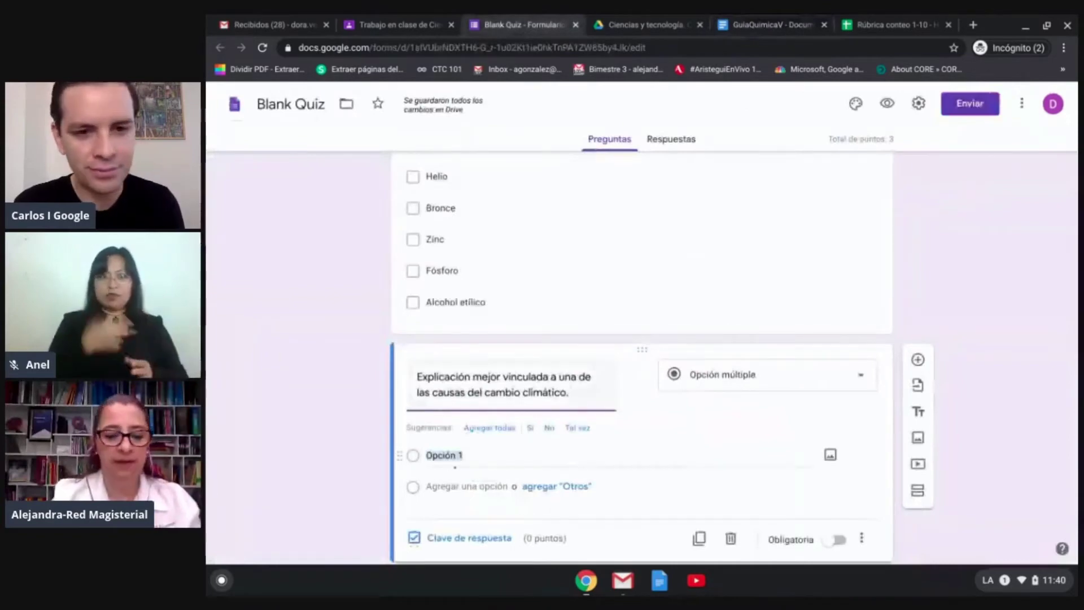
pyautogui.hotkey('ctrl', 'v')
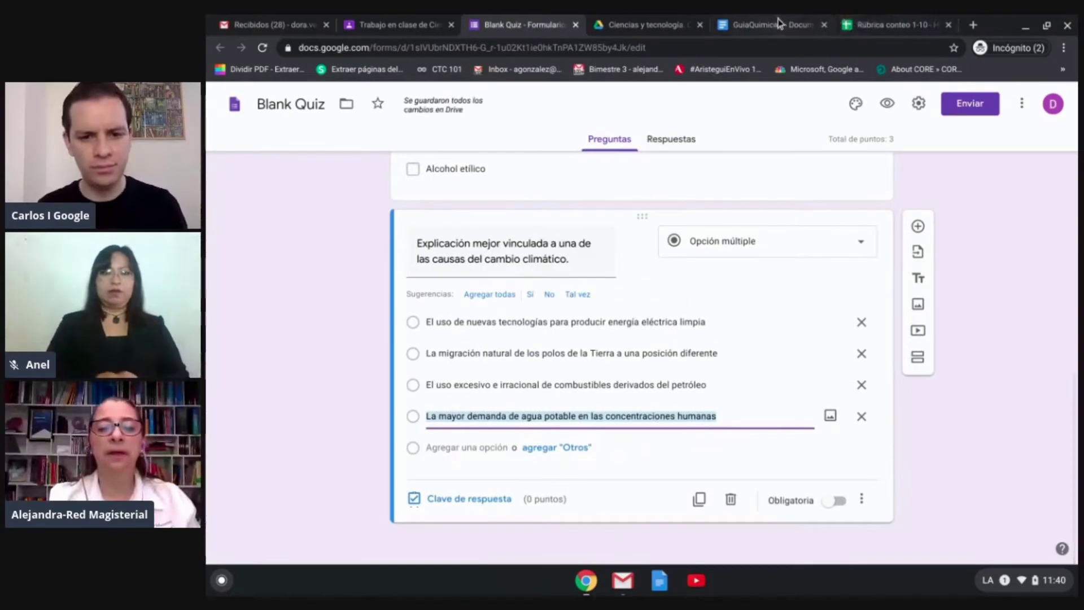
# Key the petroleum-fuels answer as correct for 1 point, then add a new question
pyautogui.click(779, 24)
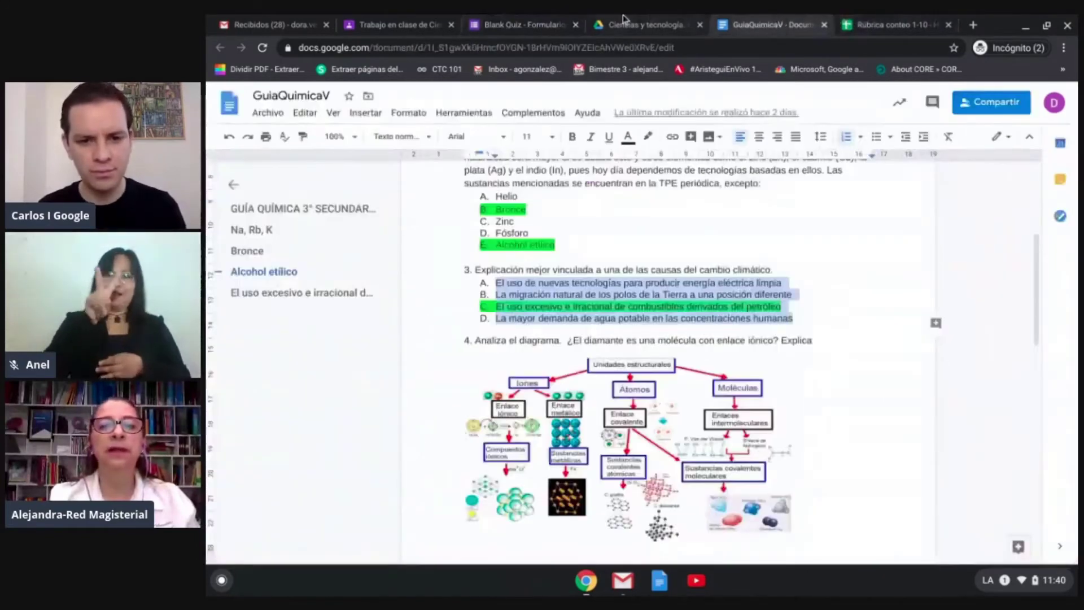
pyautogui.click(517, 25)
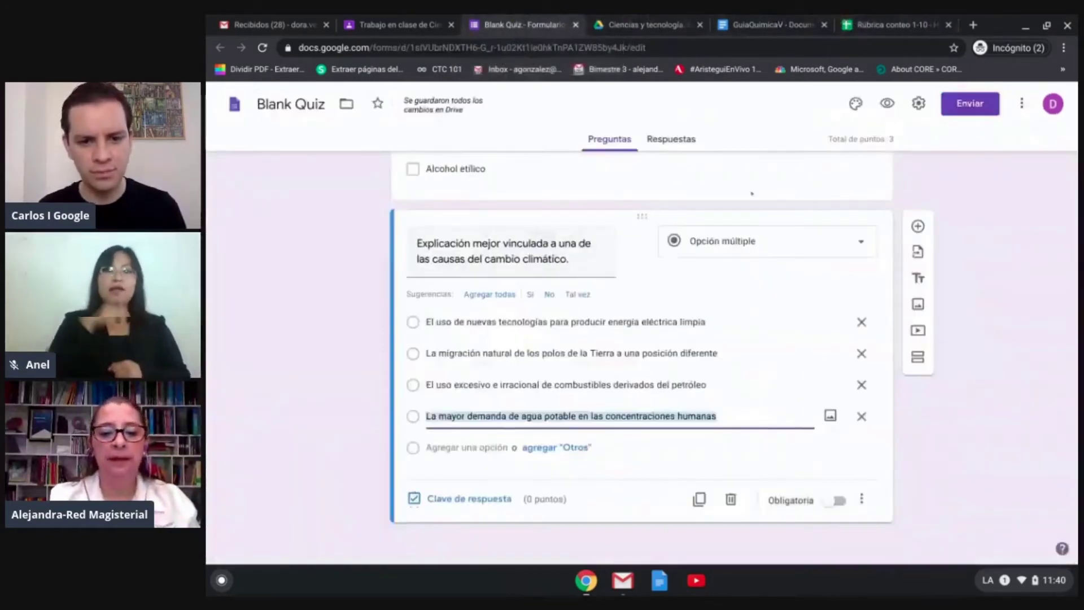
pyautogui.click(485, 500)
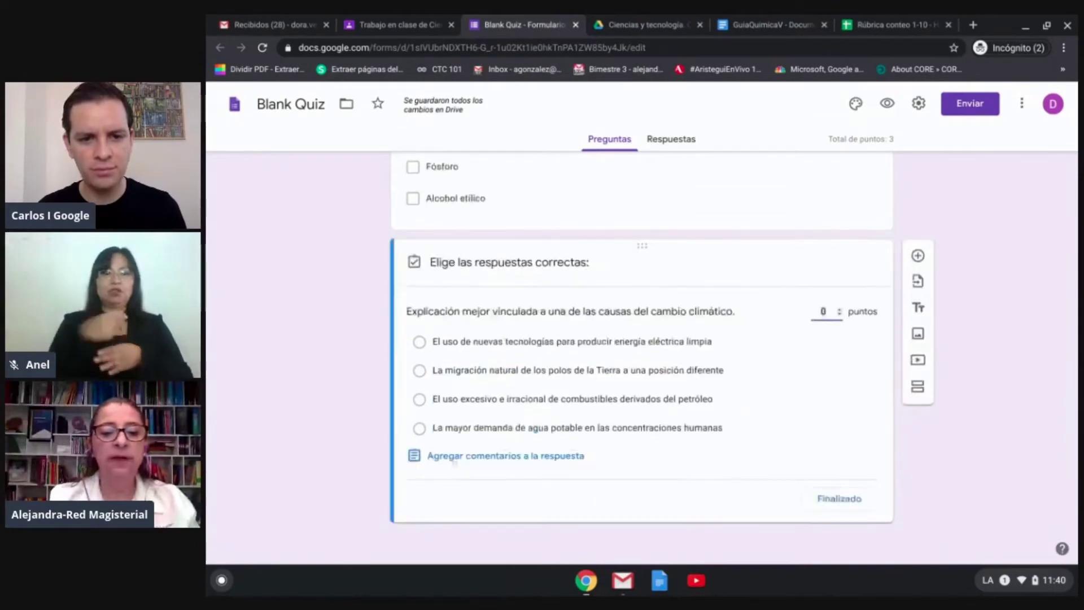
pyautogui.click(419, 399)
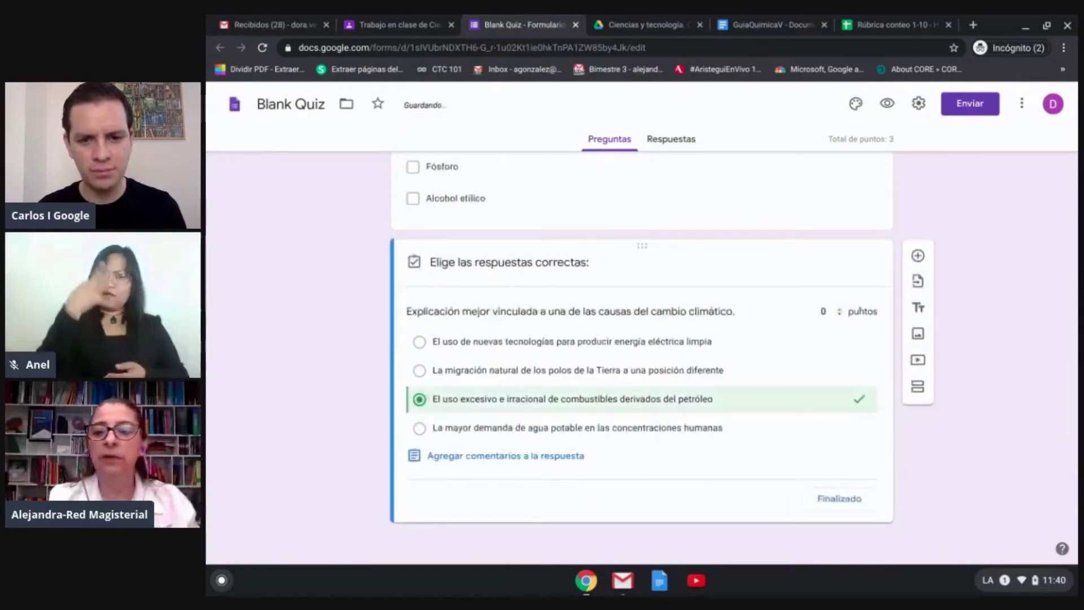
pyautogui.click(840, 309)
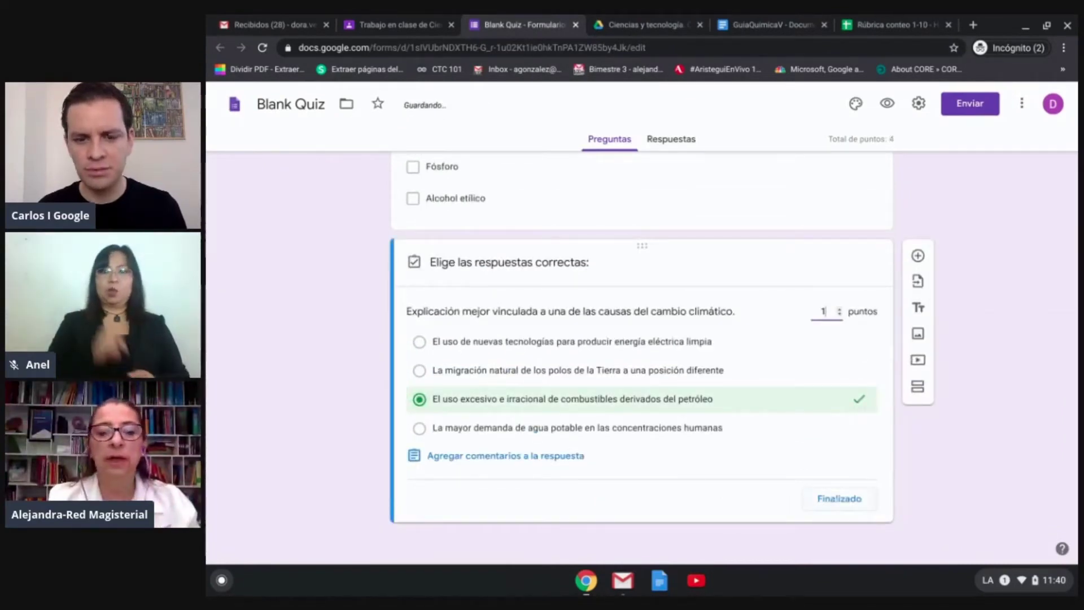
pyautogui.click(839, 499)
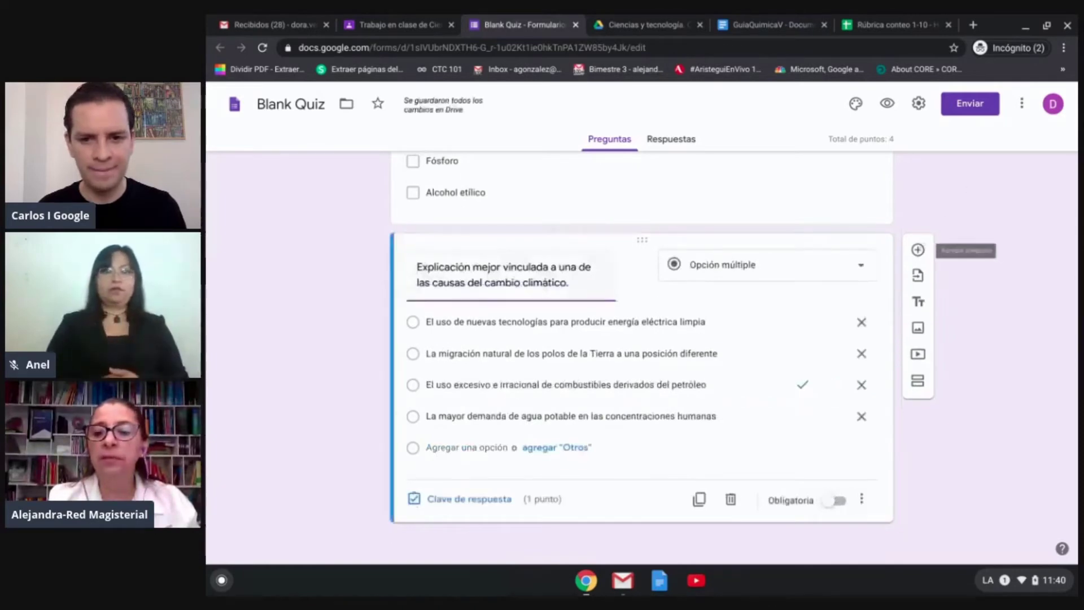
pyautogui.click(918, 249)
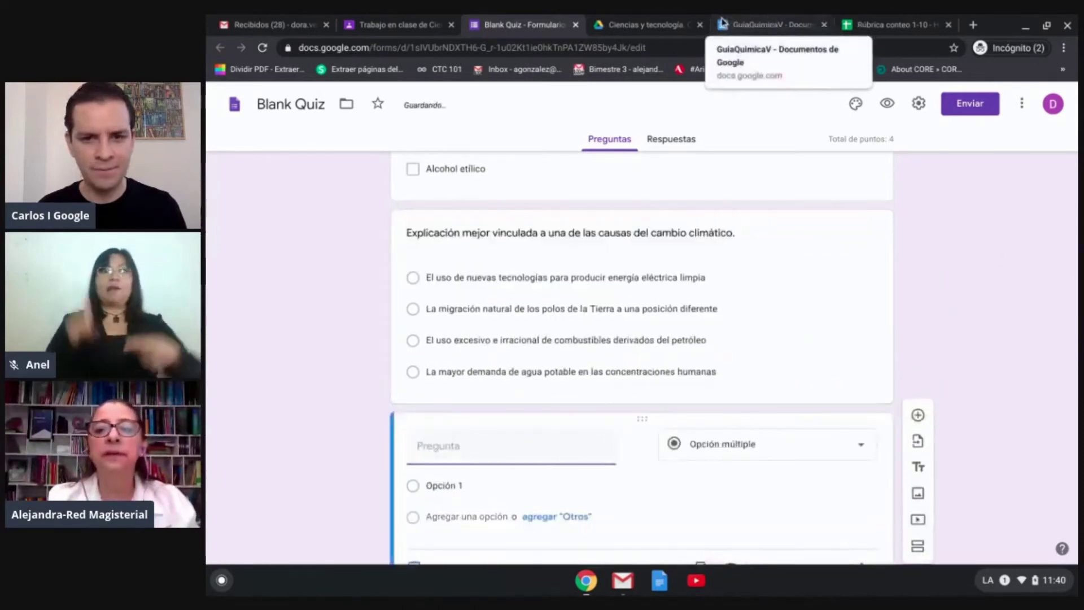
pyautogui.click(747, 26)
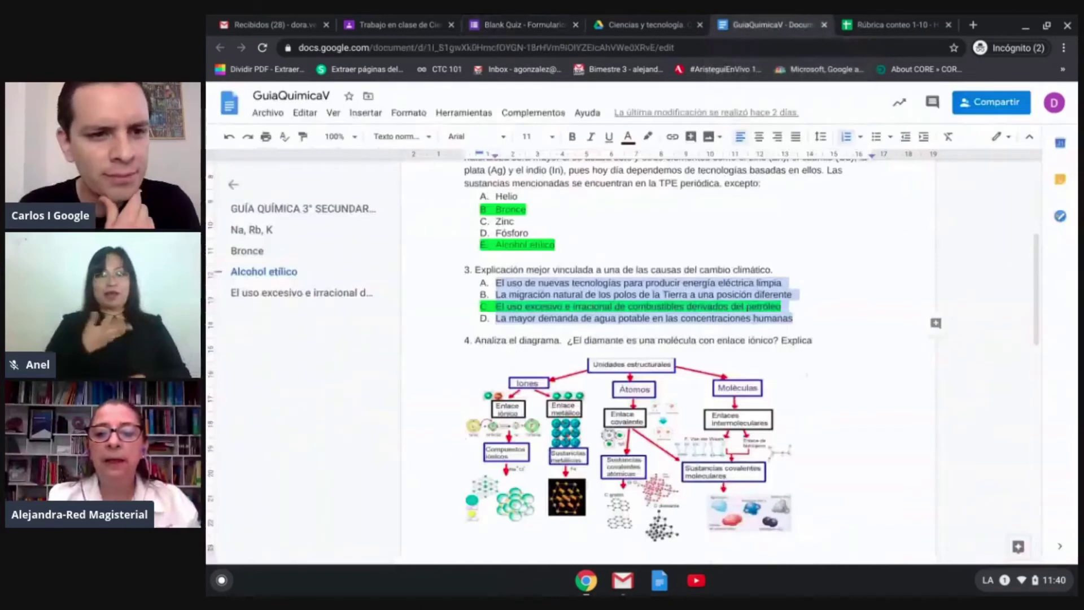
# Paste question 4's line 'Analiza el diagrama. ¿El diamante es una molécula con enlace iónico? Explica' into the new question
pyautogui.scroll(-2, 666, 350)
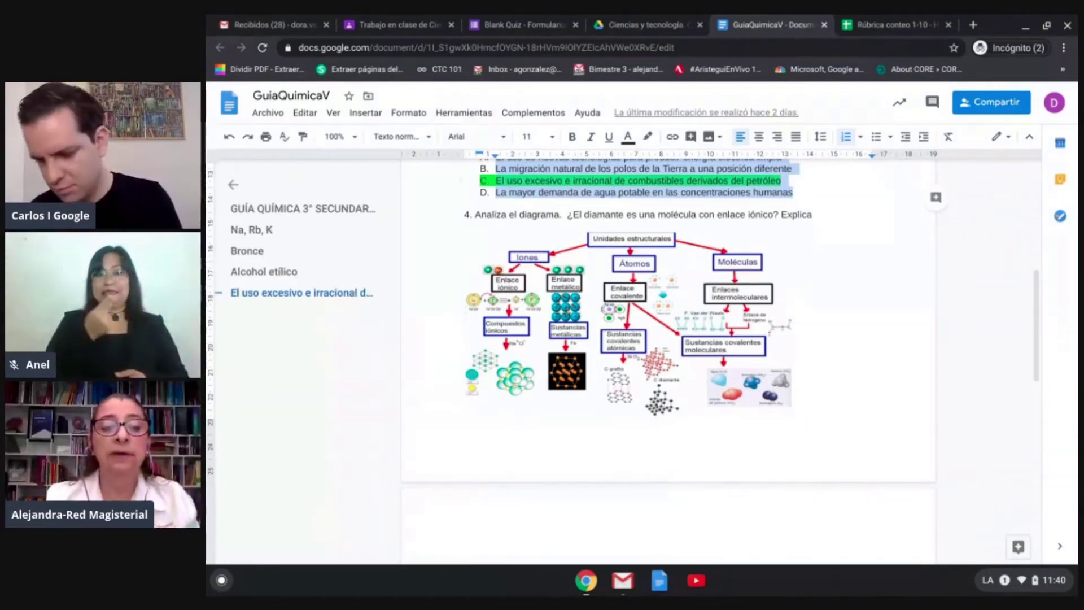
pyautogui.moveTo(475, 214); pyautogui.dragTo(817, 215)
pyautogui.hotkey('ctrl', 'c')
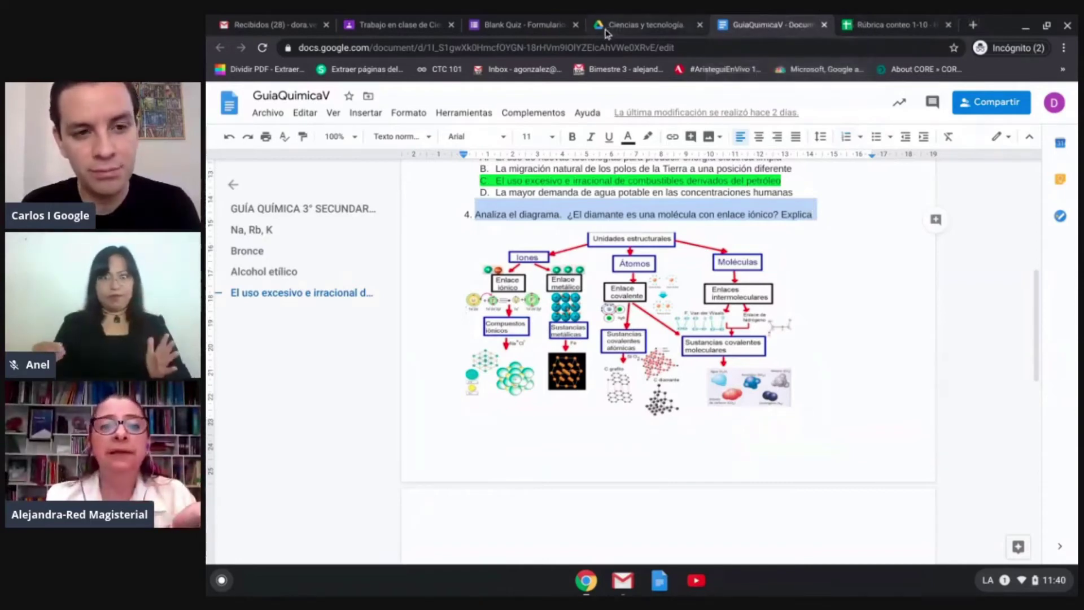
pyautogui.click(515, 24)
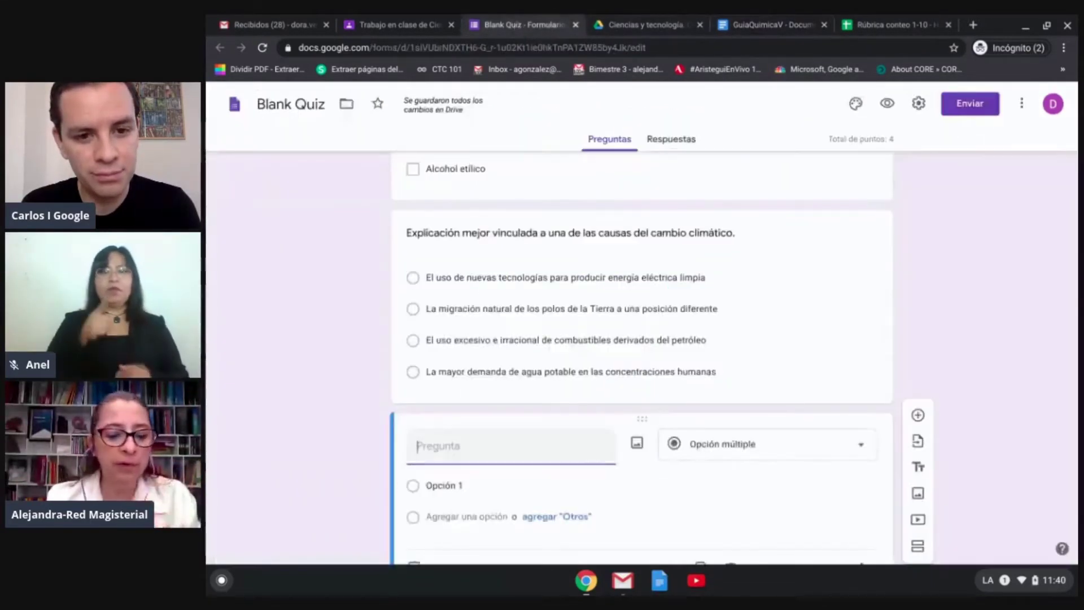
pyautogui.hotkey('ctrl', 'v')
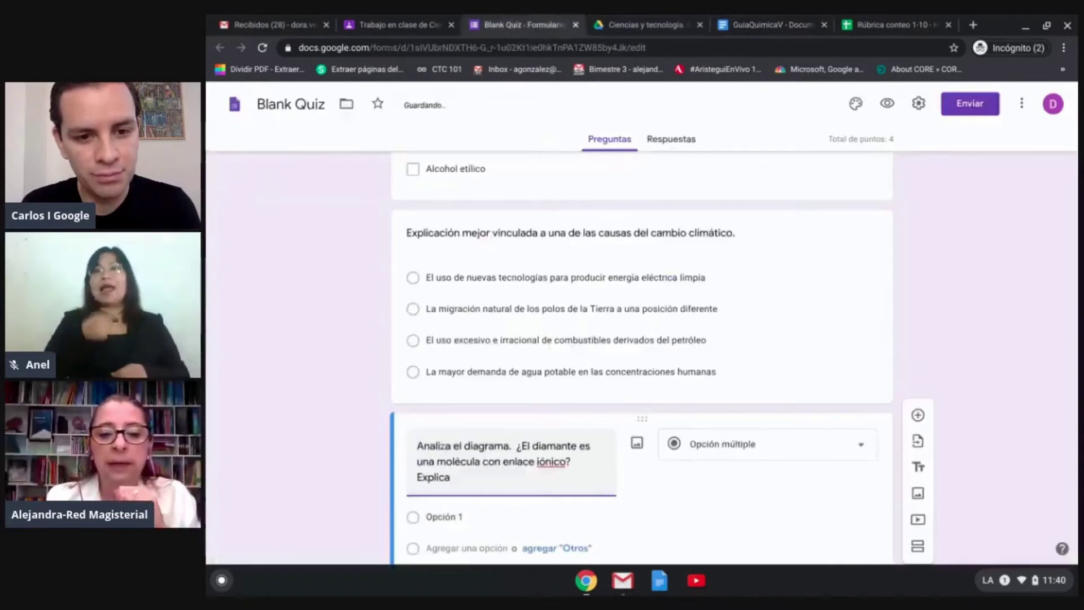
pyautogui.scroll(-2, 1001, 265)
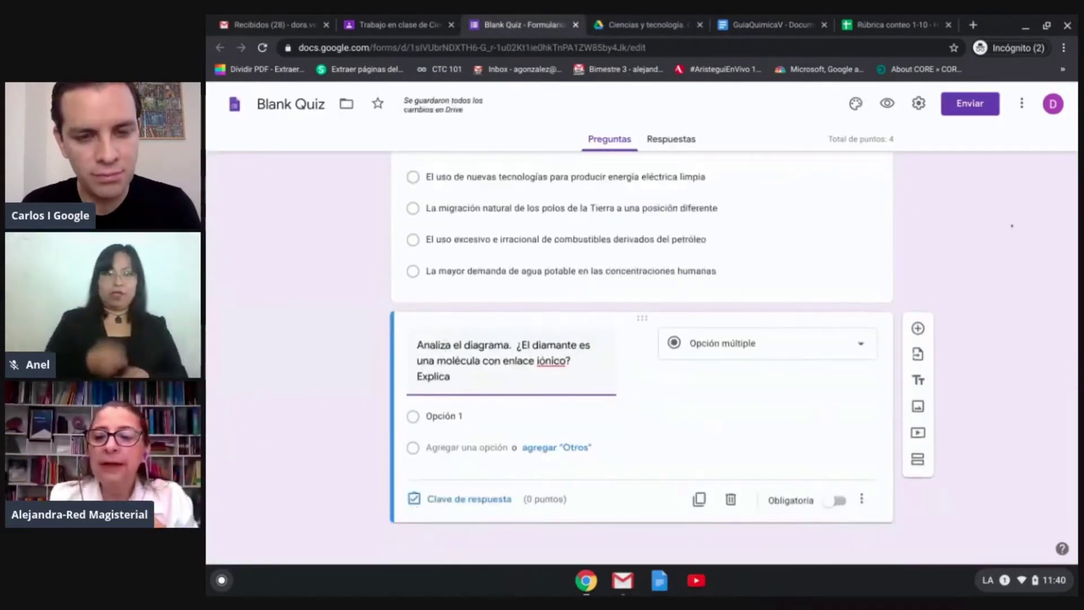
pyautogui.scroll(3, 1012, 226)
pyautogui.scroll(2, 1012, 226)
pyautogui.scroll(-5, 1012, 226)
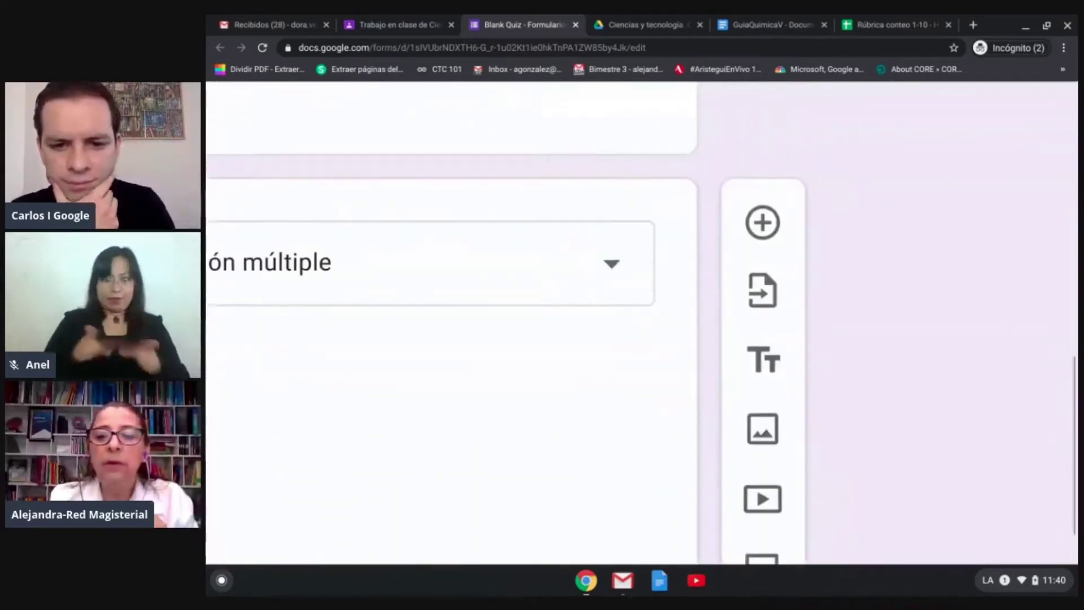
pyautogui.scroll(-2, 850, 256)
pyautogui.hscroll(-2, 850, 256)
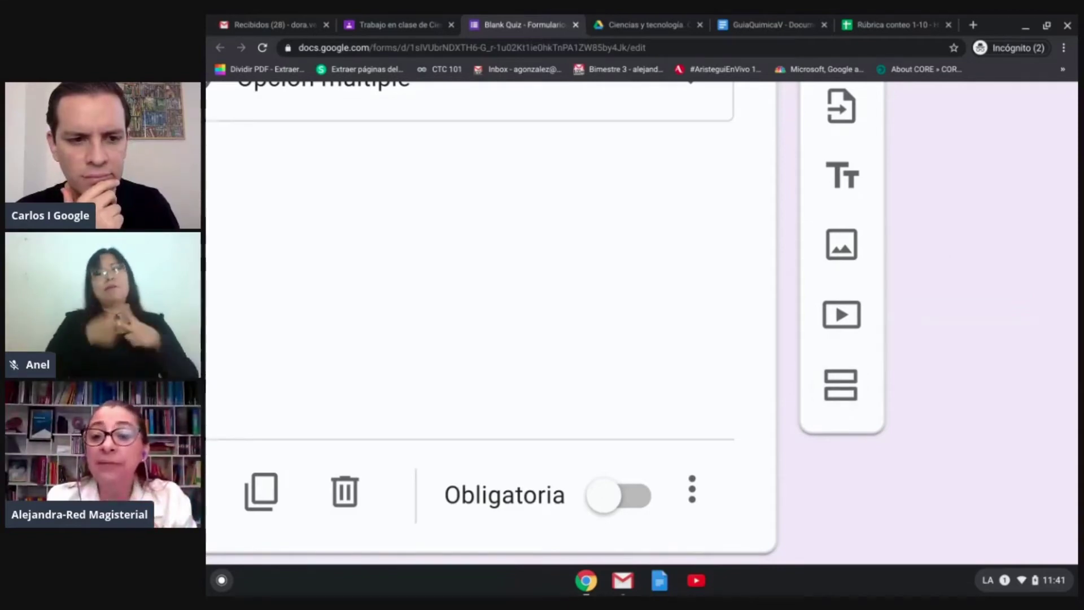
pyautogui.scroll(-5, 641, 322)
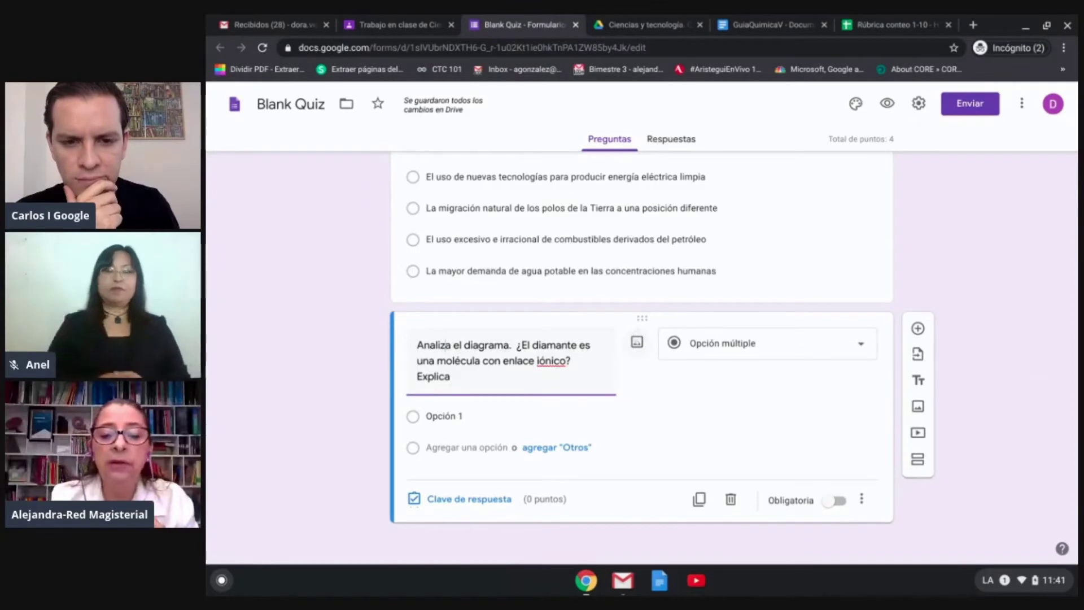
# Set the diamond question's type to Párrafo and open the image picker for it
pyautogui.scroll(3, 637, 341)
pyautogui.scroll(-3, 637, 342)
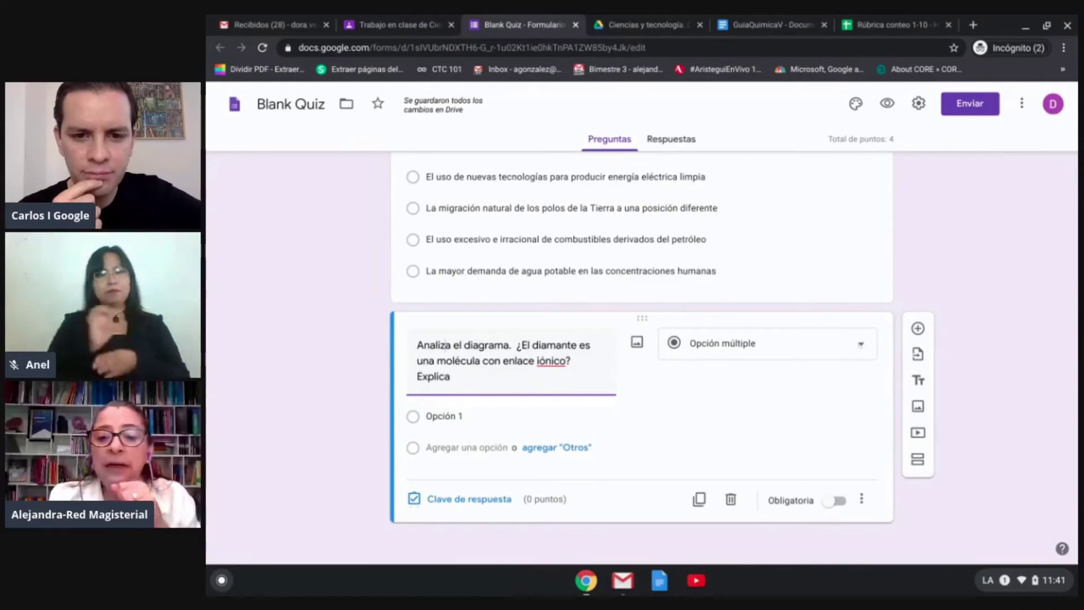
pyautogui.click(860, 344)
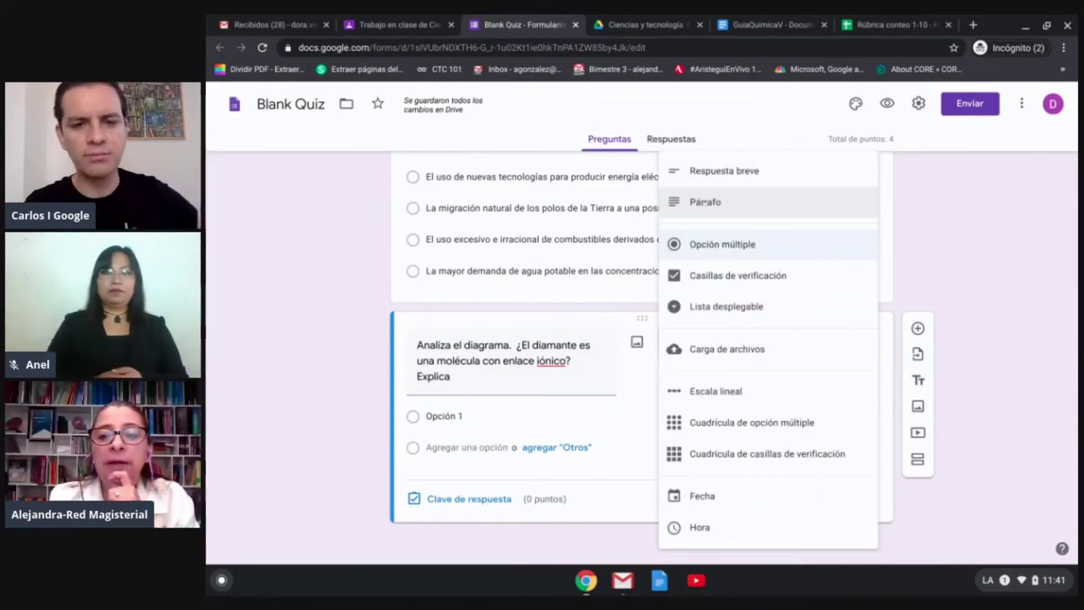
pyautogui.click(706, 202)
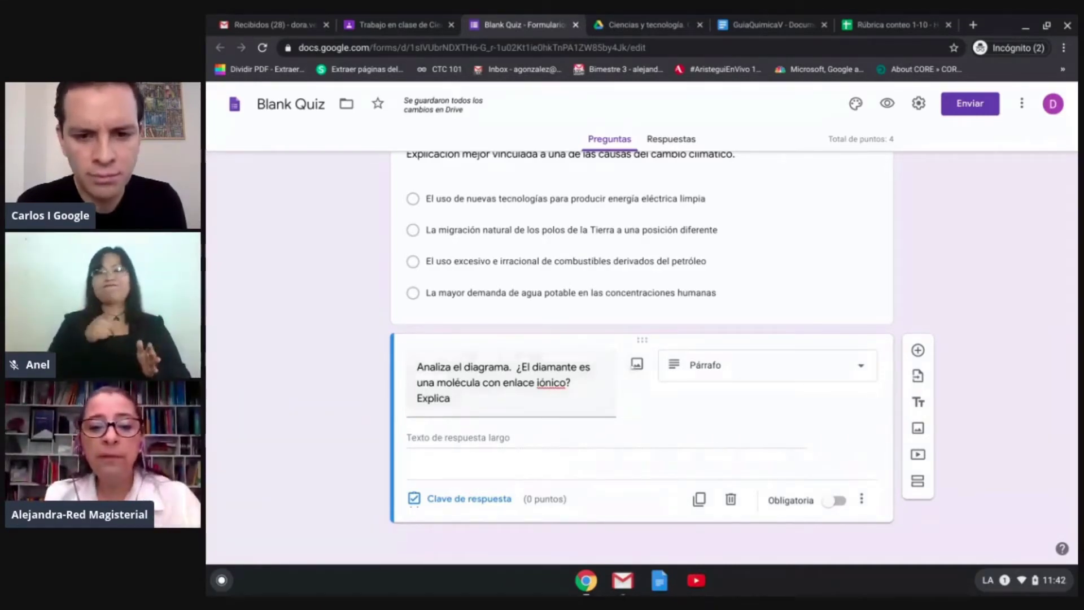
pyautogui.click(634, 365)
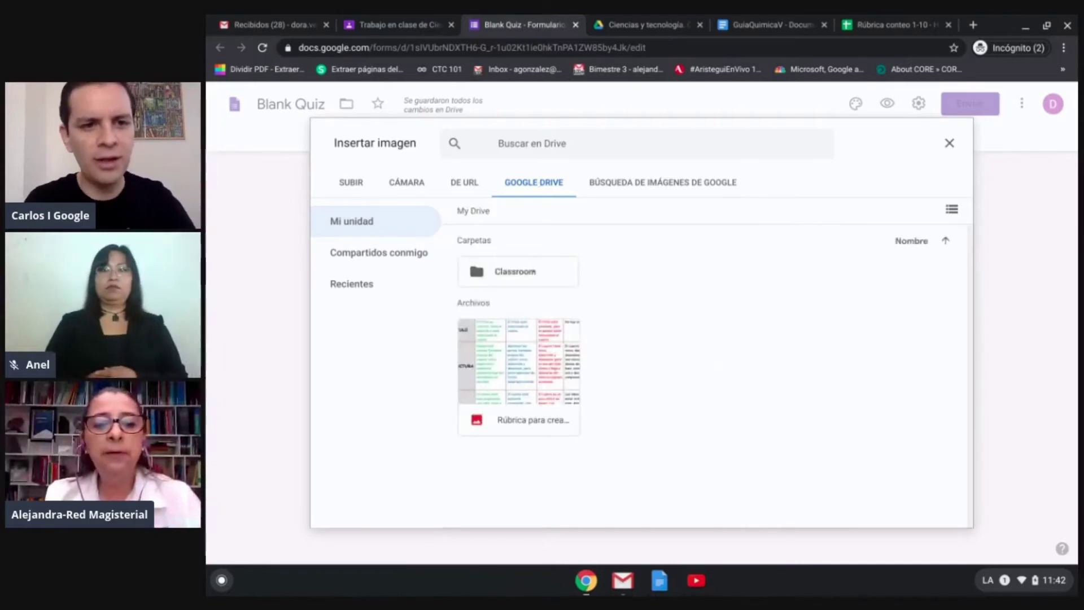
# Insert the bond-classification diagram from the Drive Classroom > Química folder into the diamond question
pyautogui.doubleClick(529, 270)
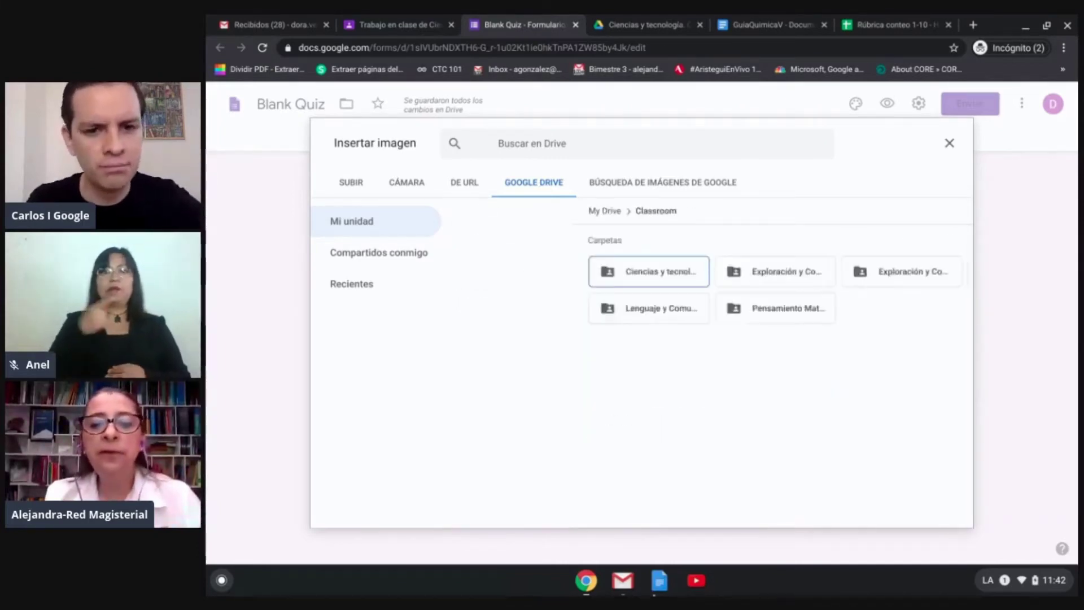
pyautogui.doubleClick(645, 272)
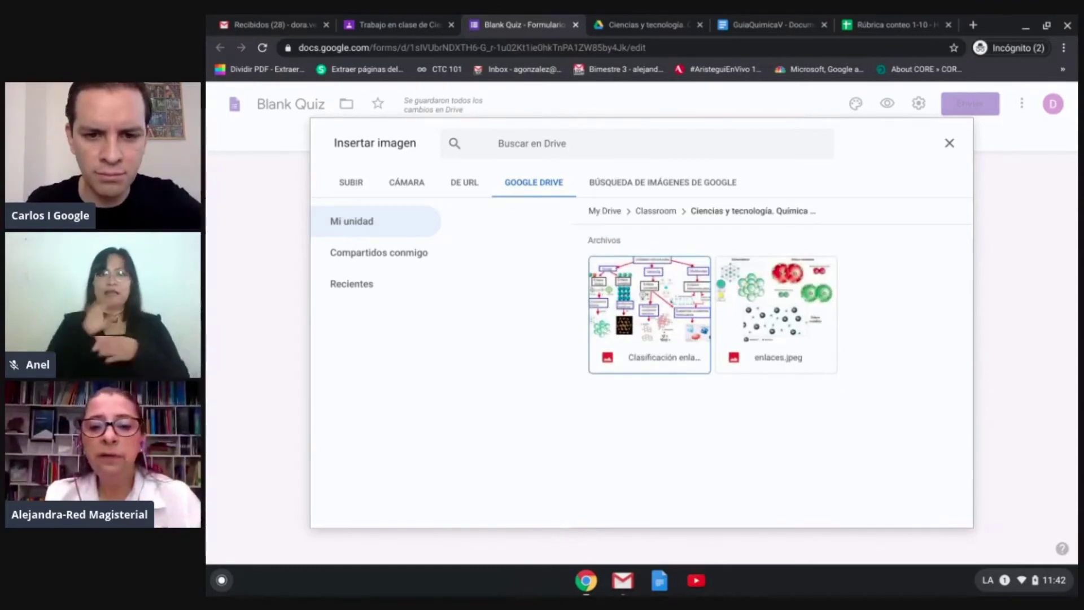
pyautogui.click(650, 314)
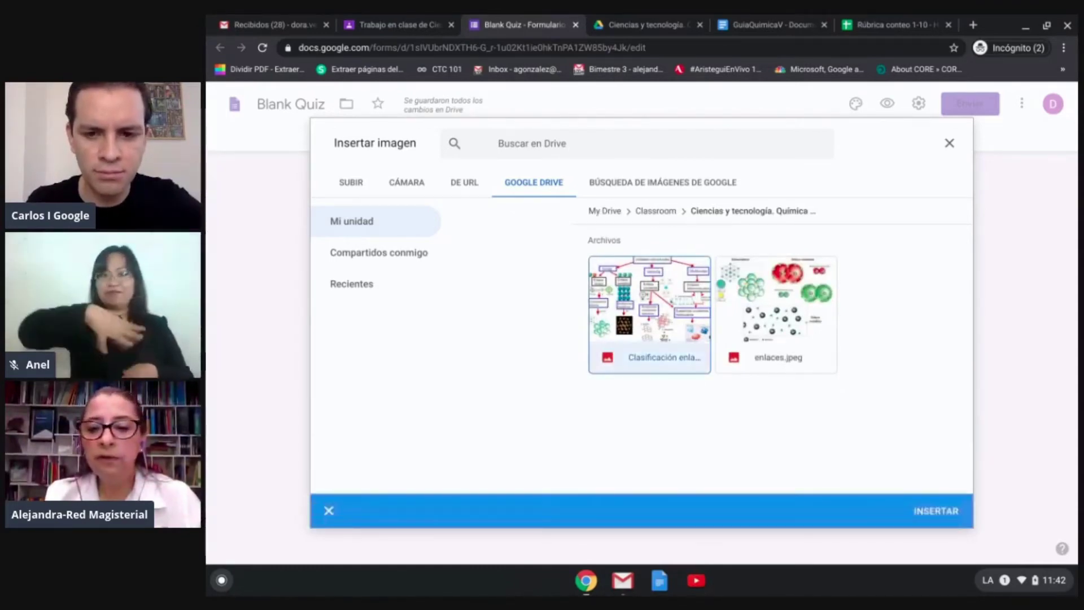
pyautogui.scroll(5, 986, 390)
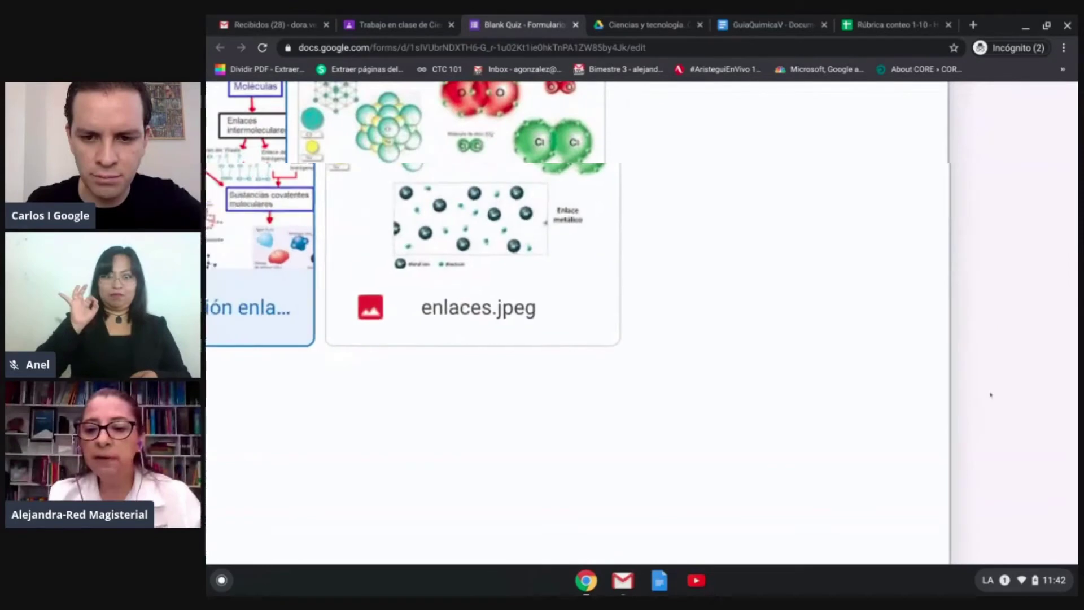
pyautogui.scroll(-5, 991, 394)
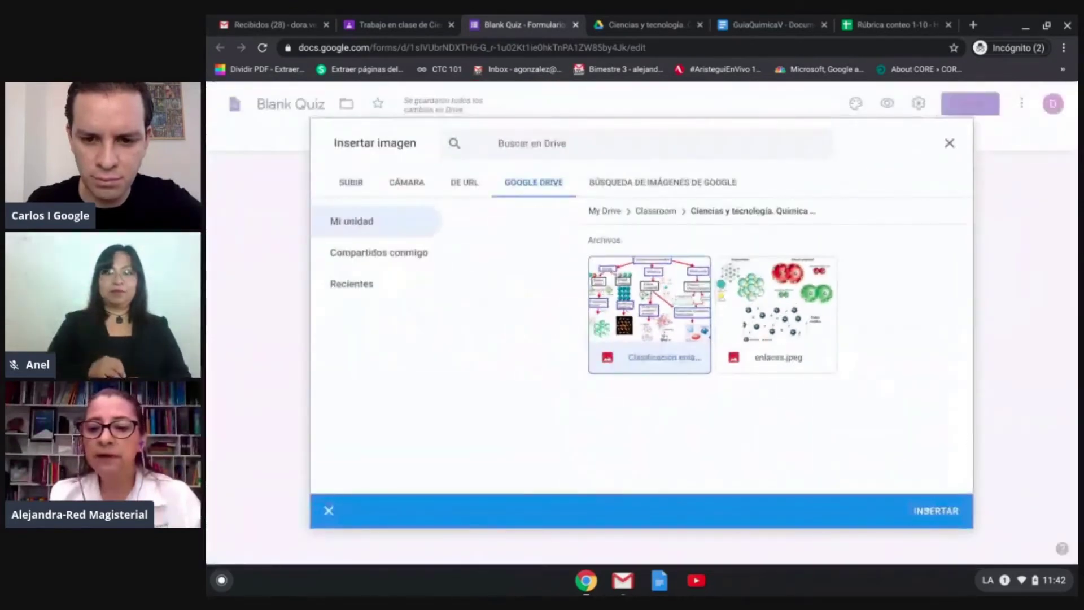
pyautogui.click(928, 510)
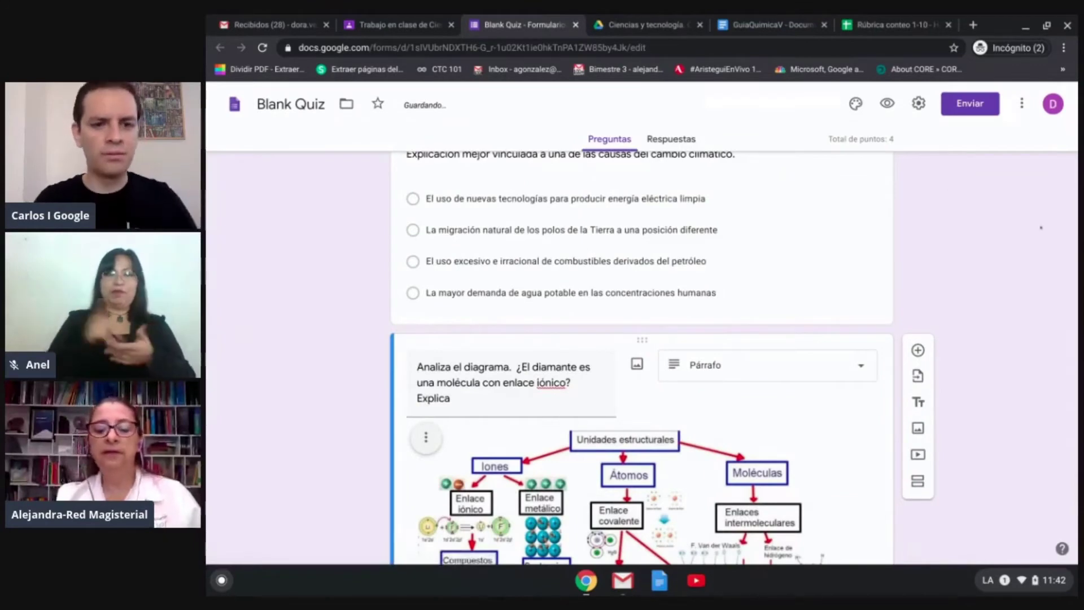
# Make the diamond question with the diagram required
pyautogui.scroll(-5, 501, 454)
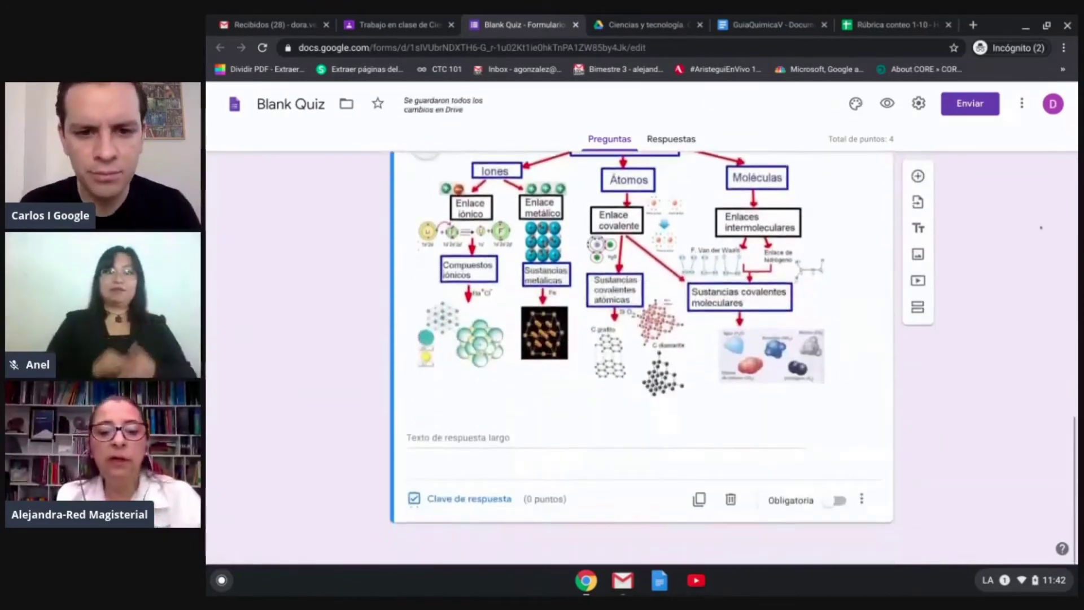
pyautogui.click(834, 500)
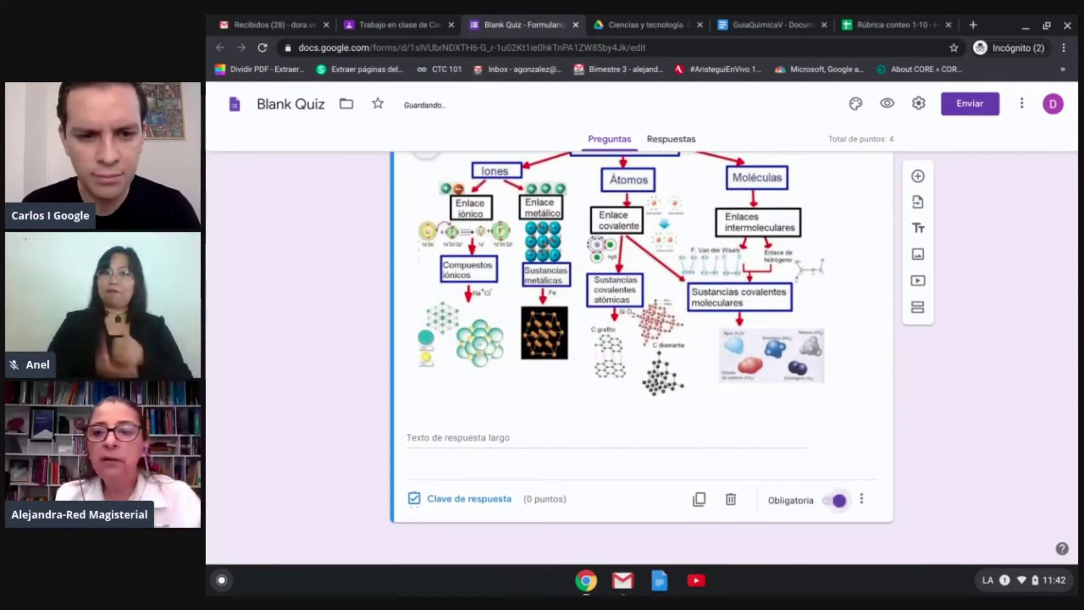
pyautogui.scroll(4, 642, 356)
pyautogui.scroll(-10, 642, 356)
pyautogui.scroll(4, 642, 355)
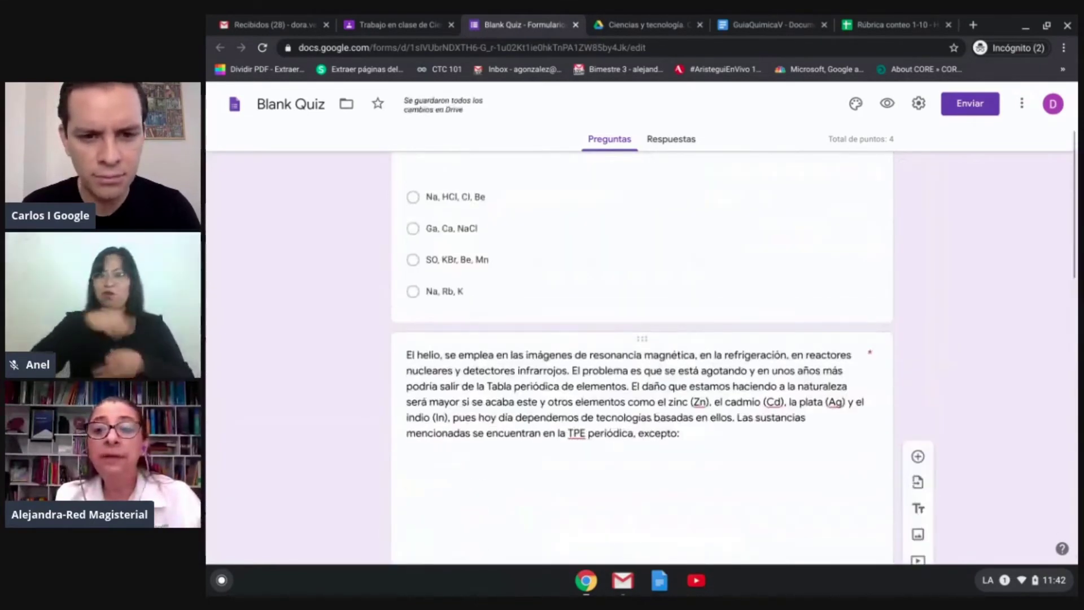
pyautogui.scroll(3, 642, 356)
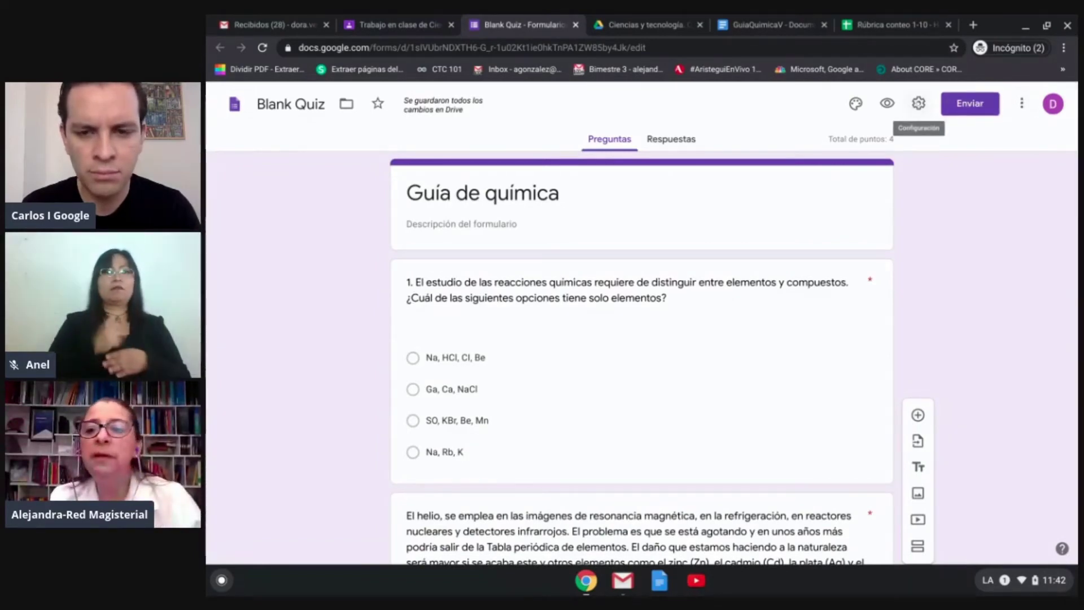
pyautogui.scroll(5, 919, 104)
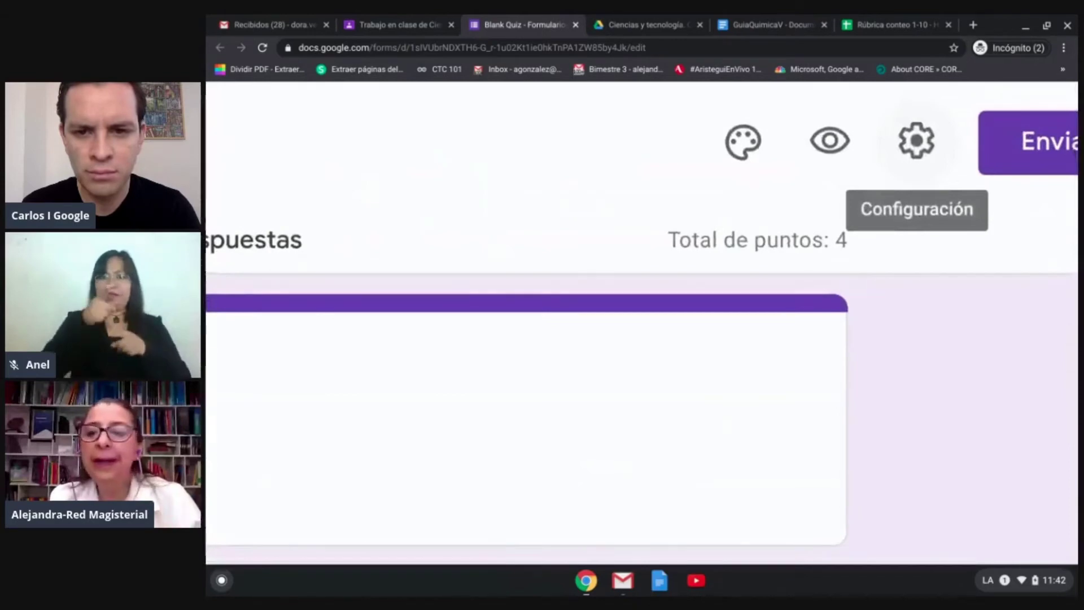
pyautogui.scroll(-5, 916, 141)
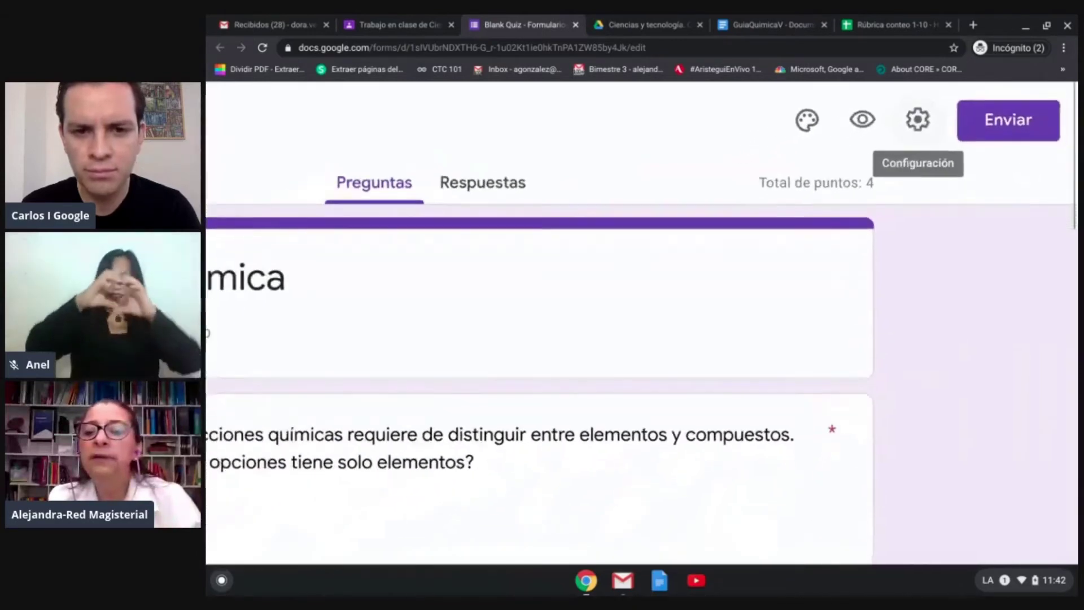
pyautogui.scroll(-5, 918, 129)
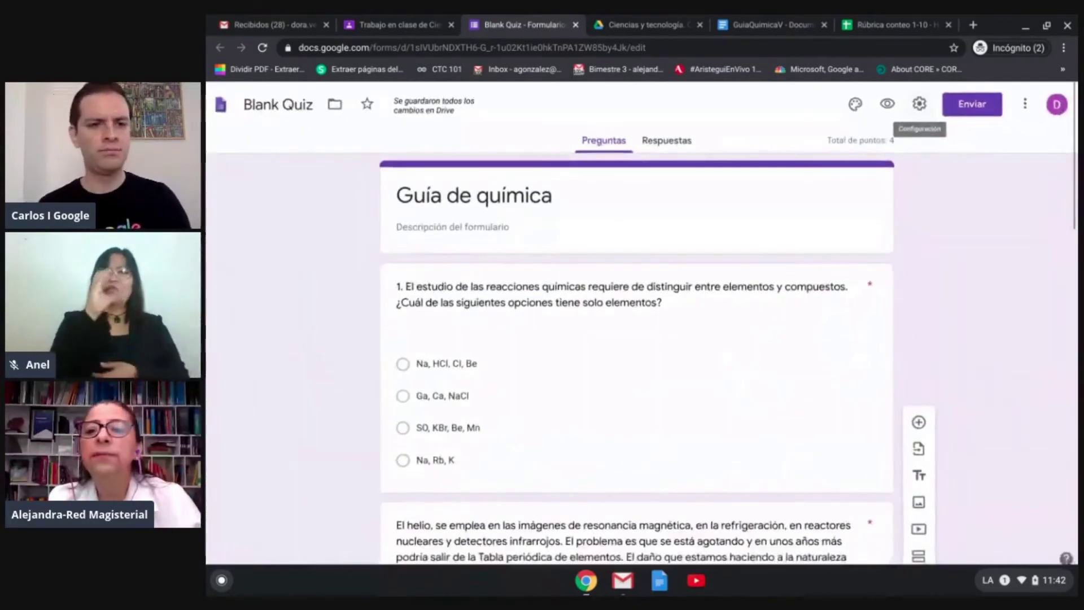
# In the quiz settings, collect email addresses and limit responses to one per person
pyautogui.click(919, 103)
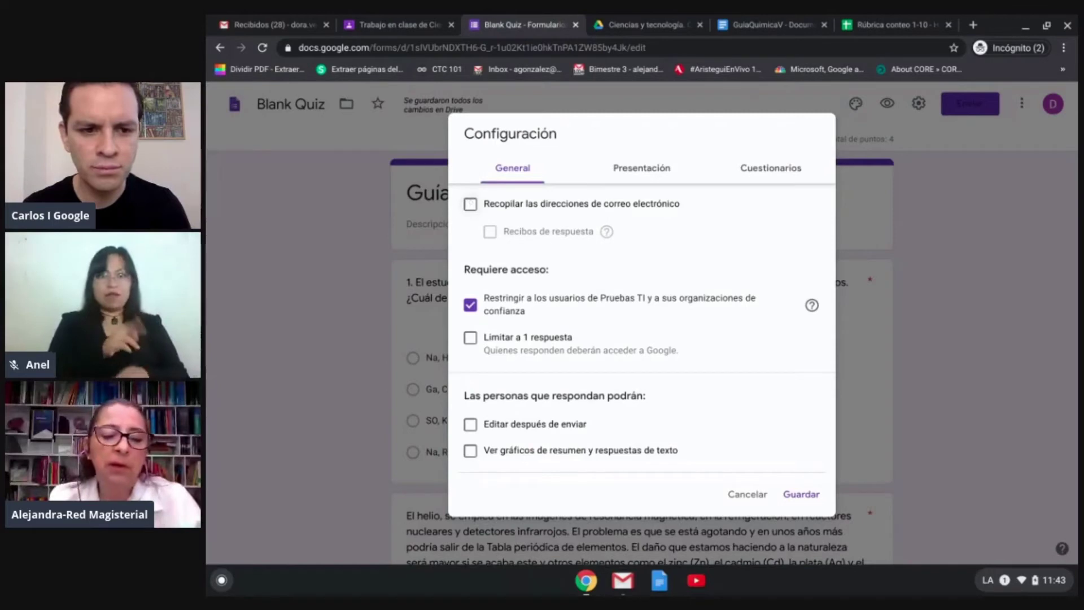
pyautogui.click(470, 203)
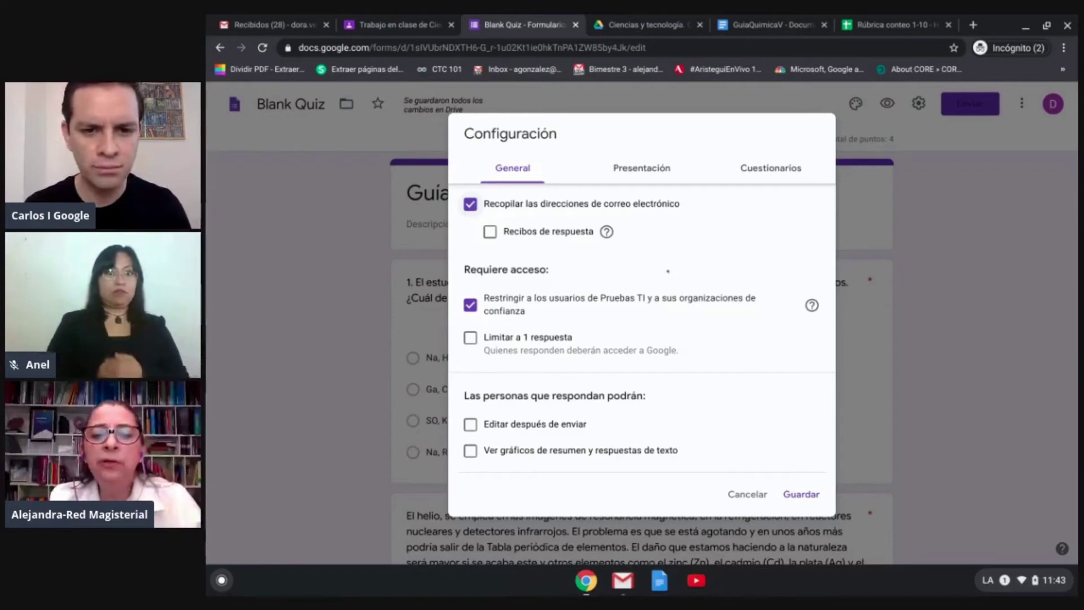
pyautogui.scroll(-2, 650, 281)
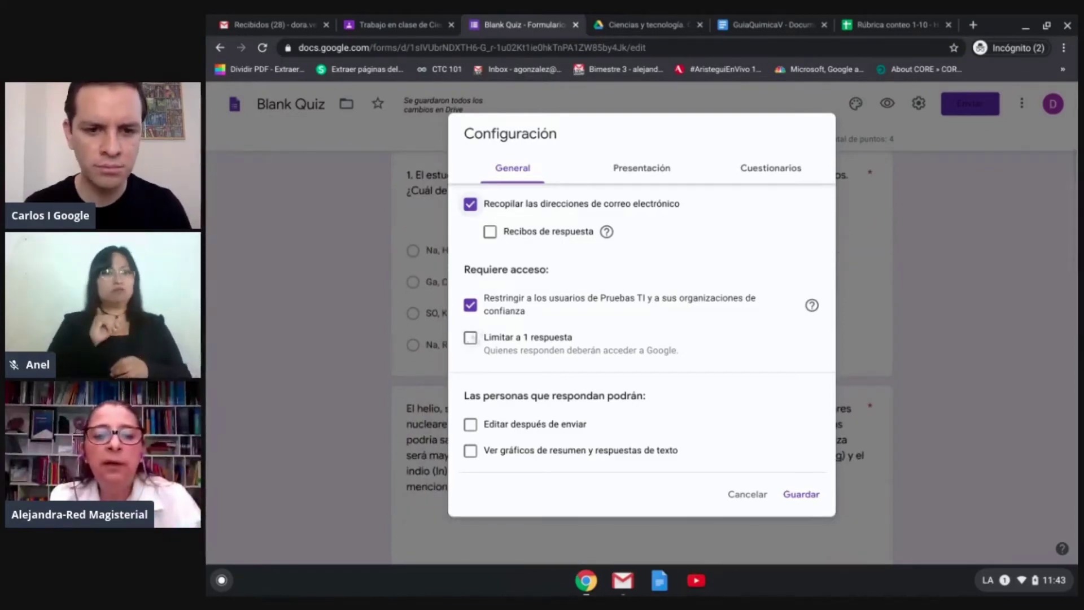
pyautogui.click(470, 337)
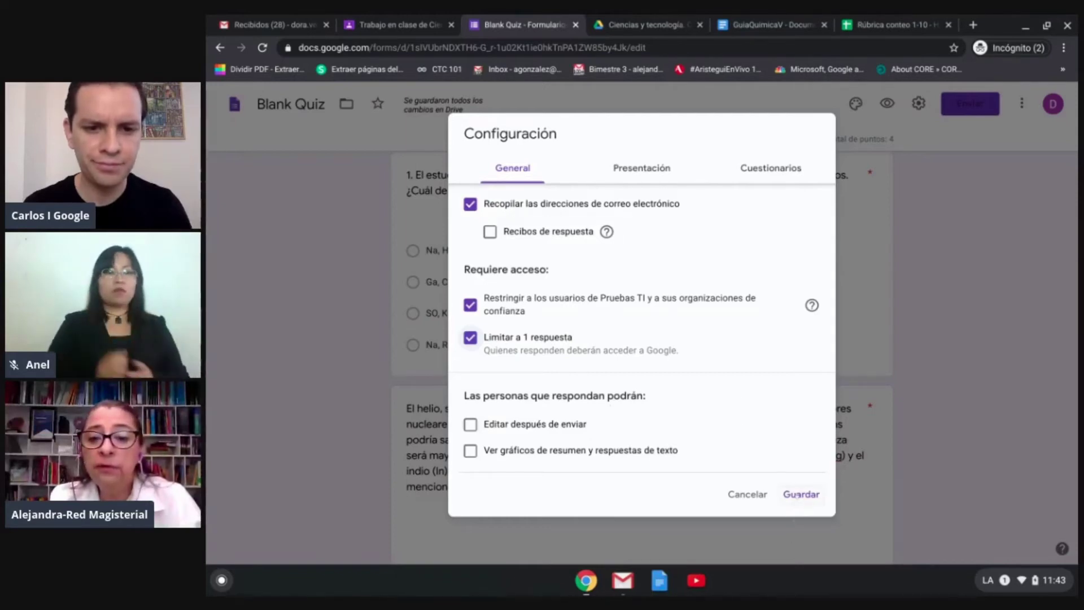
pyautogui.click(801, 495)
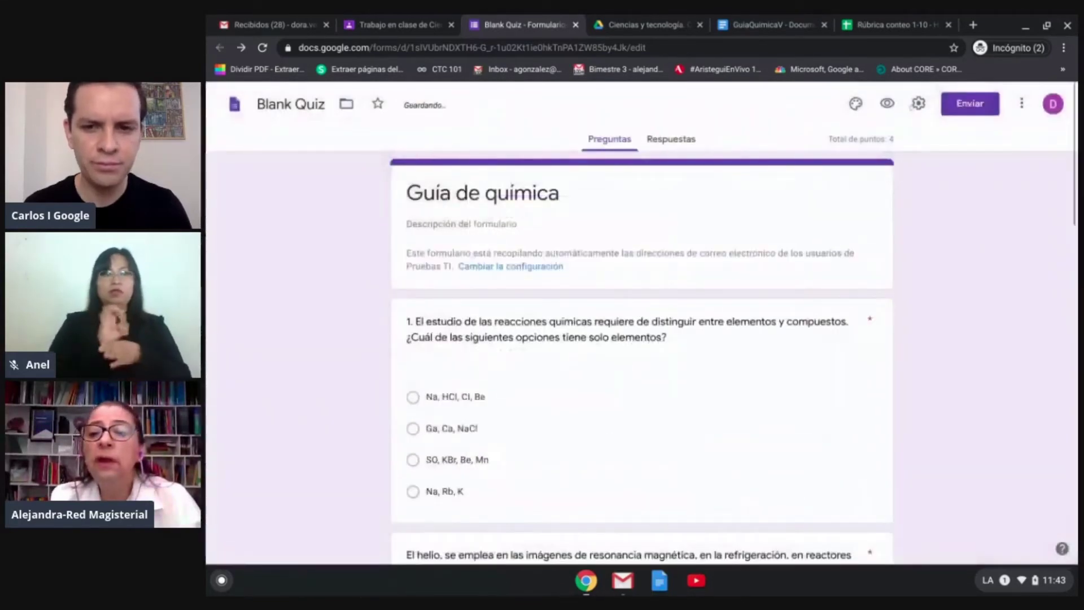
# Turn on the respondent progress bar in the Presentación settings
pyautogui.click(918, 103)
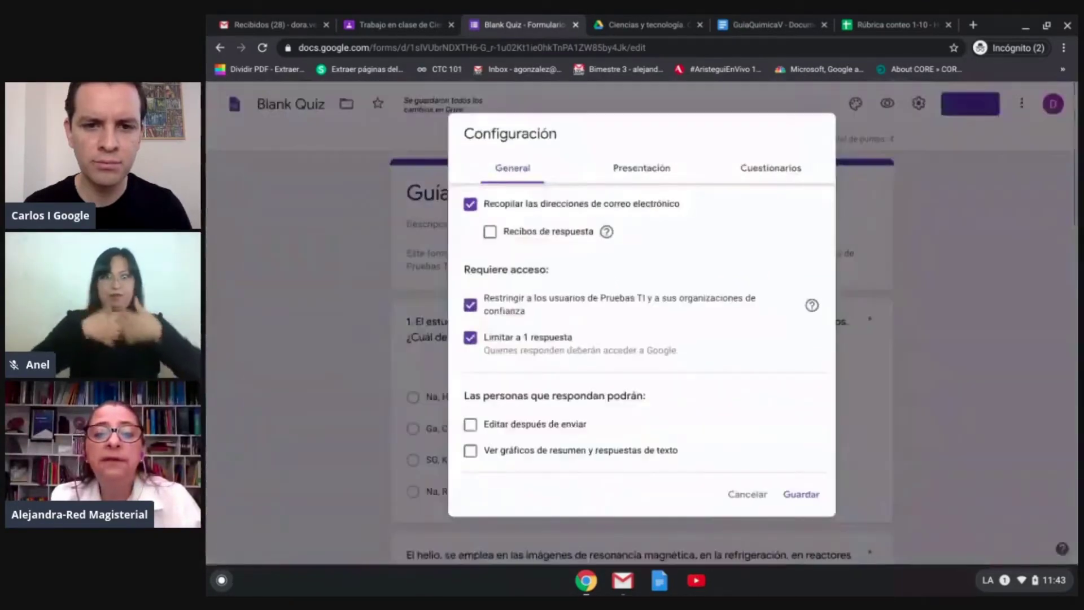
pyautogui.click(629, 168)
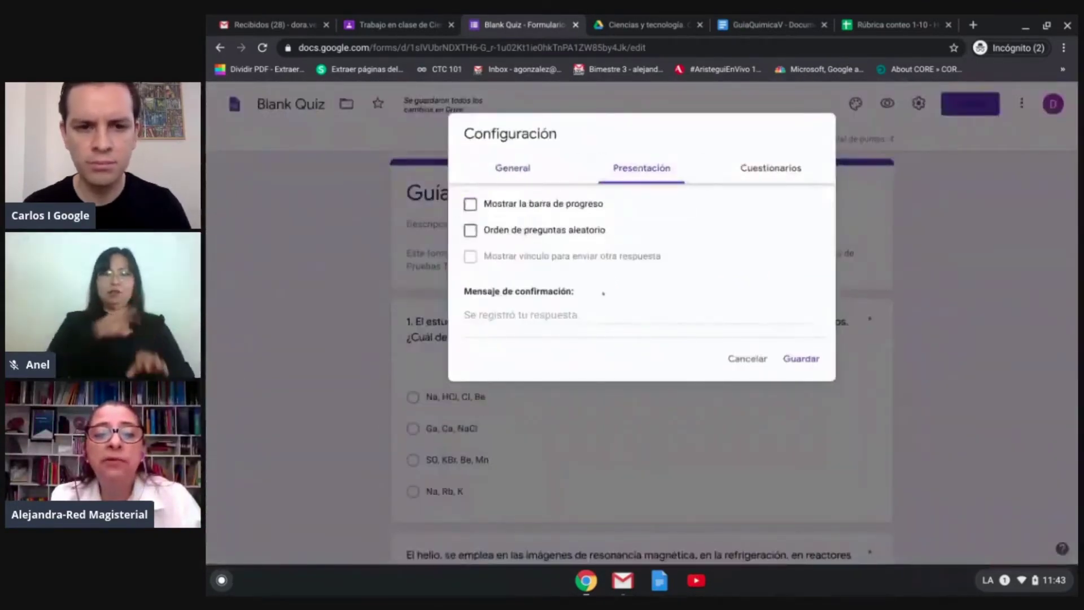
pyautogui.hotkey('ctrl', '+')
pyautogui.hotkey('ctrl', '+')
pyautogui.hotkey('ctrl', '+')
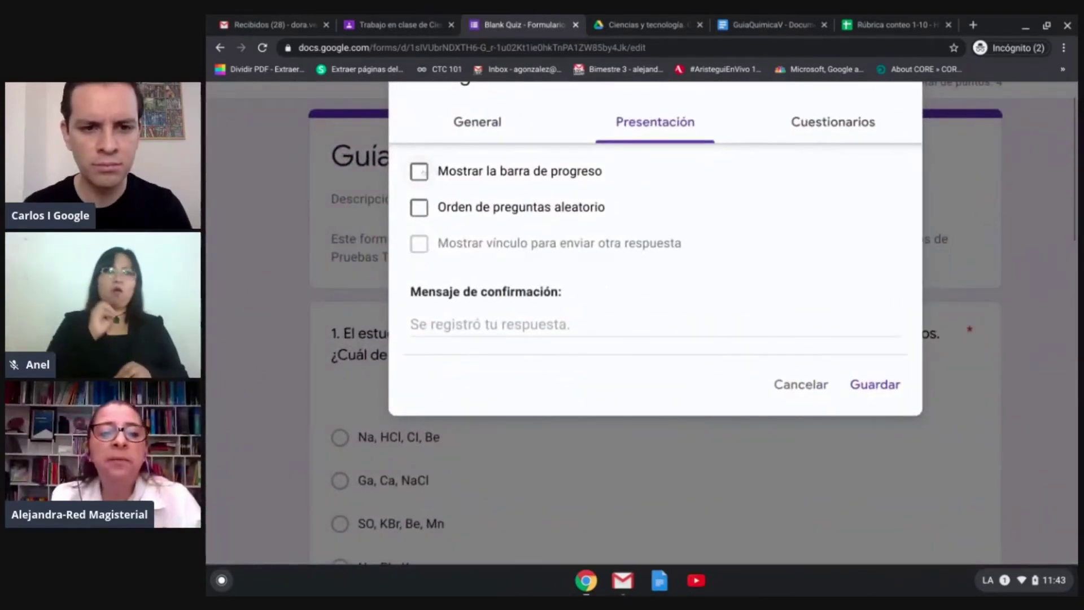
pyautogui.click(418, 171)
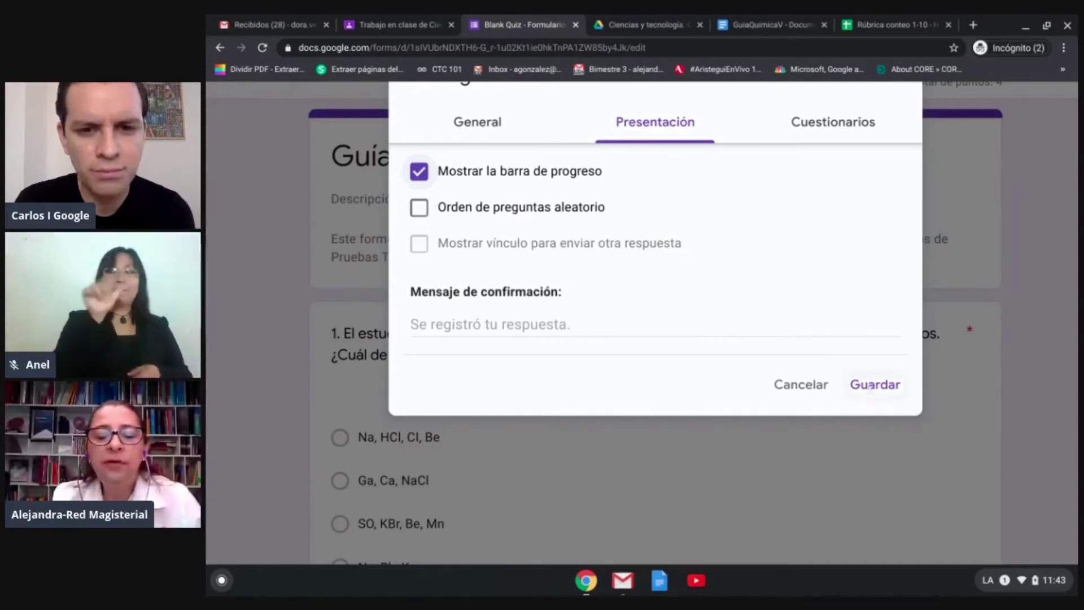
pyautogui.click(870, 387)
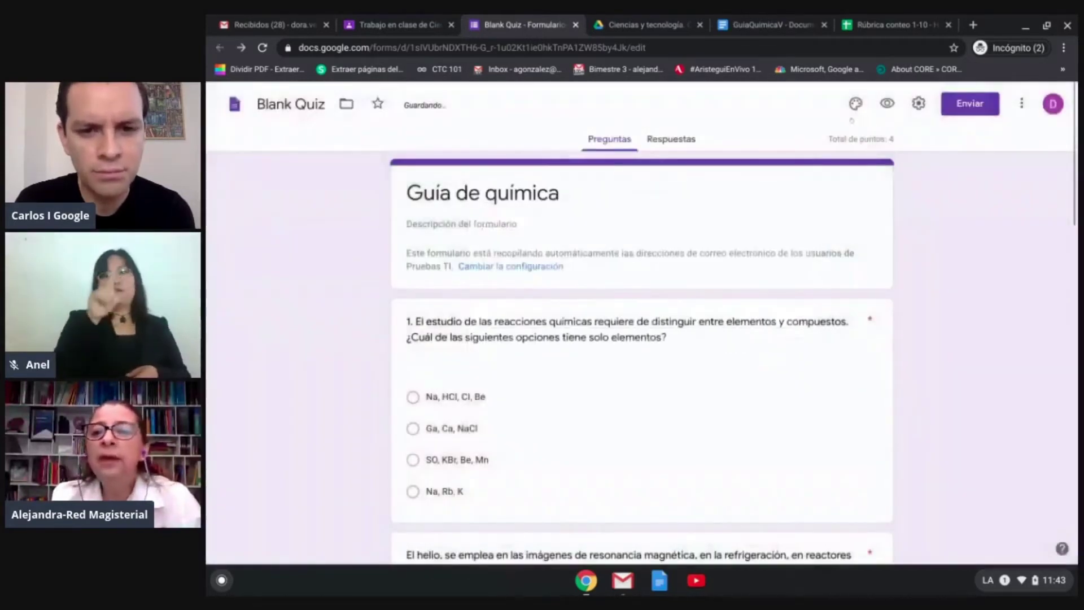
pyautogui.click(919, 103)
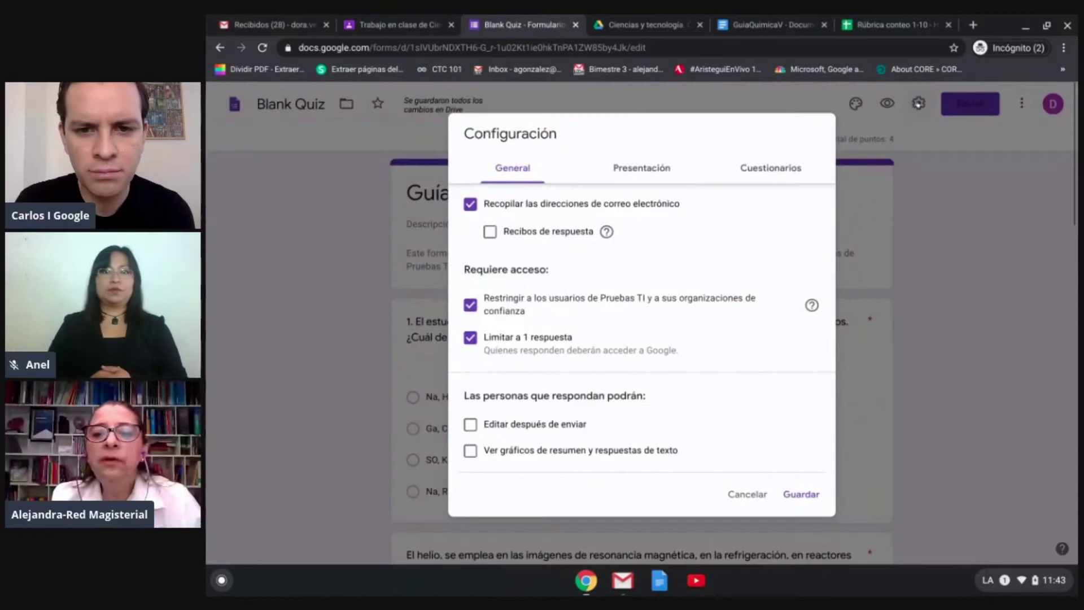
pyautogui.scroll(5, 764, 170)
pyautogui.click(768, 168)
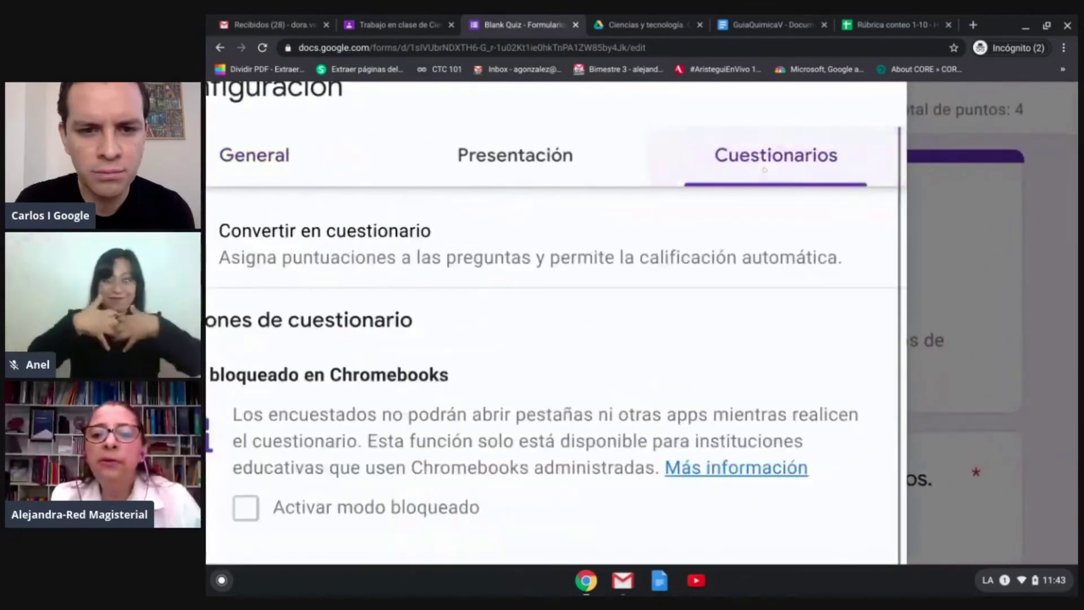
pyautogui.scroll(-5, 628, 314)
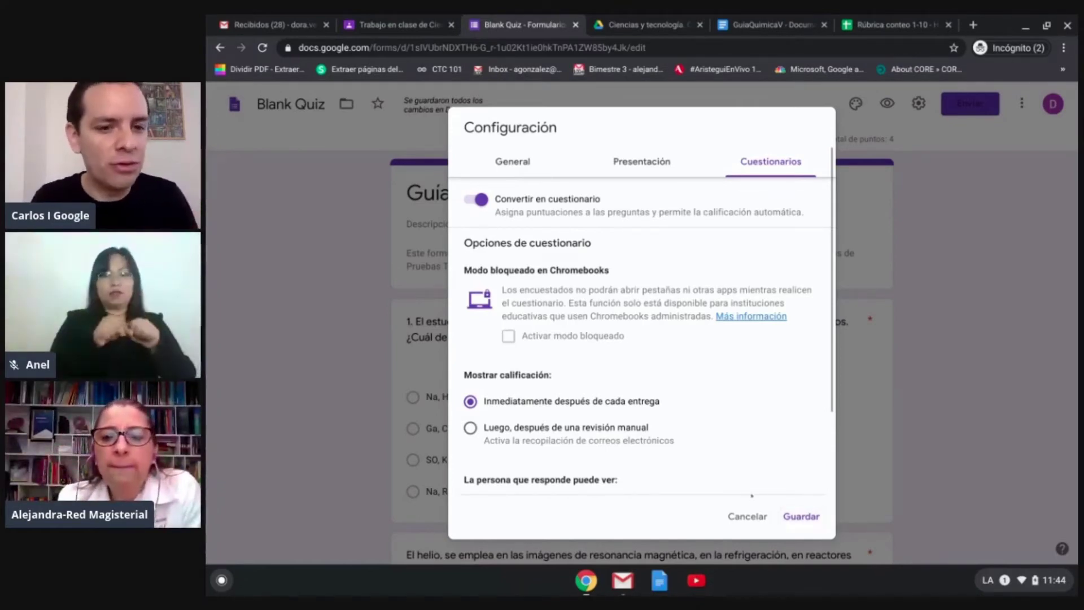
pyautogui.click(801, 518)
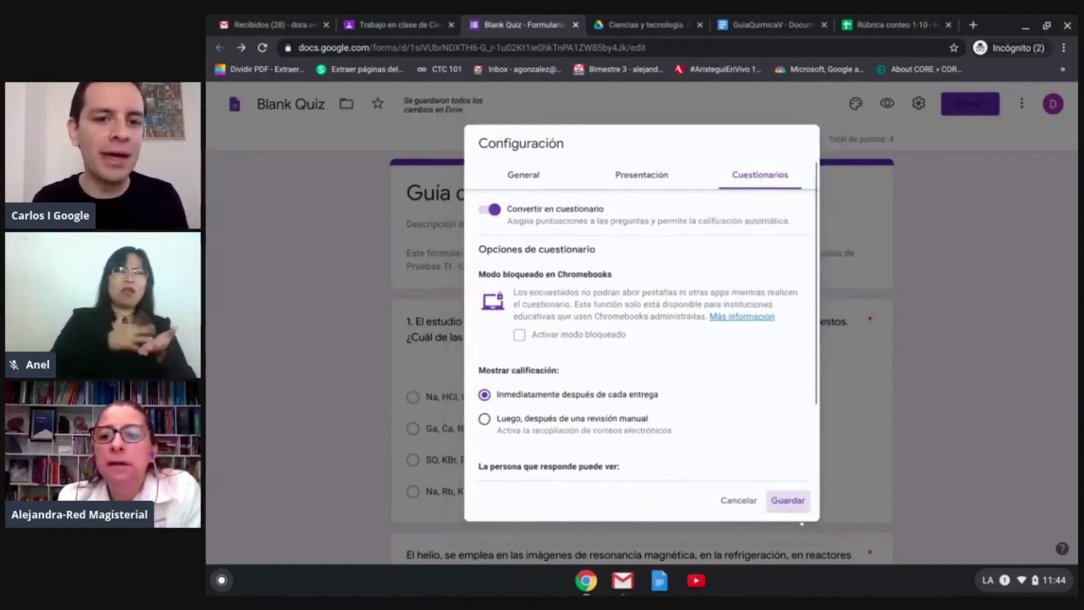
pyautogui.scroll(-5, 727, 387)
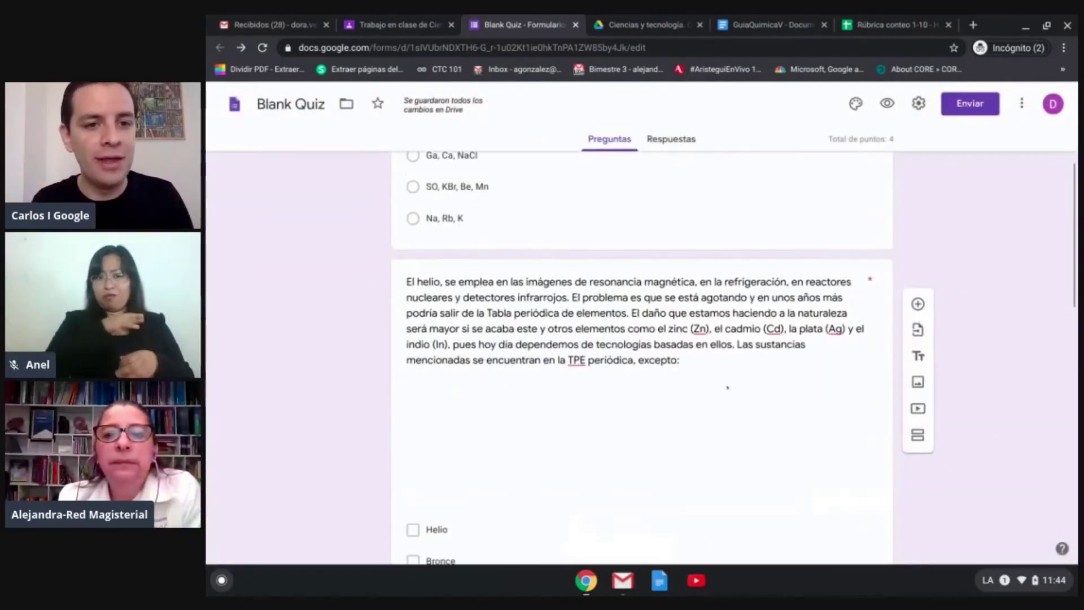
# Pick the red swatch under Color del tema and bring up the Encabezado image choices
pyautogui.scroll(5, 727, 387)
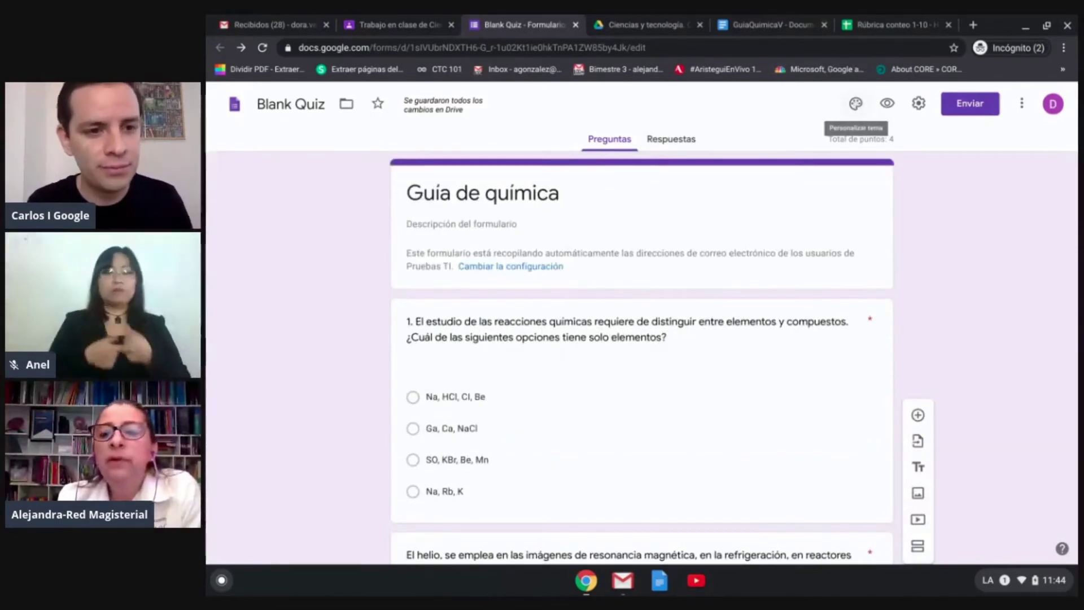
pyautogui.click(855, 103)
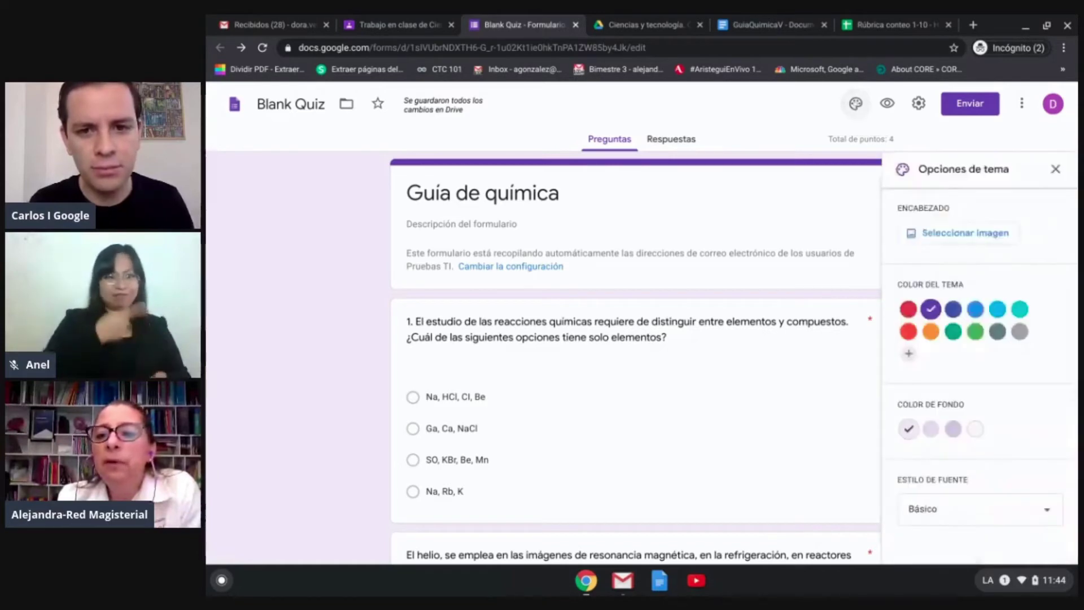
pyautogui.click(856, 103)
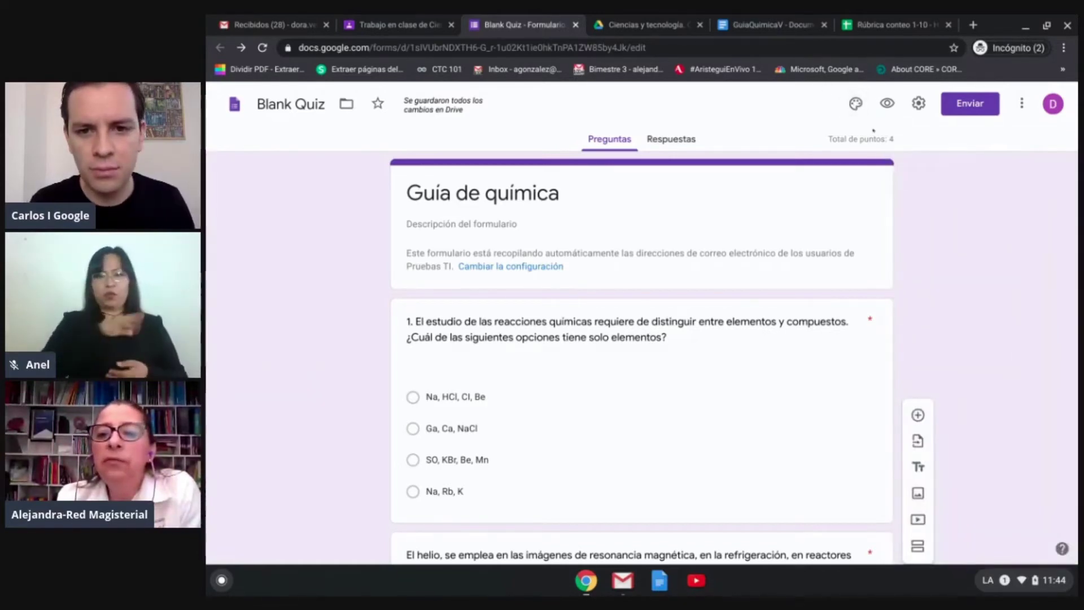
pyautogui.hotkey('ctrl', '+')
pyautogui.hotkey('ctrl', '+')
pyautogui.hotkey('ctrl', '+')
pyautogui.scroll(-3, 638, 322)
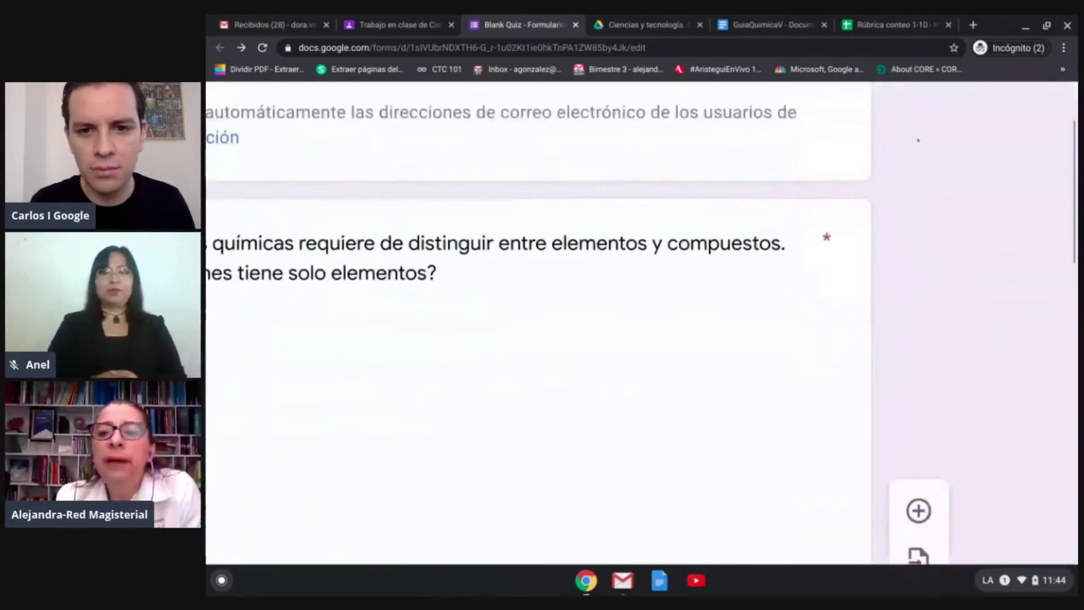
pyautogui.scroll(3, 639, 322)
pyautogui.scroll(1, 802, 123)
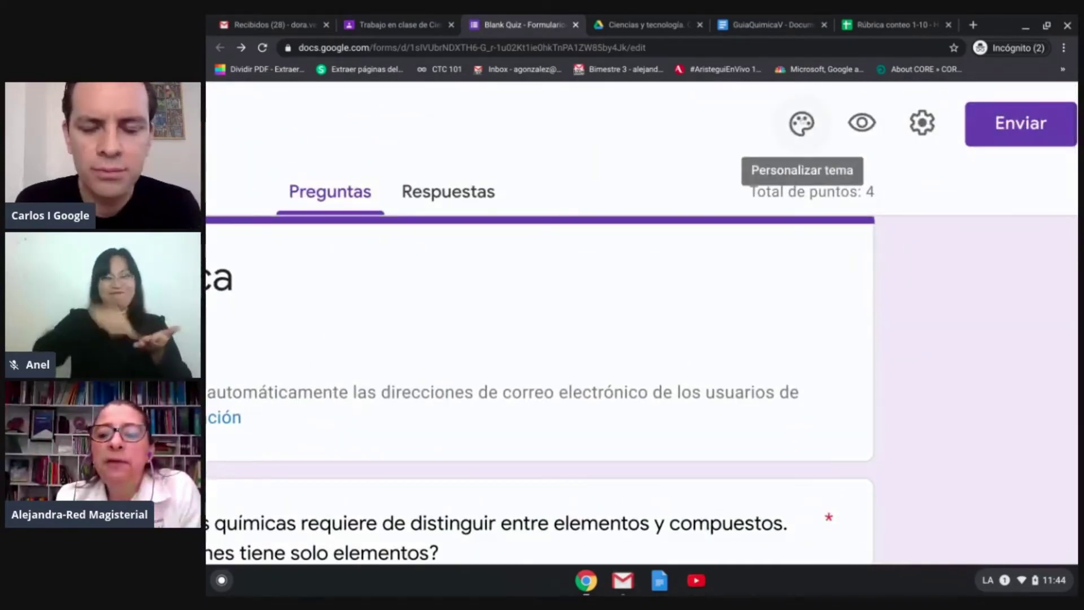
pyautogui.click(802, 124)
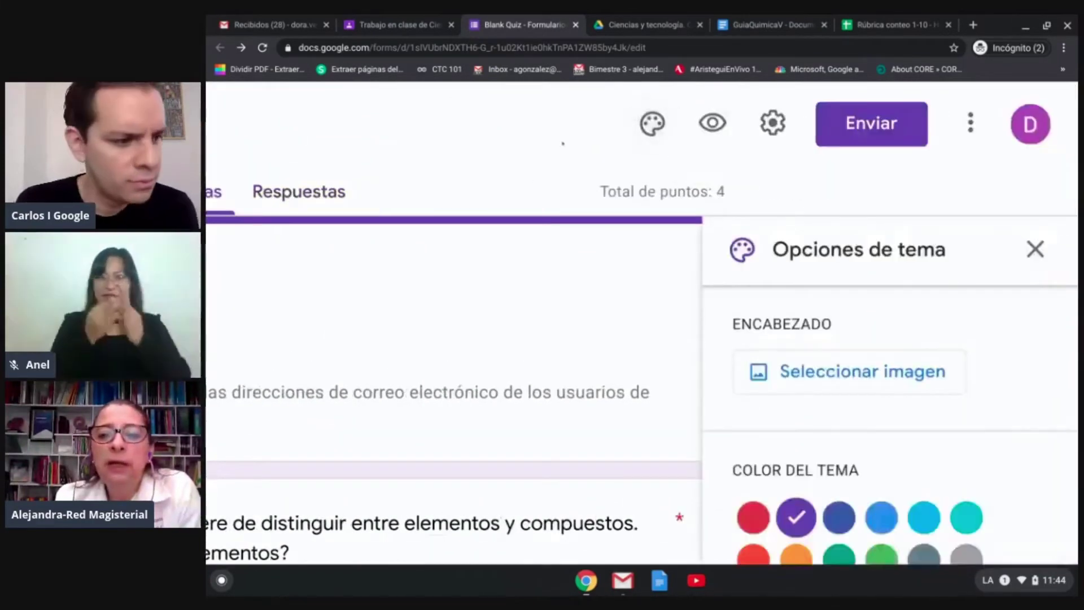
pyautogui.scroll(-5, 563, 143)
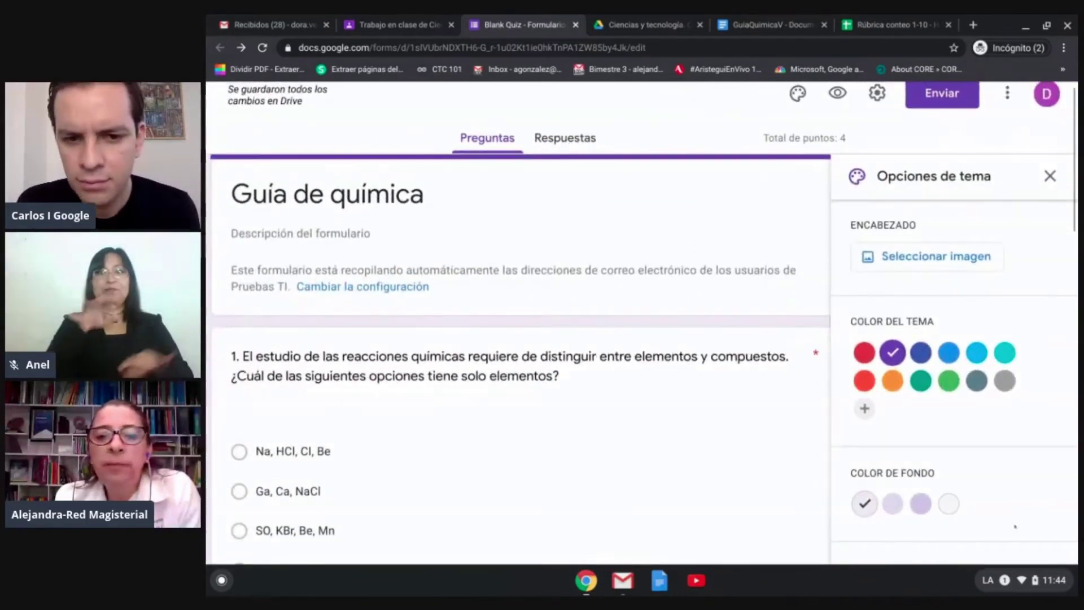
pyautogui.scroll(-5, 892, 350)
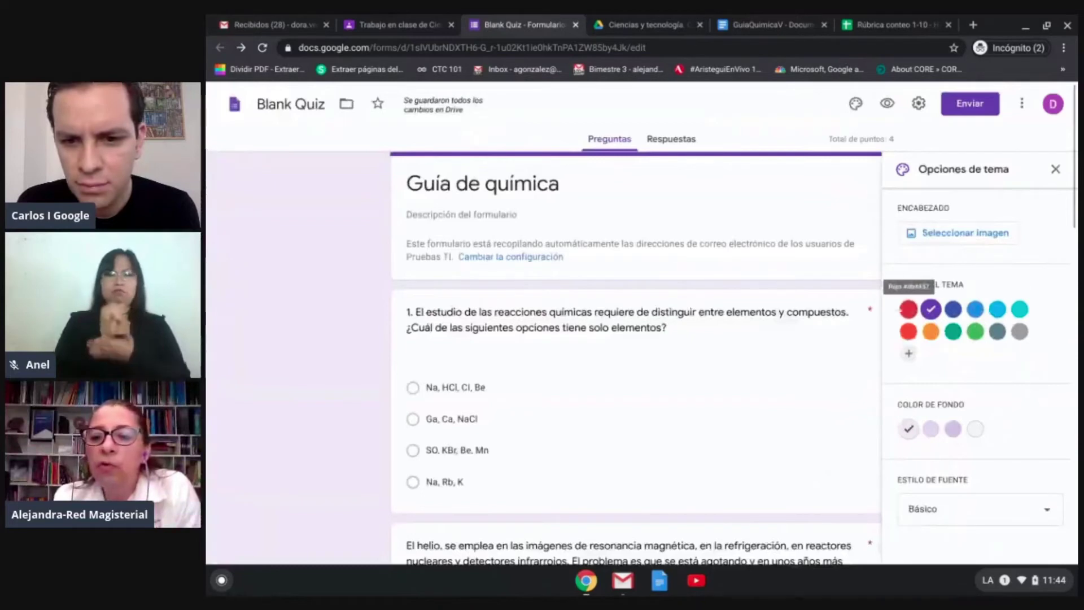
pyautogui.click(908, 309)
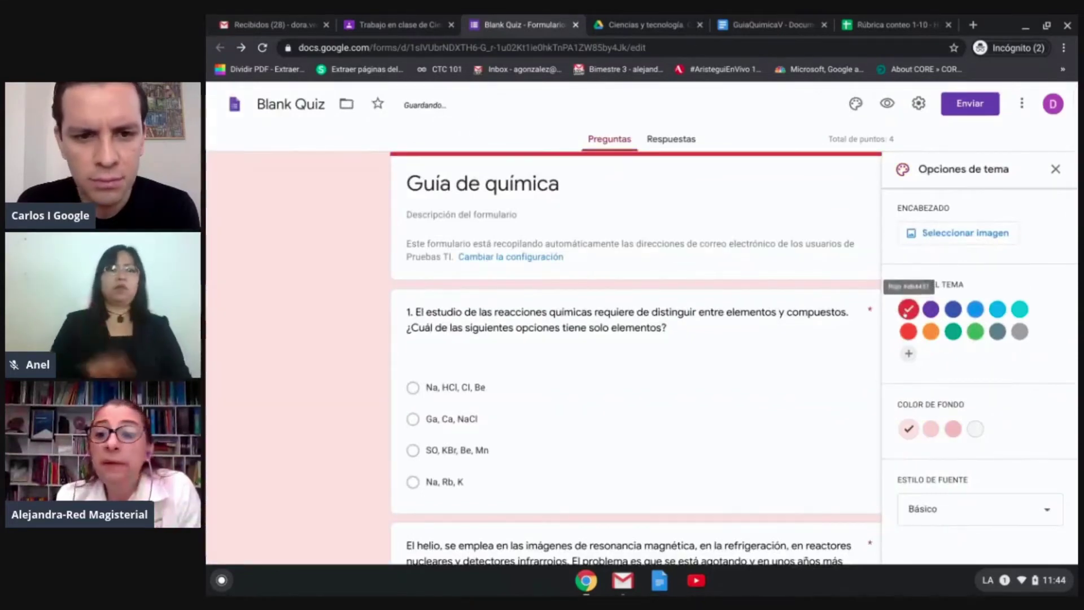
pyautogui.click(941, 232)
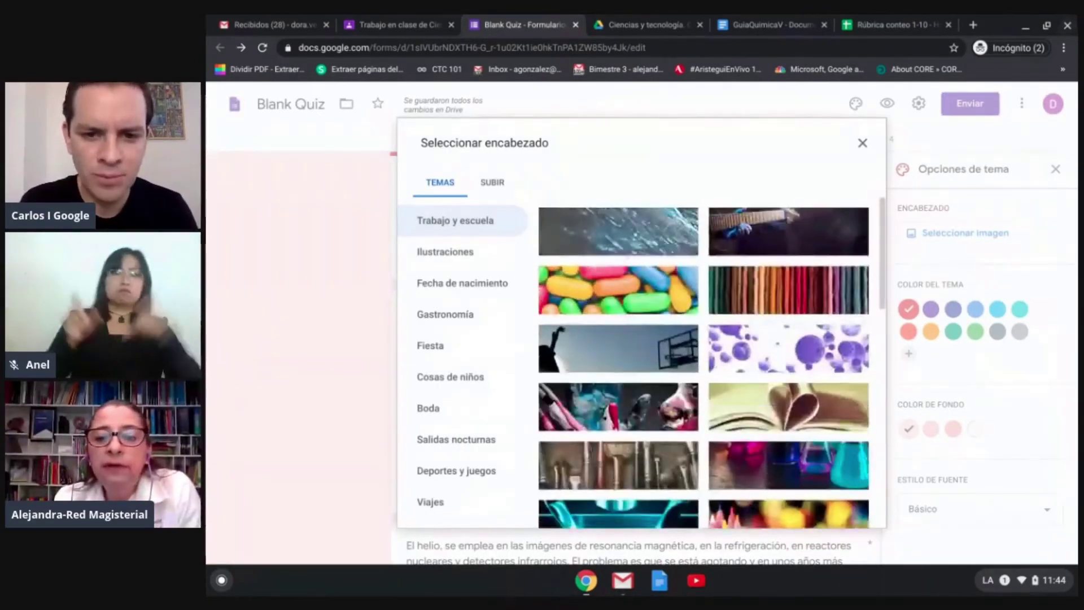
# Insert the colourful laboratory flasks image as the quiz header and close the theme panel
pyautogui.scroll(-3, 636, 234)
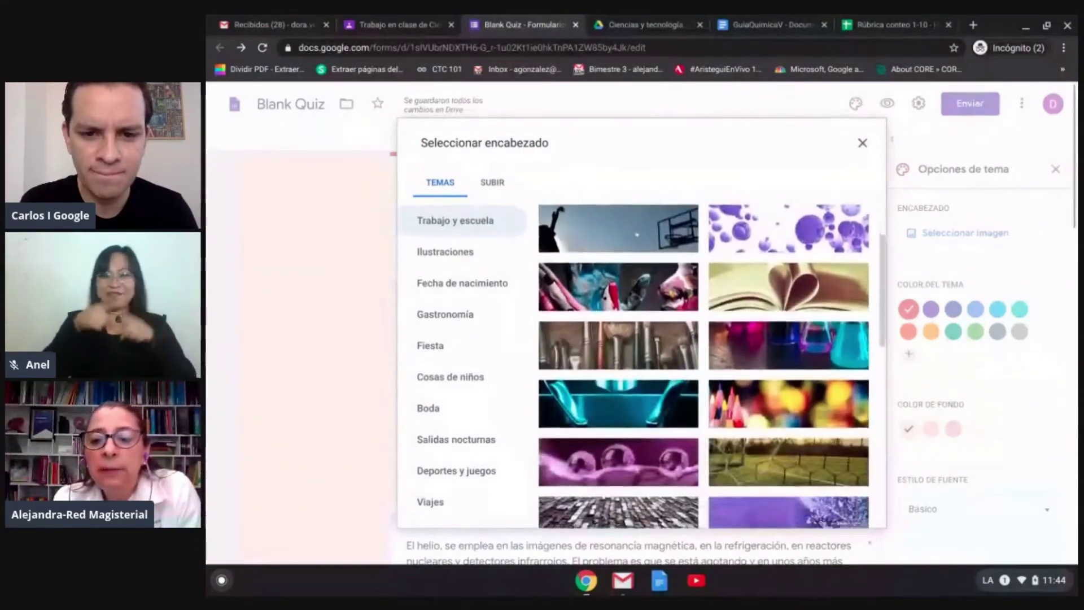
pyautogui.scroll(-1, 804, 280)
pyautogui.click(805, 278)
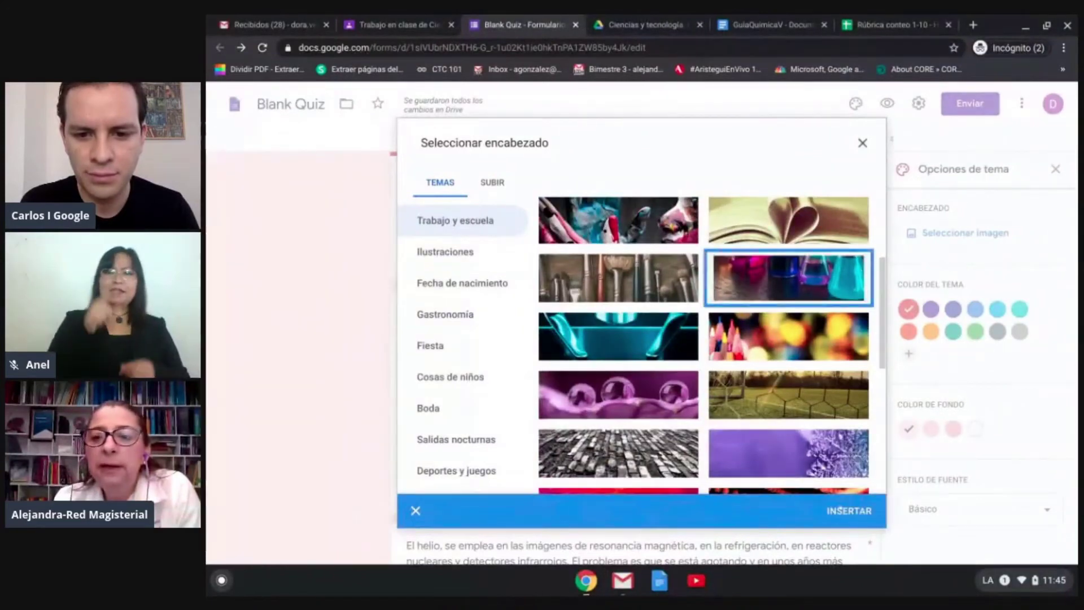
pyautogui.click(849, 511)
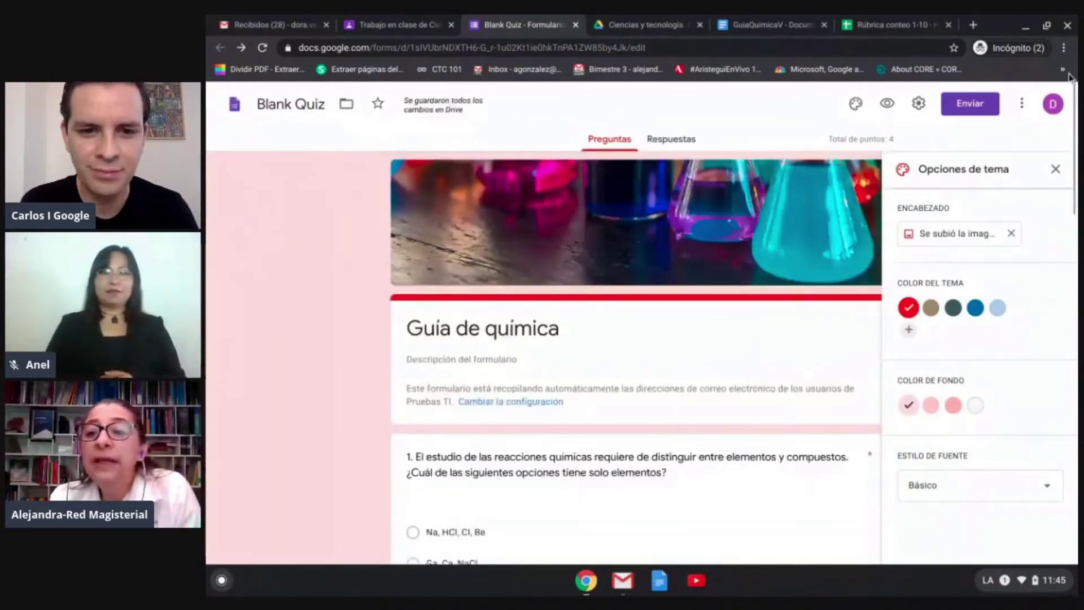
pyautogui.press('Escape')
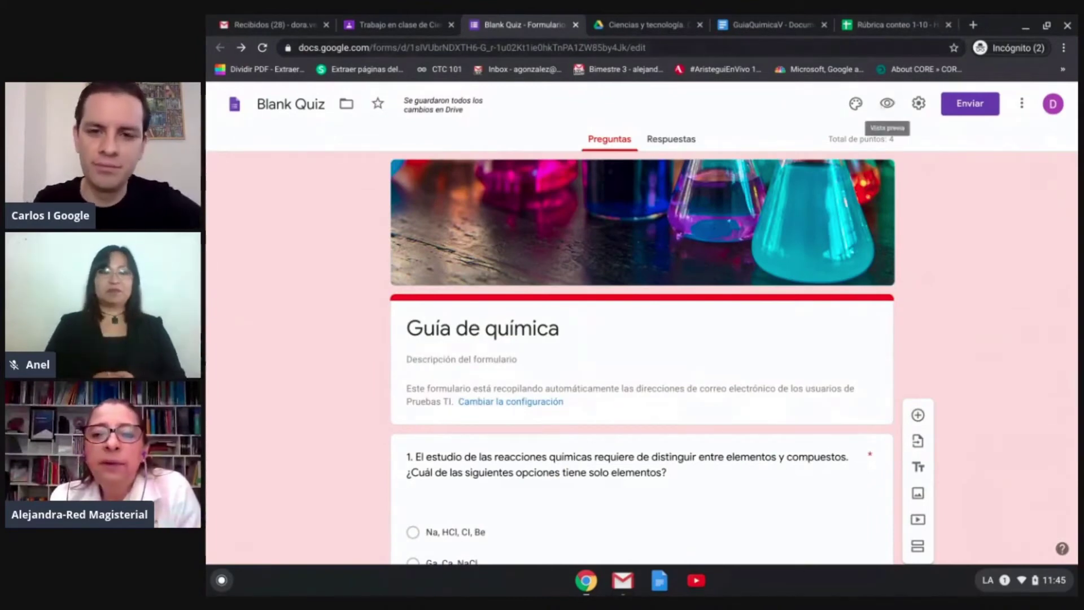
# Preview the quiz briefly, then return to the quiz editor
pyautogui.click(888, 103)
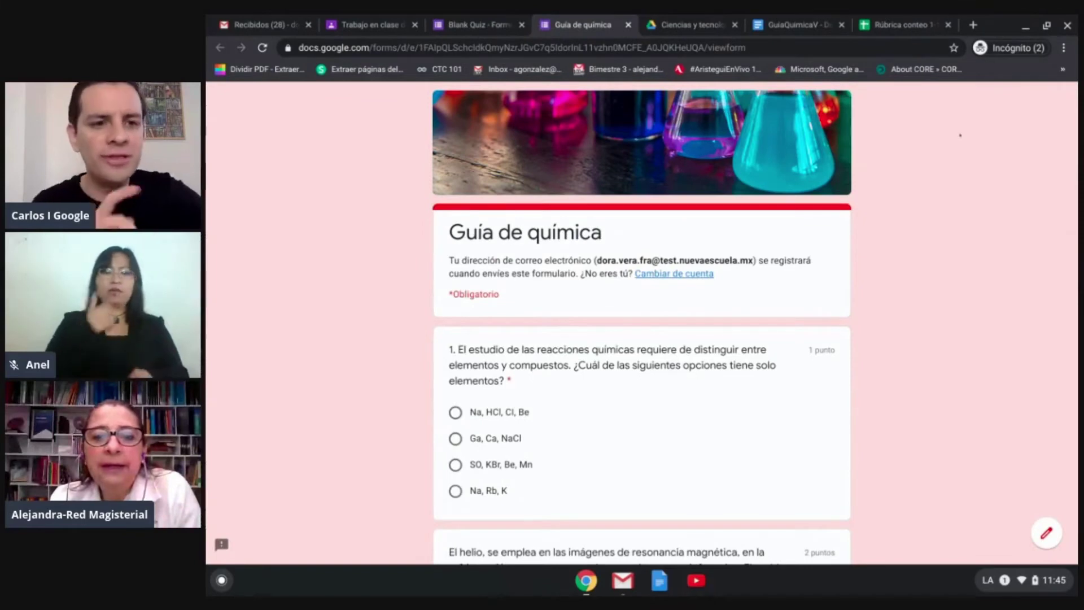
pyautogui.scroll(-1, 960, 135)
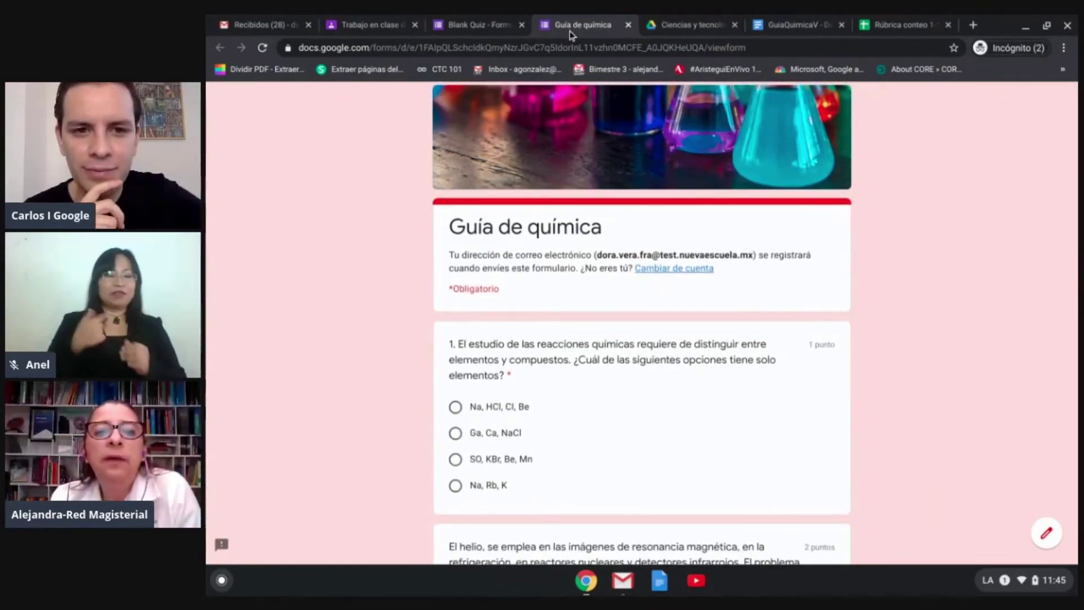
pyautogui.click(470, 26)
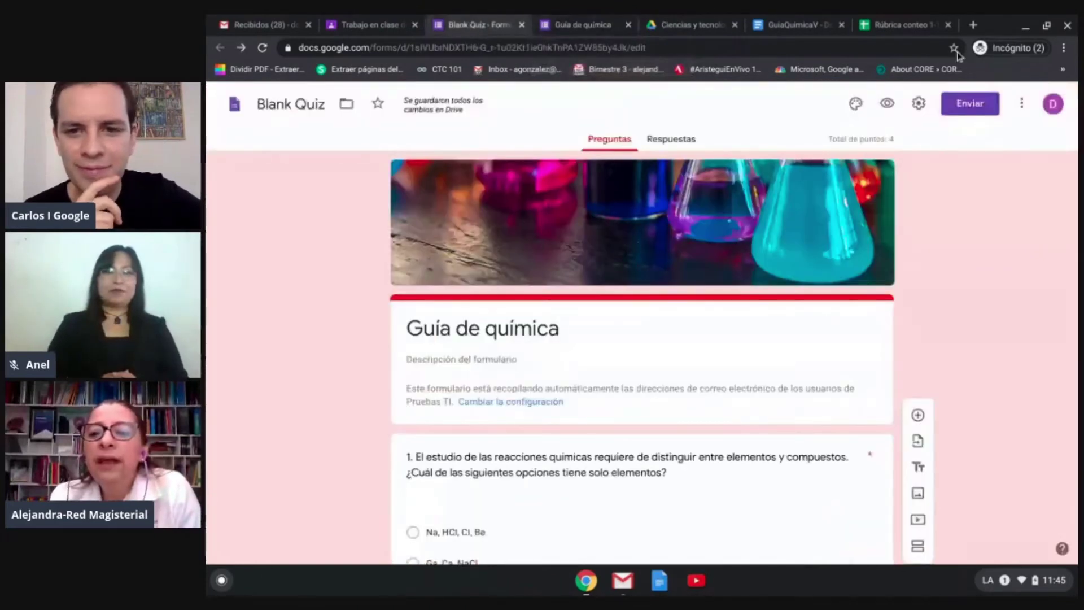
pyautogui.scroll(5, 886, 105)
pyautogui.scroll(-3, 886, 106)
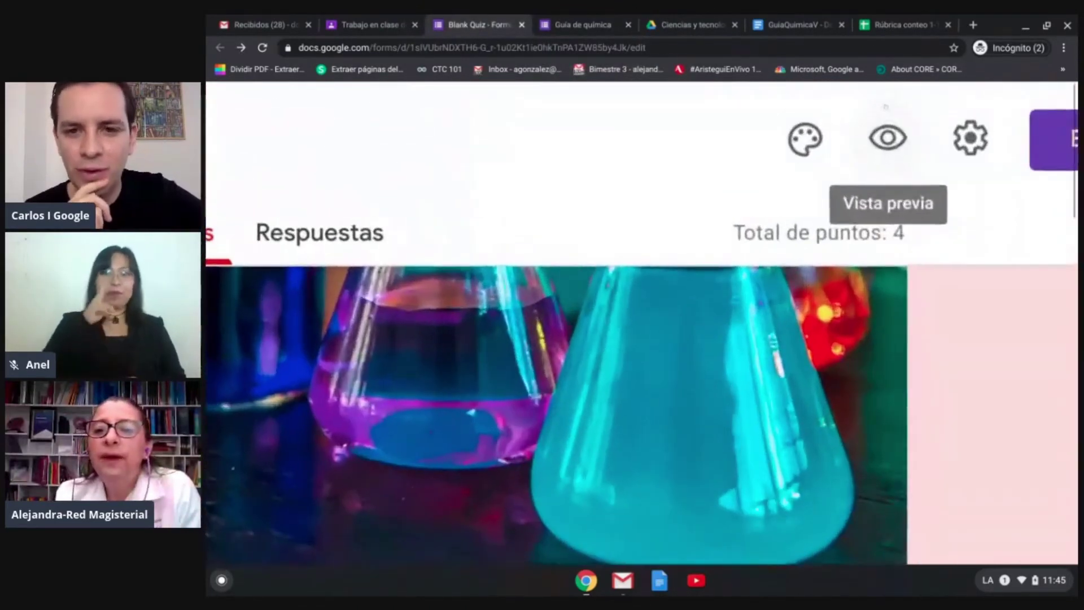
pyautogui.scroll(-3, 887, 115)
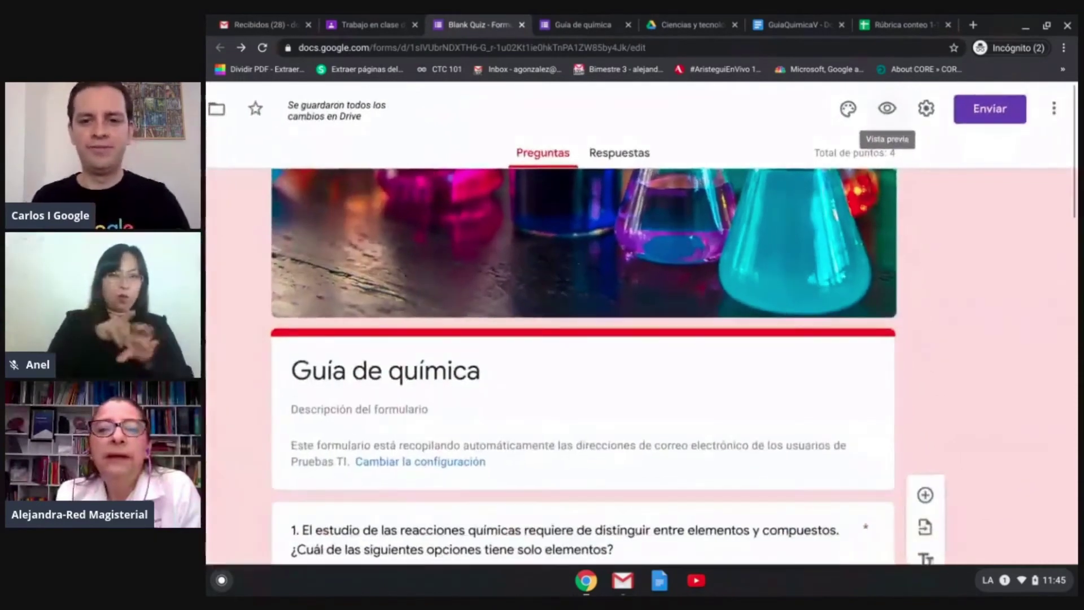
pyautogui.scroll(-3, 888, 116)
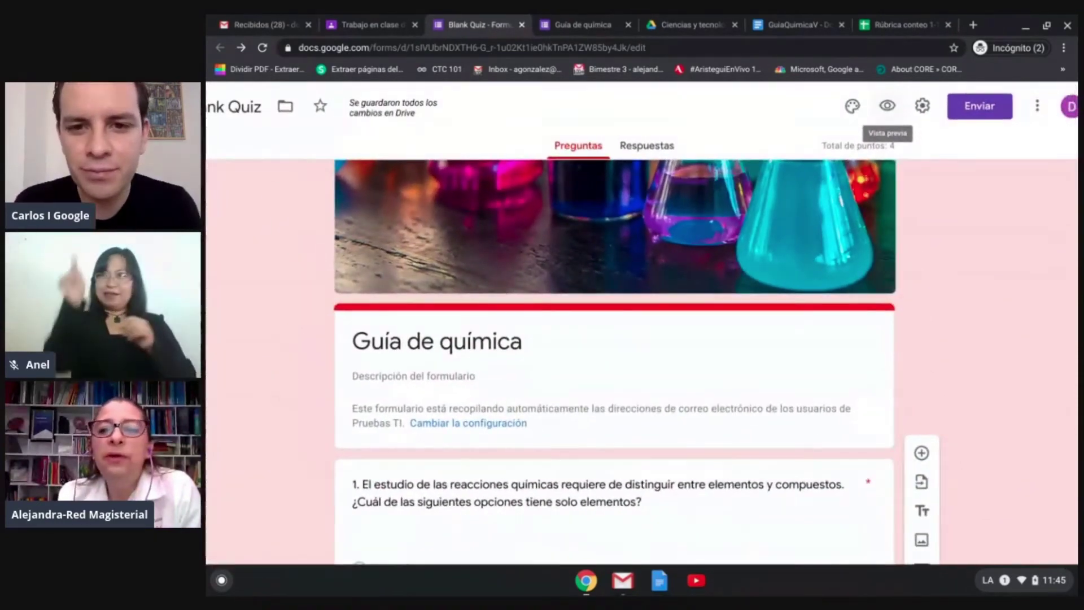
# Preview the quiz again and submit it empty to test the required questions
pyautogui.click(887, 106)
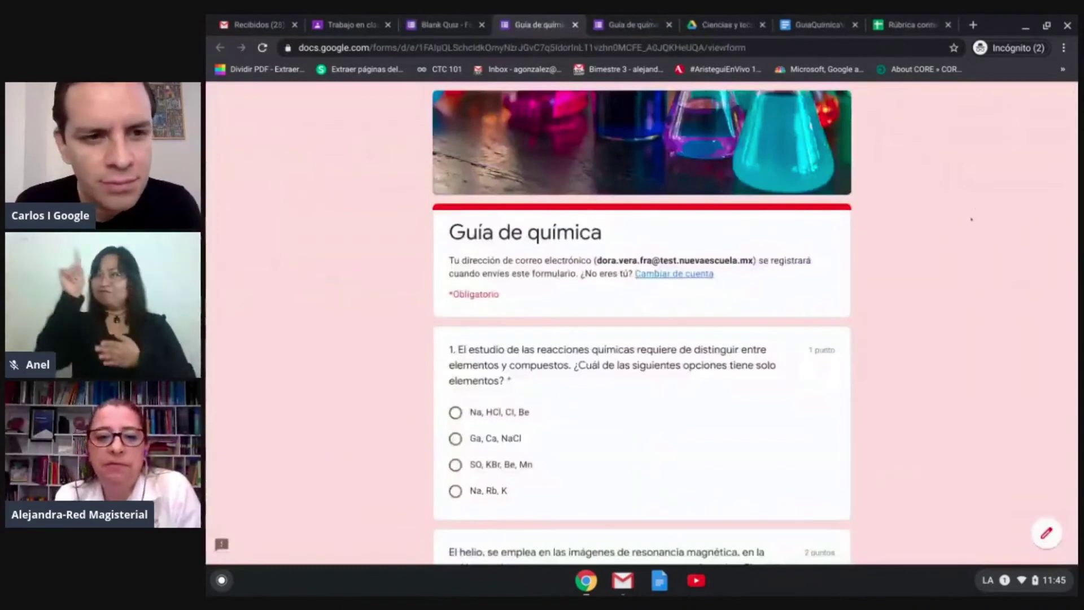
pyautogui.scroll(-20, 641, 322)
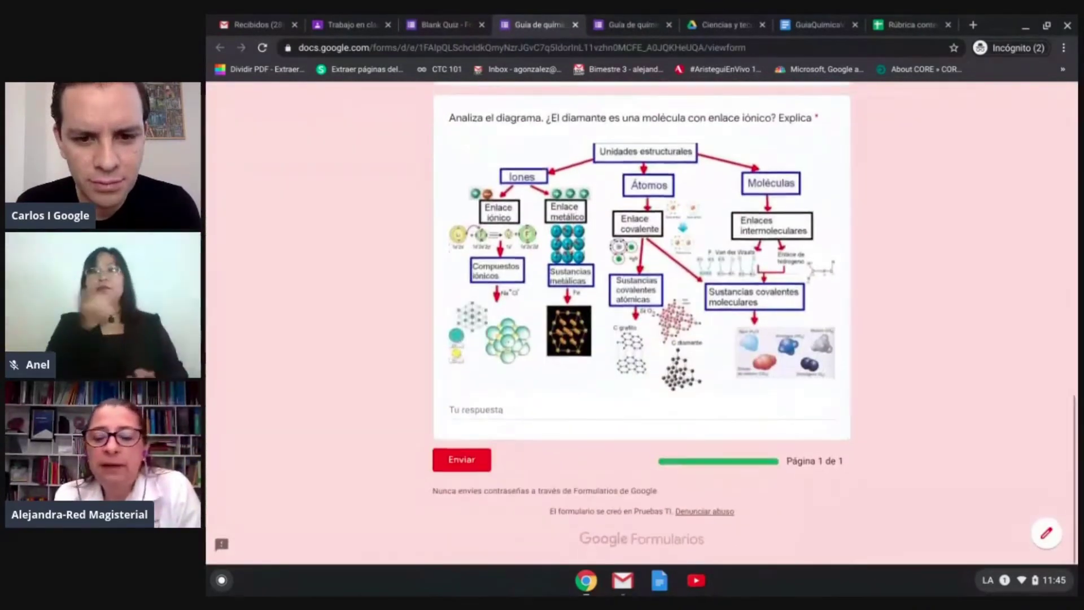
pyautogui.scroll(1, 642, 322)
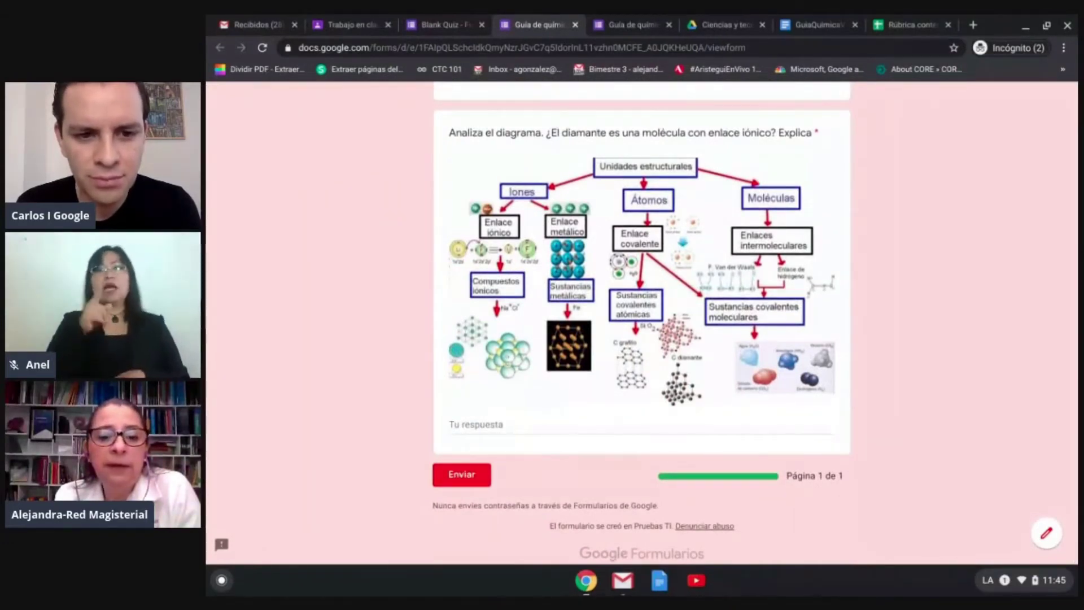
pyautogui.click(462, 474)
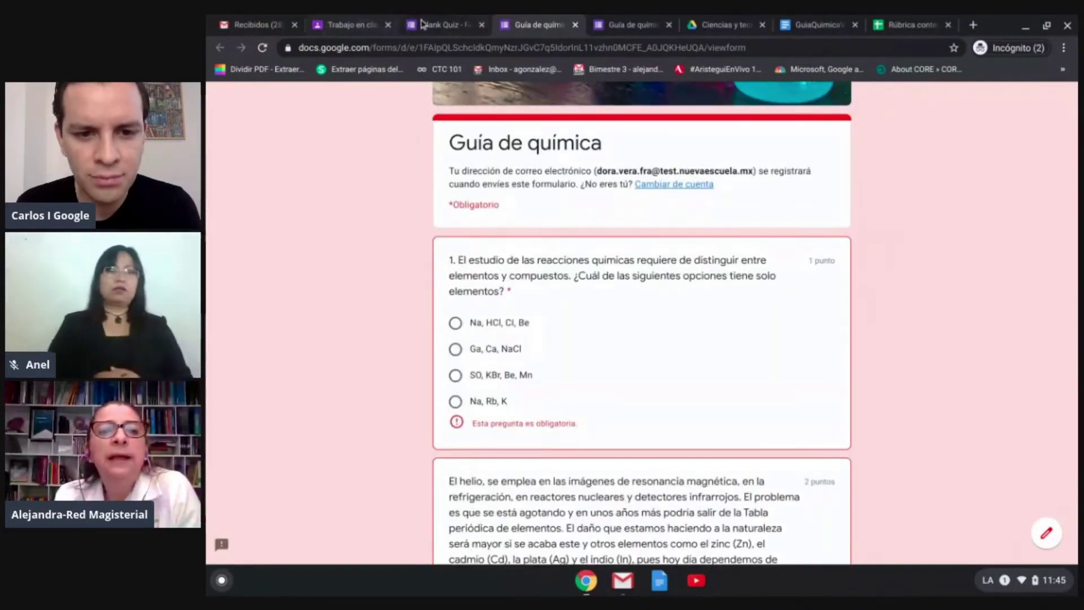
# Return to the Classroom 'Guía de química' assignment draft
pyautogui.click(362, 28)
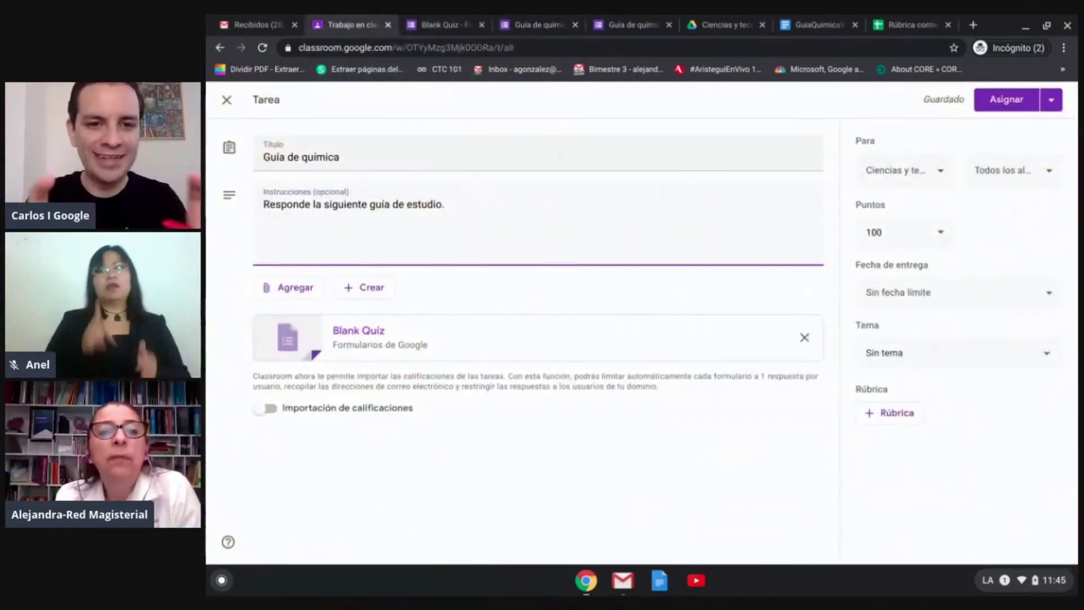
pyautogui.click(432, 26)
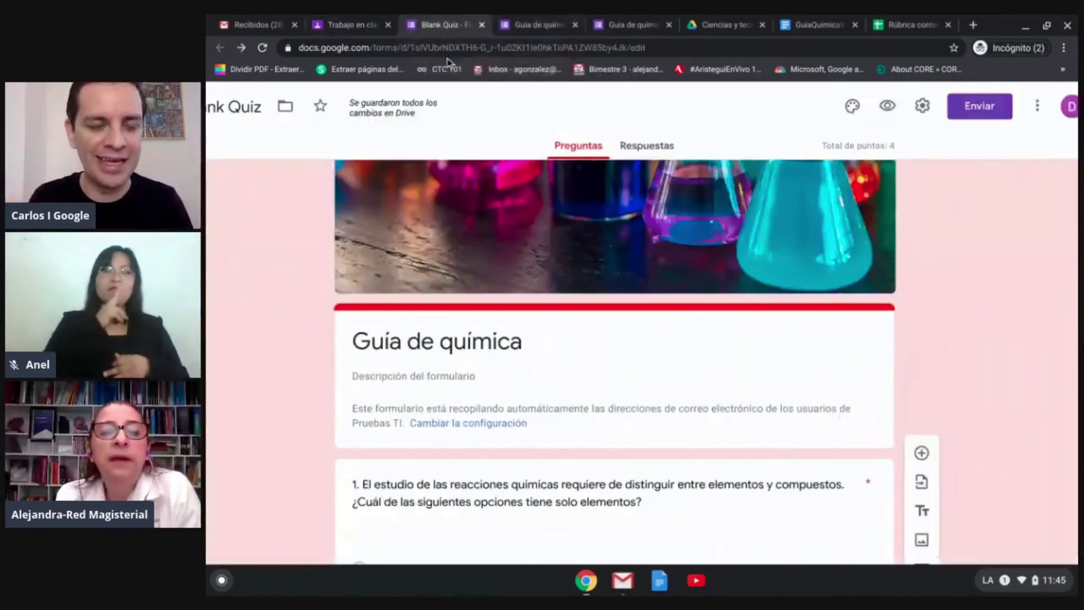
pyautogui.scroll(-2, 668, 145)
pyautogui.scroll(3, 668, 145)
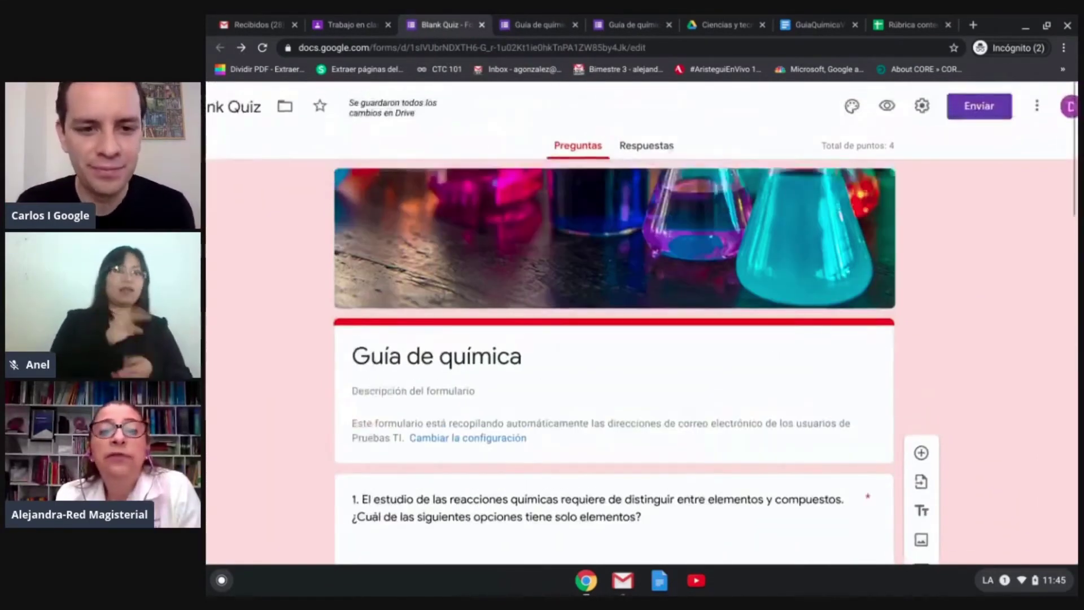
pyautogui.click(536, 26)
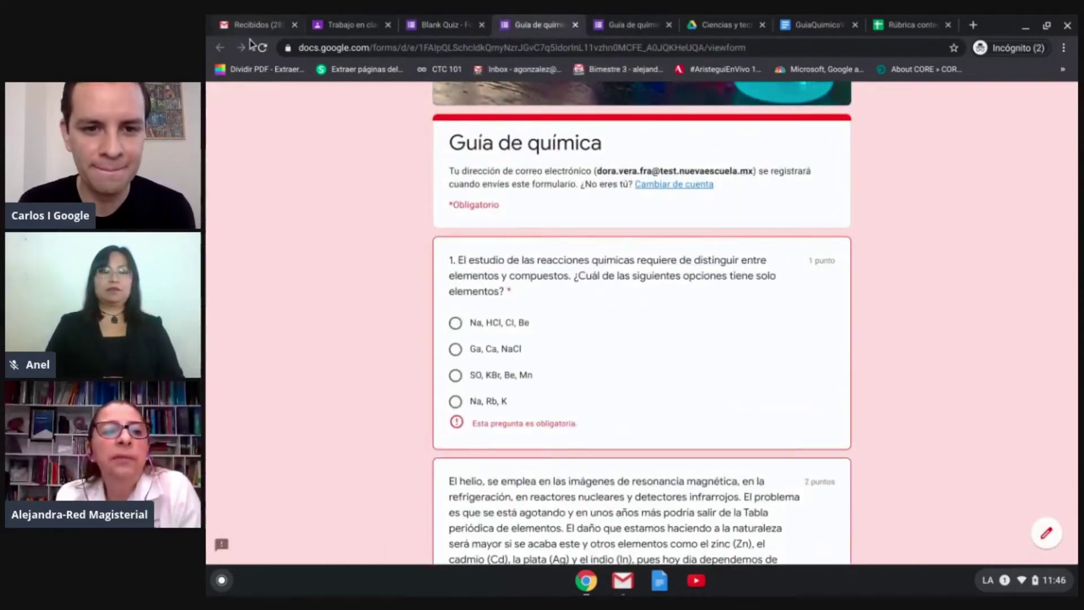
pyautogui.click(348, 24)
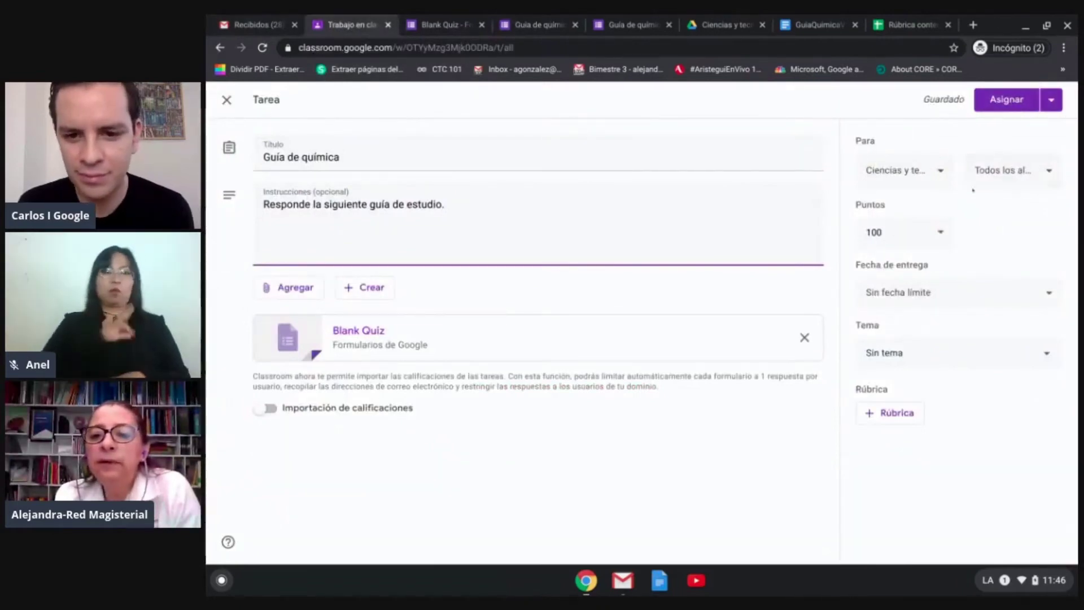
# Clear the points field and set the assignment's due date to Friday 22 May
pyautogui.click(940, 231)
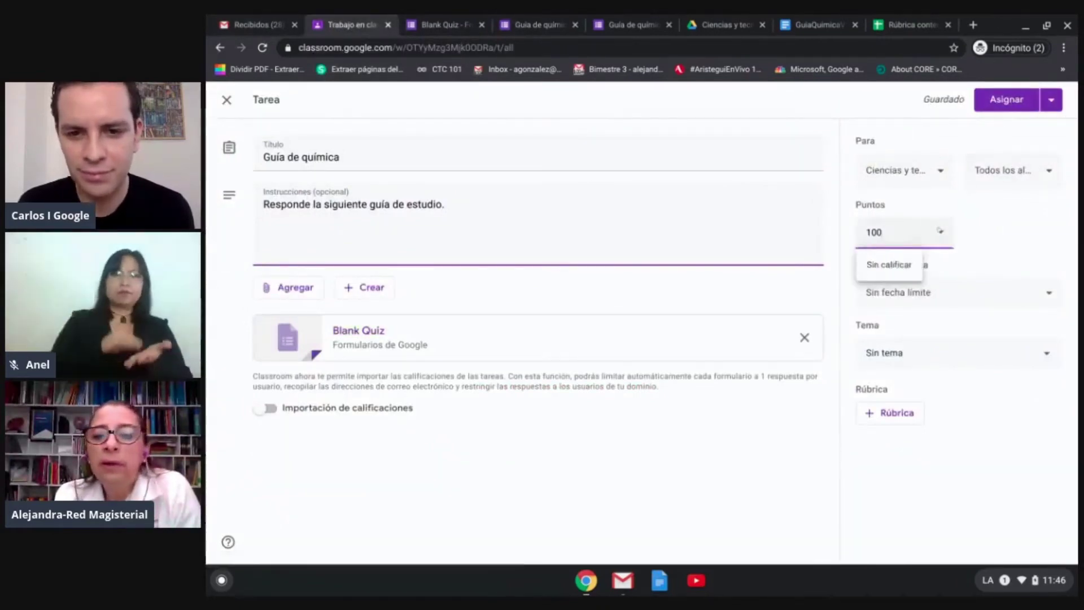
pyautogui.press('BackSpace')
pyautogui.press('BackSpace')
pyautogui.press('BackSpace')
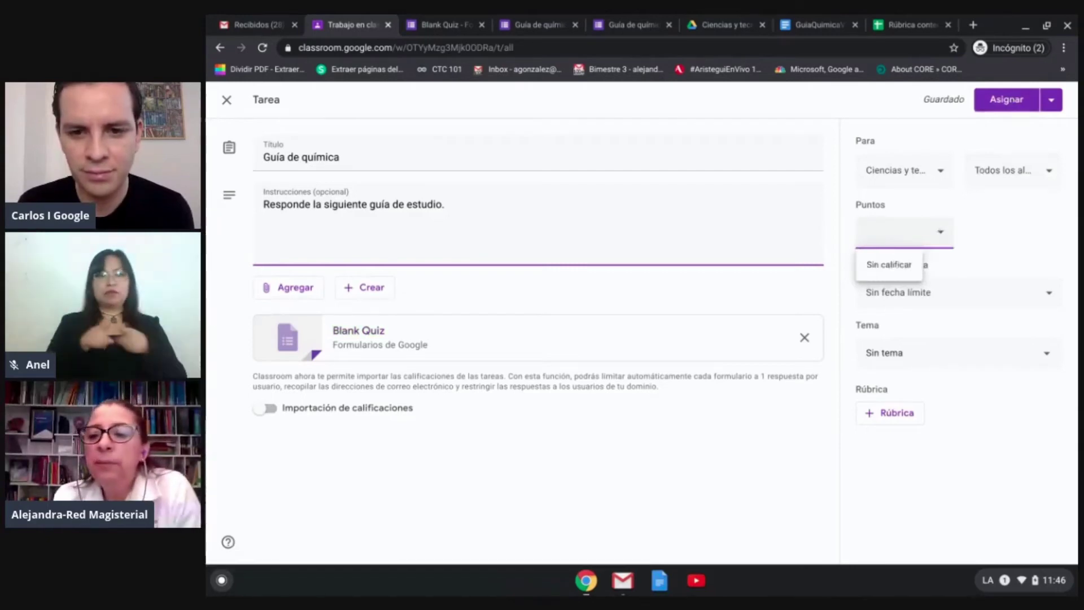
pyautogui.click(1050, 295)
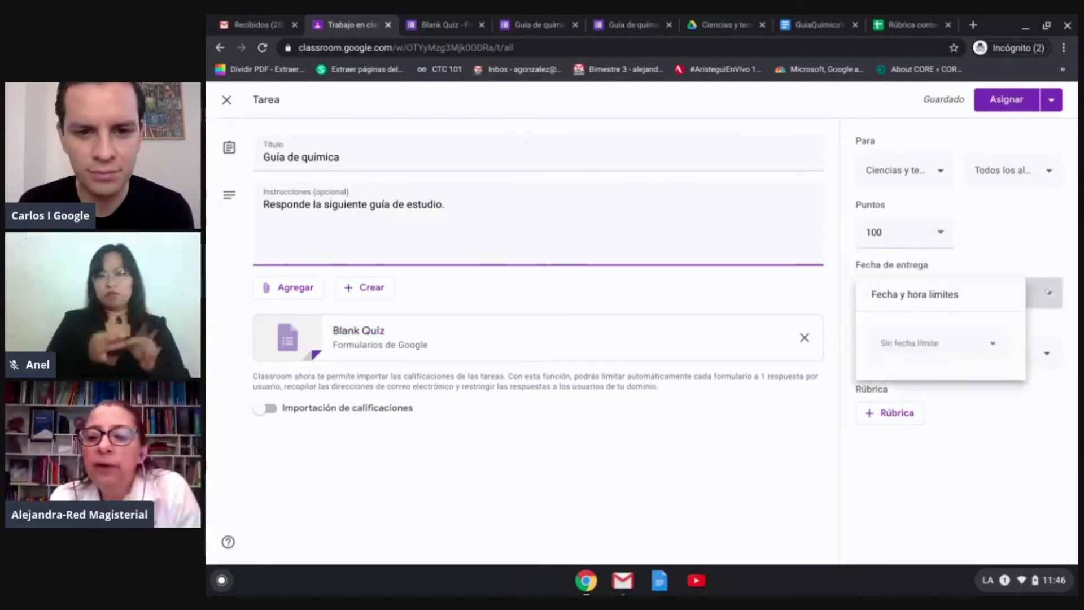
pyautogui.click(992, 343)
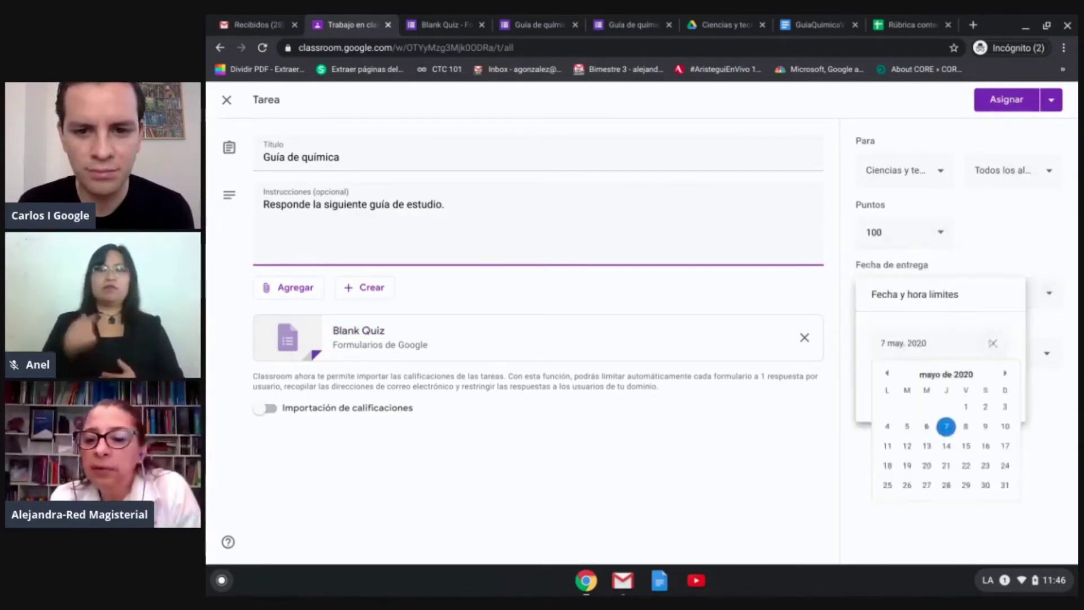
pyautogui.click(966, 466)
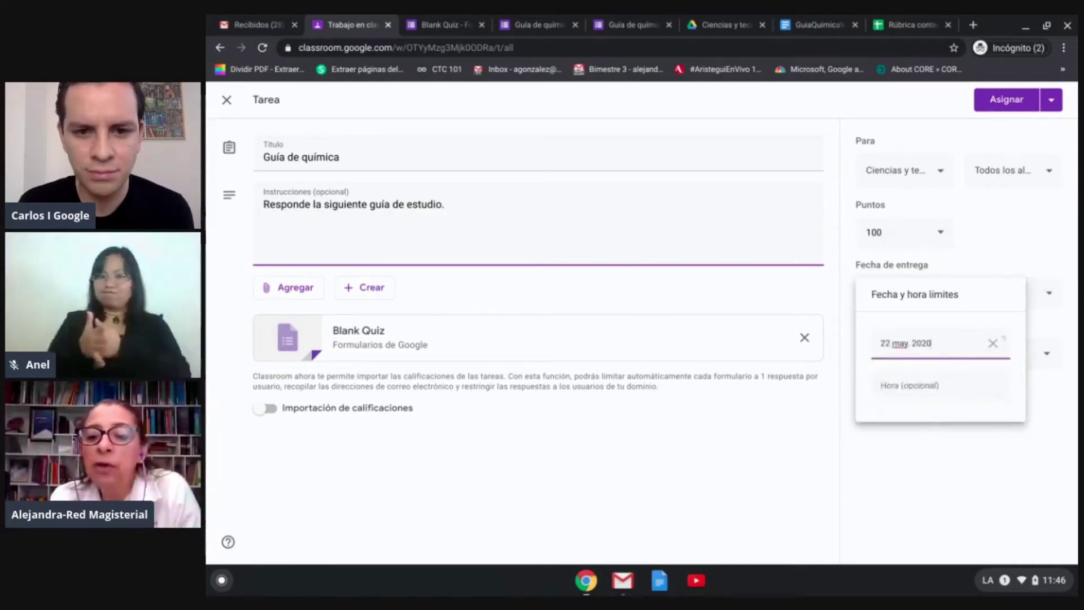
pyautogui.click(1030, 239)
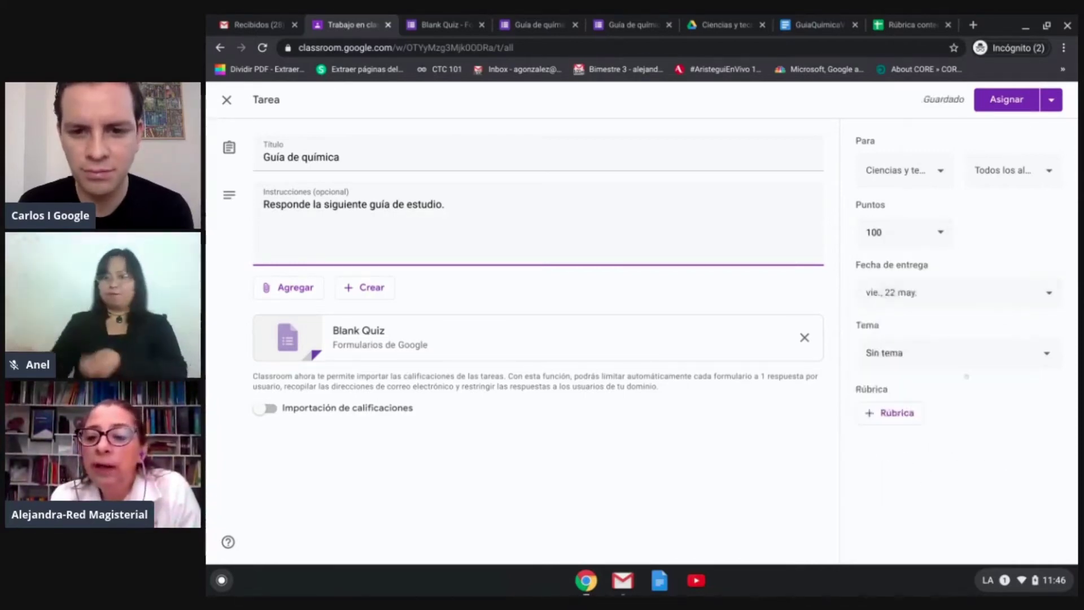
# Create the new topic 'Guía de estudio' and assign the quiz to the class
pyautogui.click(904, 353)
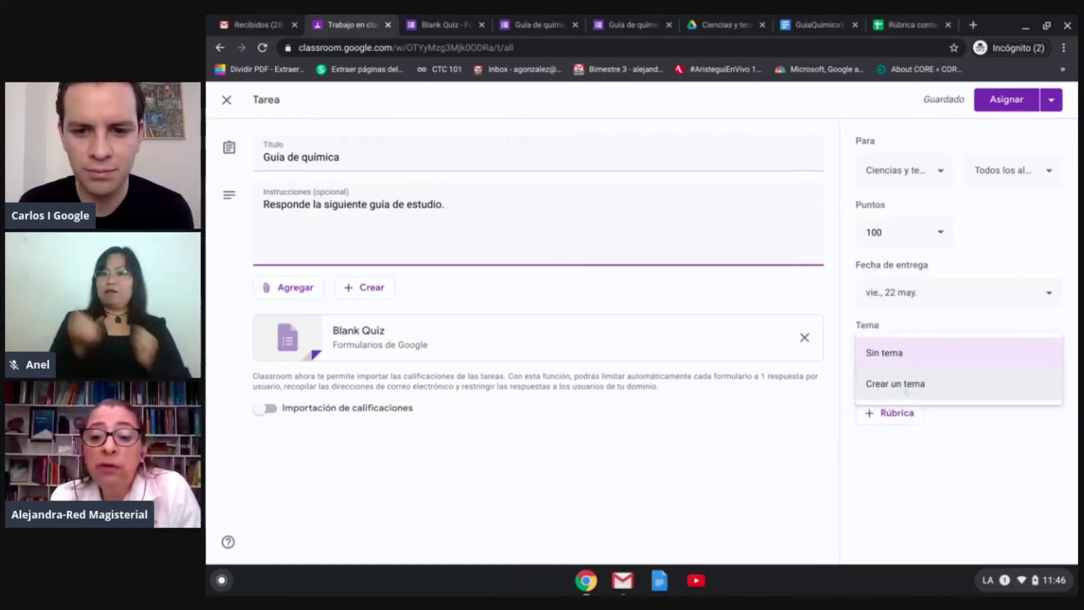
pyautogui.click(903, 384)
pyautogui.hotkey('ctrl', 'shift', 'Tab')
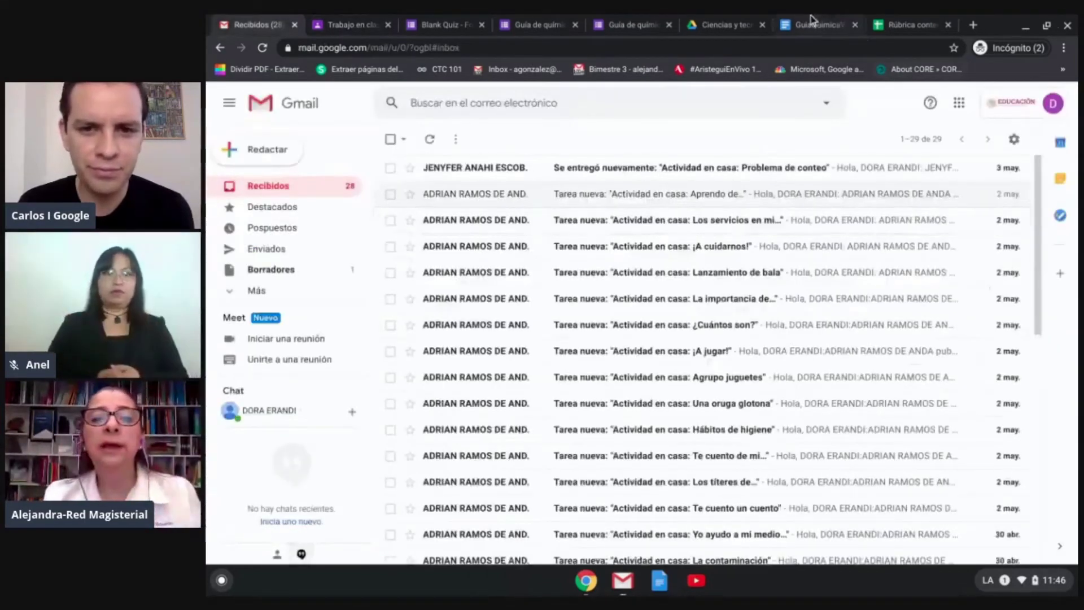
pyautogui.click(631, 24)
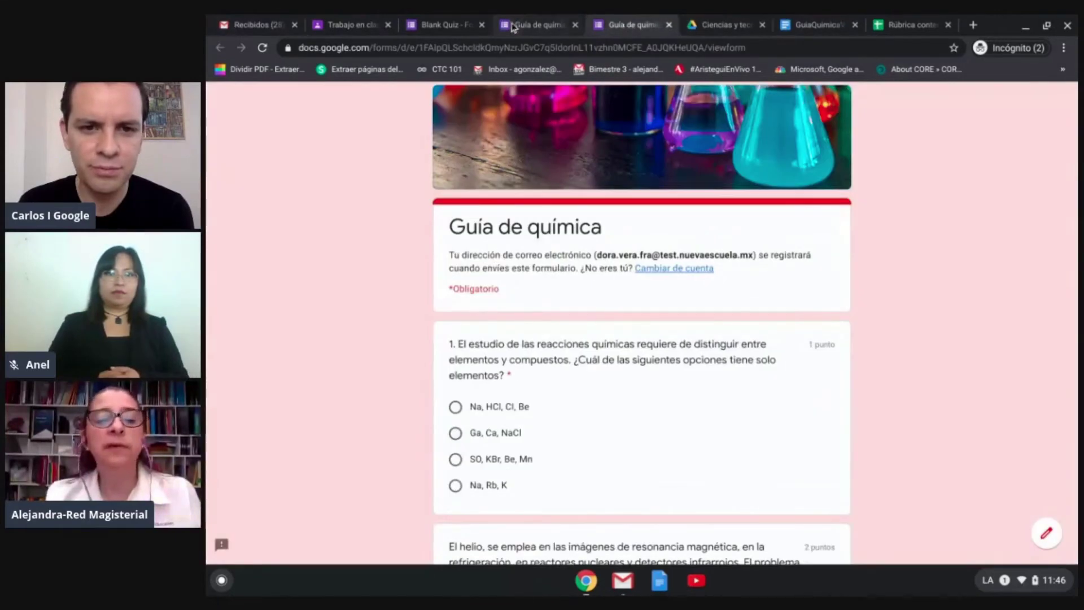
pyautogui.click(362, 26)
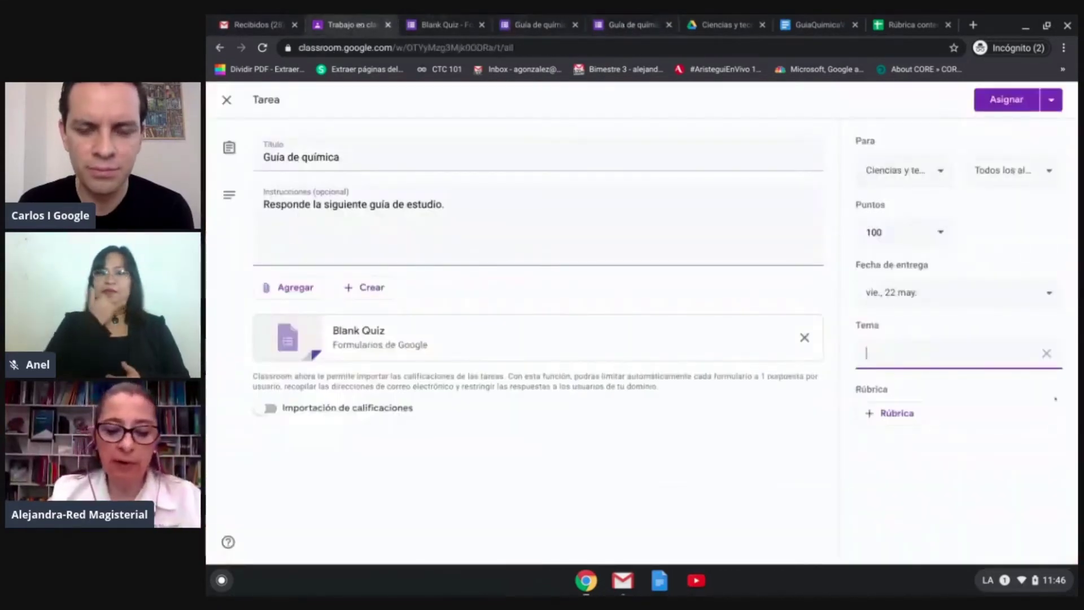
pyautogui.write('Guía de')
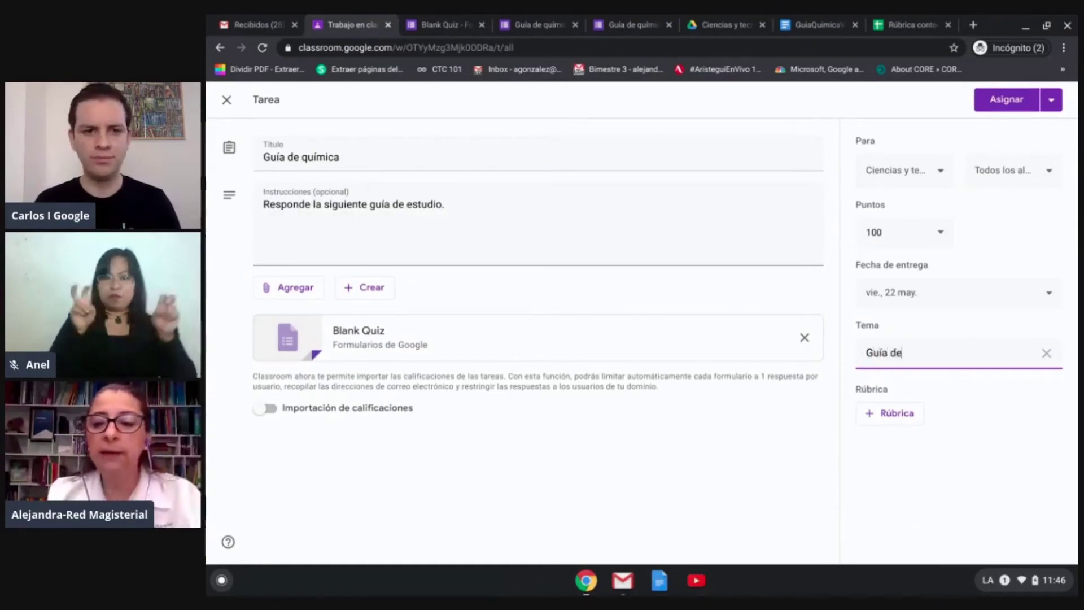
pyautogui.write(' est')
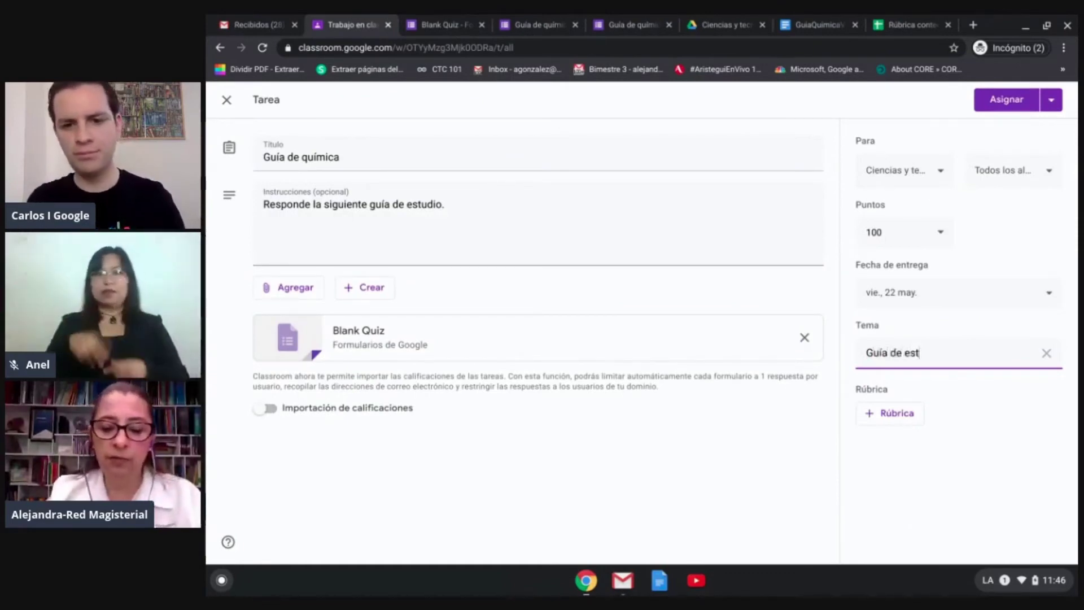
pyautogui.write('udio')
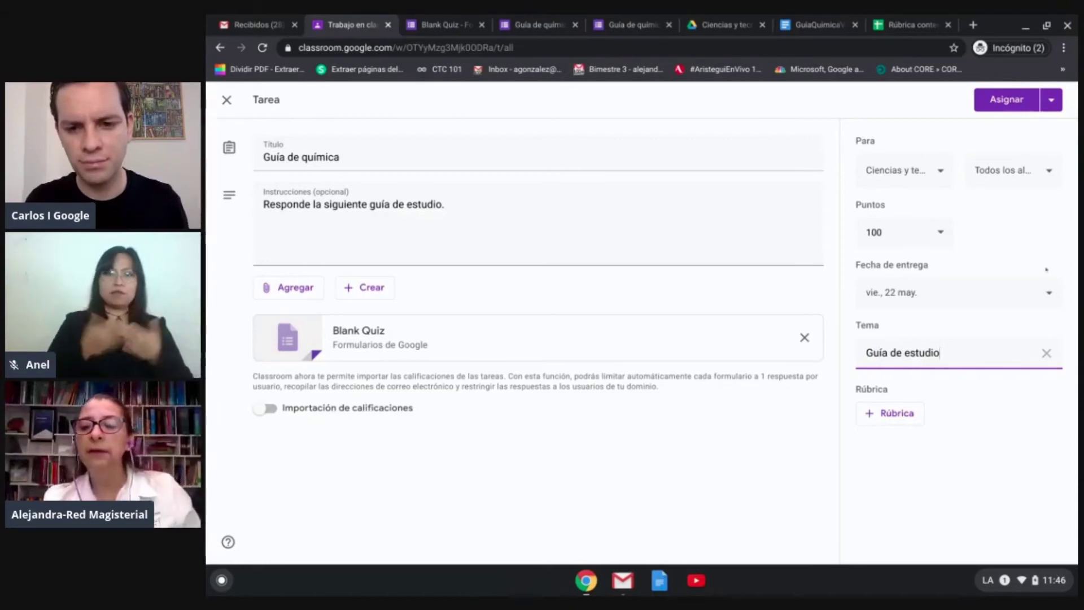
pyautogui.click(999, 105)
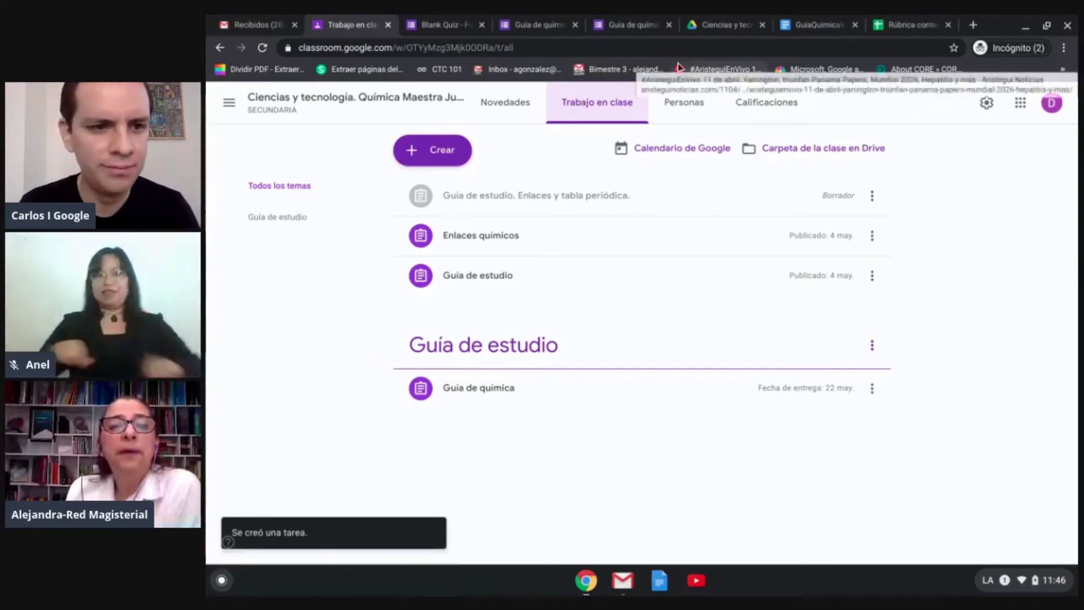
# Bring the 'Edu OnAir Estrategias de evaluación' presentation window to the front
pyautogui.click(590, 585)
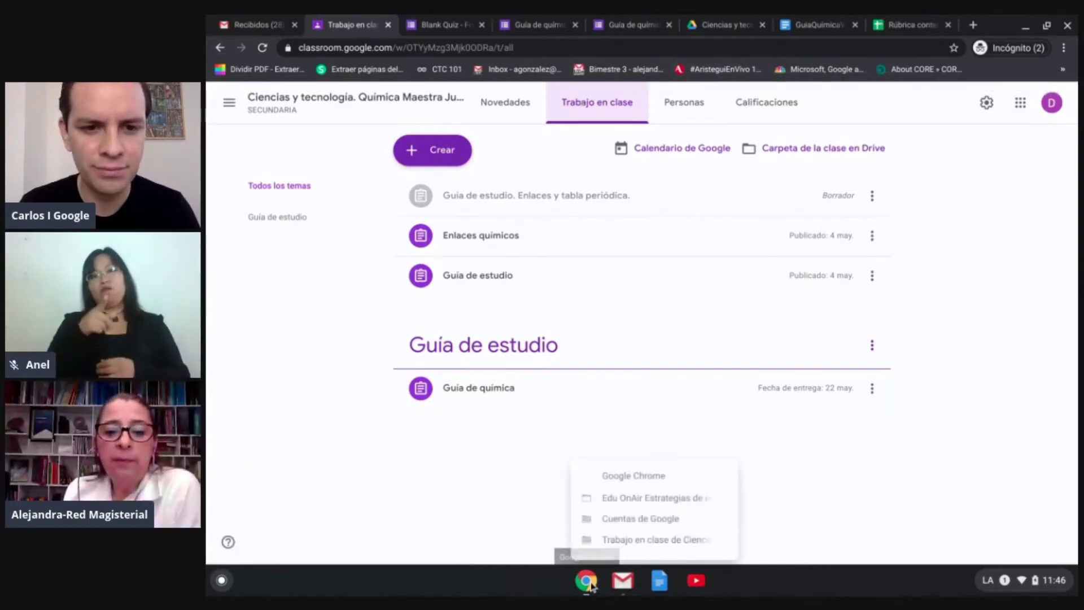
pyautogui.click(622, 498)
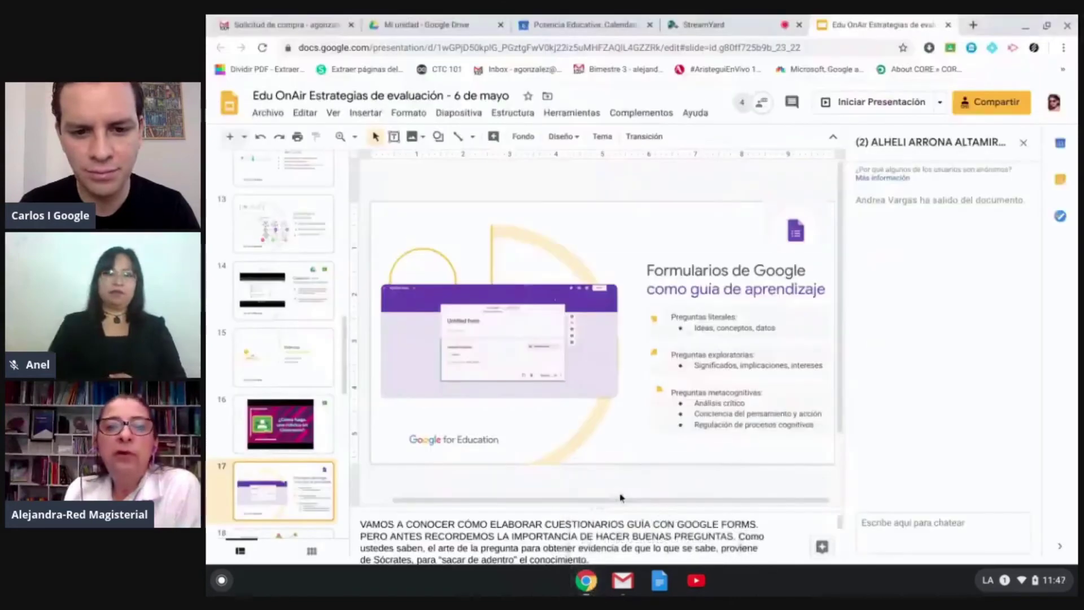
pyautogui.click(444, 25)
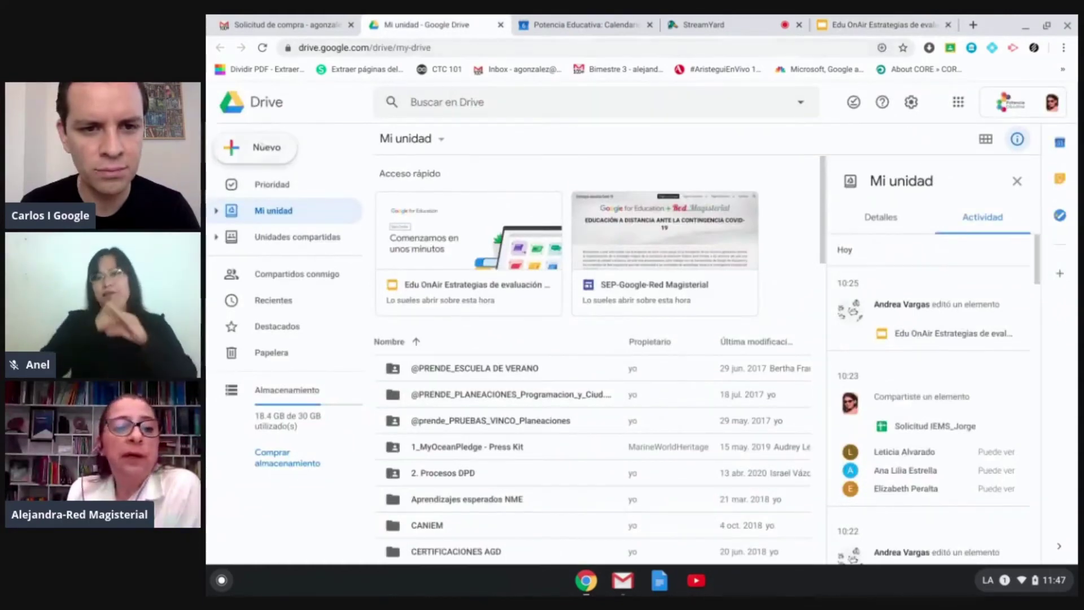
pyautogui.click(262, 147)
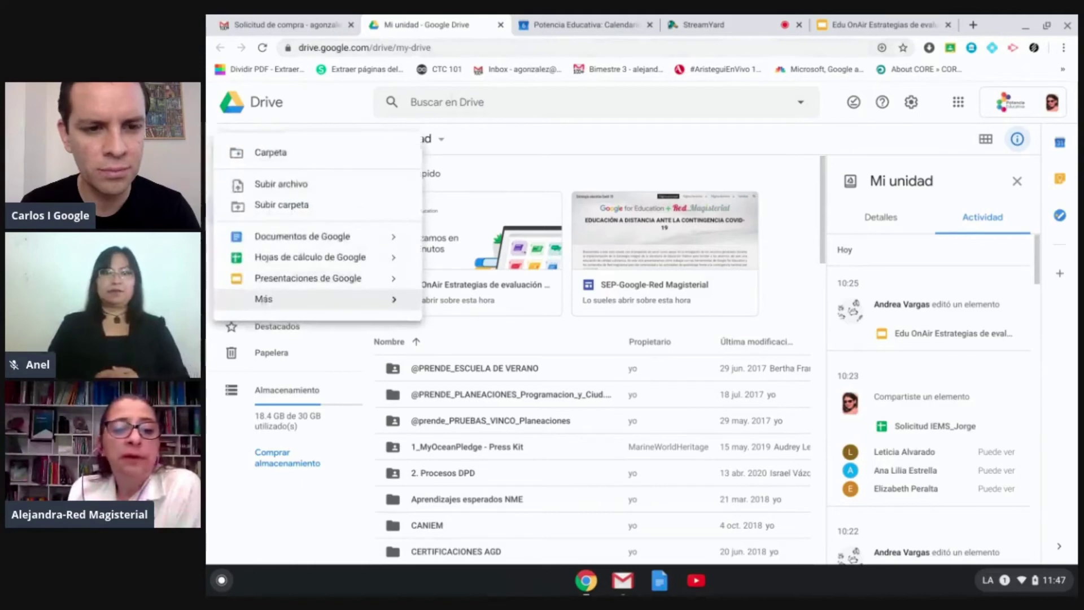
pyautogui.moveTo(265, 299)
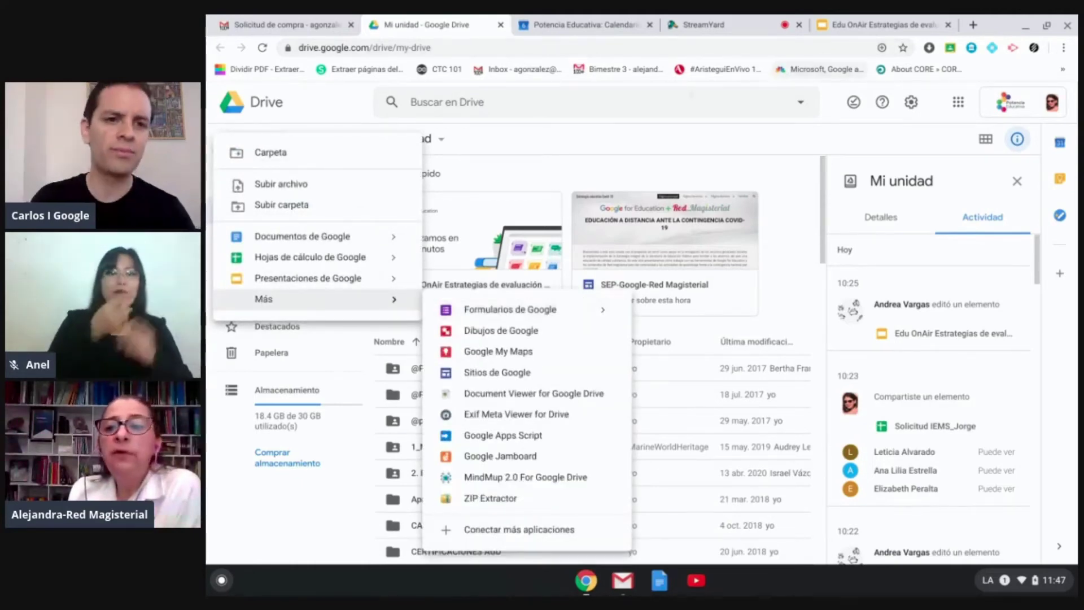
pyautogui.click(689, 96)
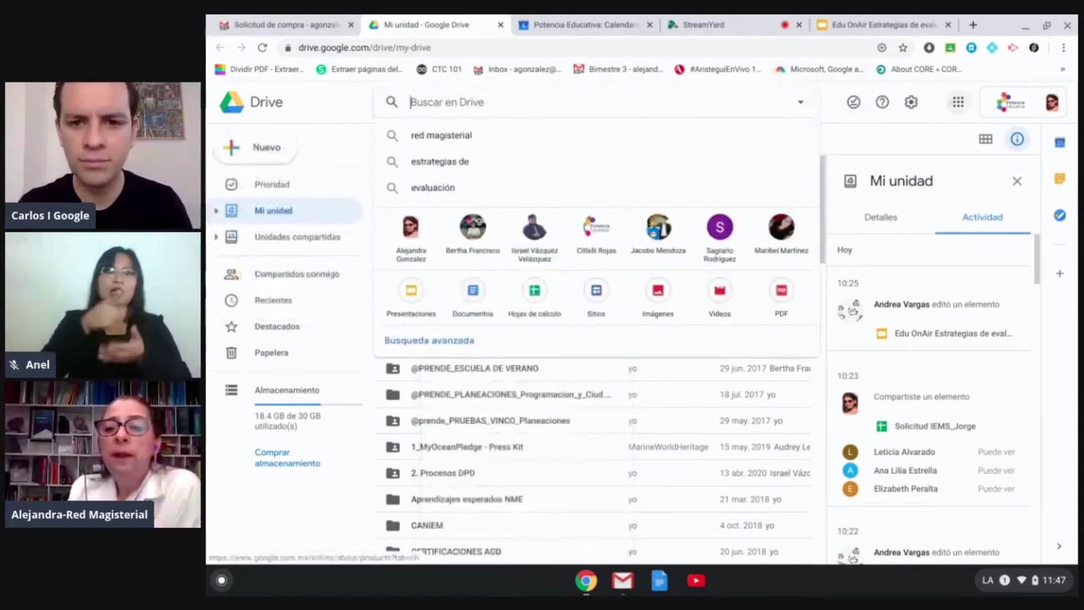
pyautogui.scroll(5, 953, 99)
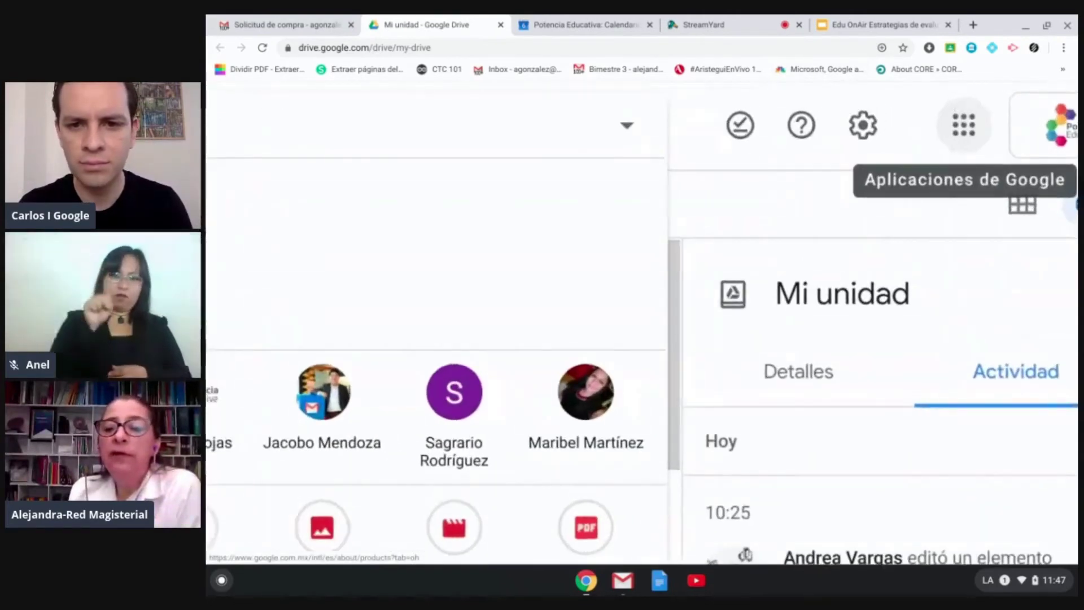
pyautogui.click(953, 106)
pyautogui.scroll(-4, 835, 192)
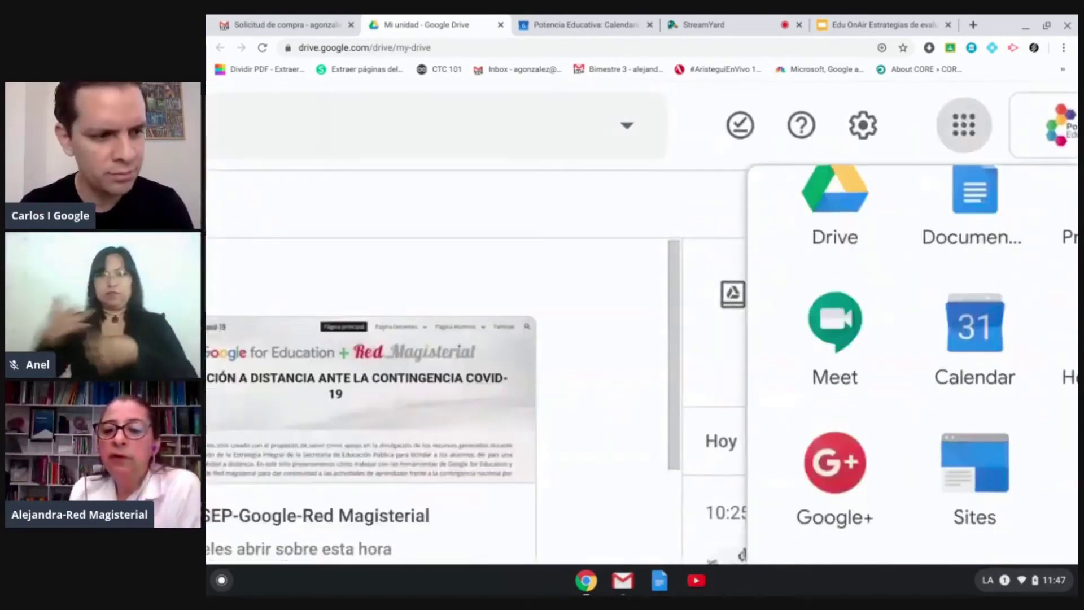
pyautogui.hotkey('ctrl', '0')
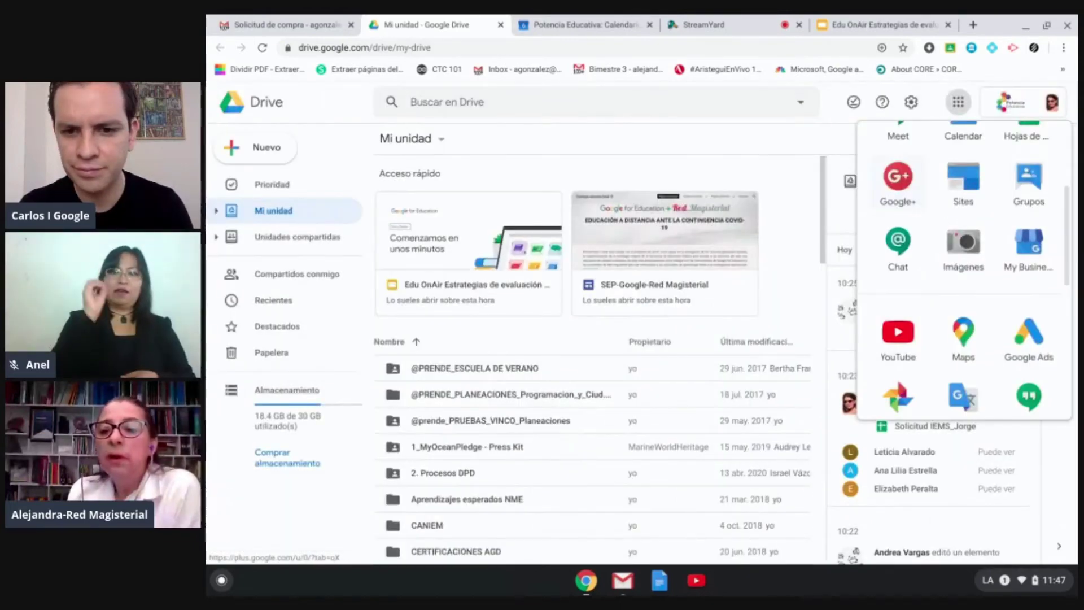
pyautogui.scroll(-6, 946, 311)
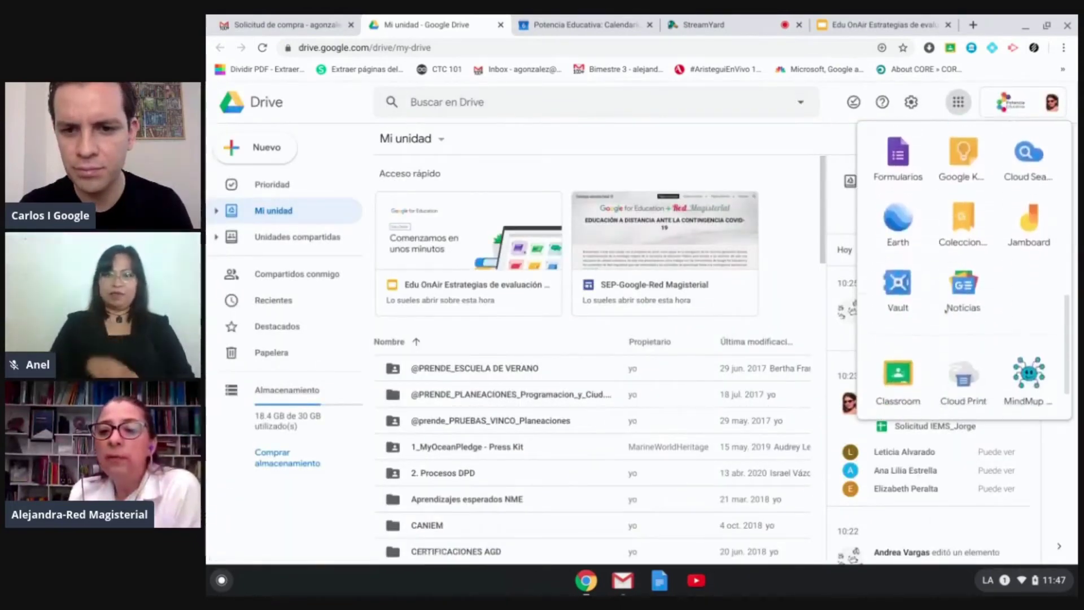
pyautogui.scroll(5, 955, 316)
pyautogui.scroll(4, 963, 226)
pyautogui.scroll(-3, 963, 225)
pyautogui.scroll(-3, 964, 271)
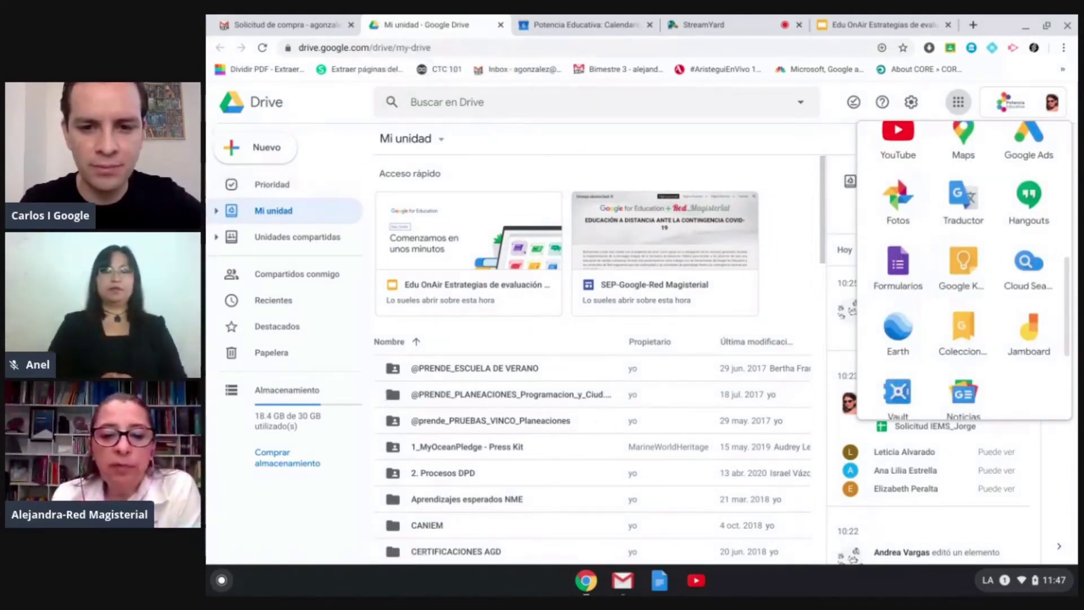
pyautogui.click(860, 26)
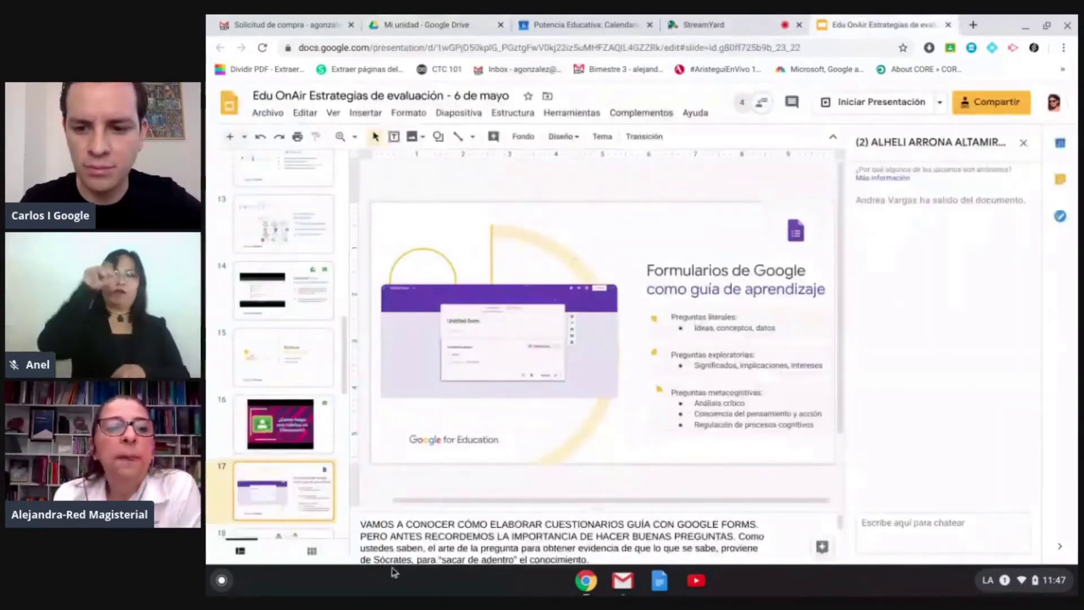
# Start the slideshow and advance to slide 18, 'Repasemos la sesión...'
pyautogui.click(871, 104)
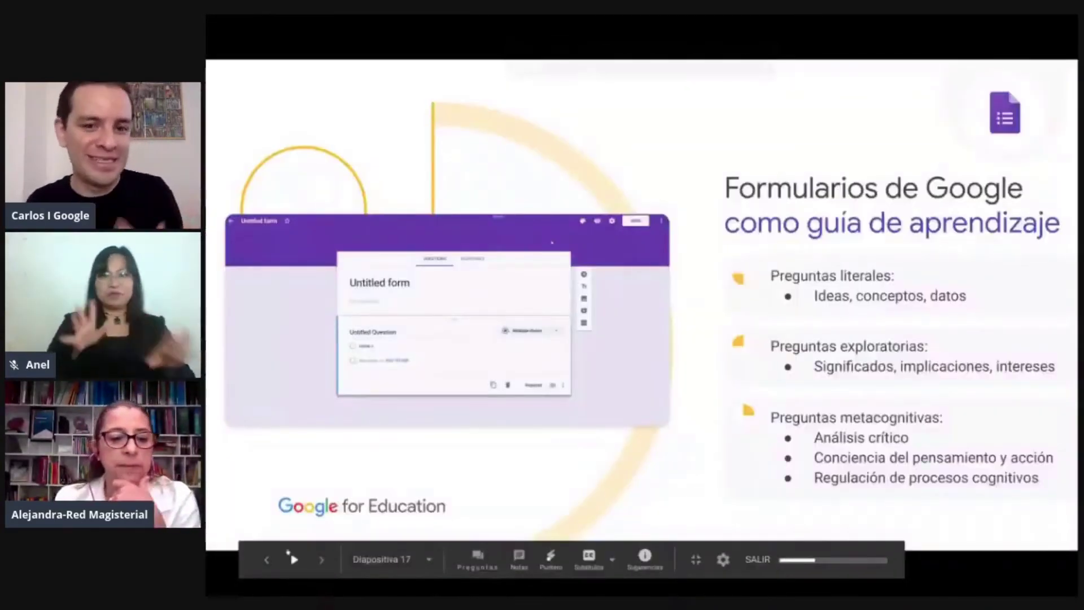
pyautogui.click(319, 559)
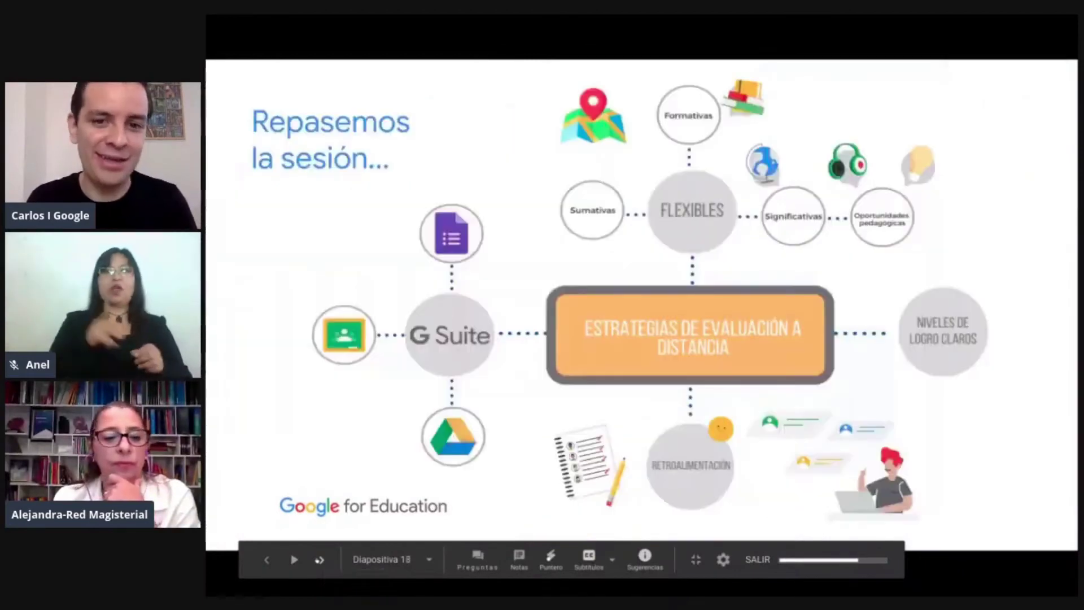
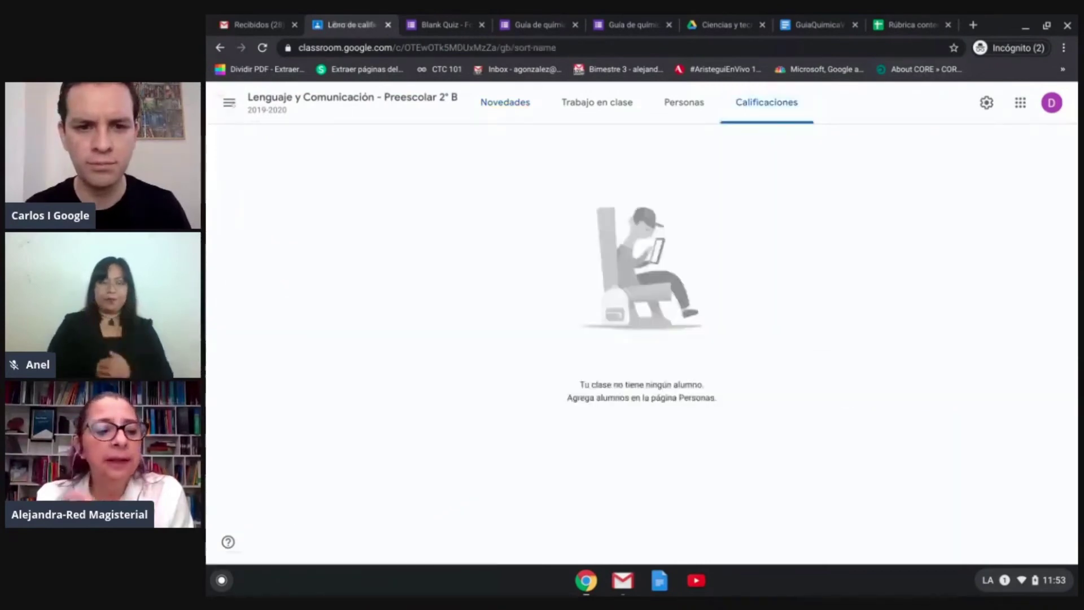
# Open the class list from the empty Lenguaje y Comunicación - Preescolar 2° B gradebook
pyautogui.click(229, 102)
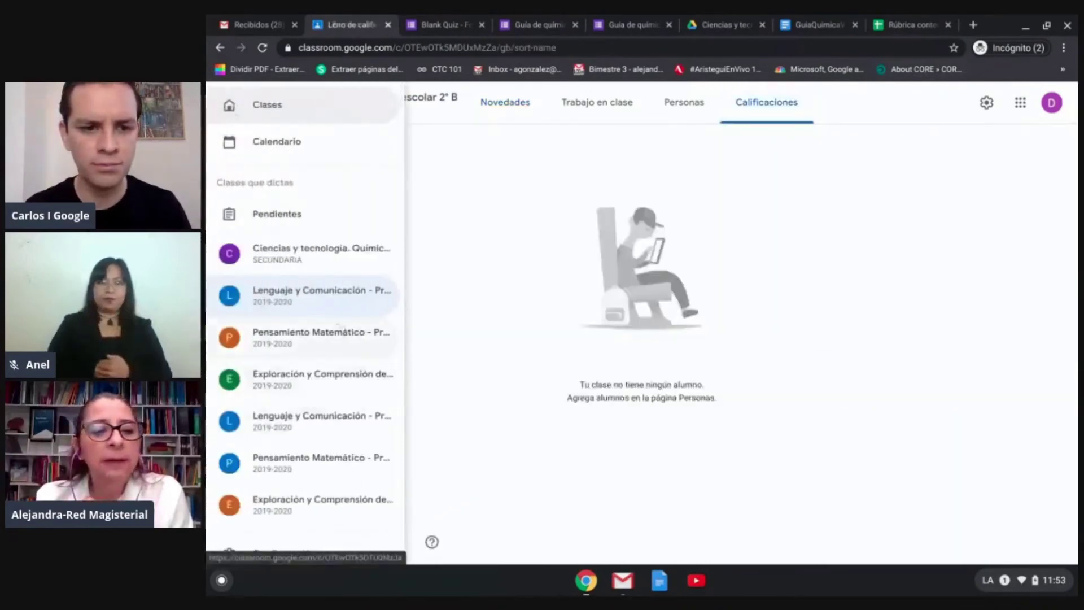
# Switch to Pensamiento Matemático - Preescolar 2° B and open its Calificaciones gradebook
pyautogui.click(339, 332)
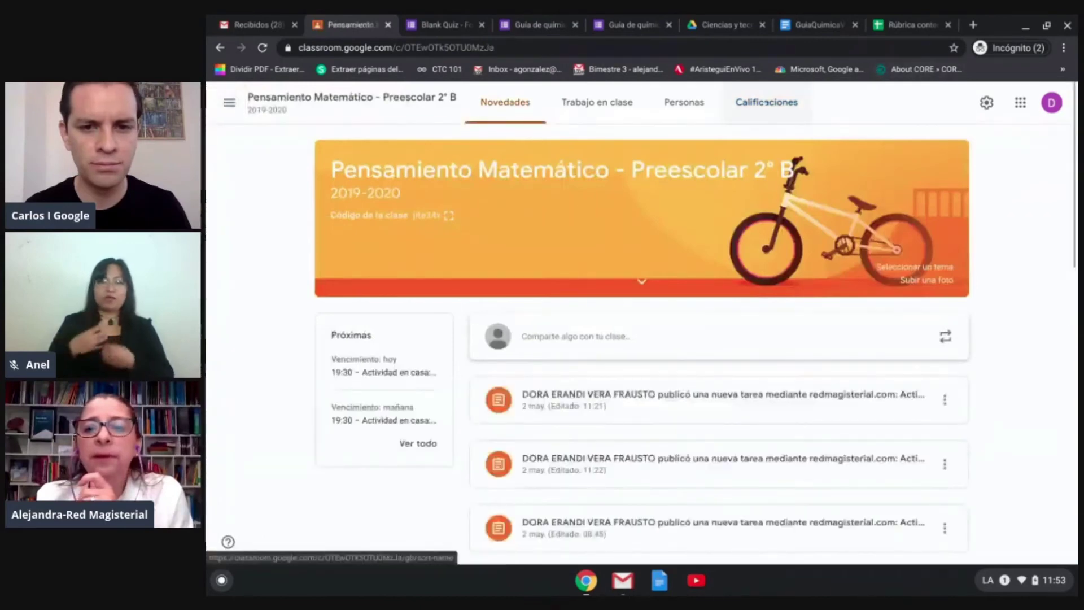
pyautogui.click(766, 102)
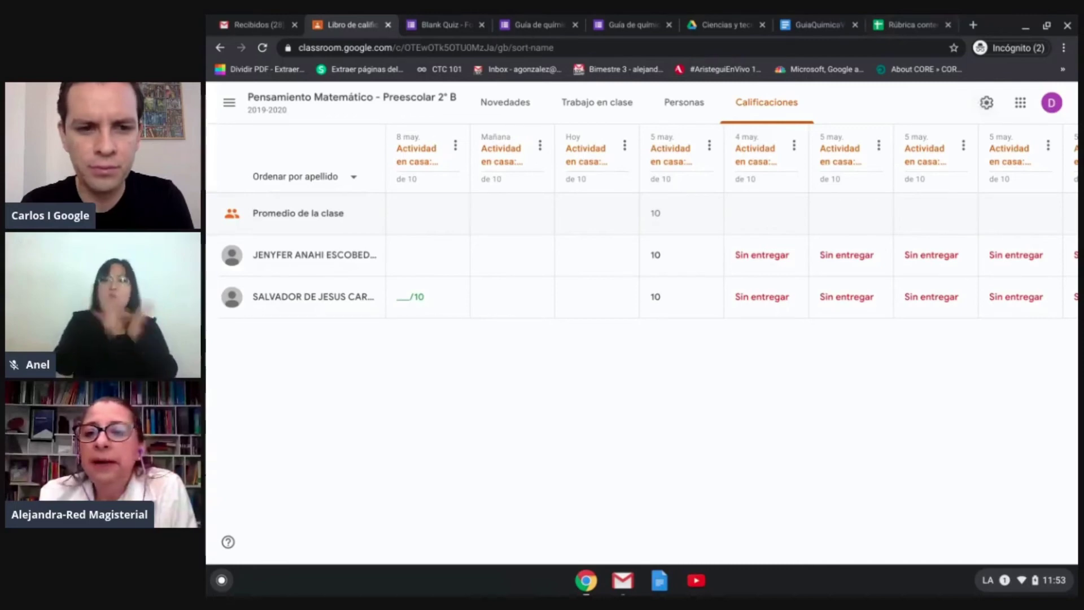
# Open the Pensamiento Matemático class settings down to the Calificaciones grade calculation section
pyautogui.click(987, 103)
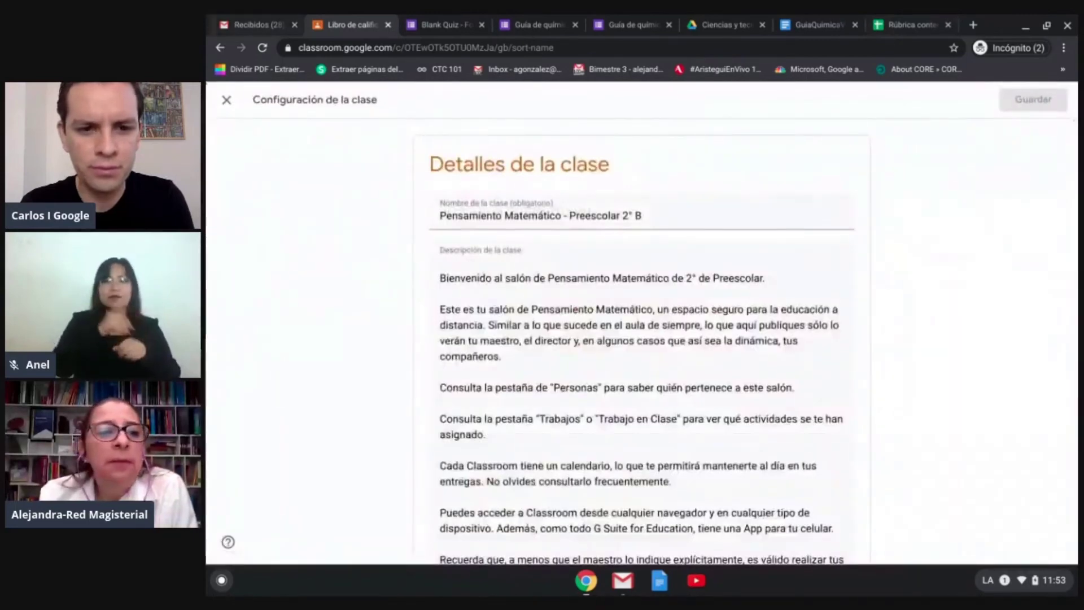
pyautogui.press('Escape')
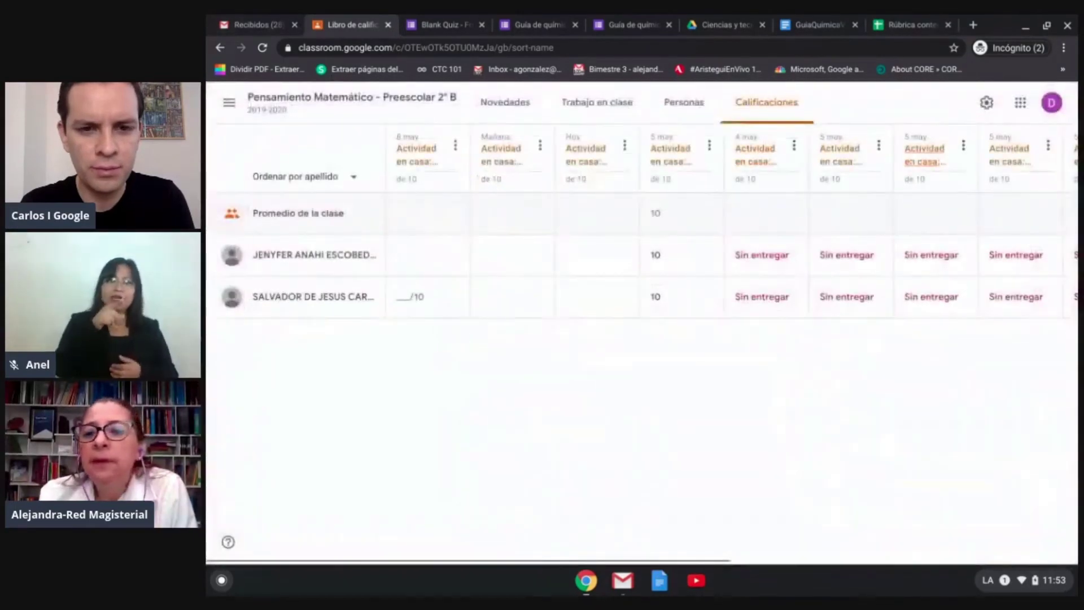
pyautogui.scroll(3, 924, 153)
pyautogui.scroll(2, 1007, 149)
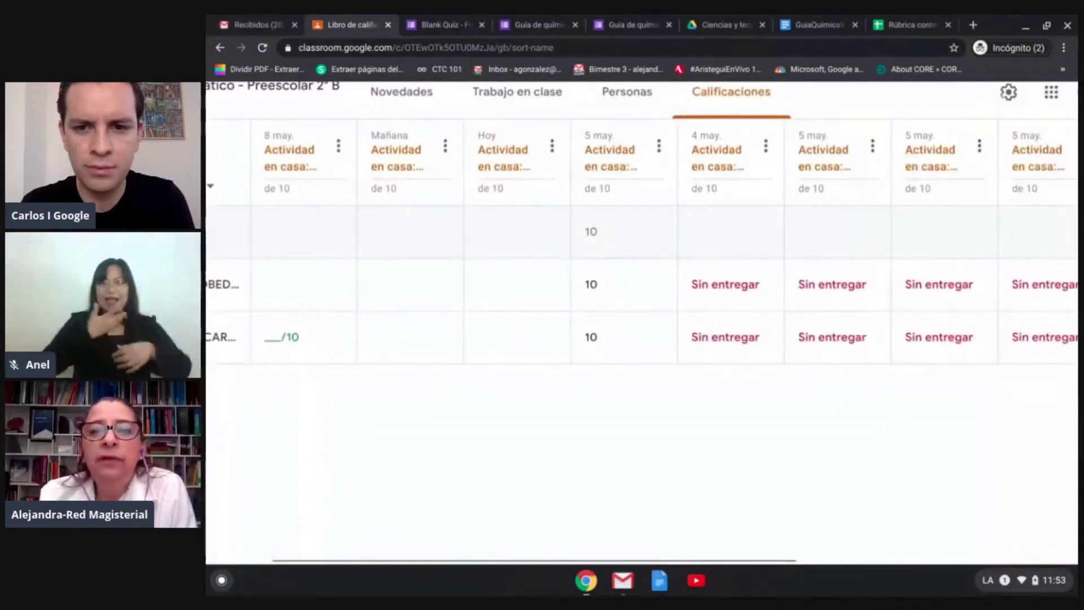
pyautogui.click(1008, 92)
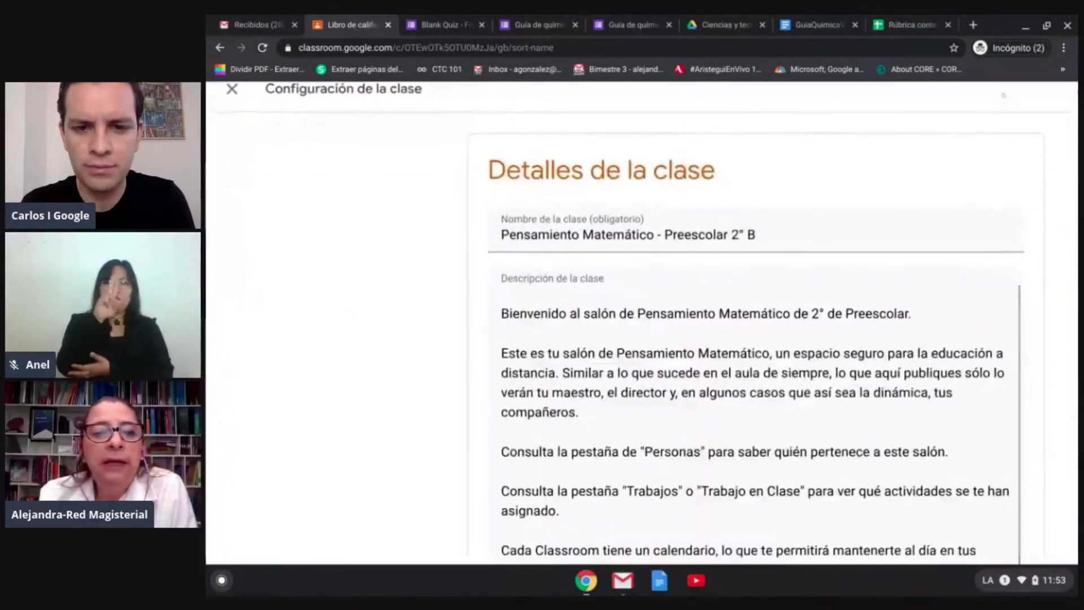
pyautogui.scroll(-1, 757, 339)
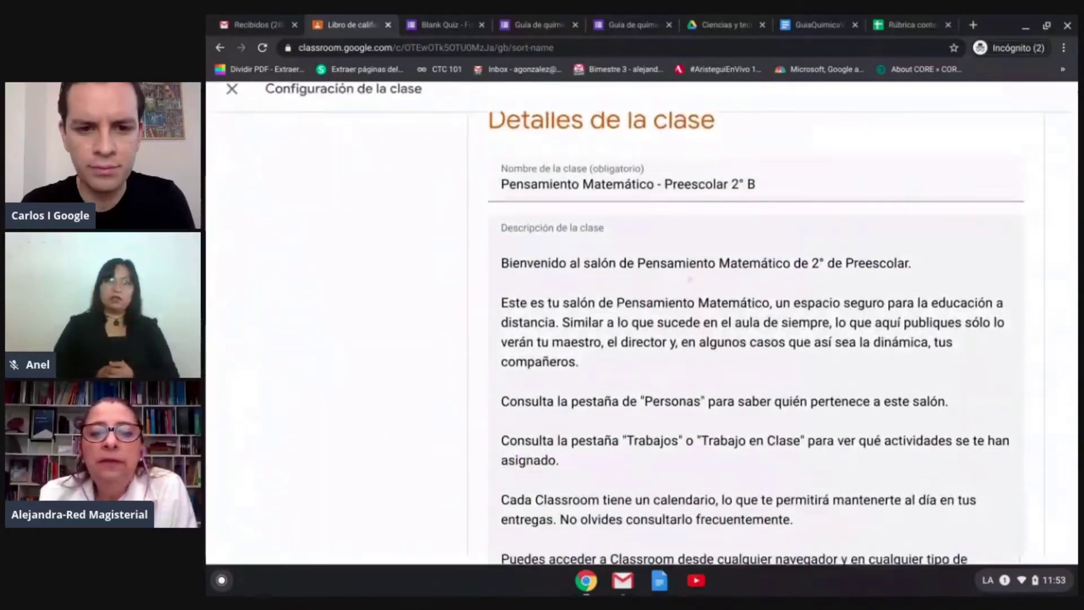
pyautogui.scroll(-6, 757, 338)
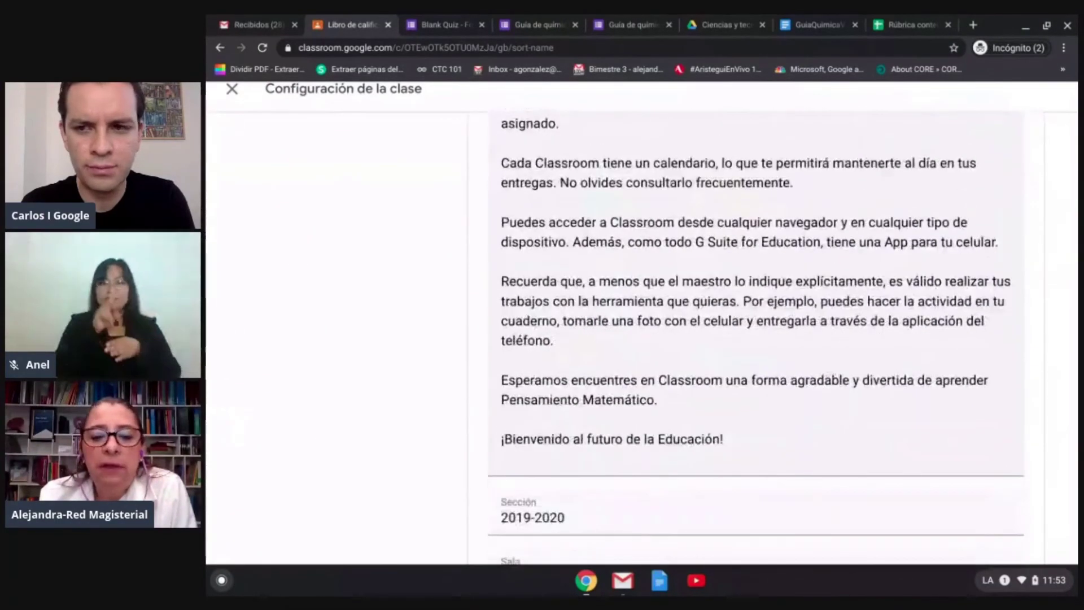
pyautogui.scroll(-10, 756, 339)
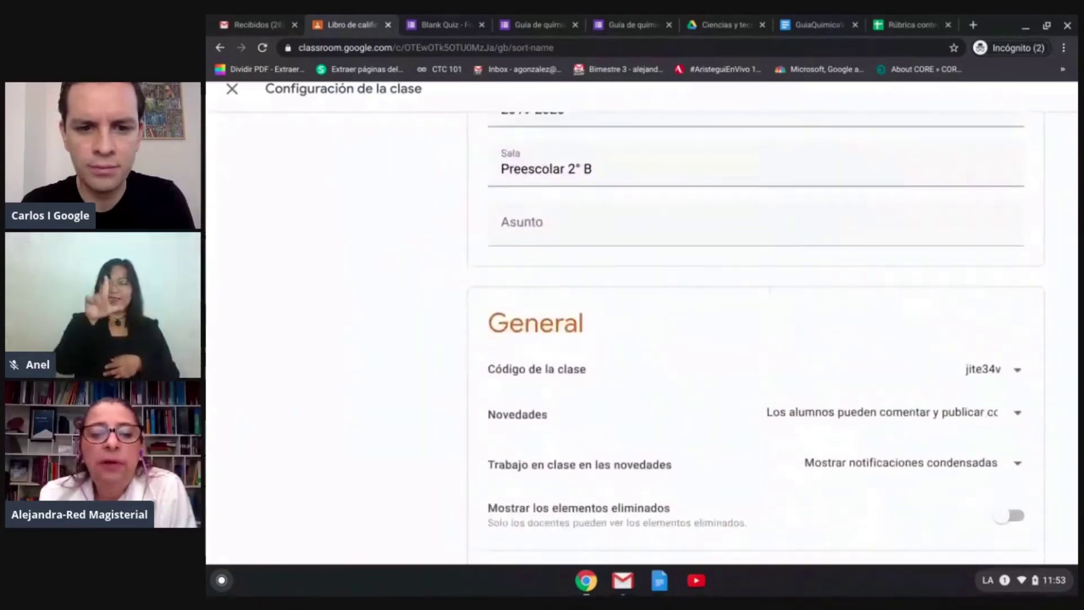
pyautogui.scroll(-1, 757, 339)
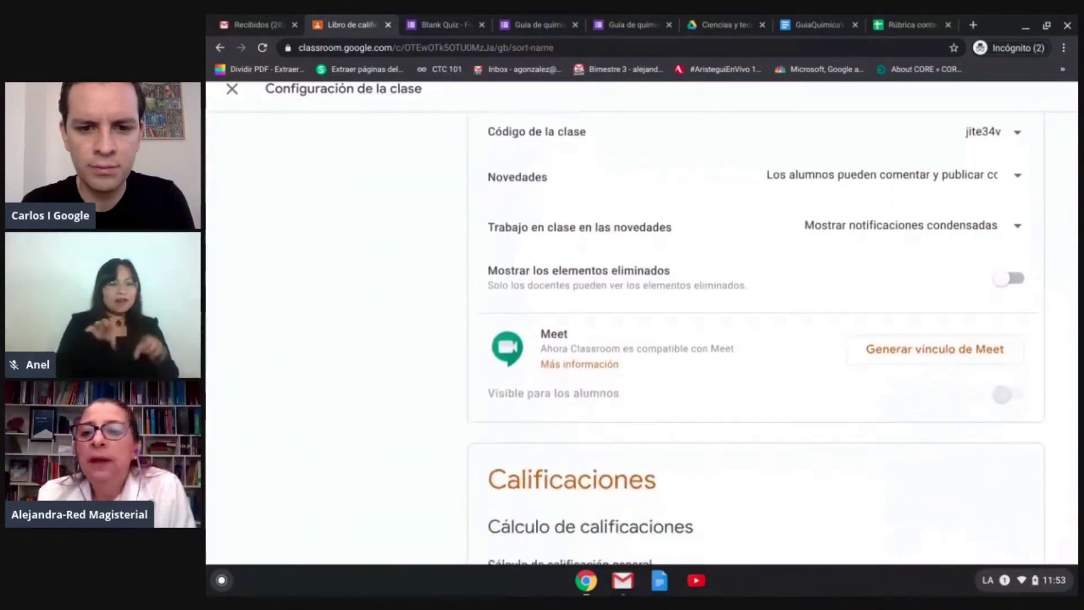
pyautogui.scroll(-1, 756, 339)
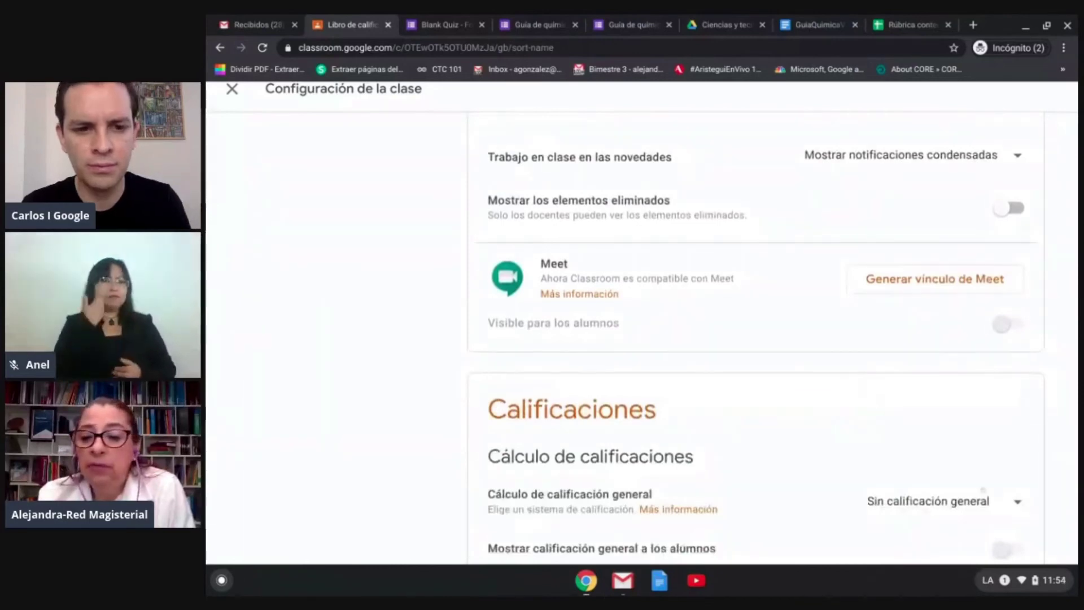
# Set the overall grade calculation to Ponderada por categoría
pyautogui.click(1018, 502)
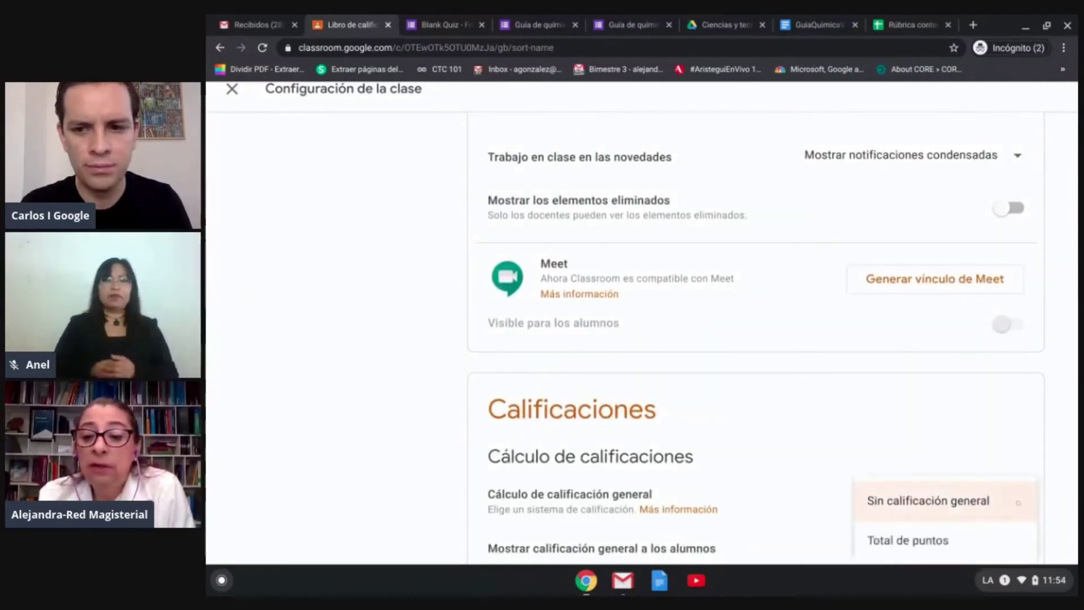
pyautogui.scroll(-2, 914, 394)
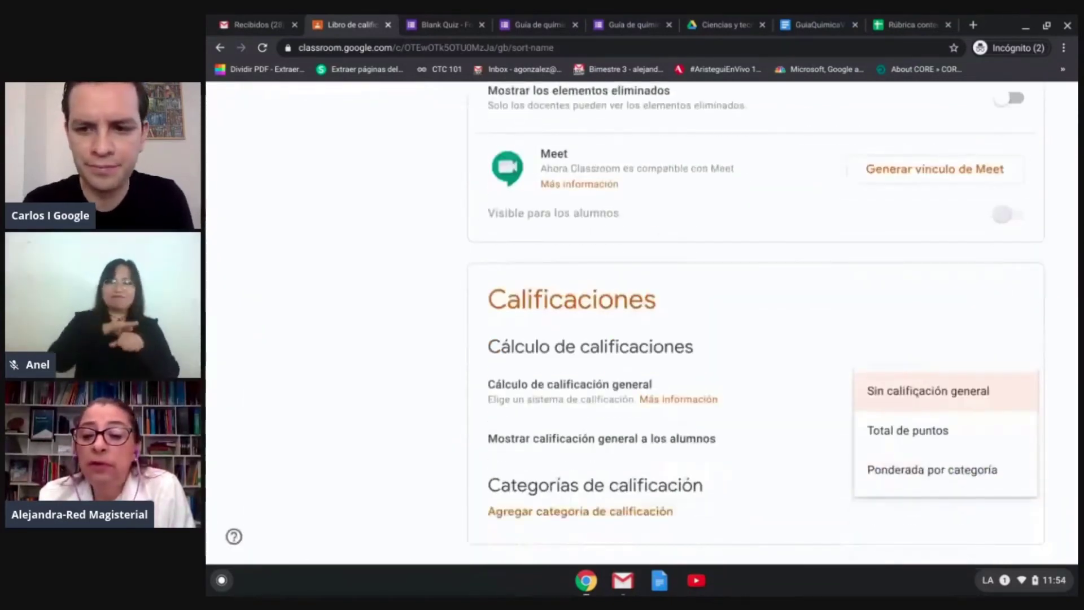
pyautogui.click(900, 465)
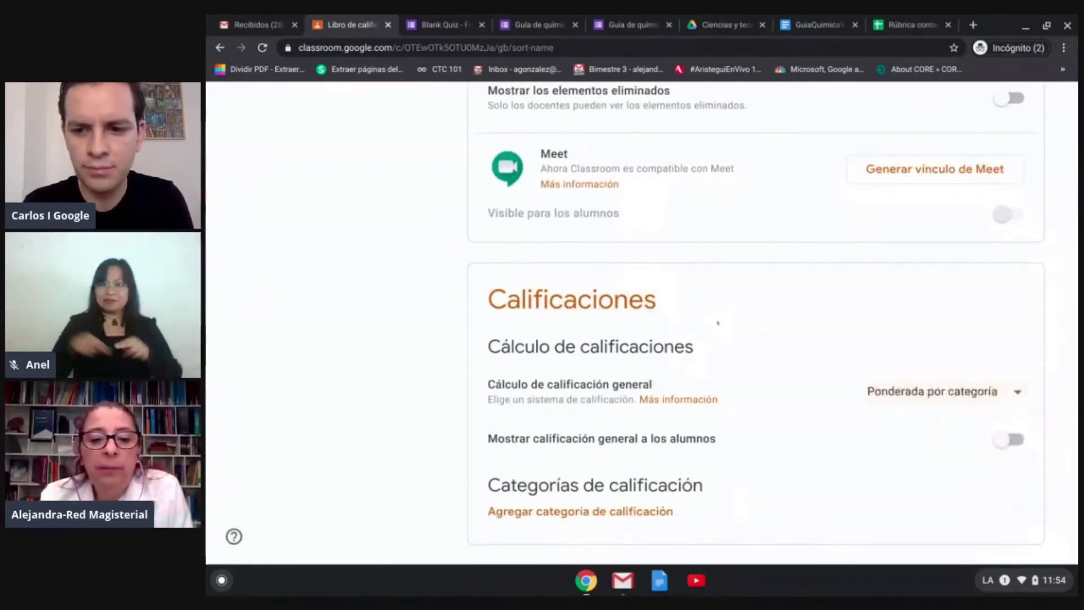
# Add a Guías de estudio grade category worth 20%
pyautogui.click(602, 506)
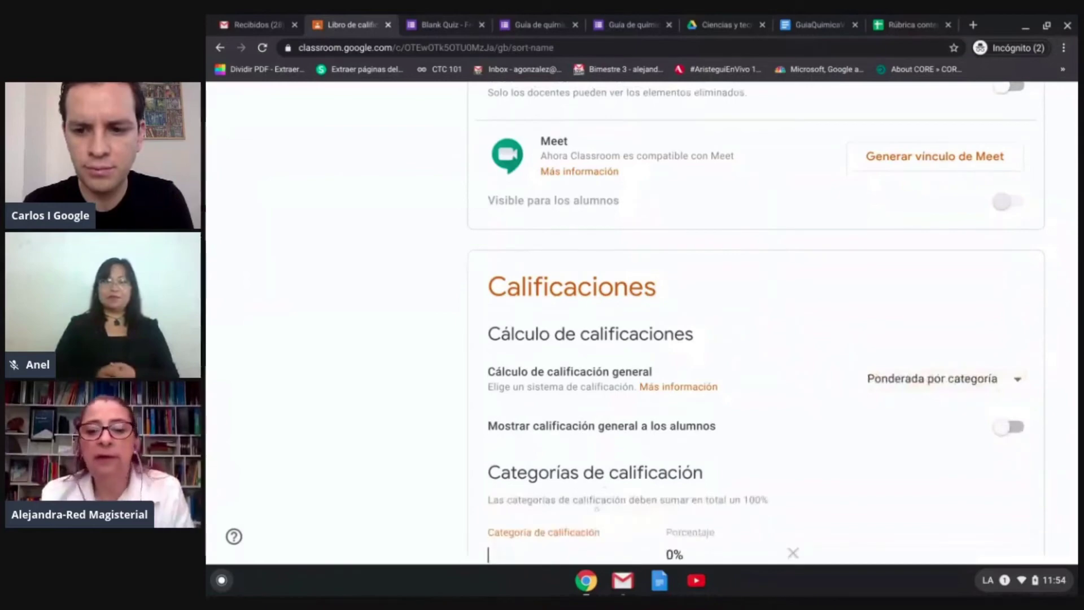
pyautogui.scroll(-2, 765, 355)
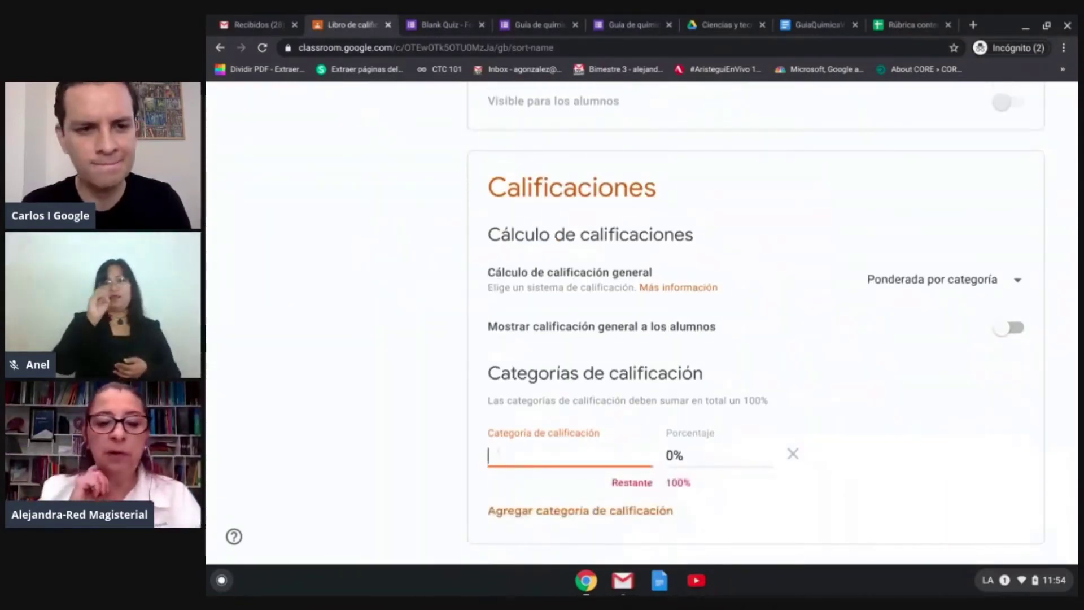
pyautogui.write('Gu')
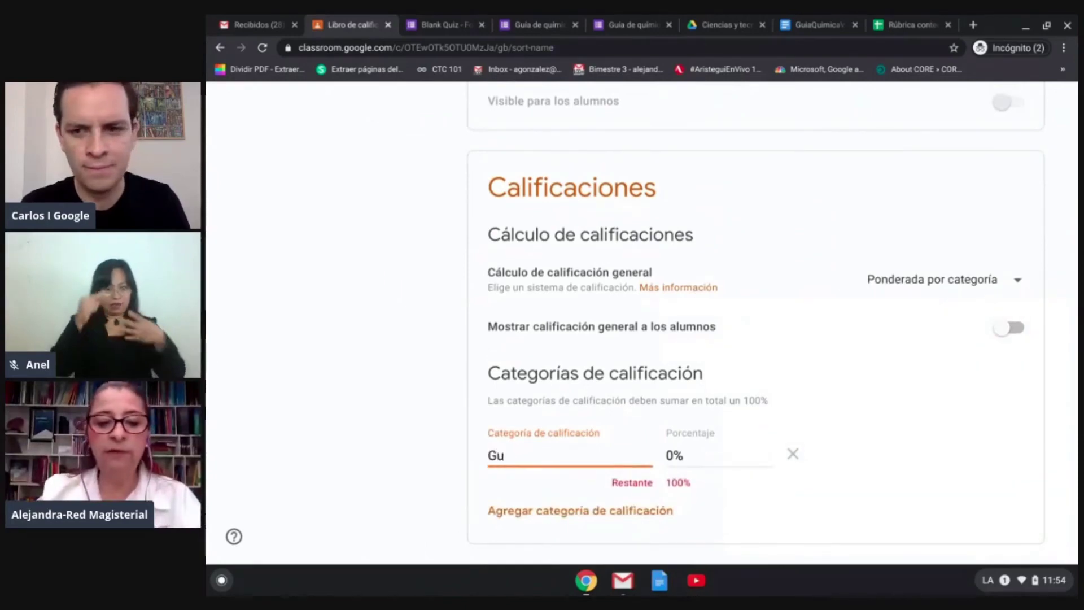
pyautogui.write('ías de esut')
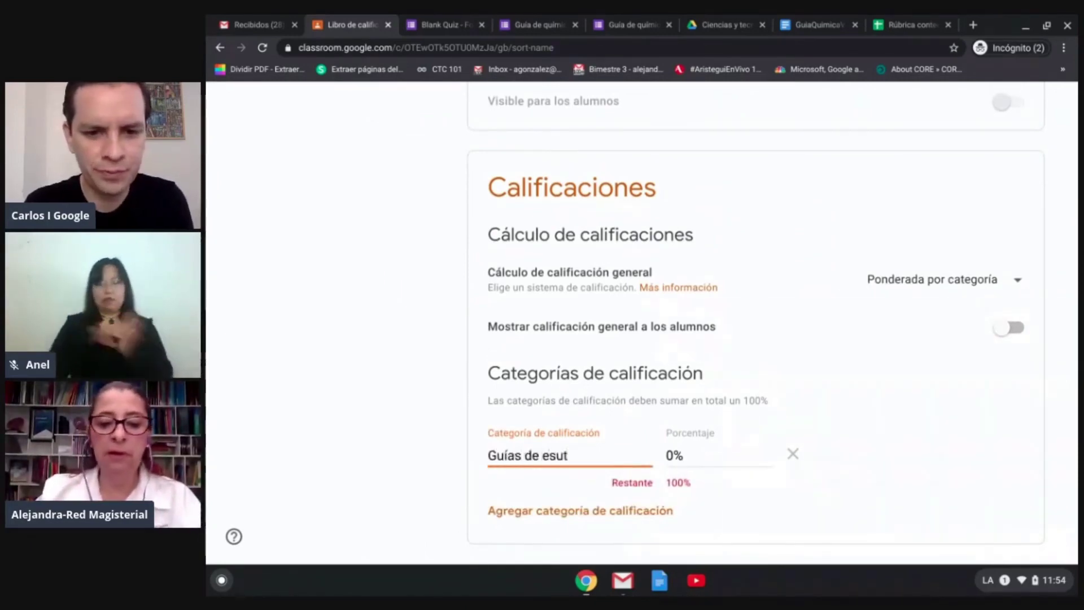
pyautogui.press('BackSpace')
pyautogui.press('BackSpace')
pyautogui.write('tud')
pyautogui.press('BackSpace')
pyautogui.write('udio')
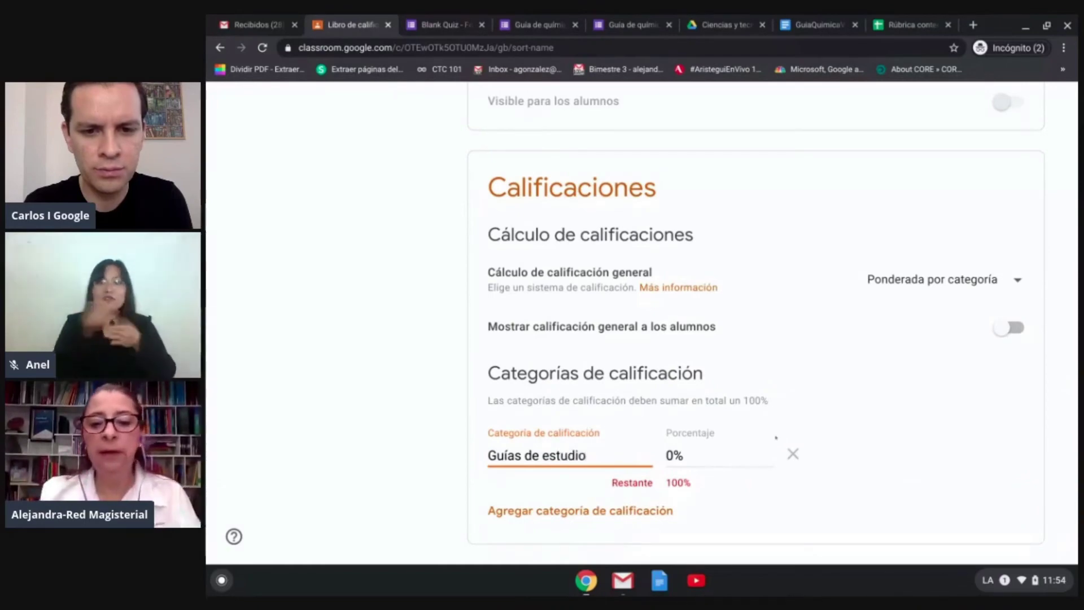
pyautogui.press('Tab')
pyautogui.write('20')
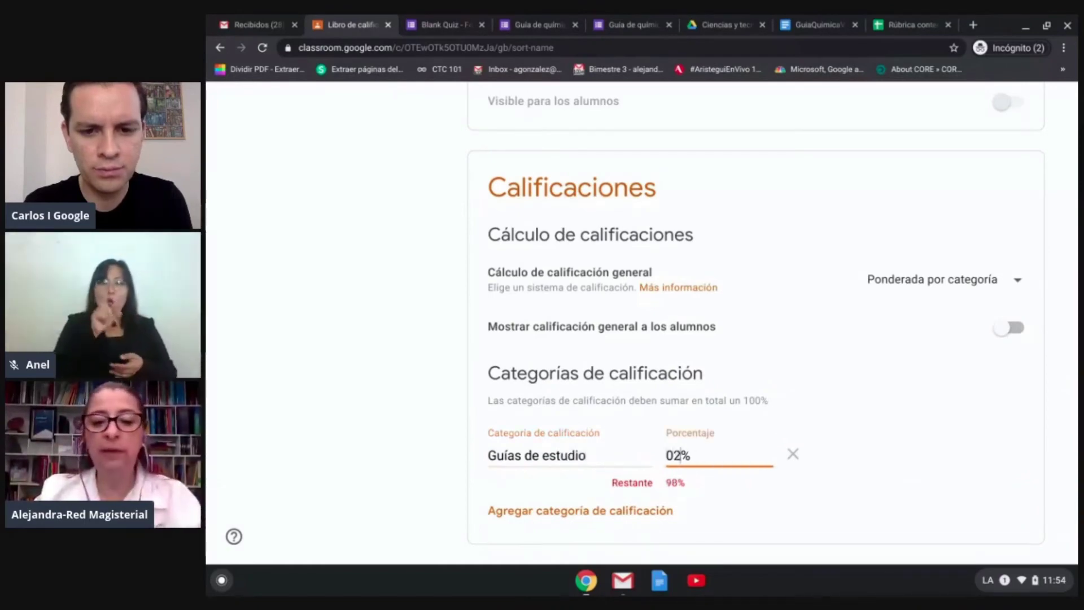
pyautogui.press('BackSpace')
pyautogui.press('BackSpace')
pyautogui.press('BackSpace')
pyautogui.write('20')
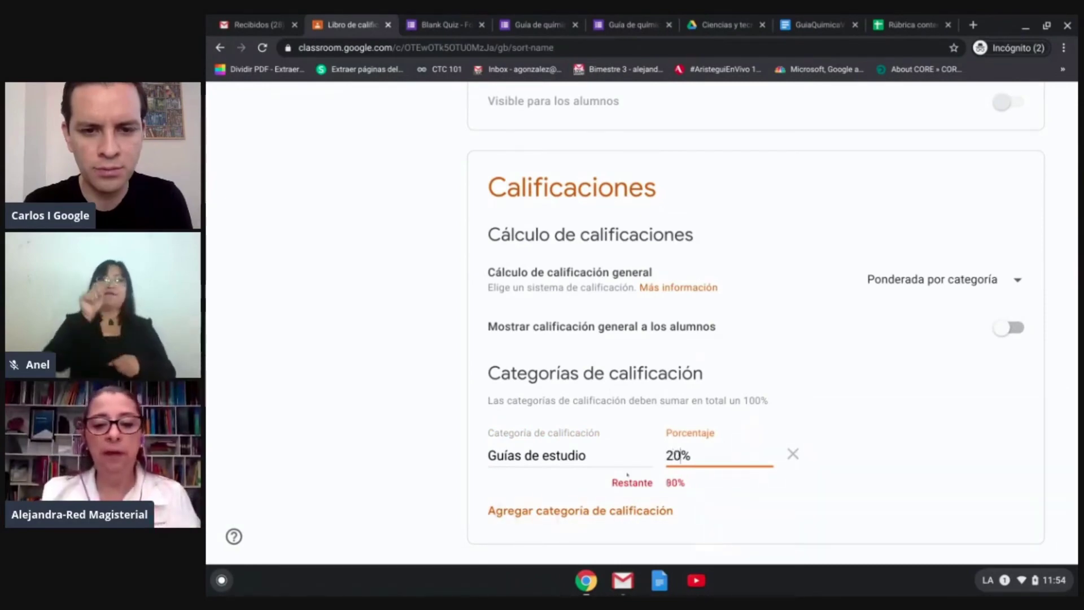
# Add a Reporte de práctica category at 30%, then start another empty category row
pyautogui.click(548, 511)
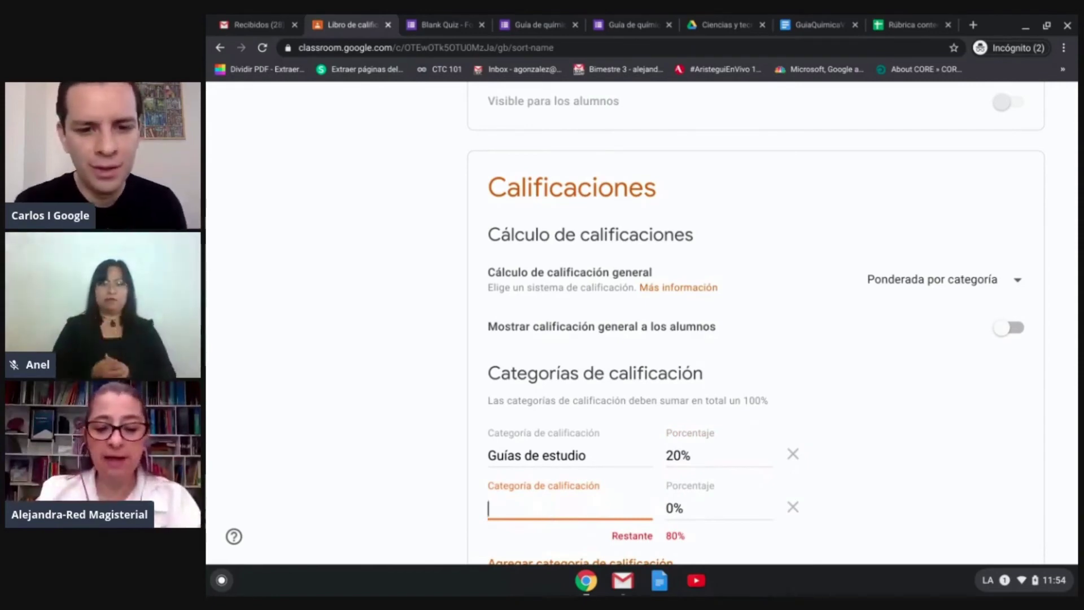
pyautogui.write('FRepor')
pyautogui.press('BackSpace')
pyautogui.press('BackSpace')
pyautogui.press('BackSpace')
pyautogui.press('BackSpace')
pyautogui.press('BackSpace')
pyautogui.write('Rp')
pyautogui.press('BackSpace')
pyautogui.write('e')
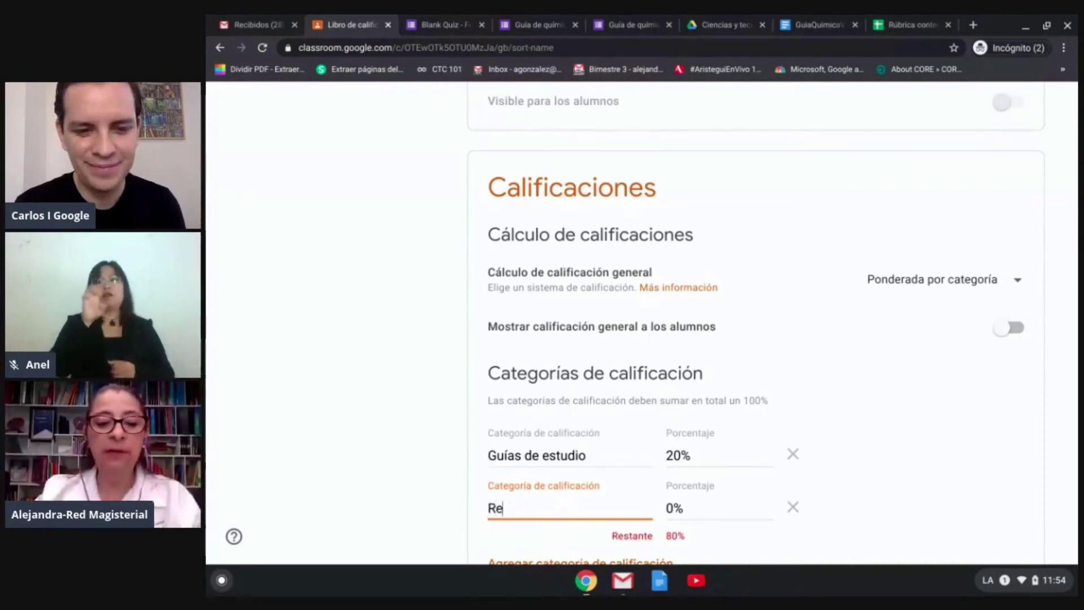
pyautogui.write('porta')
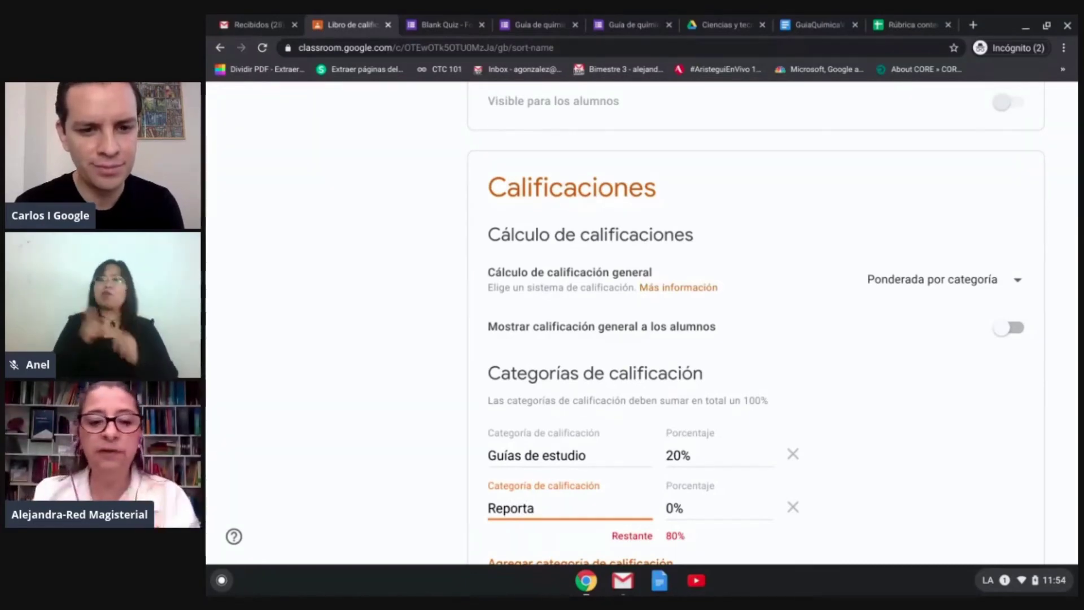
pyautogui.press('BackSpace')
pyautogui.write('e')
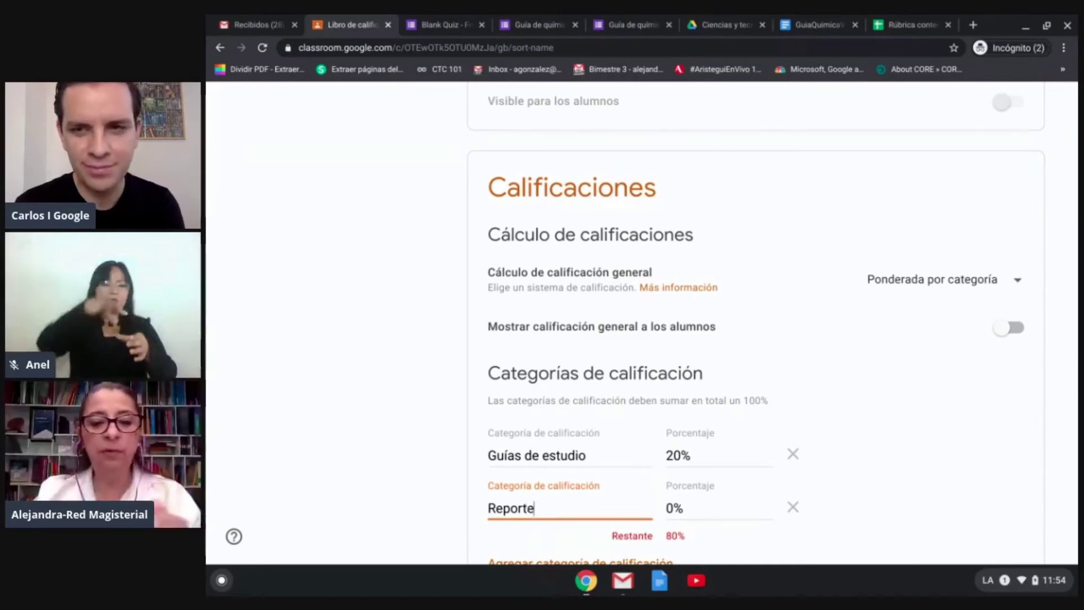
pyautogui.write(' de pr{act')
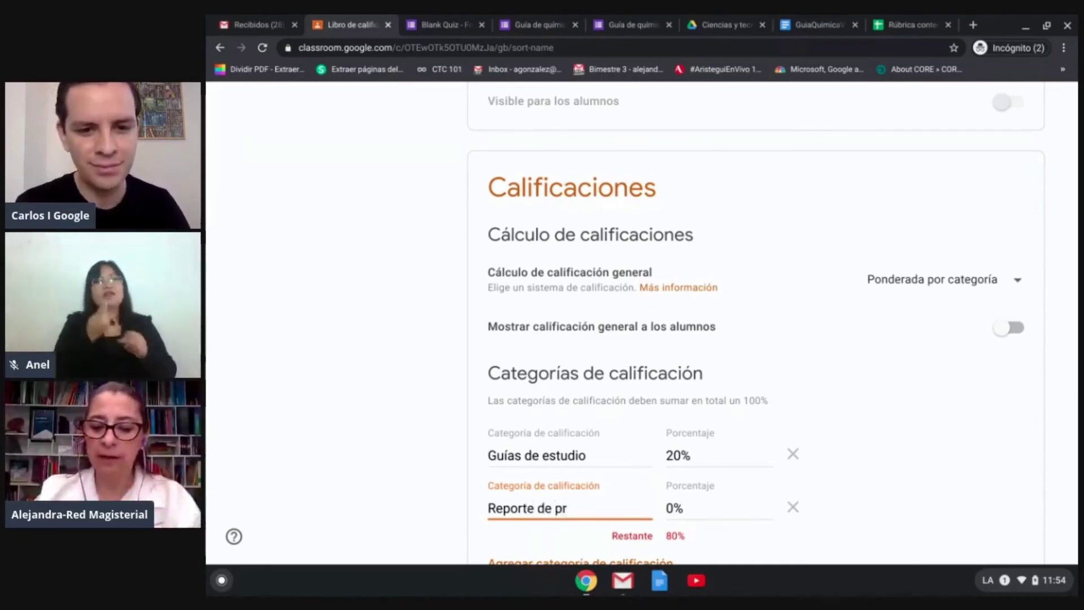
pyautogui.press('BackSpace')
pyautogui.press('BackSpace')
pyautogui.press('BackSpace')
pyautogui.press('BackSpace')
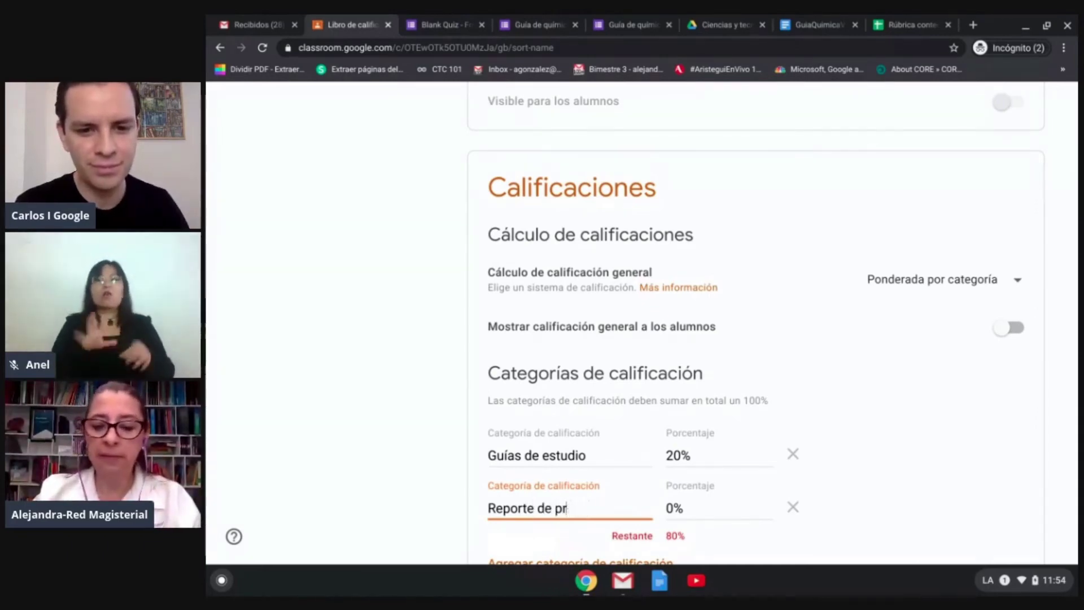
pyautogui.write('átcictca')
pyautogui.press('BackSpace')
pyautogui.press('BackSpace')
pyautogui.write('ica')
pyautogui.click(678, 508)
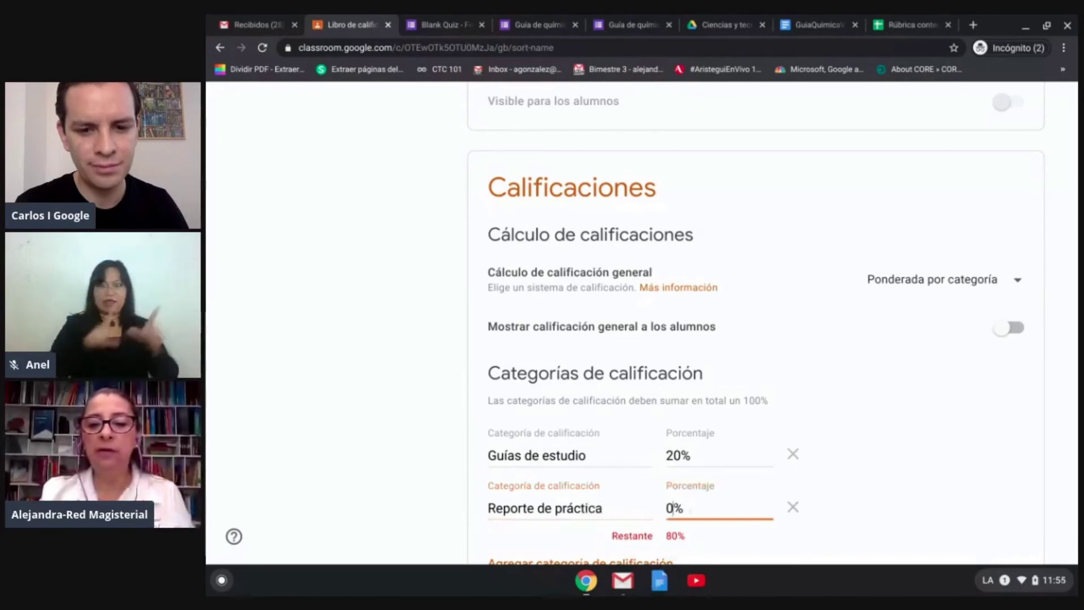
pyautogui.scroll(-1, 803, 445)
pyautogui.press('BackSpace')
pyautogui.write('30')
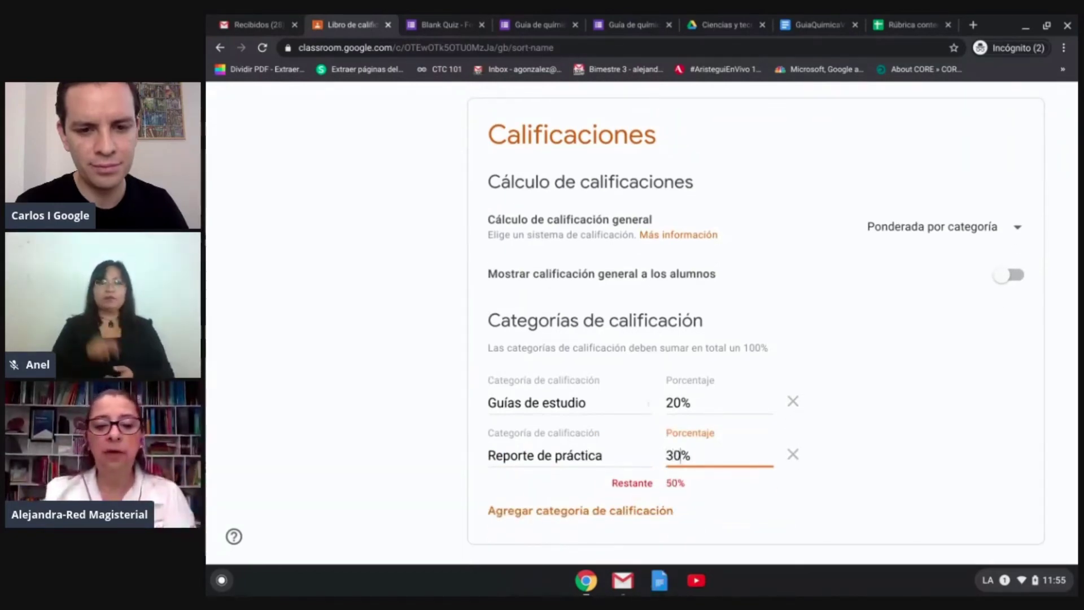
pyautogui.press('Return')
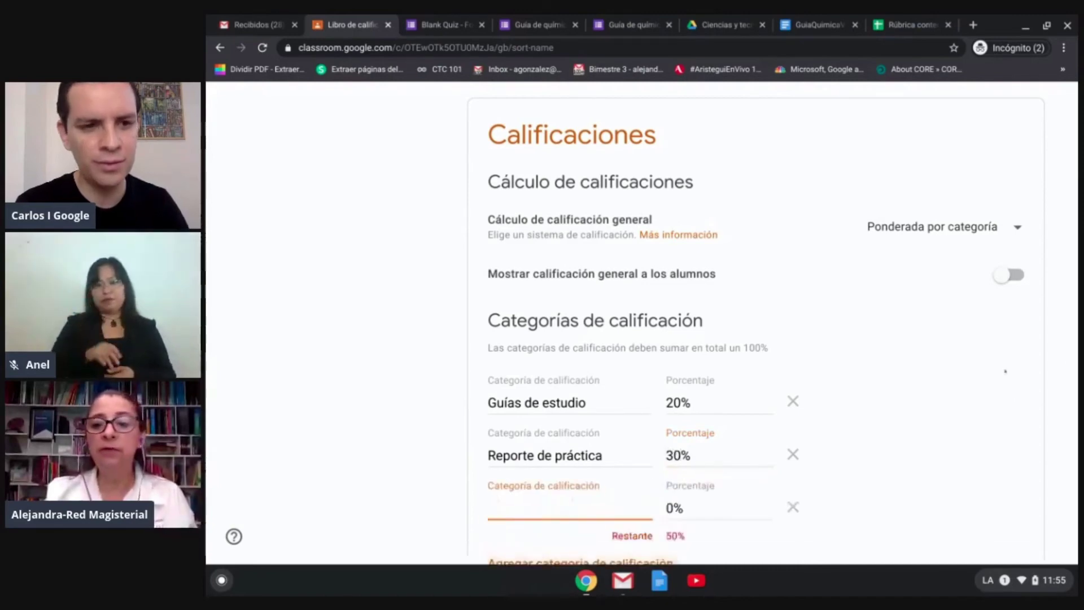
# Review the weighted categories, leaving 50% unassigned, and switch to the Guía de química form
pyautogui.scroll(-1, 911, 340)
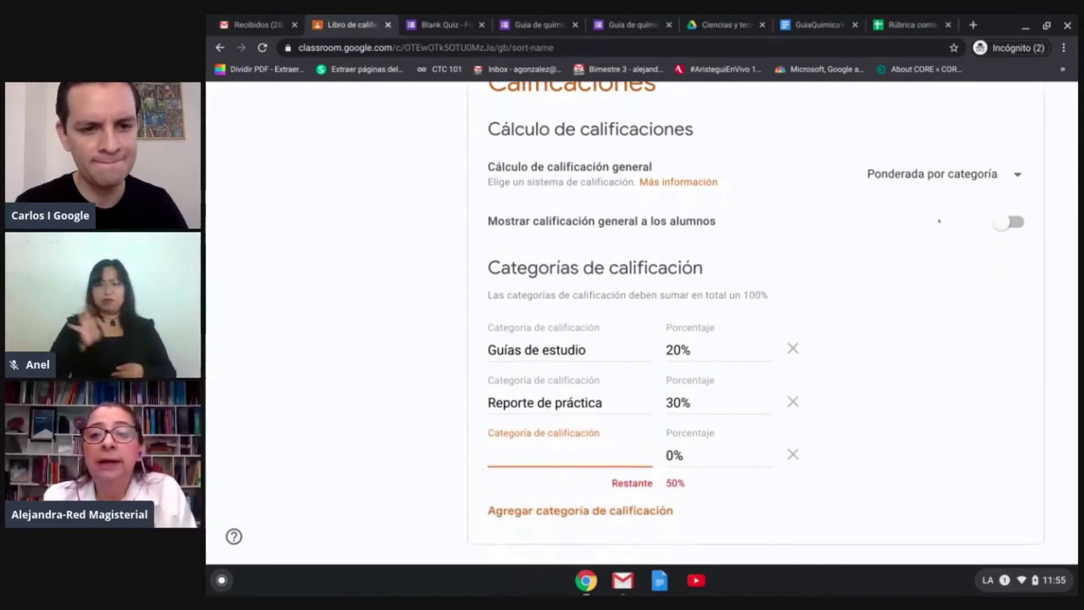
pyautogui.scroll(1, 882, 306)
pyautogui.scroll(1, 882, 306)
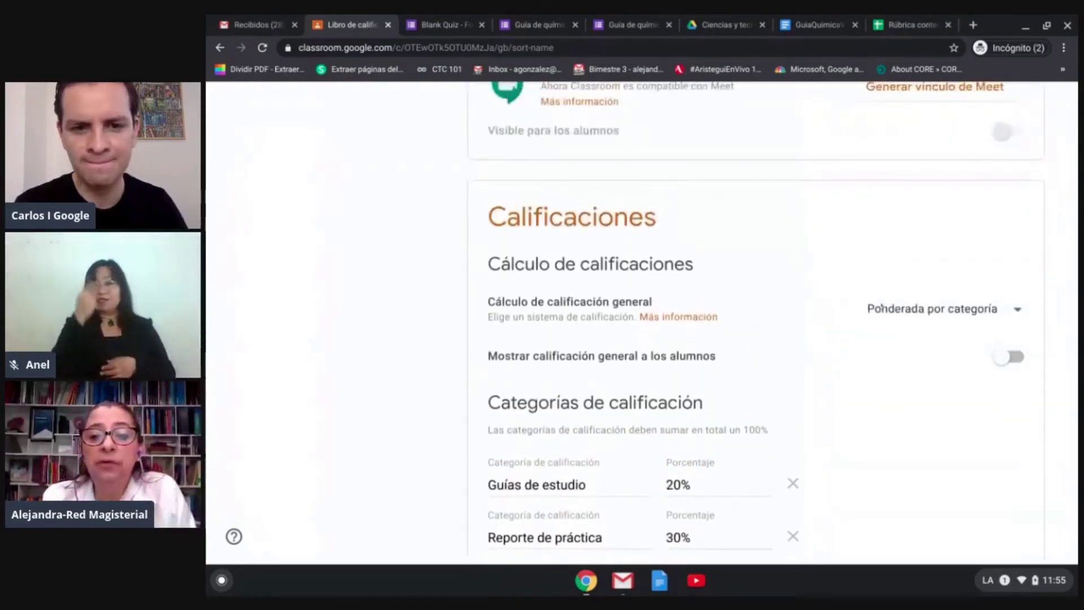
pyautogui.scroll(-2, 641, 321)
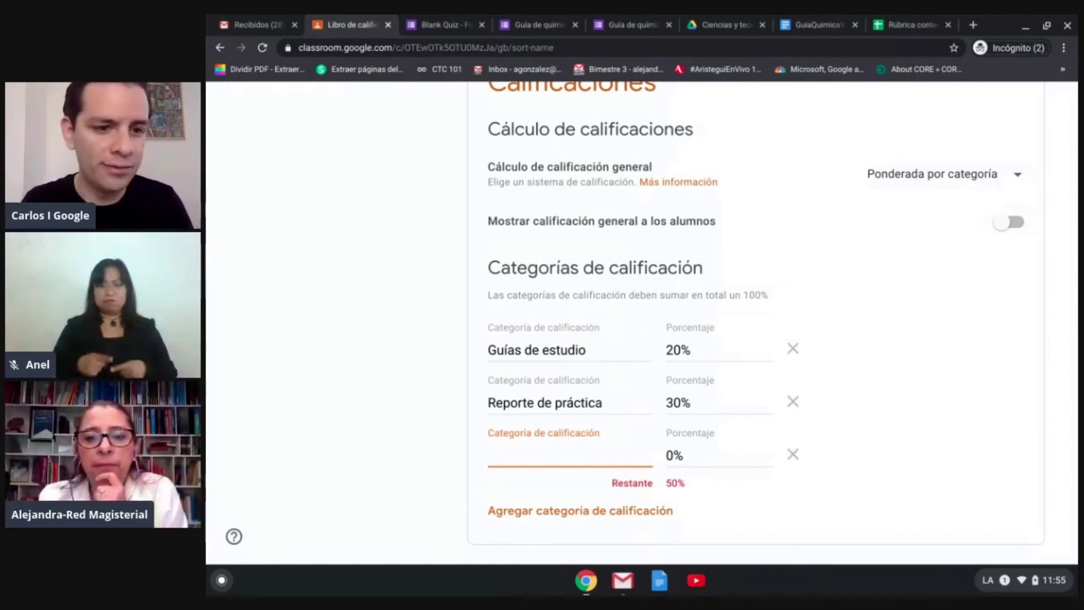
pyautogui.scroll(15, 638, 317)
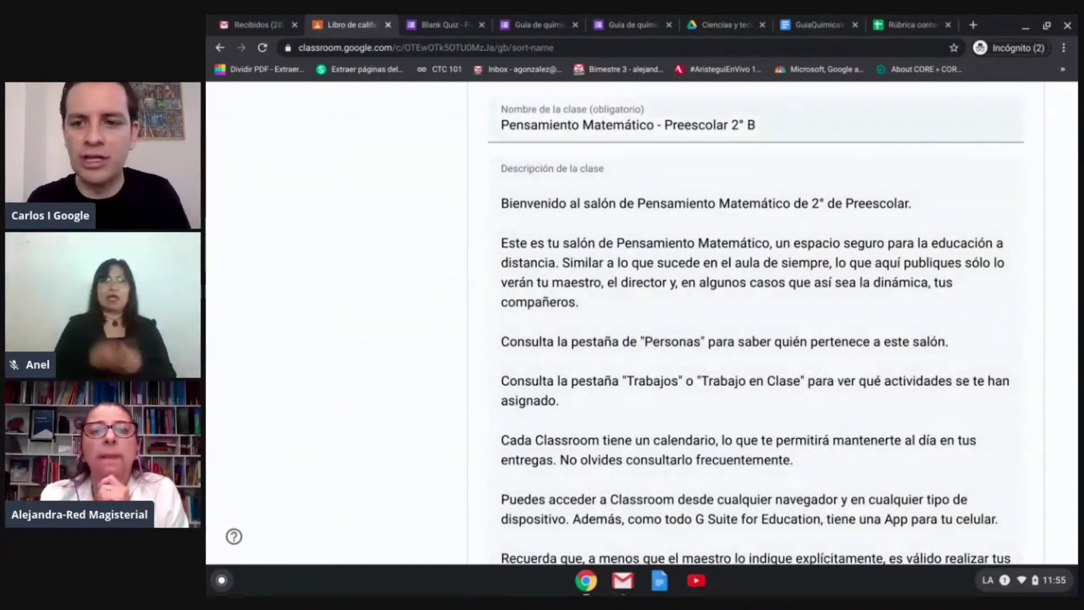
pyautogui.click(621, 28)
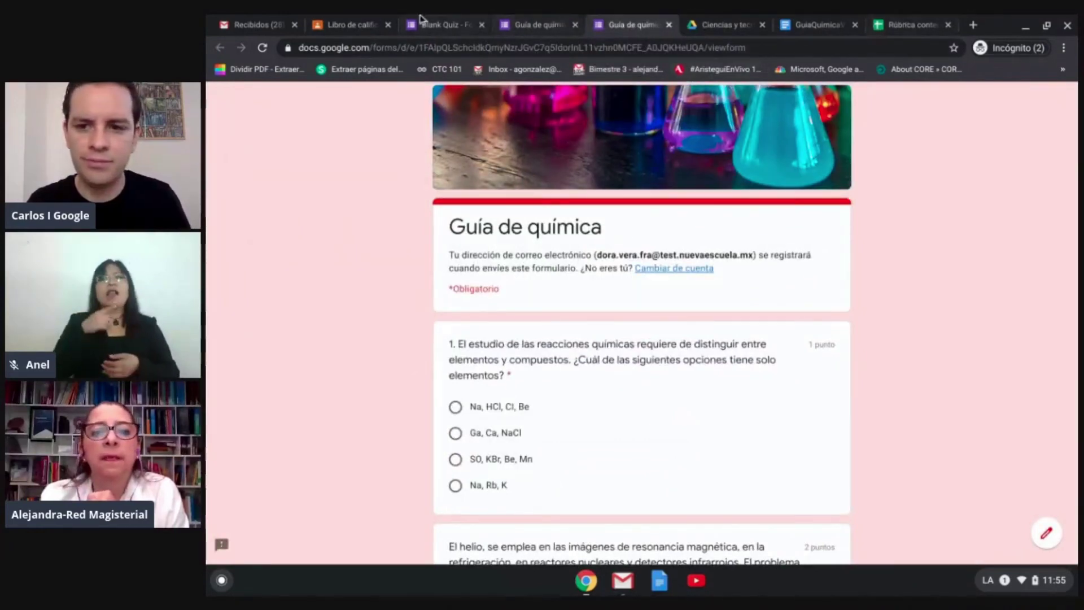
# Scroll through the Guía de química quiz and go back to the Classroom settings
pyautogui.scroll(-5, 642, 122)
pyautogui.scroll(-3, 642, 122)
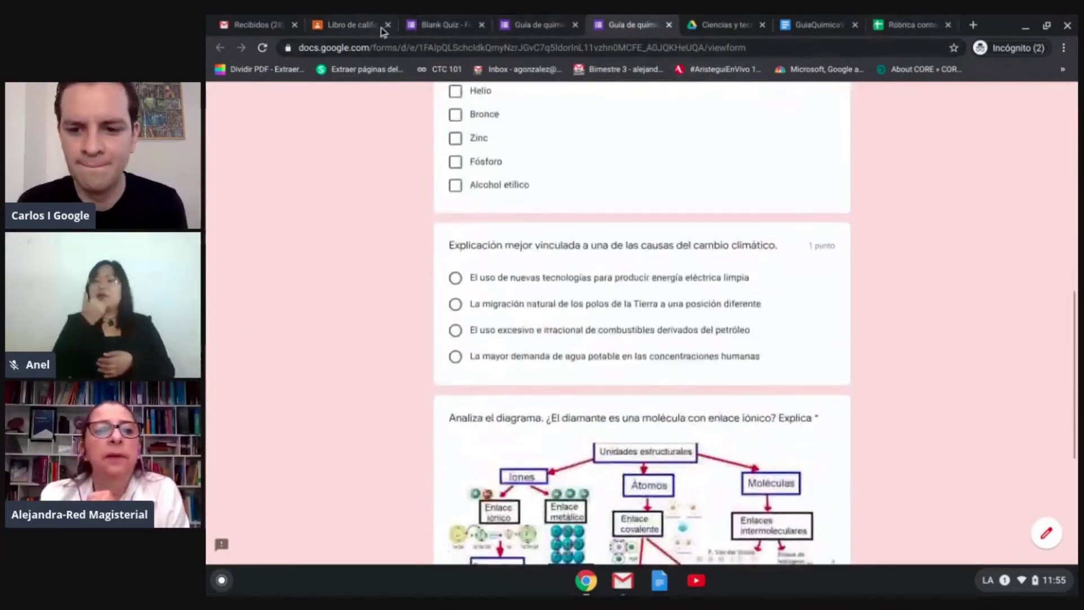
pyautogui.click(345, 25)
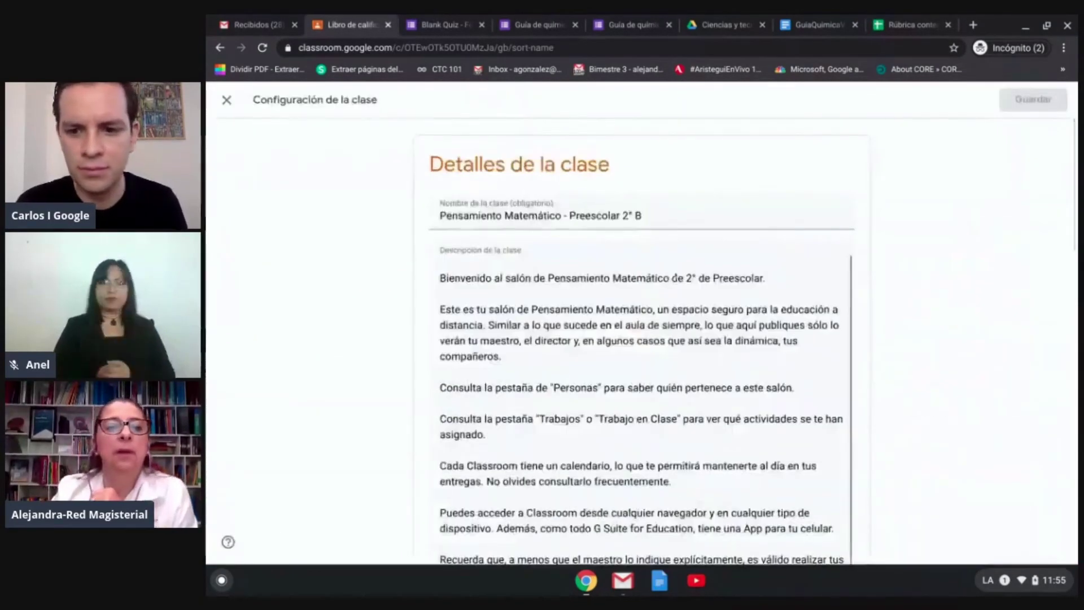
# Discard the unsaved settings and open the handed-in ¿Cuánto mido? work for grading
pyautogui.click(225, 100)
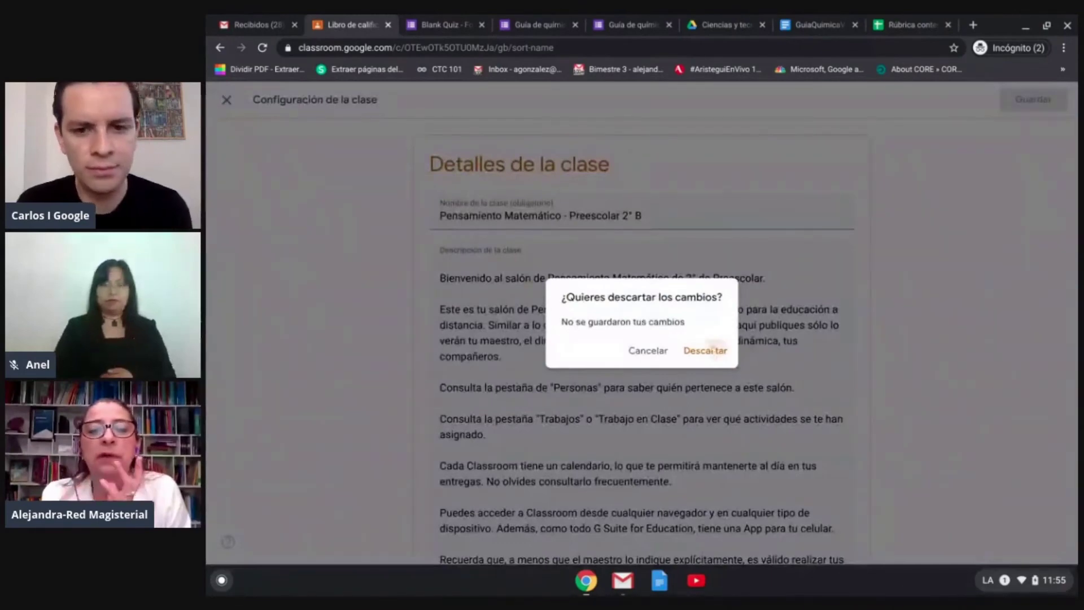
pyautogui.click(705, 350)
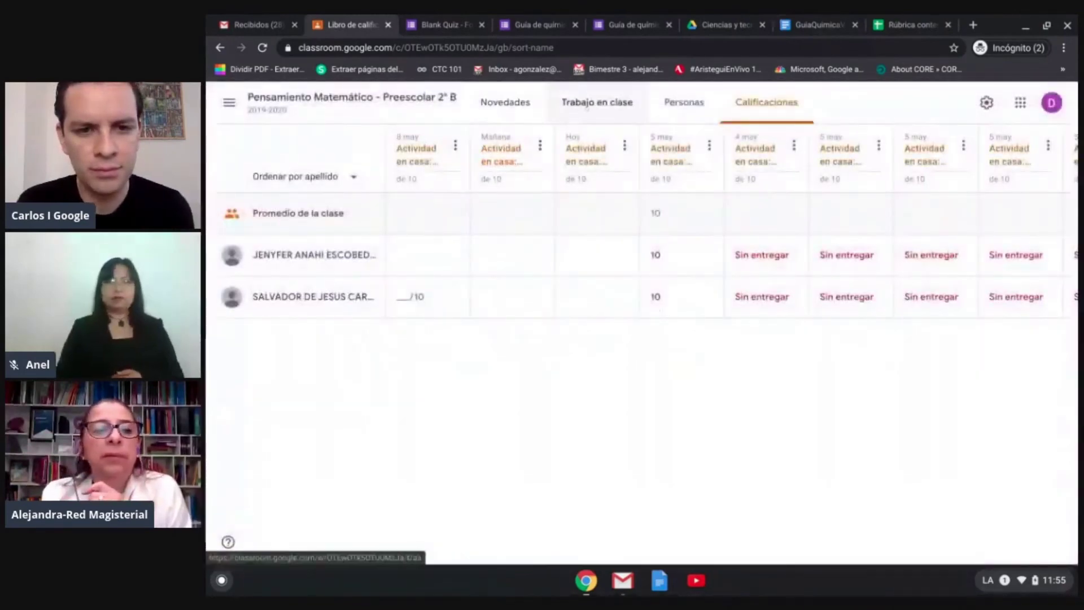
pyautogui.click(417, 149)
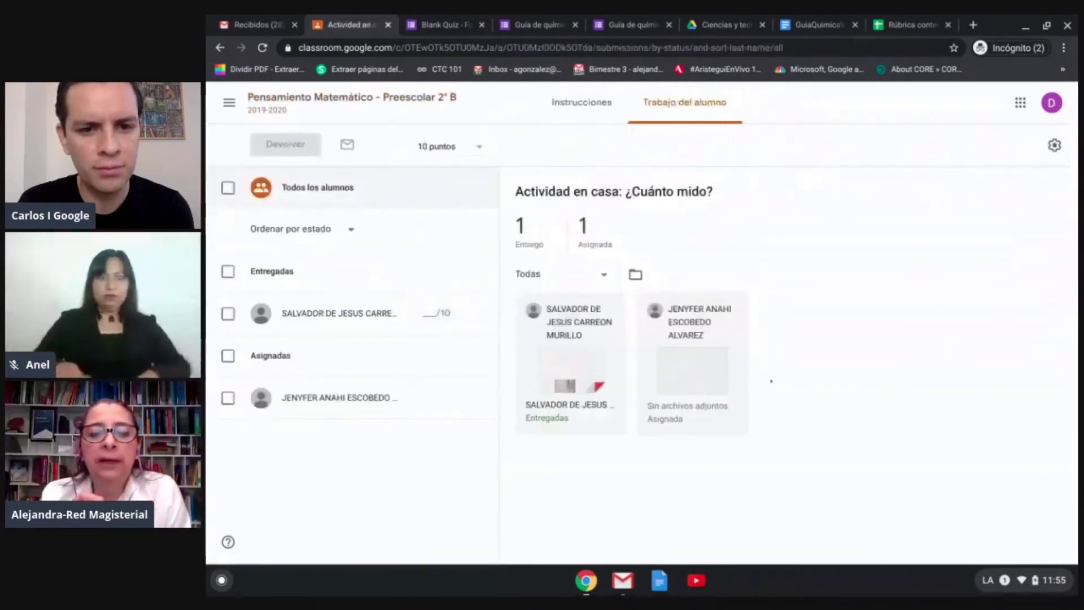
pyautogui.click(576, 353)
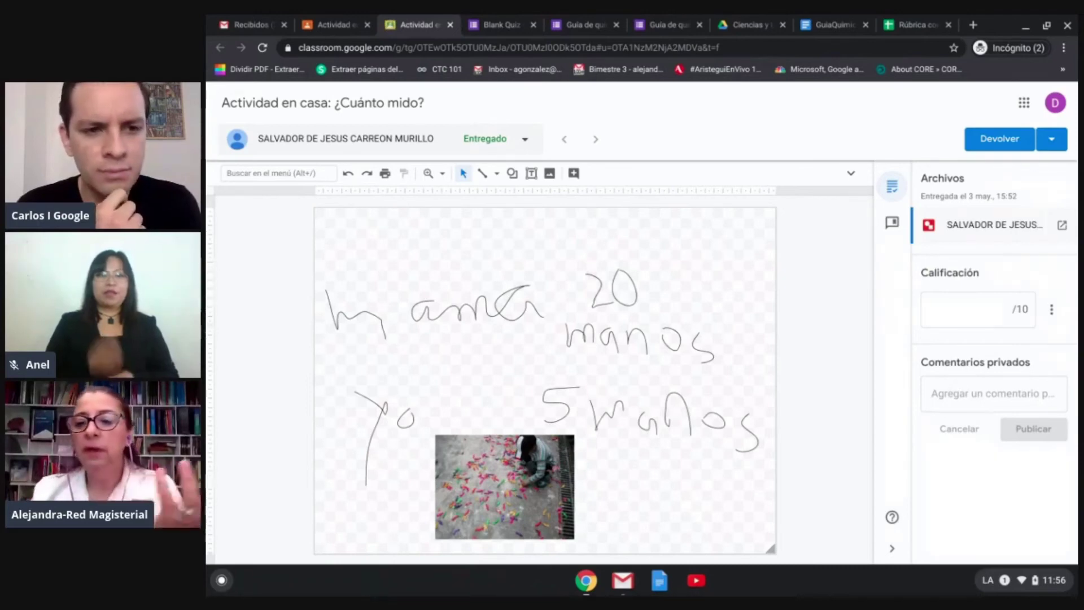
# Post a private comment starting 'Bien hecho', addressed to the student, on the ¿Cuánto mido? submission
pyautogui.click(993, 393)
pyautogui.write('B')
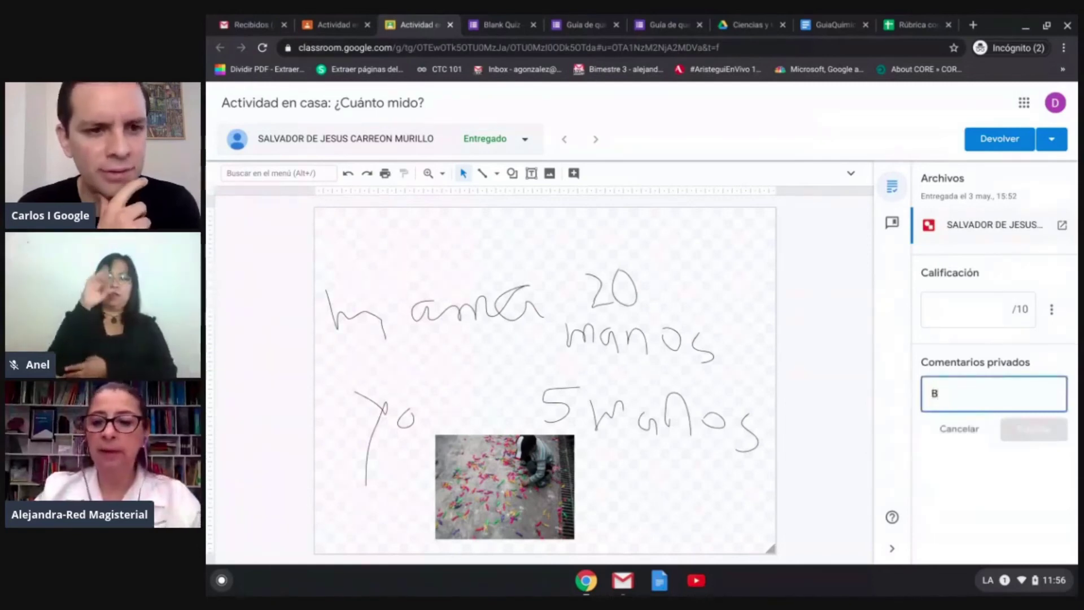
pyautogui.write('ien hecho, alba')
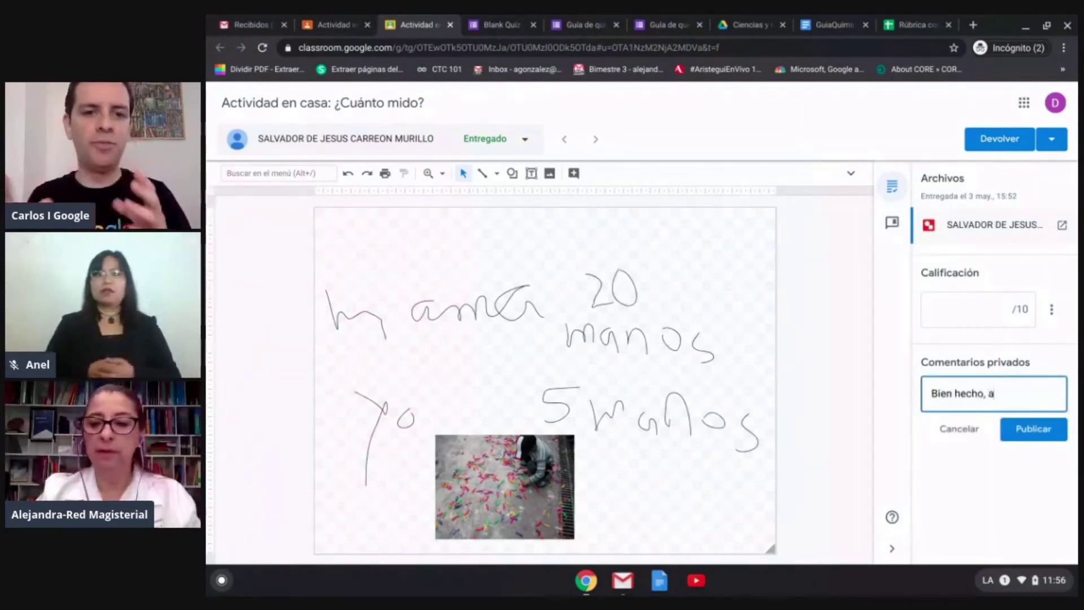
pyautogui.press('BackSpace')
pyautogui.press('BackSpace')
pyautogui.press('BackSpace')
pyautogui.press('BackSpace')
pyautogui.write('Salvador')
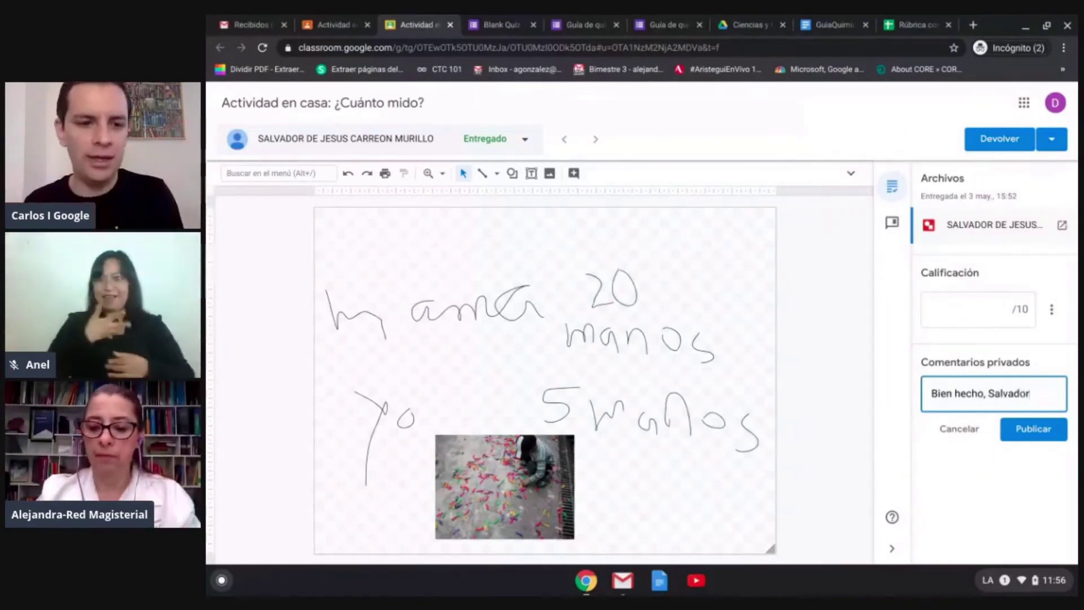
pyautogui.write(', adasdas')
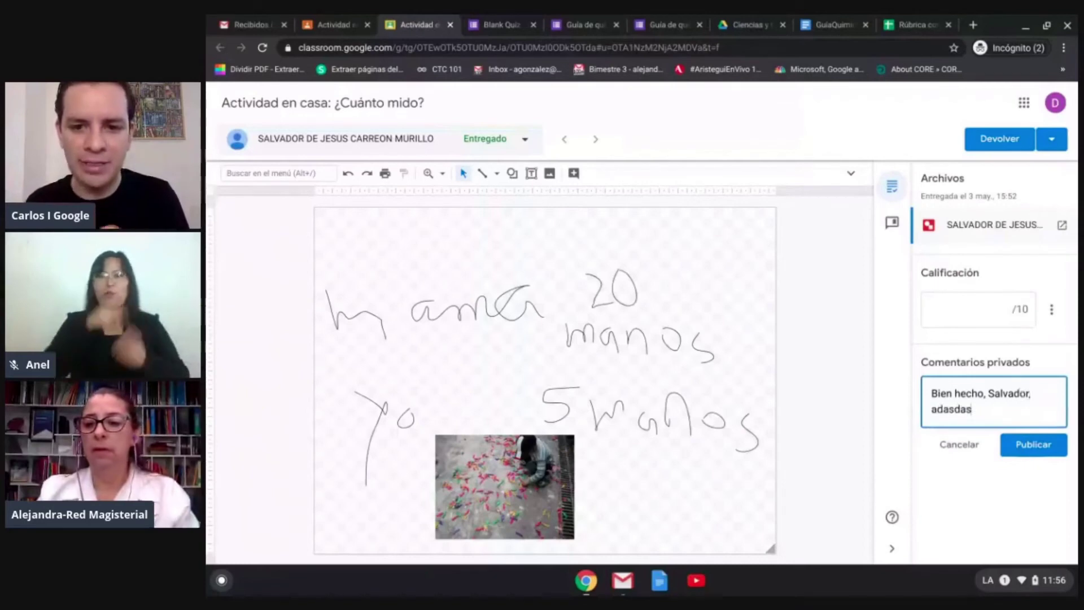
pyautogui.write('dasdasdasdasdads')
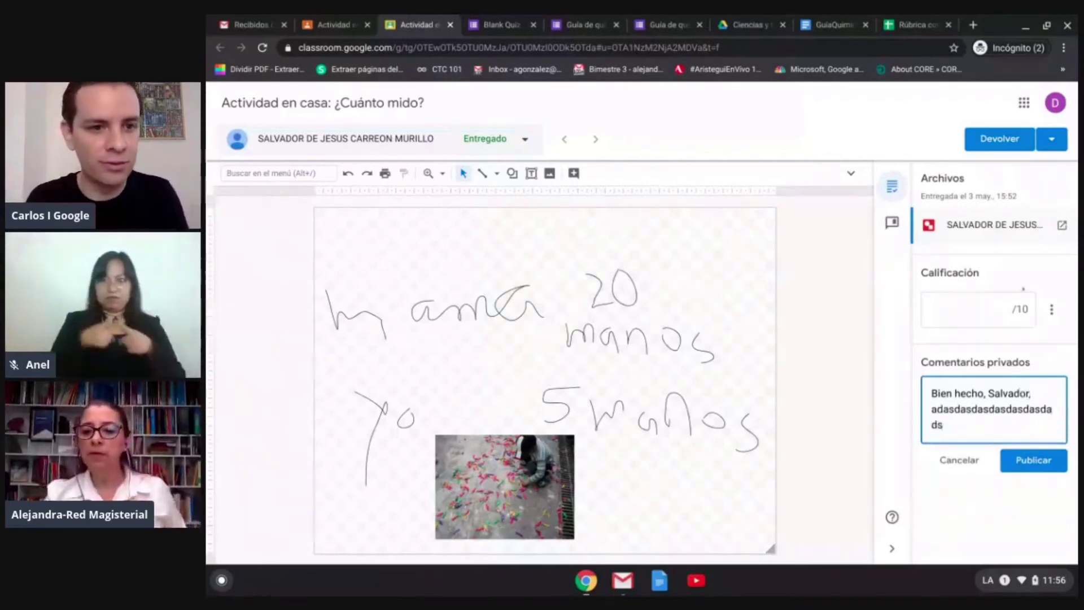
pyautogui.scroll(5, 1023, 517)
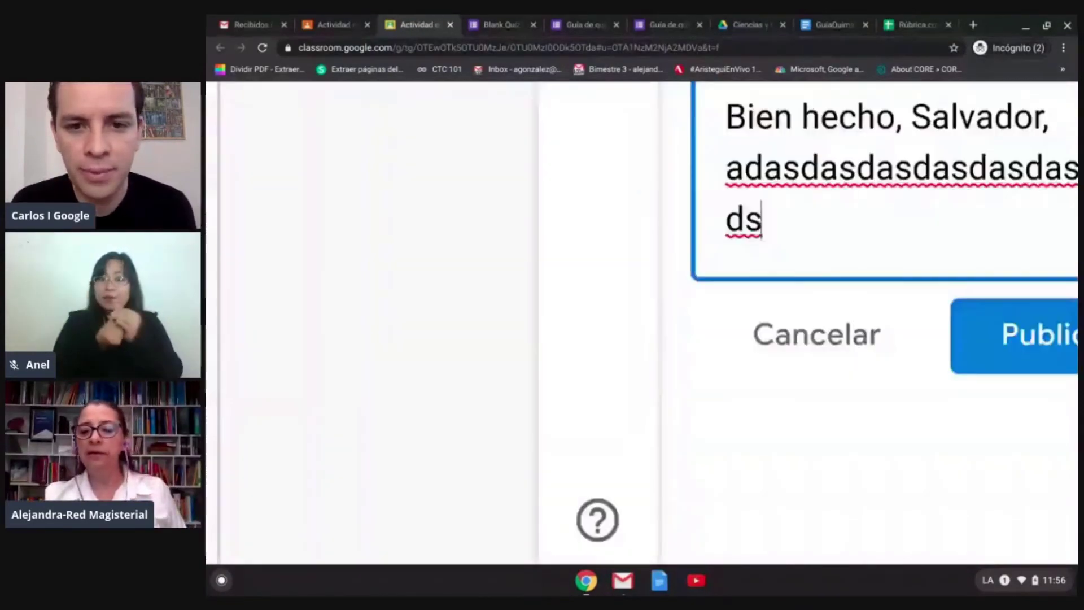
pyautogui.scroll(-5, 994, 410)
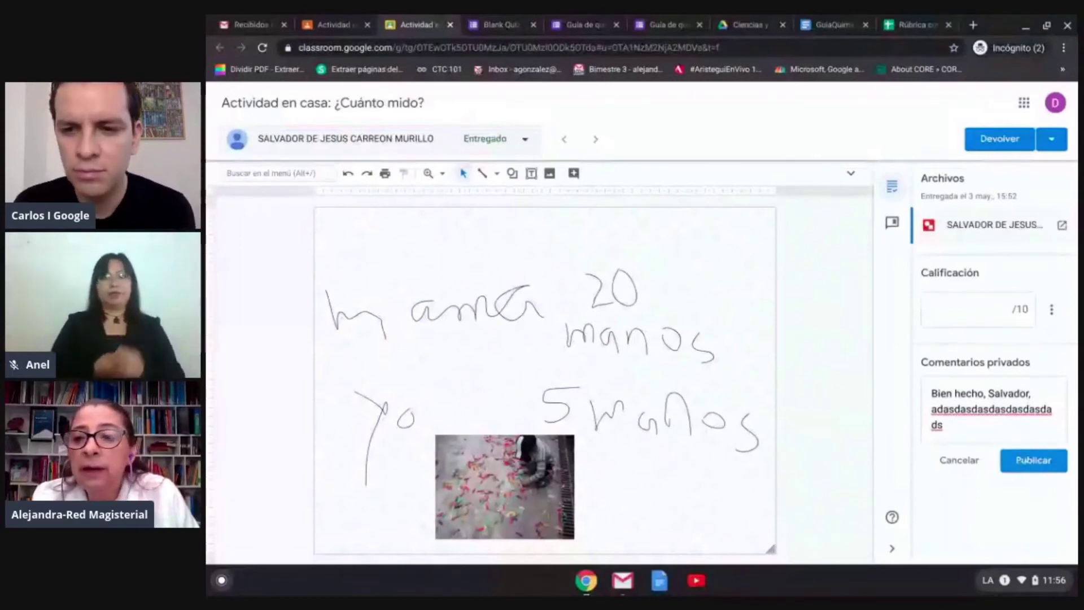
pyautogui.click(1033, 460)
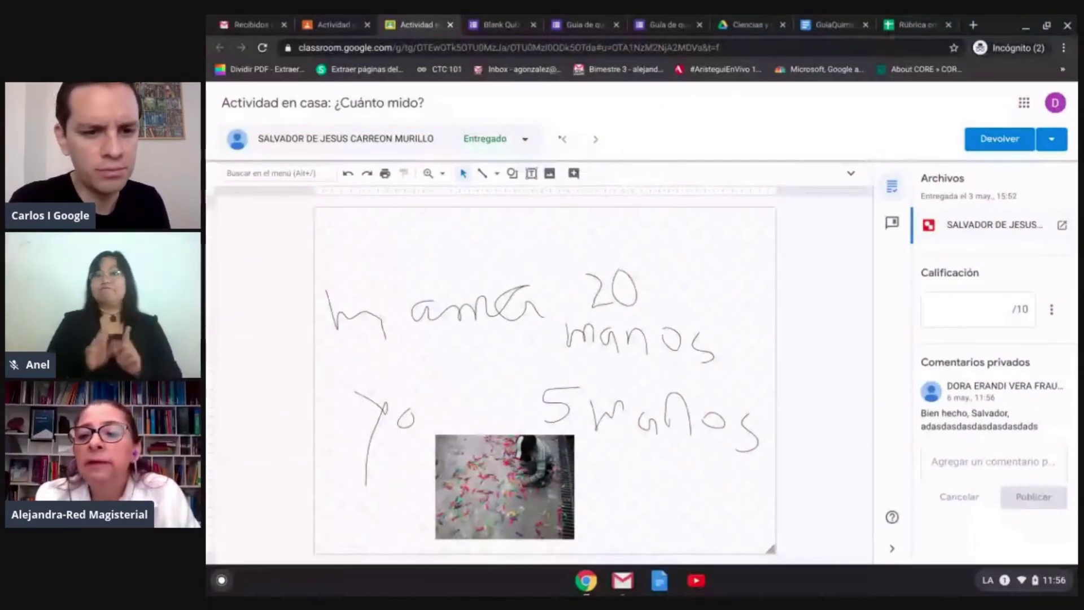
# Grade the ¿Cuánto mido? submission 10 out of 10 and return it to the student
pyautogui.click(1000, 138)
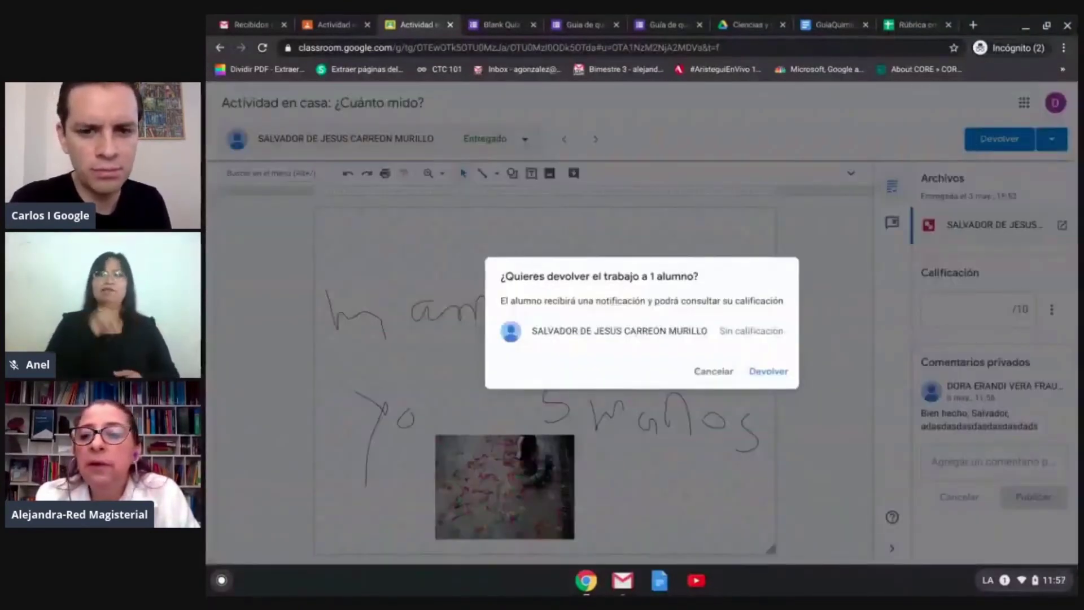
pyautogui.press('Escape')
pyautogui.click(977, 309)
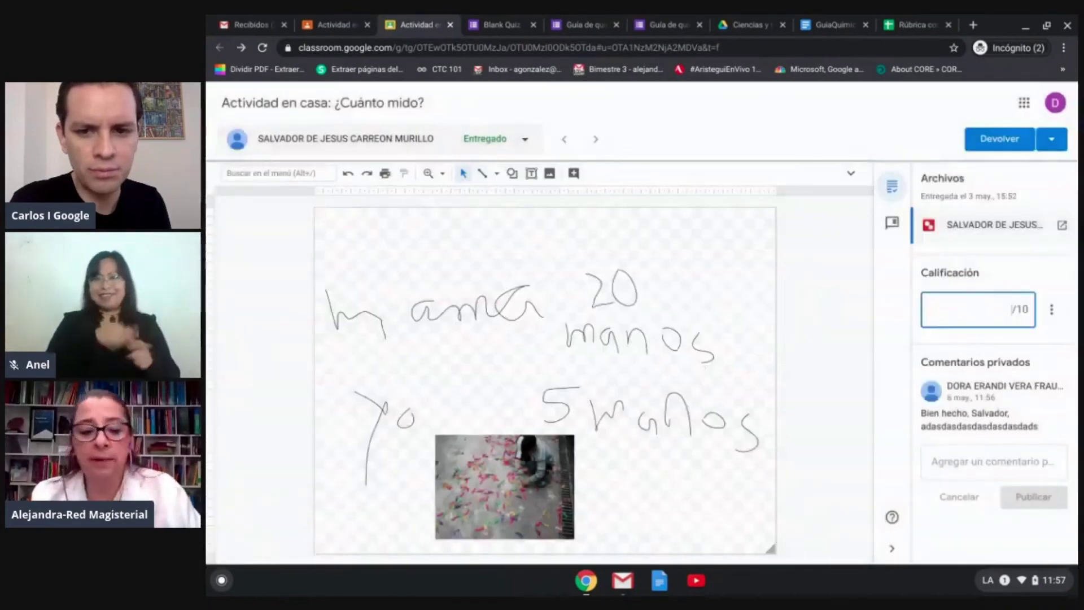
pyautogui.write('10')
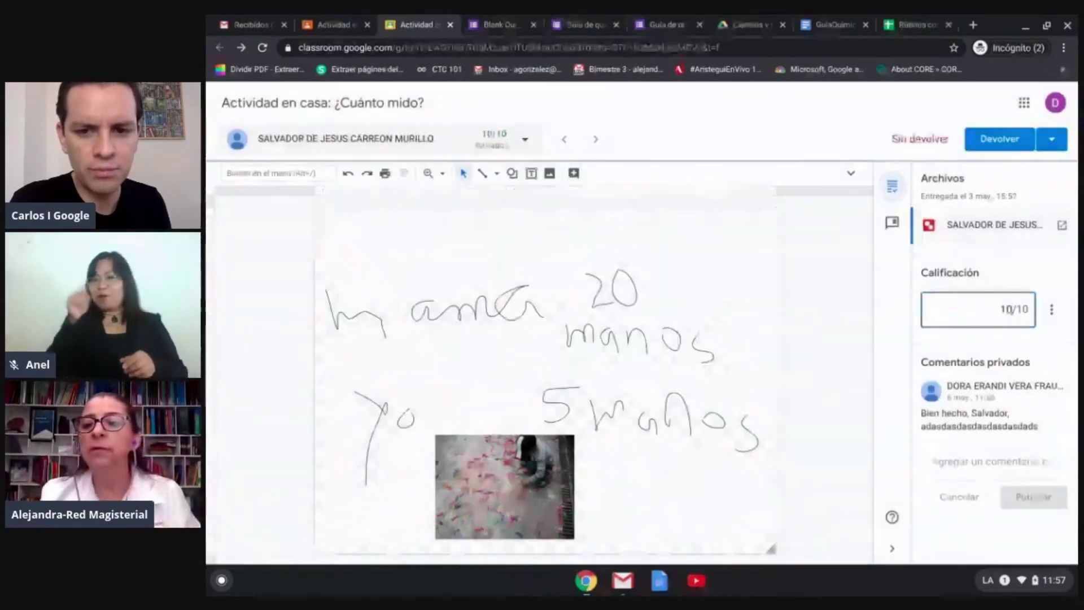
pyautogui.click(988, 139)
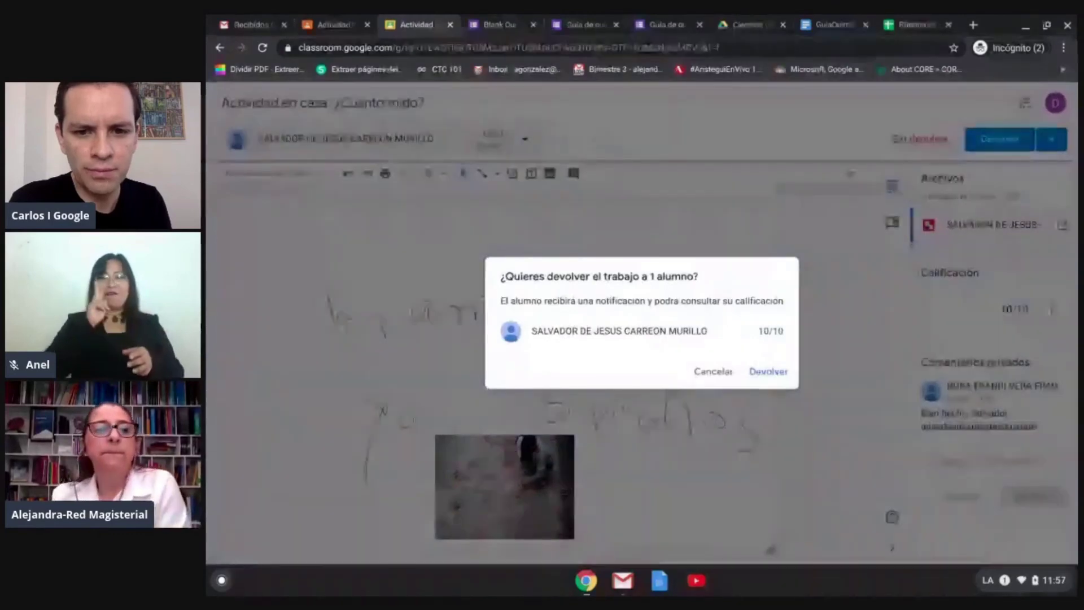
pyautogui.press('Return')
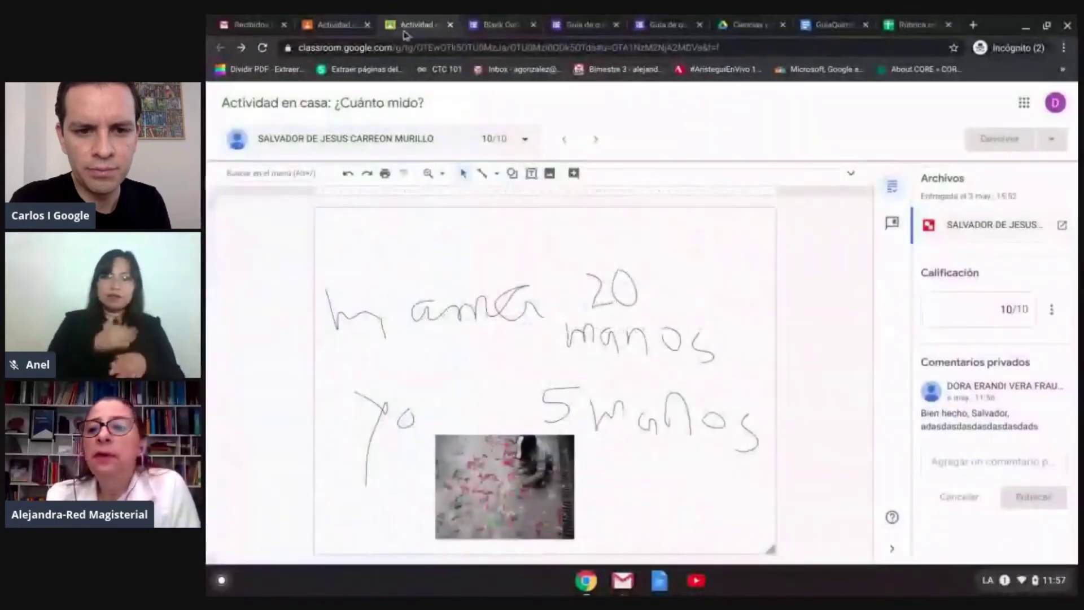
pyautogui.click(337, 25)
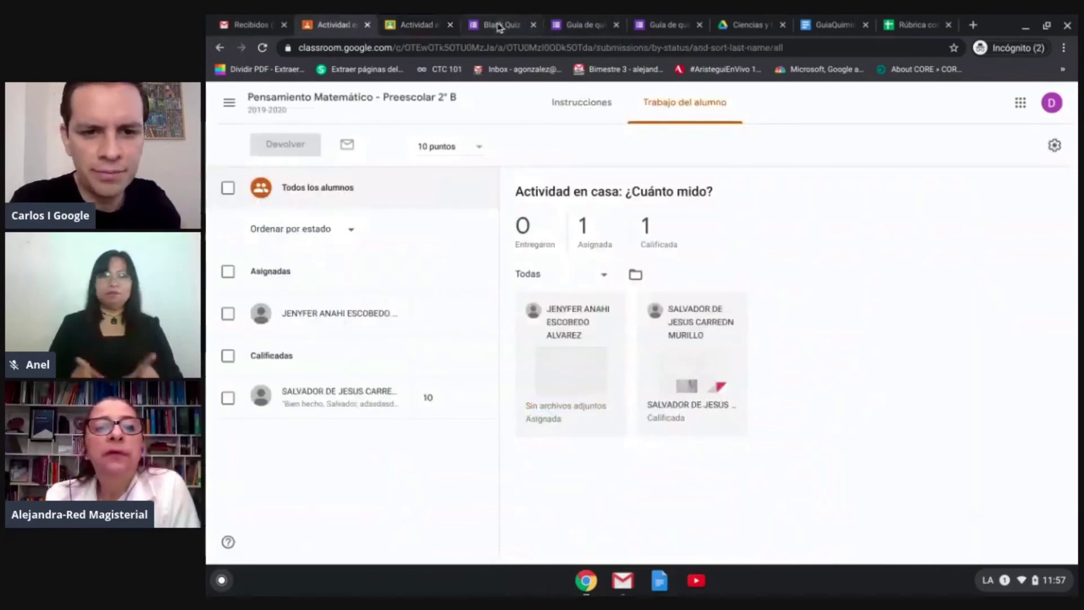
# Open the Pensamiento Matemático Calificaciones gradebook, showing the returned 10 for ¿Cuánto mido?
pyautogui.click(411, 25)
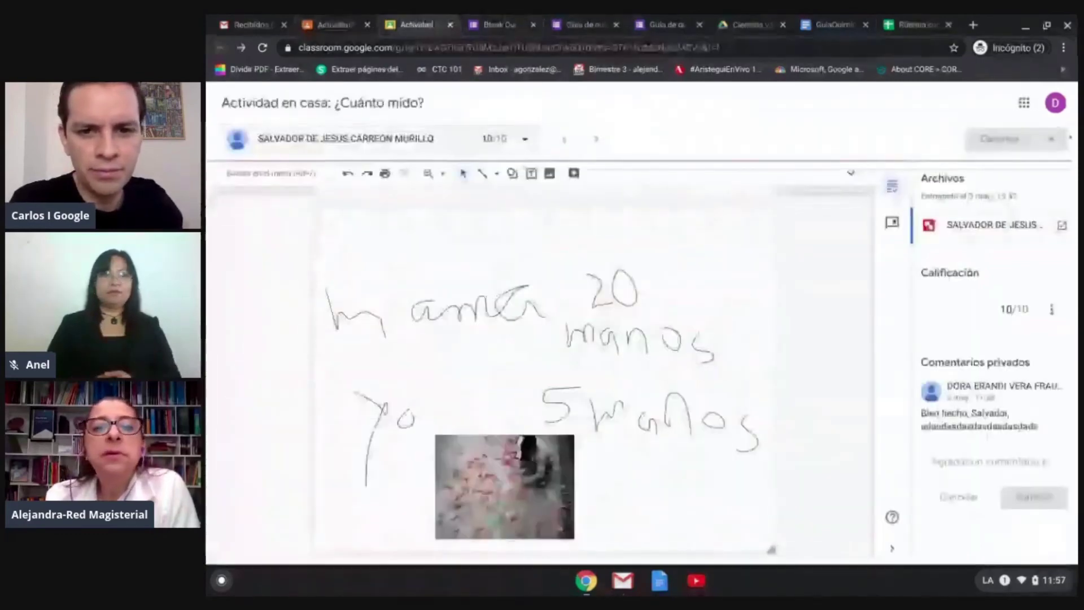
pyautogui.click(502, 25)
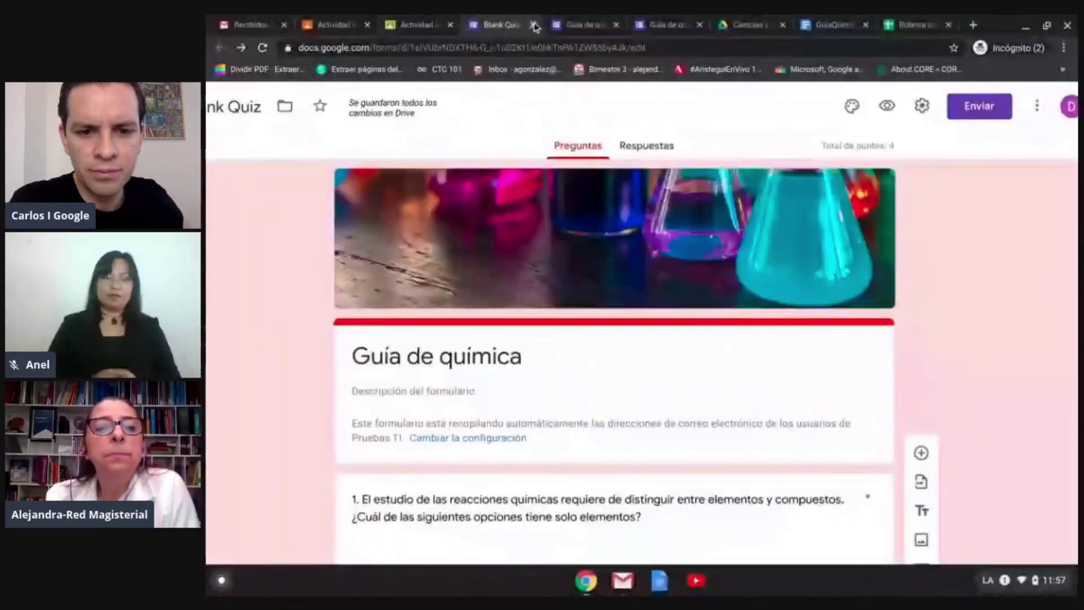
pyautogui.click(421, 26)
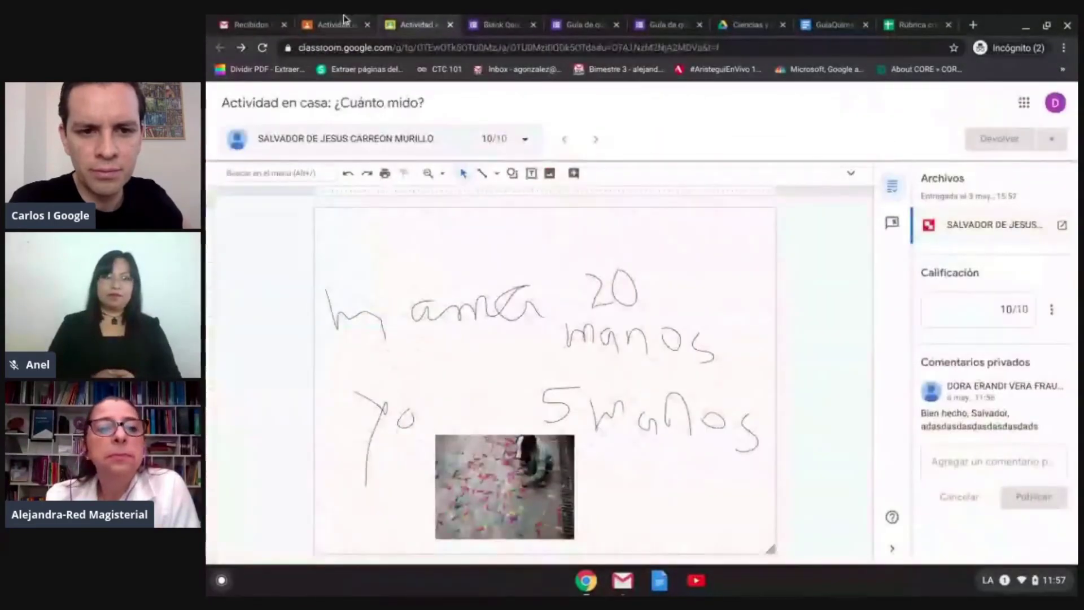
pyautogui.click(335, 25)
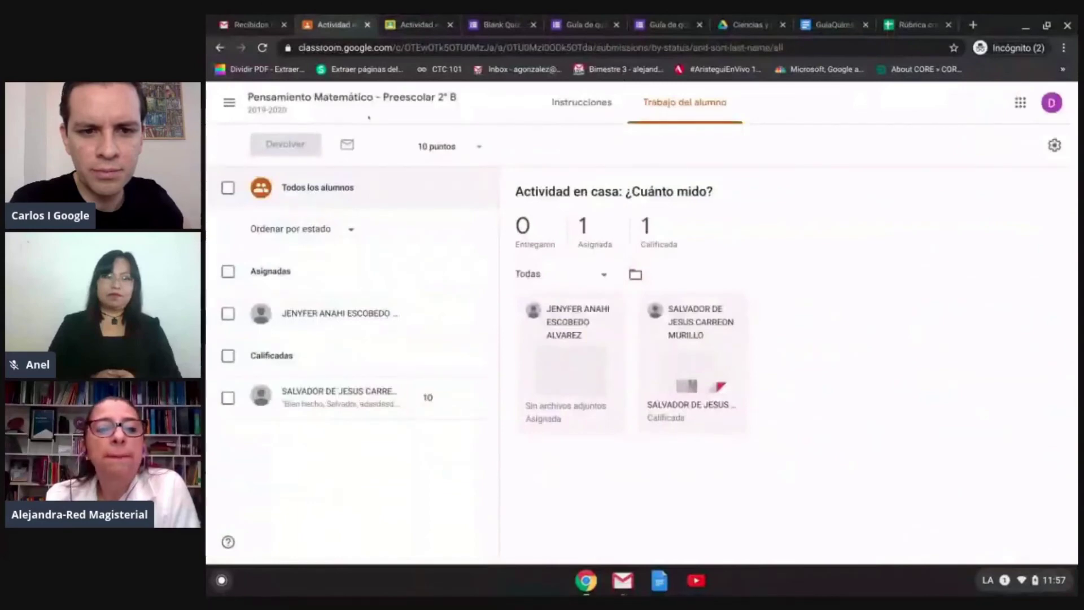
pyautogui.click(351, 98)
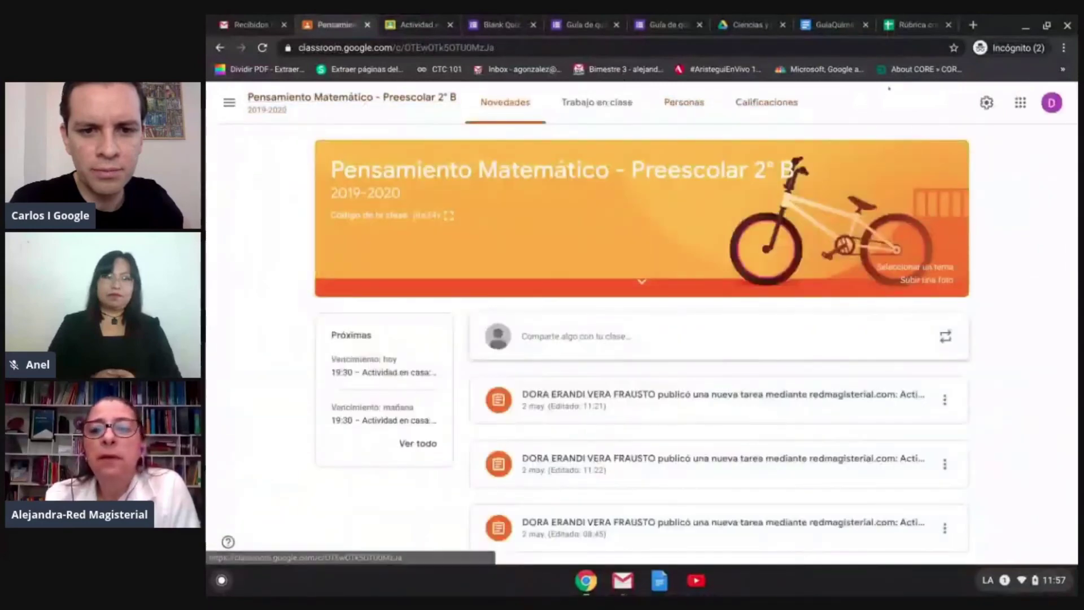
pyautogui.click(766, 102)
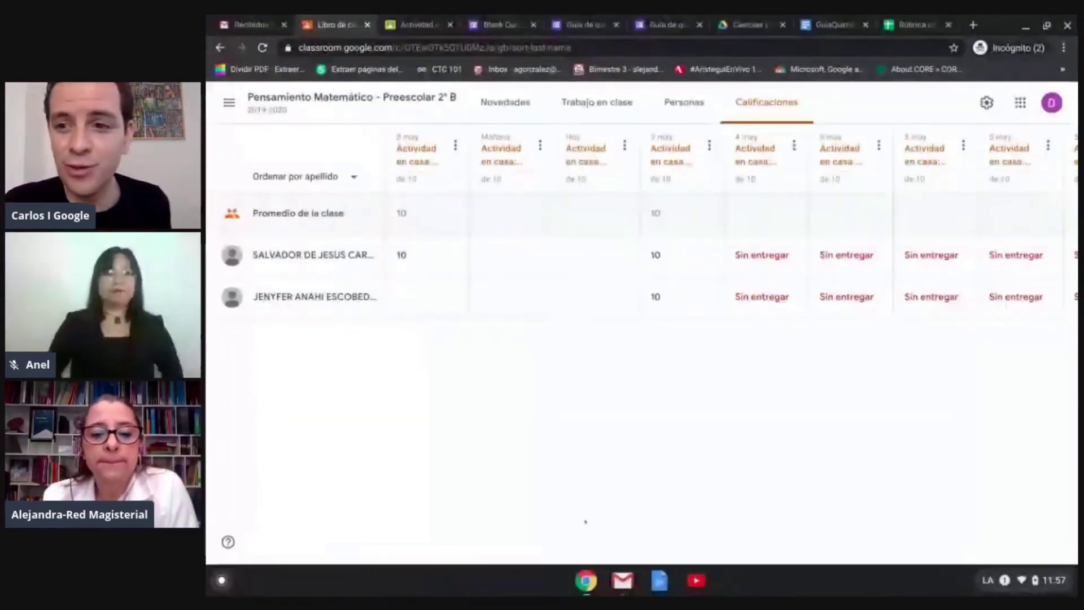
# Present the Edu OnAir Estrategias de evaluación deck full screen from the ¿Dudas? slide
pyautogui.click(585, 582)
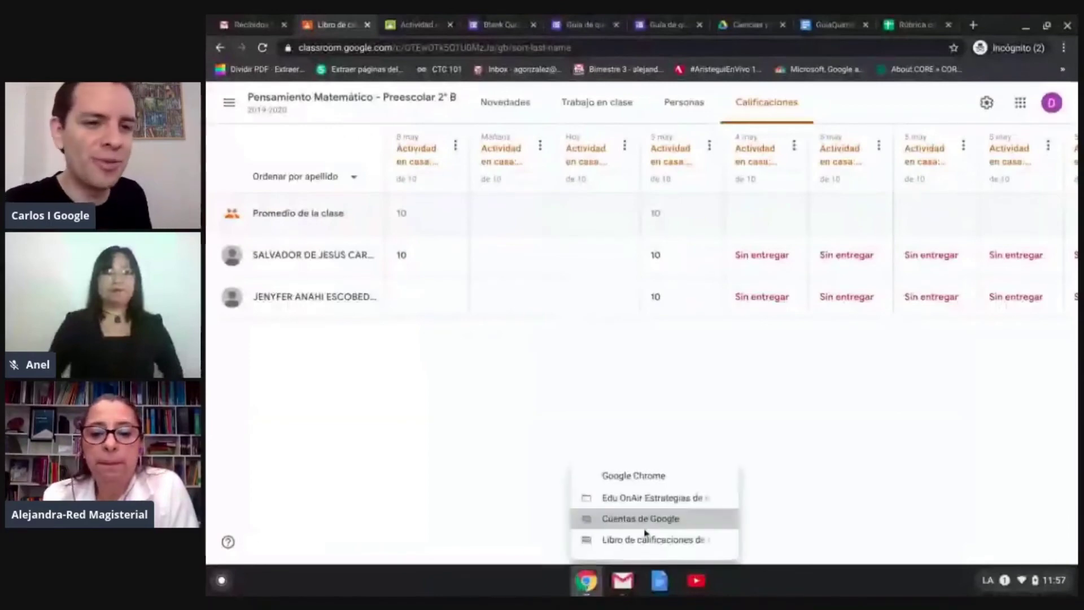
pyautogui.click(604, 493)
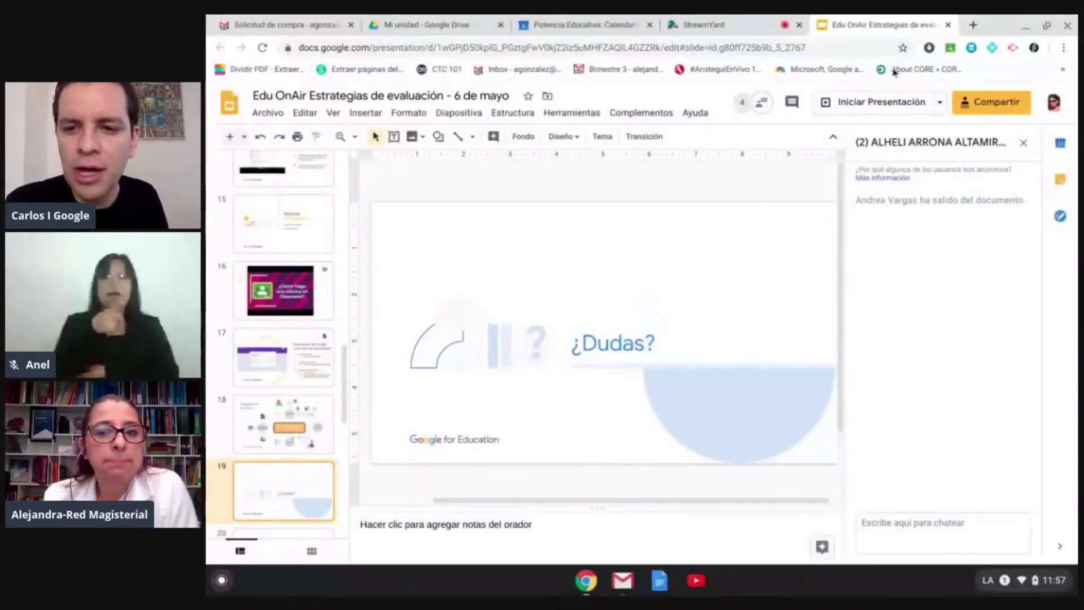
pyautogui.click(873, 108)
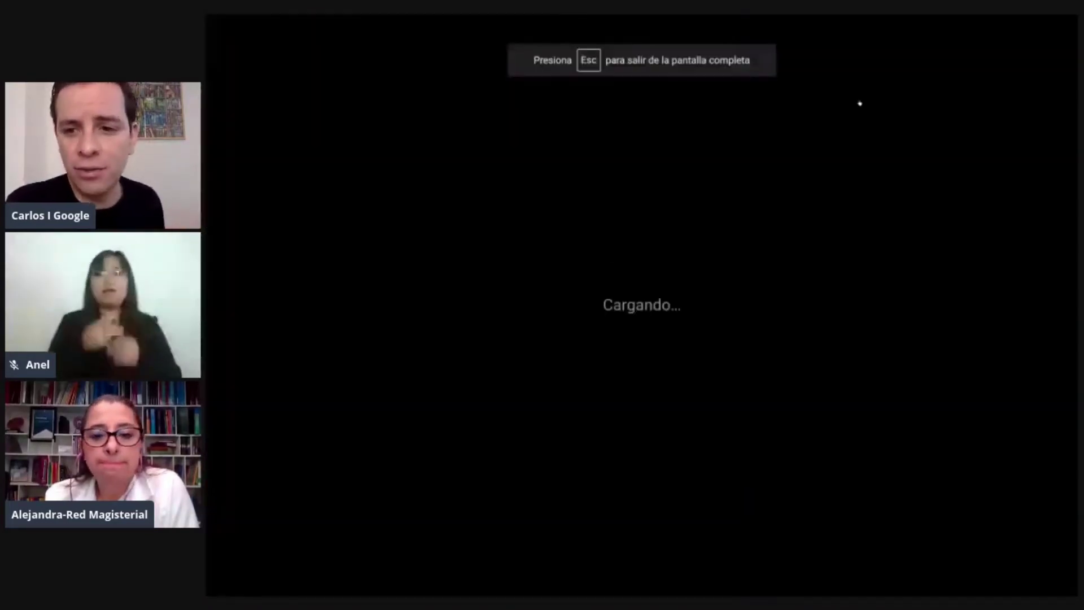
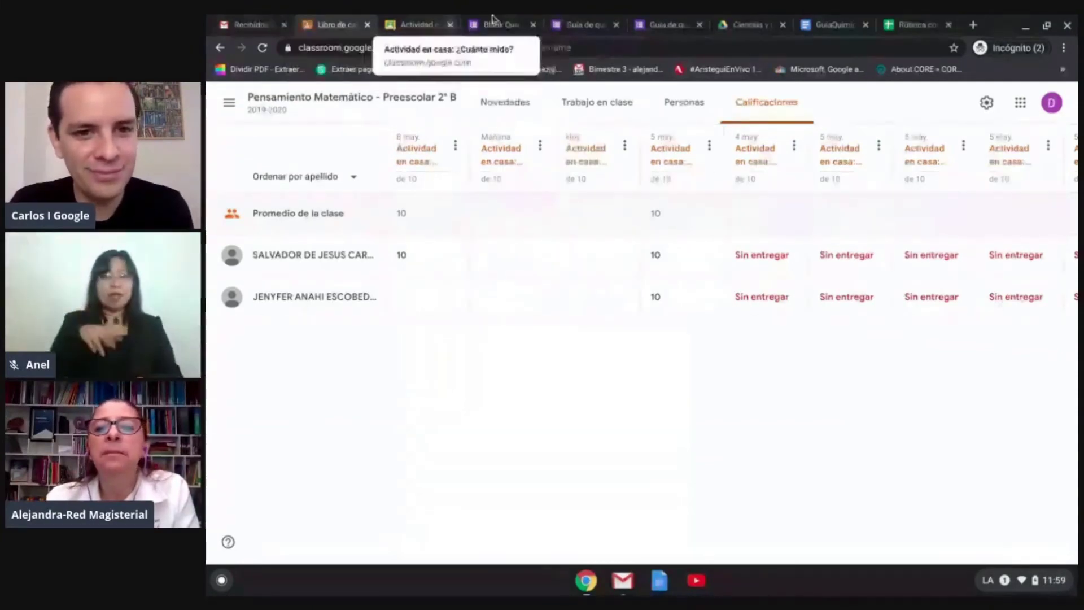
# Leave the Classroom gradebook for the chemistry class folder in Google Drive
pyautogui.click(747, 26)
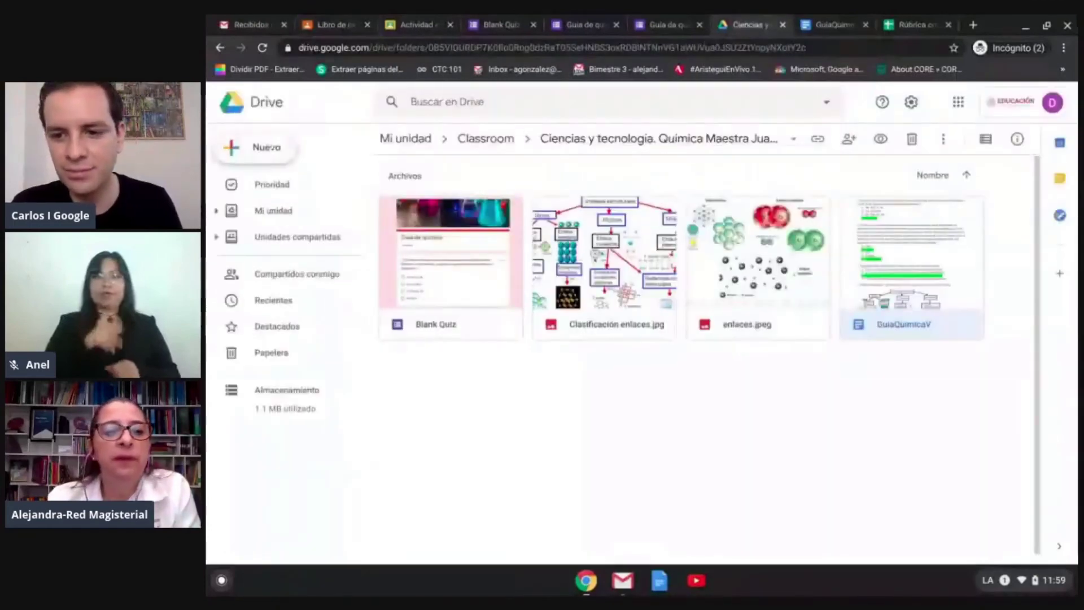
# Create and share a new blank Google Form in the chemistry class Drive folder
pyautogui.click(255, 147)
pyautogui.moveTo(316, 299)
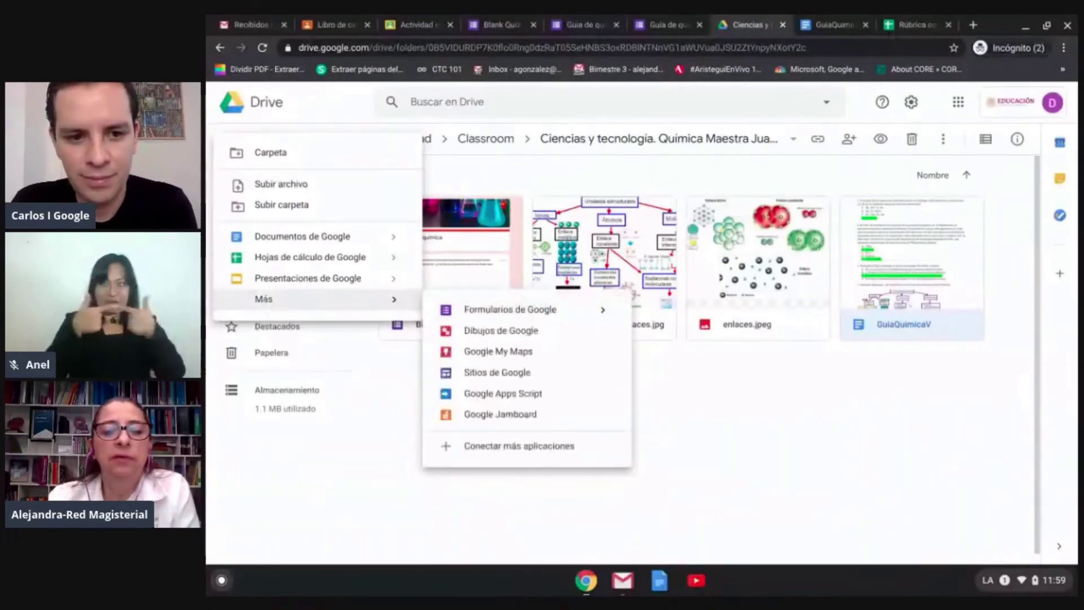
pyautogui.scroll(5, 545, 304)
pyautogui.click(542, 313)
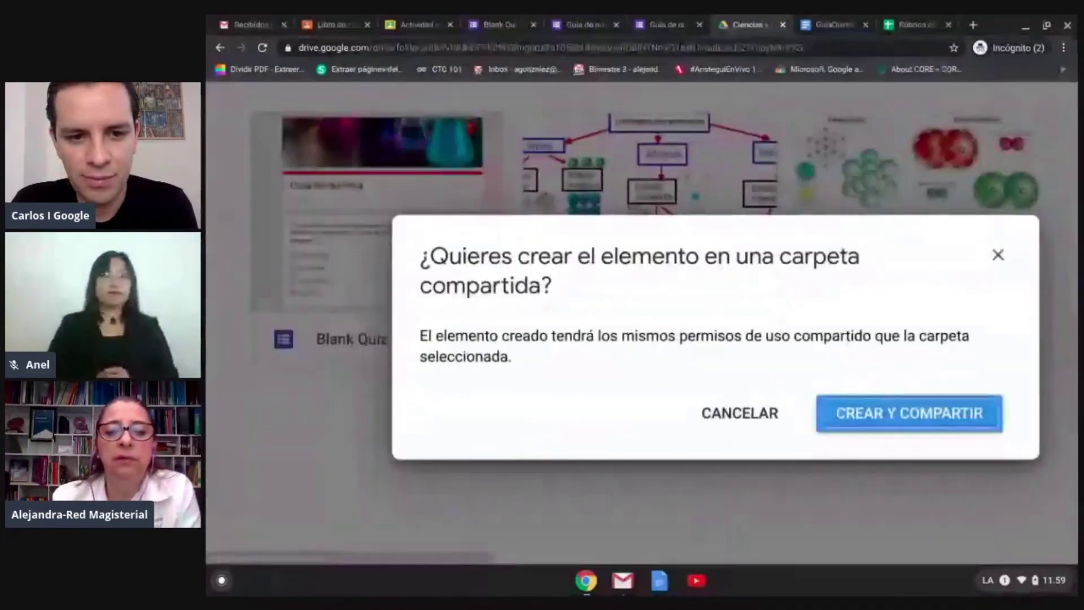
pyautogui.scroll(5, 907, 380)
pyautogui.press('Return')
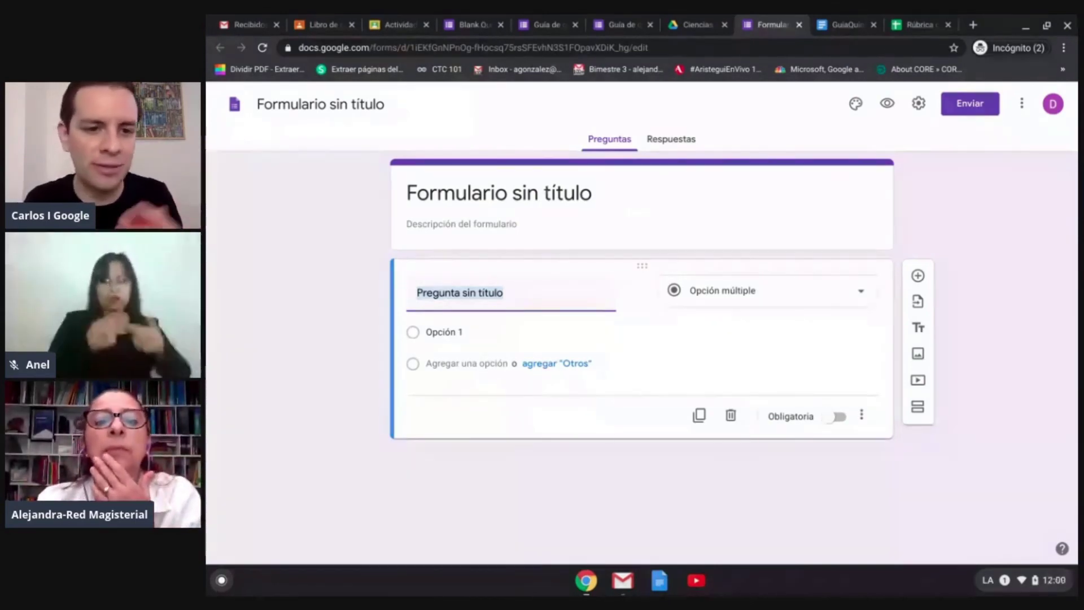
pyautogui.click(498, 192)
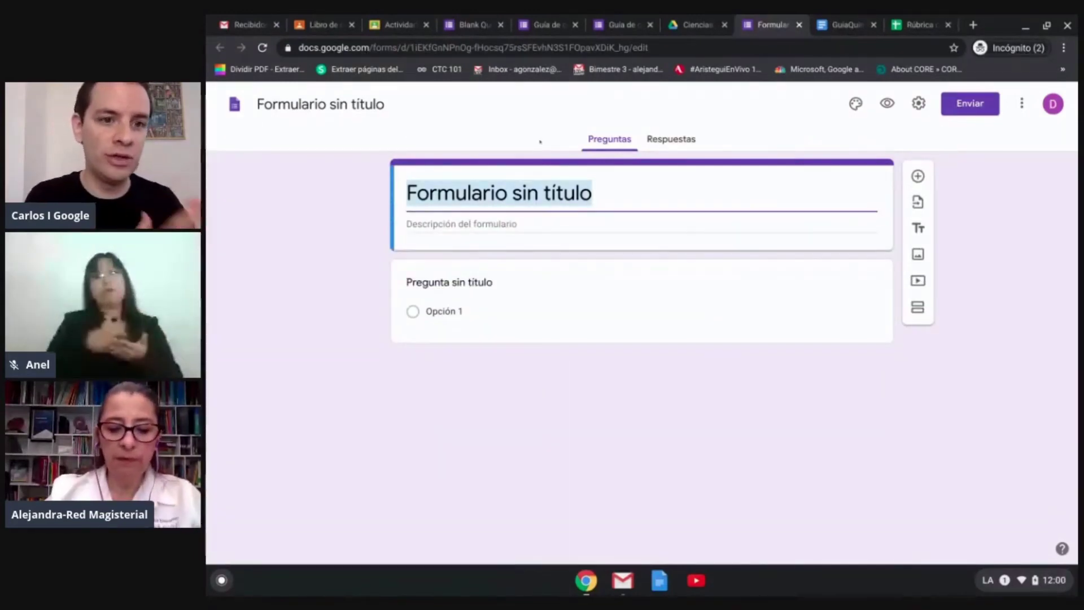
# Title the form 'Ejercicio' and type placeholder text for the first question
pyautogui.write('Ejercico')
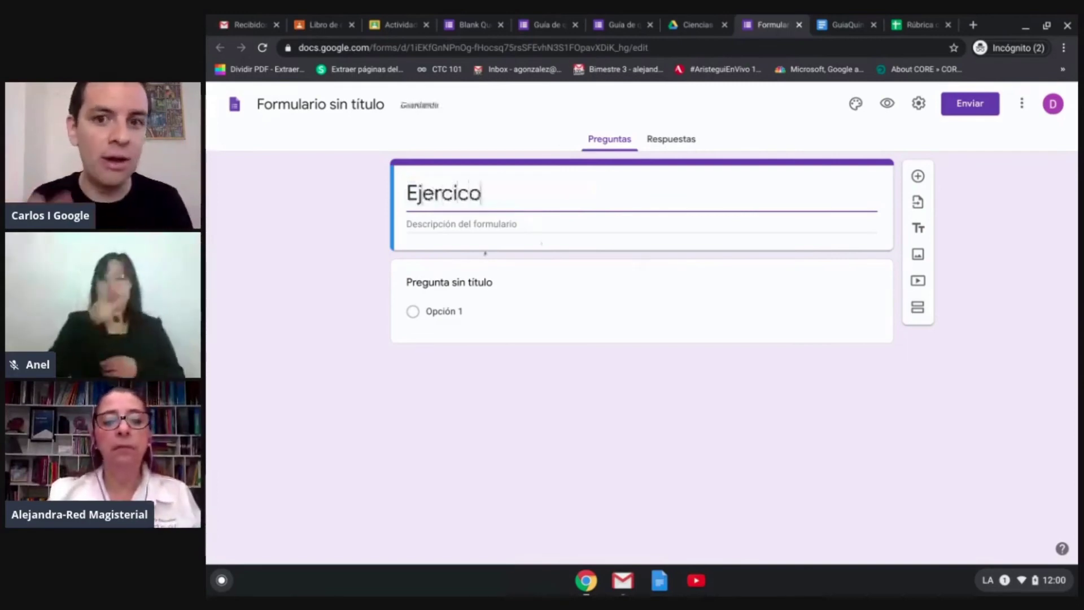
pyautogui.press('BackSpace')
pyautogui.write('io')
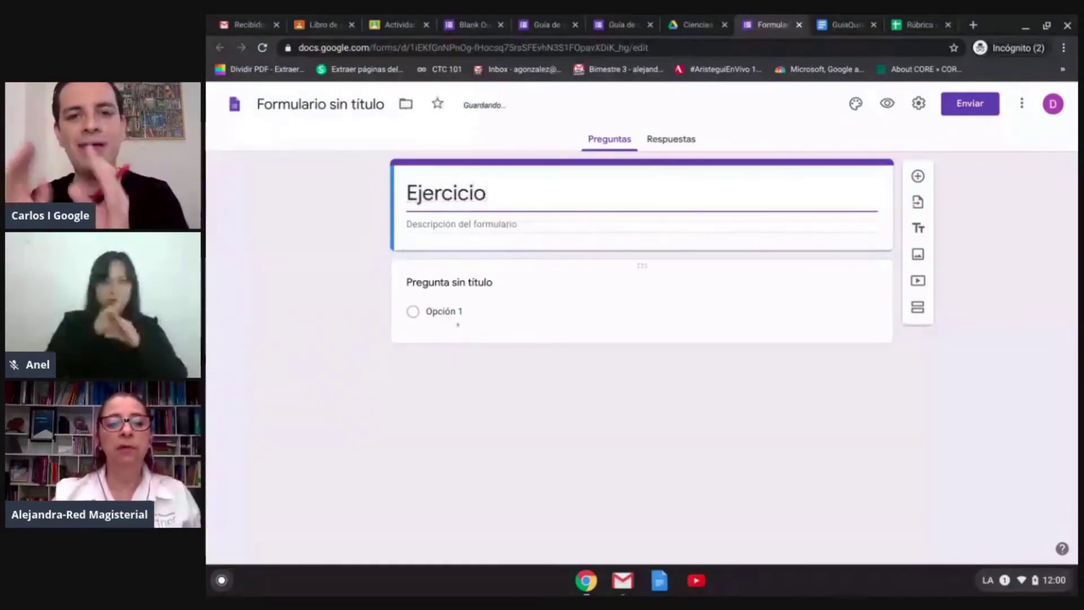
pyautogui.click(449, 282)
pyautogui.write('adasdasdasdas')
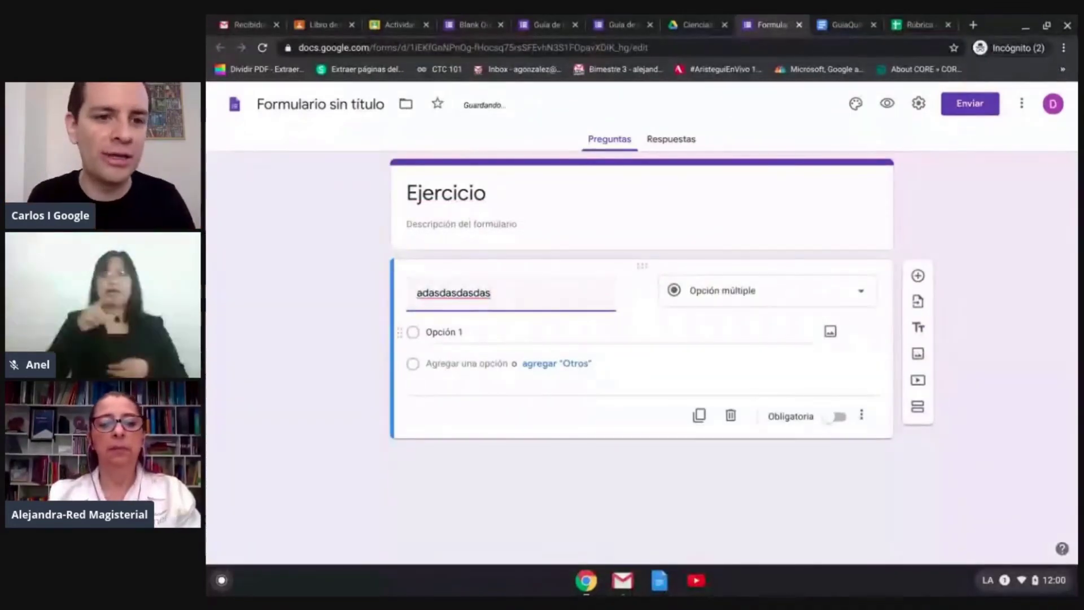
# Fill in four placeholder answer options for the multiple-choice question
pyautogui.click(444, 332)
pyautogui.write('asdasd')
pyautogui.click(454, 361)
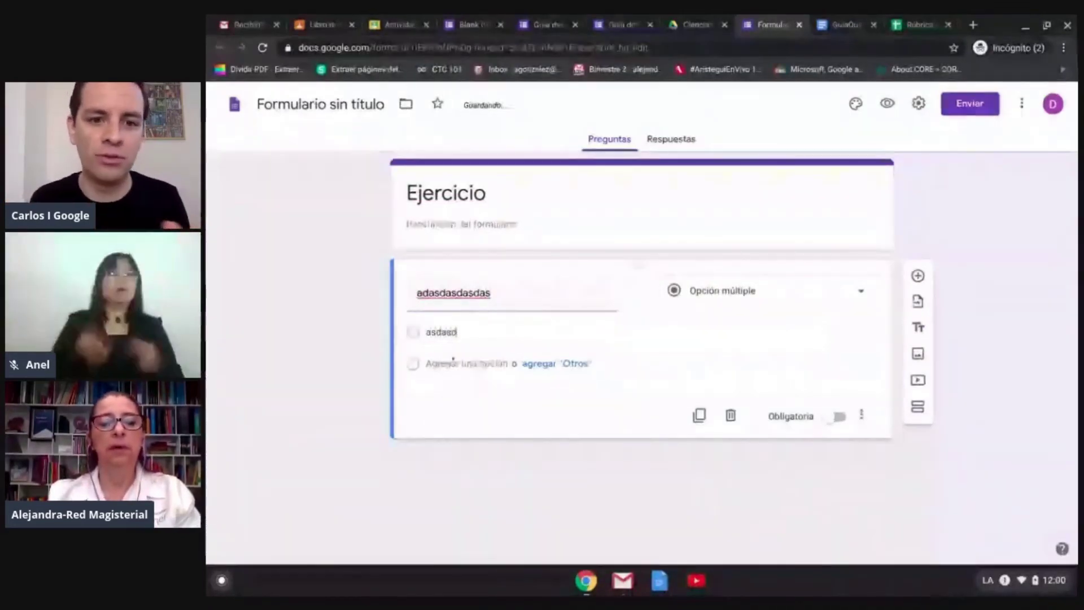
pyautogui.write('asdasda')
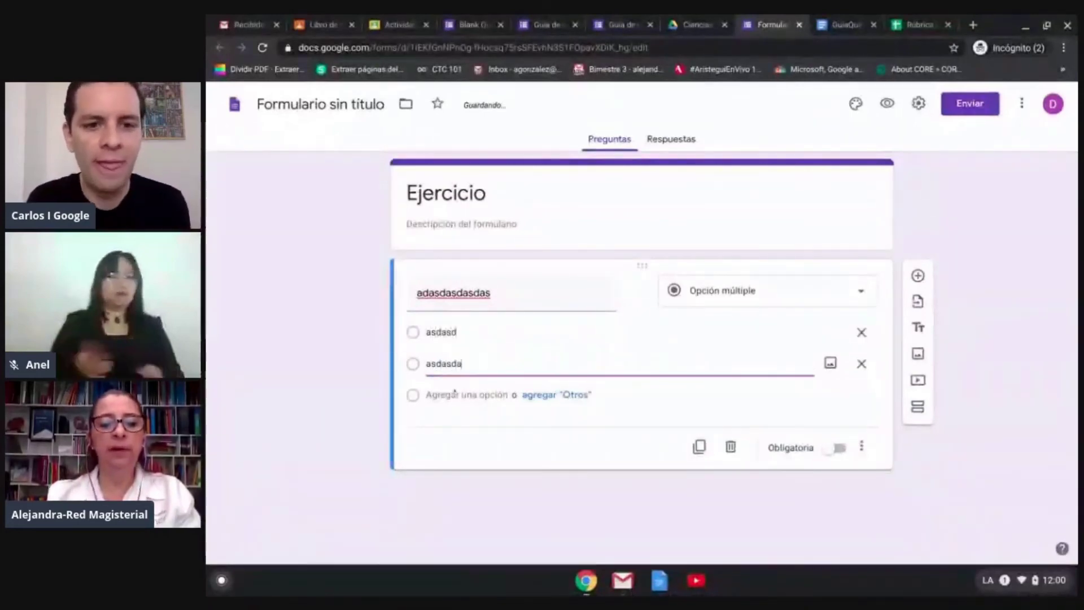
pyautogui.press('Return')
pyautogui.write('asdasd')
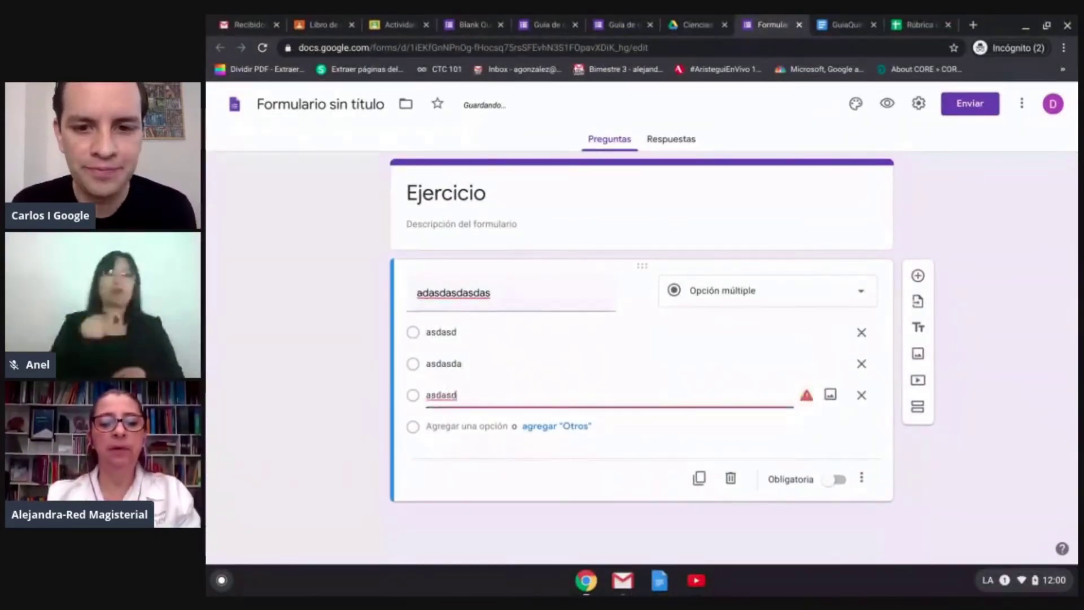
pyautogui.press('Return')
pyautogui.write('asdasdasd')
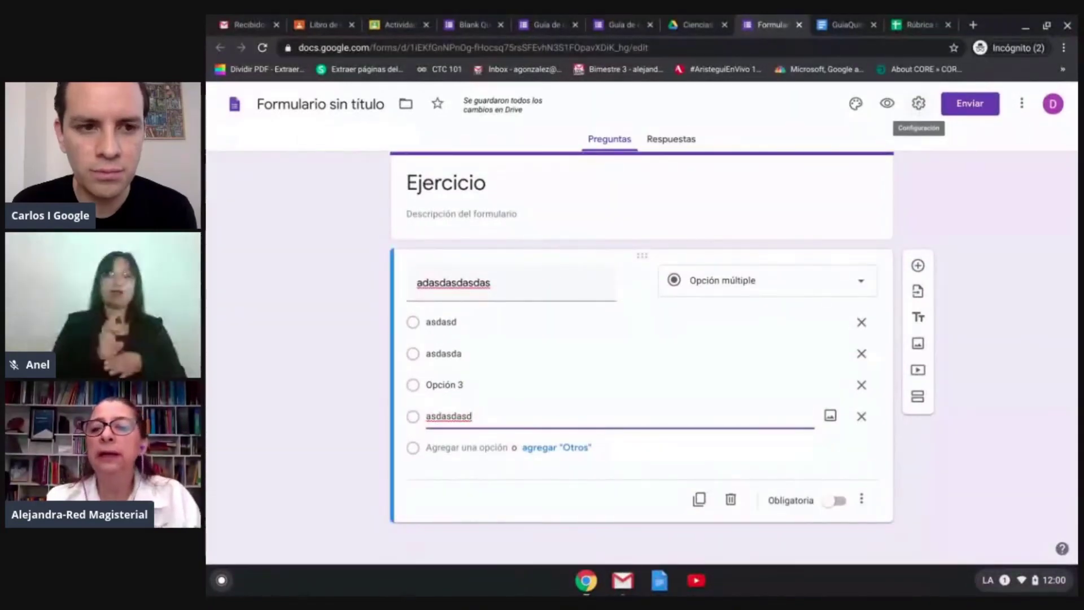
pyautogui.scroll(3, 918, 103)
pyautogui.scroll(-3, 919, 103)
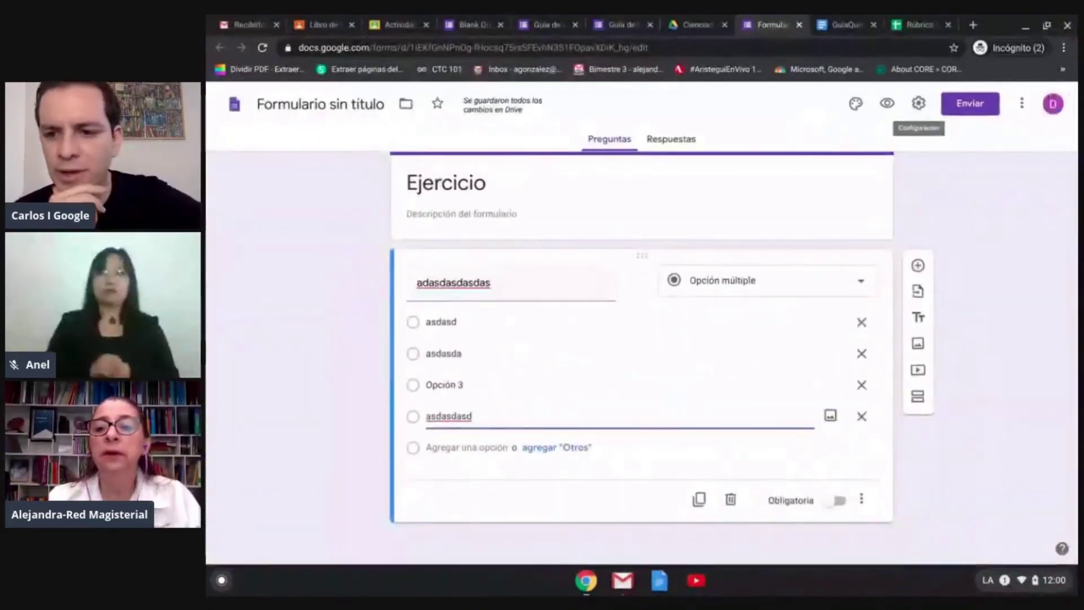
pyautogui.click(918, 104)
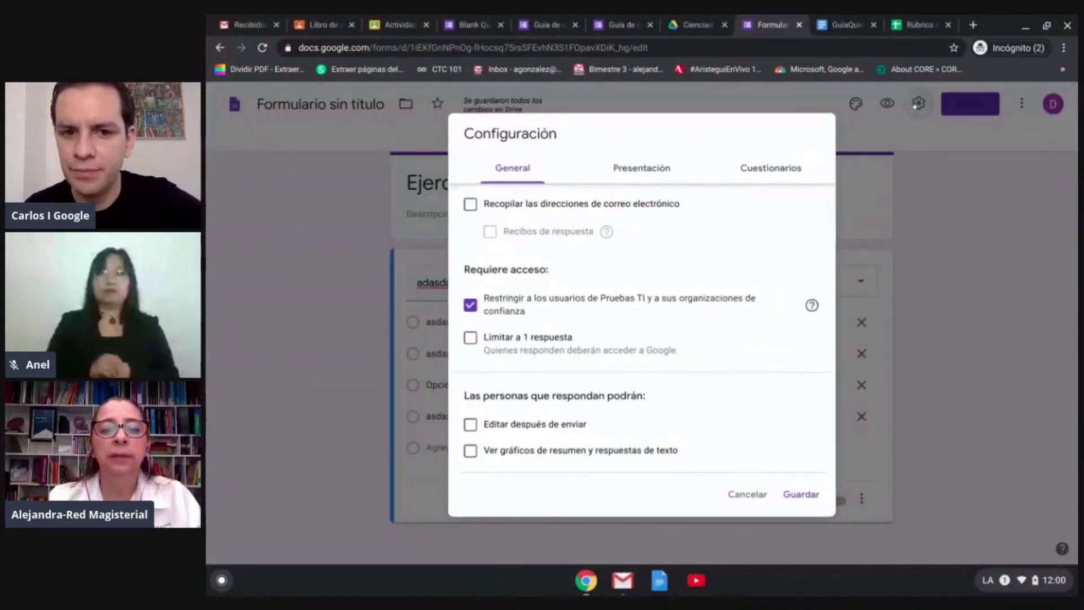
# Limit respondents to one response, turn on the progress bar, and save the settings
pyautogui.click(470, 337)
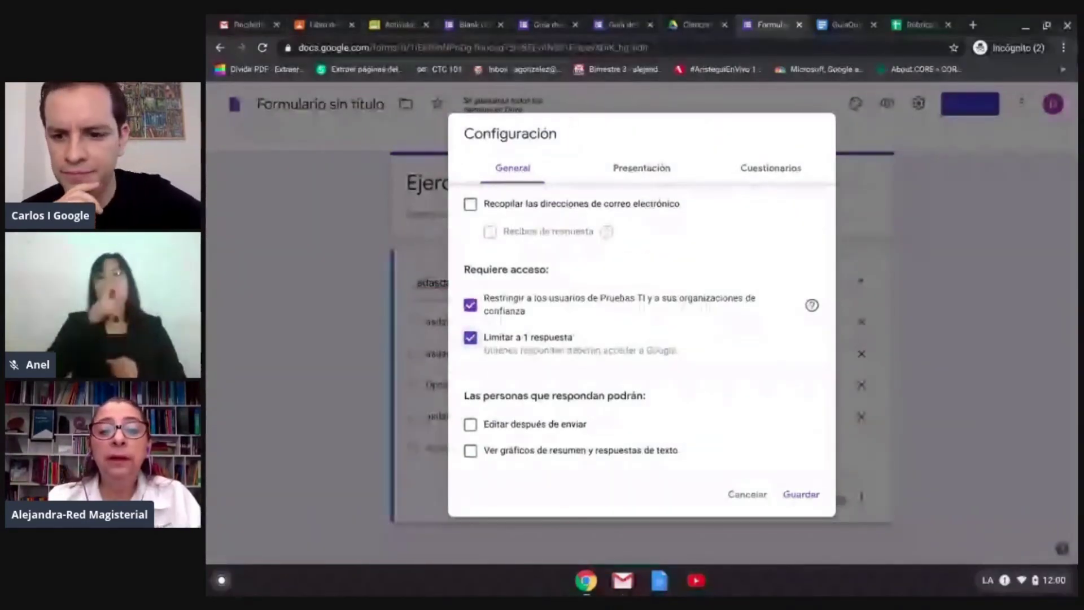
pyautogui.click(644, 168)
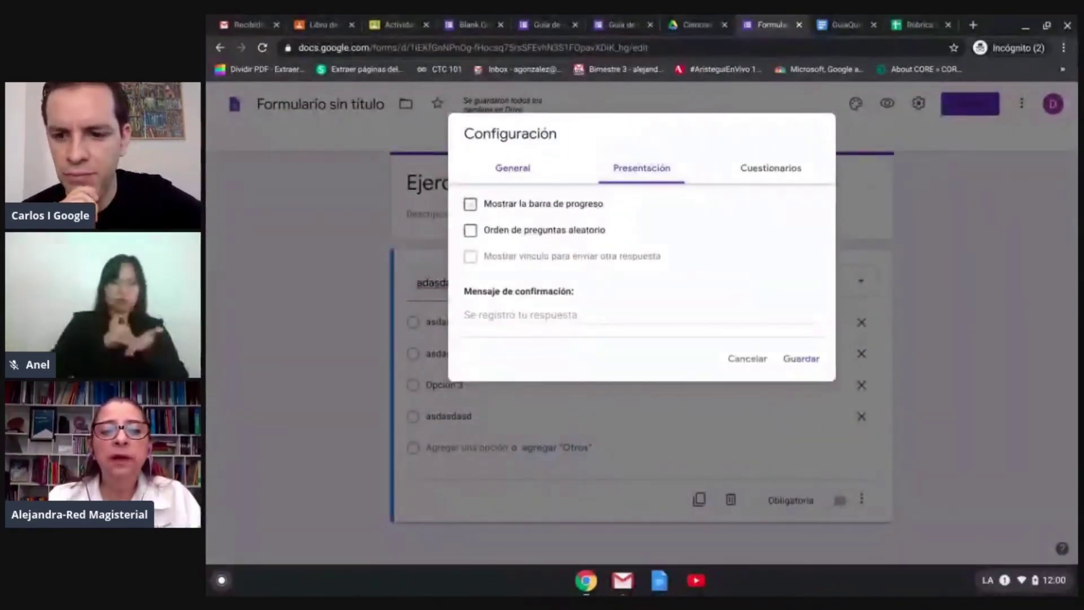
pyautogui.click(470, 204)
pyautogui.click(471, 204)
pyautogui.click(471, 204)
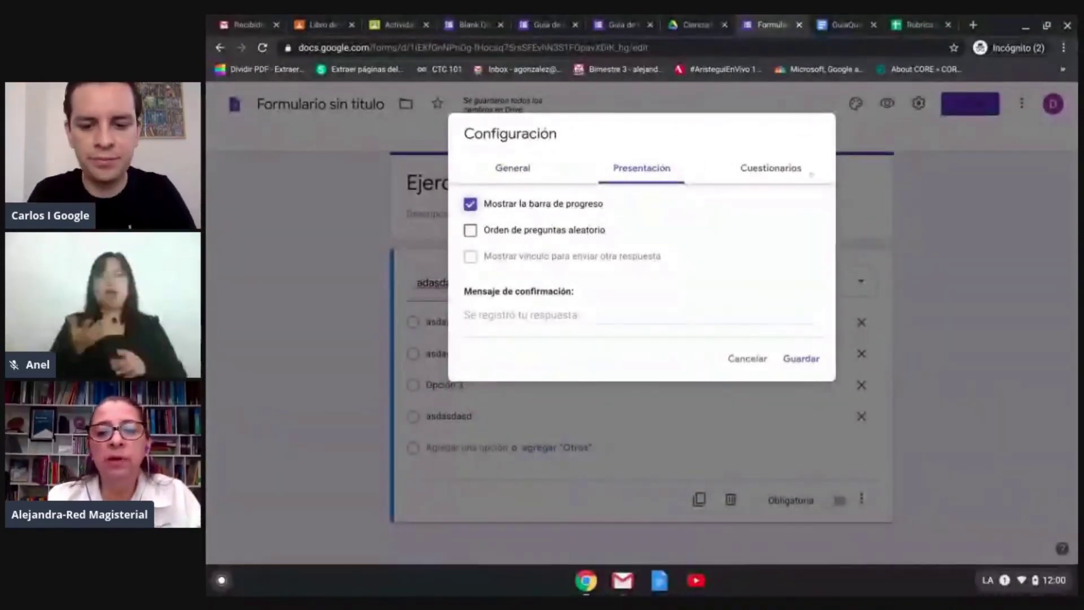
pyautogui.click(801, 358)
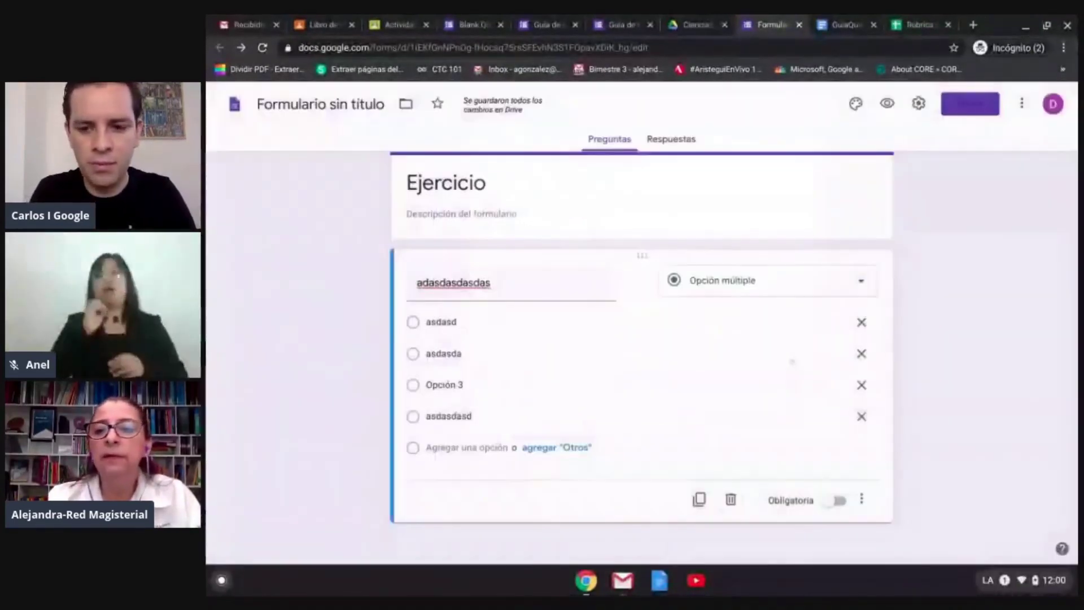
# Make the form a quiz releasing grades immediately after each submission, and save
pyautogui.click(917, 104)
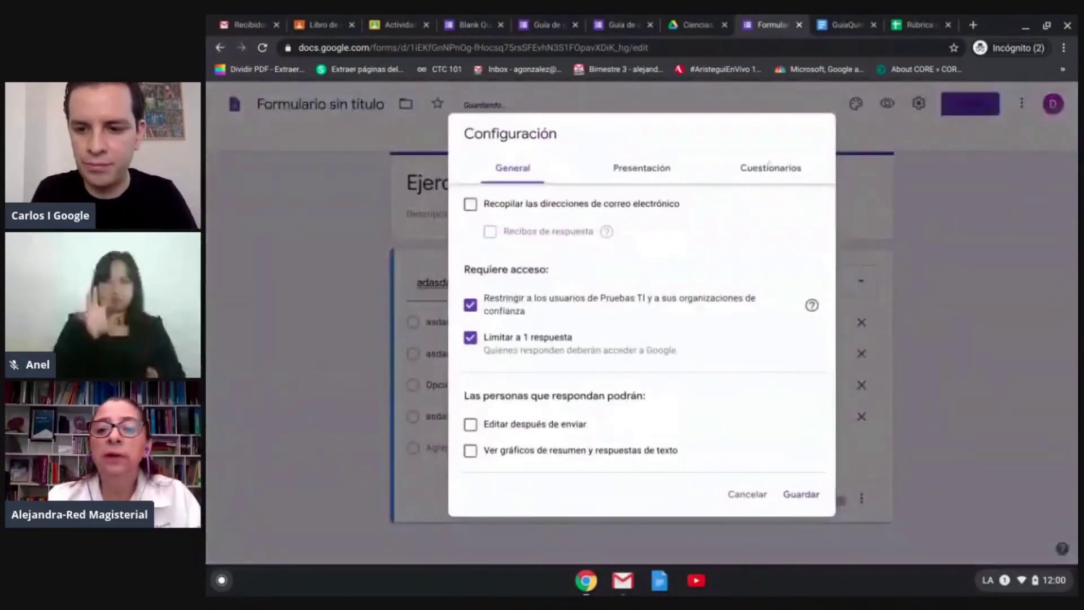
pyautogui.click(770, 168)
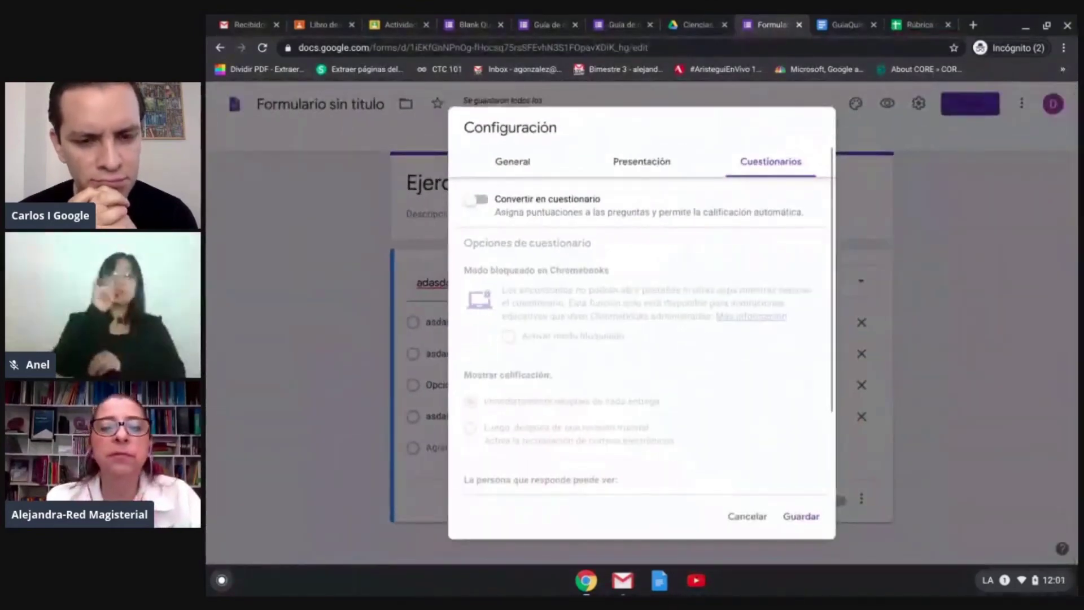
pyautogui.click(476, 200)
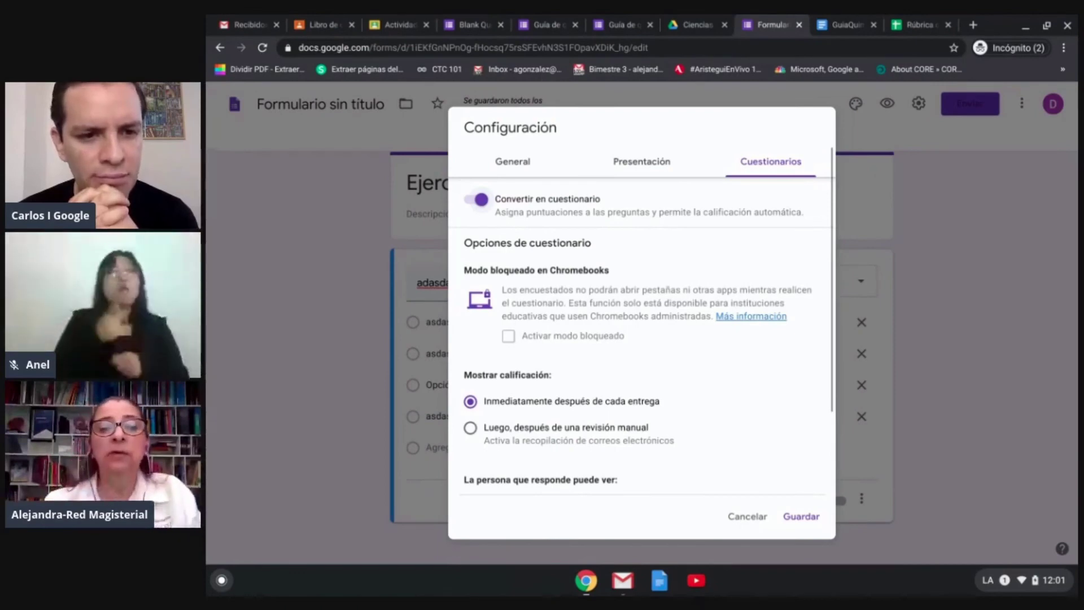
pyautogui.scroll(-3, 641, 339)
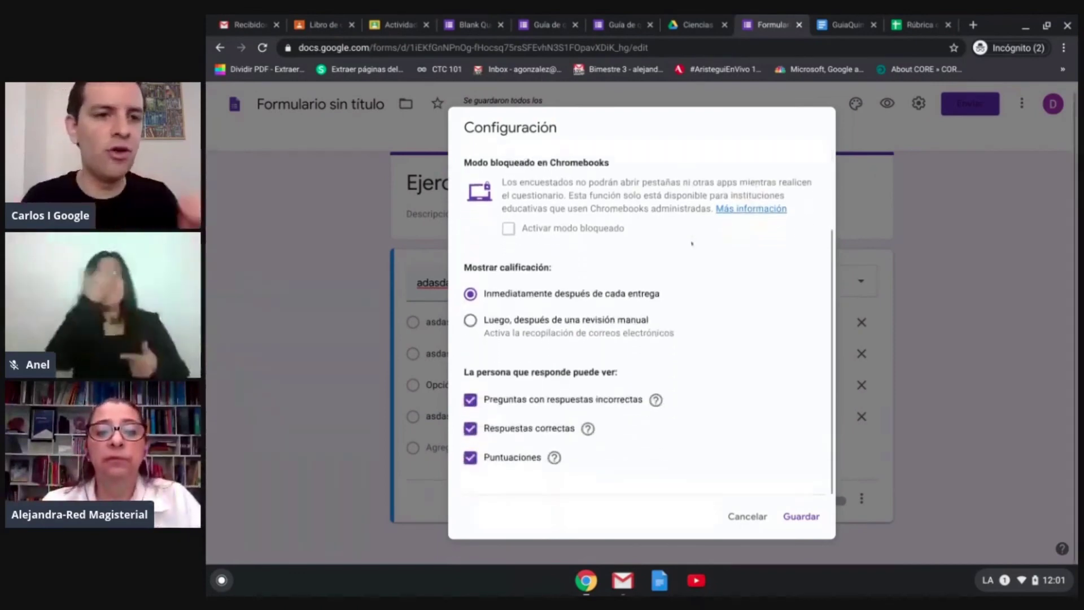
pyautogui.scroll(2, 642, 339)
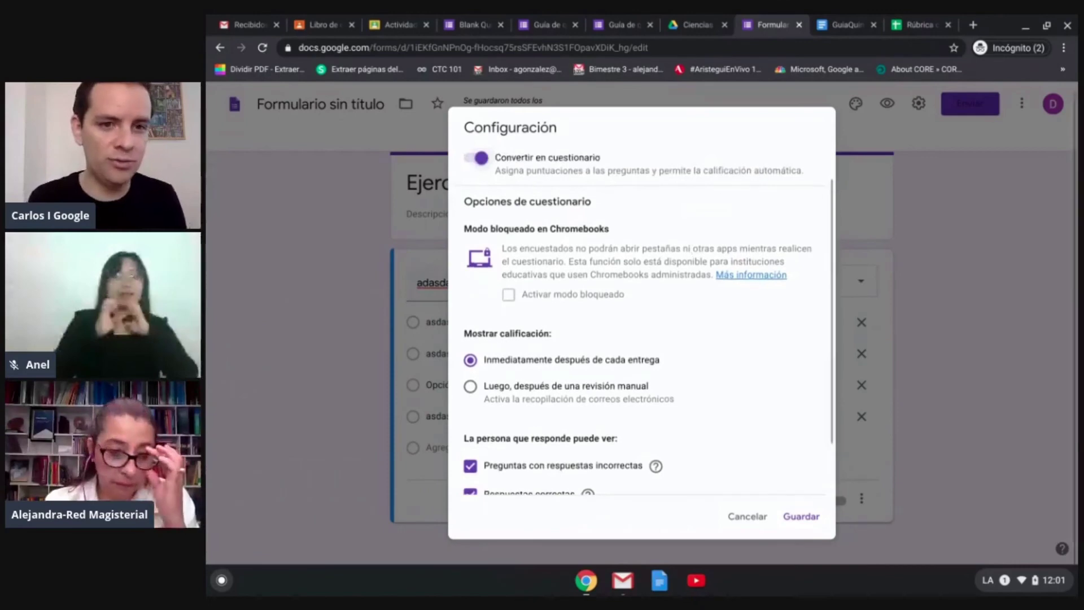
pyautogui.scroll(2, 641, 338)
pyautogui.scroll(-1, 641, 339)
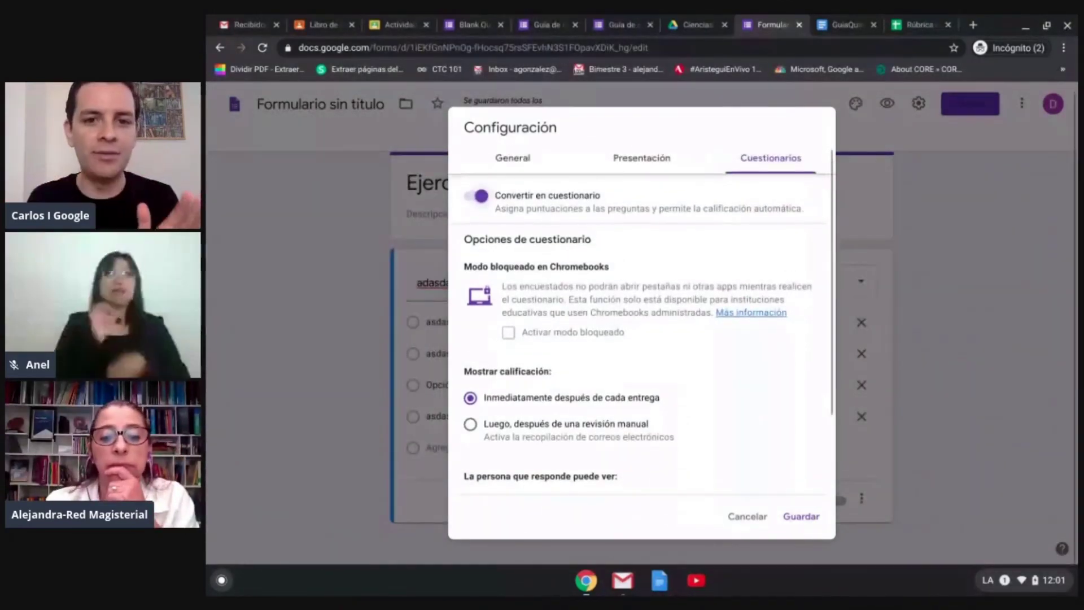
pyautogui.scroll(-1, 642, 339)
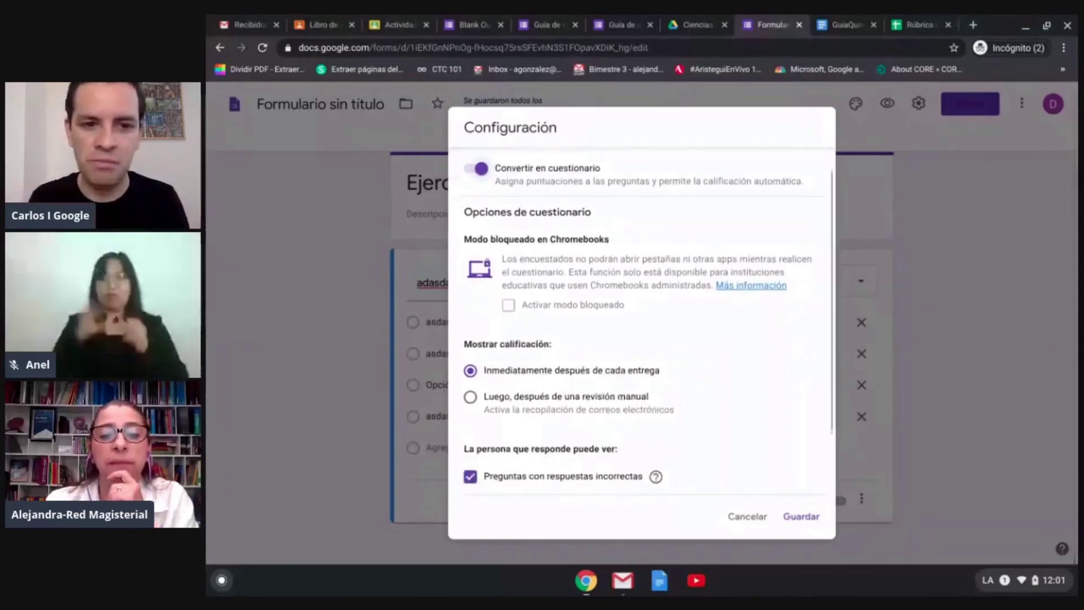
pyautogui.scroll(1, 641, 321)
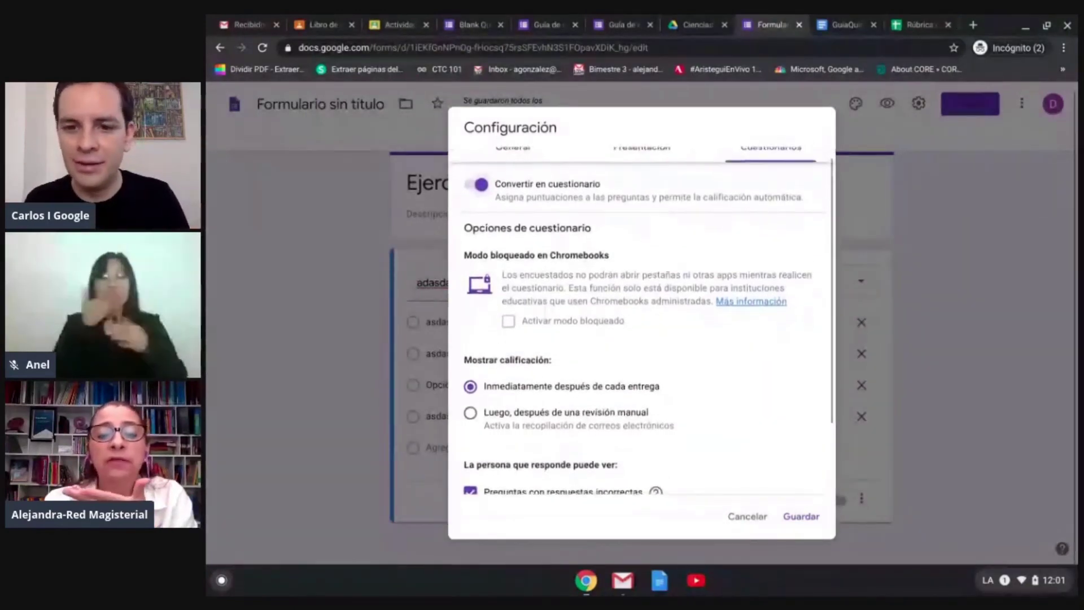
pyautogui.scroll(-1, 641, 322)
pyautogui.scroll(1, 642, 322)
pyautogui.scroll(-1, 642, 321)
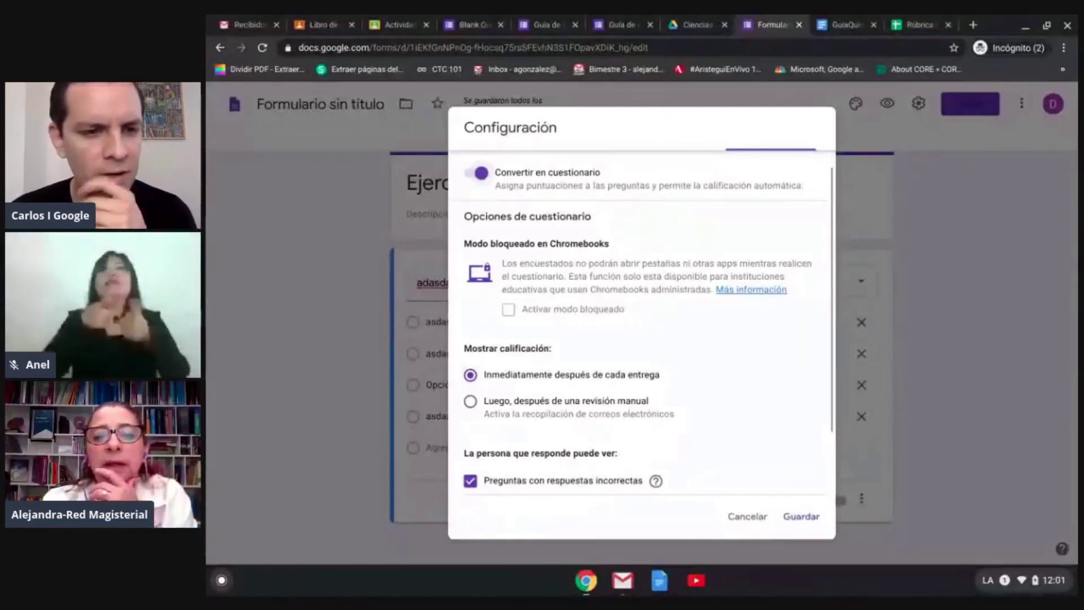
pyautogui.scroll(-2, 642, 317)
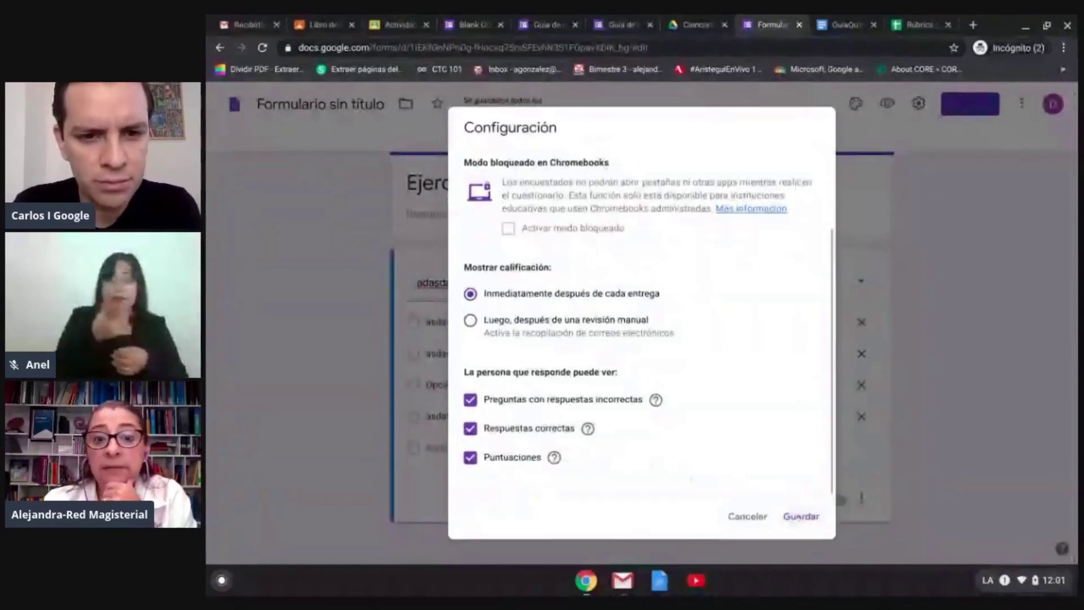
pyautogui.click(798, 516)
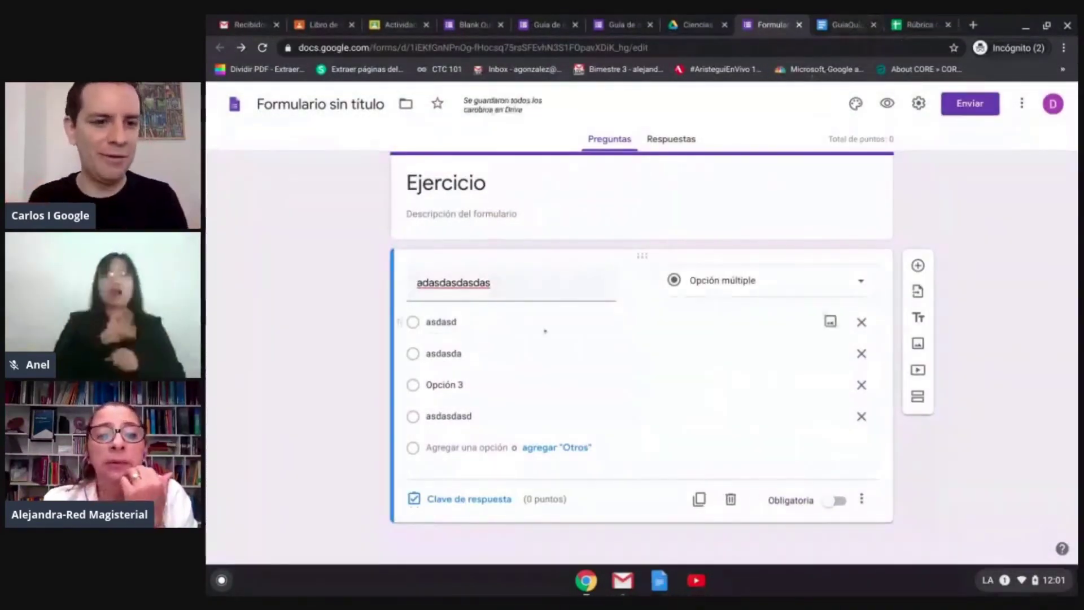
# In the answer key, set the question to 1 point with Opción 3 correct
pyautogui.click(856, 103)
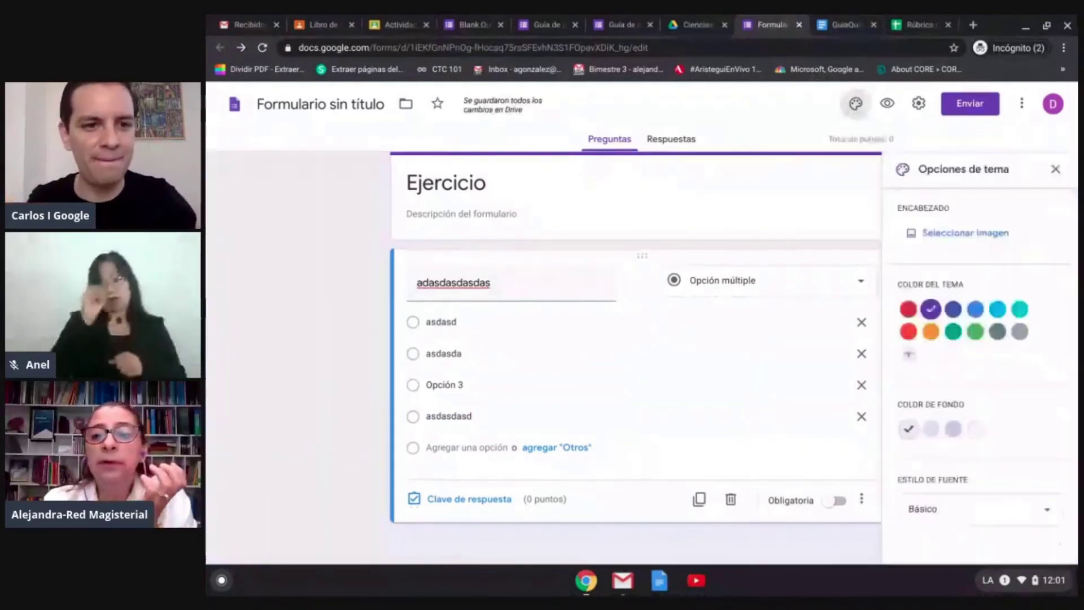
pyautogui.click(620, 395)
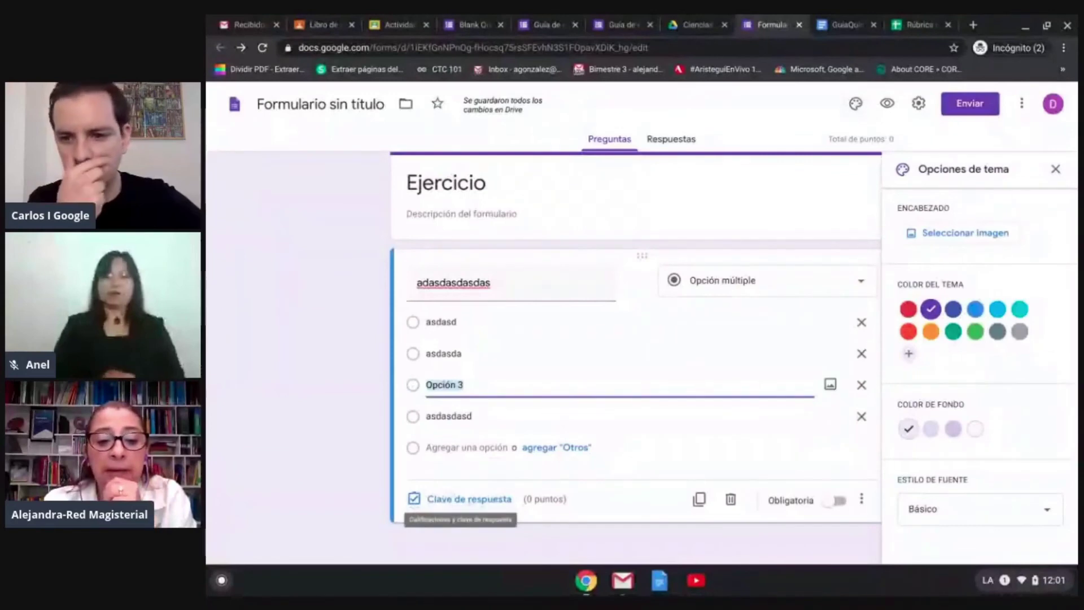
pyautogui.click(658, 460)
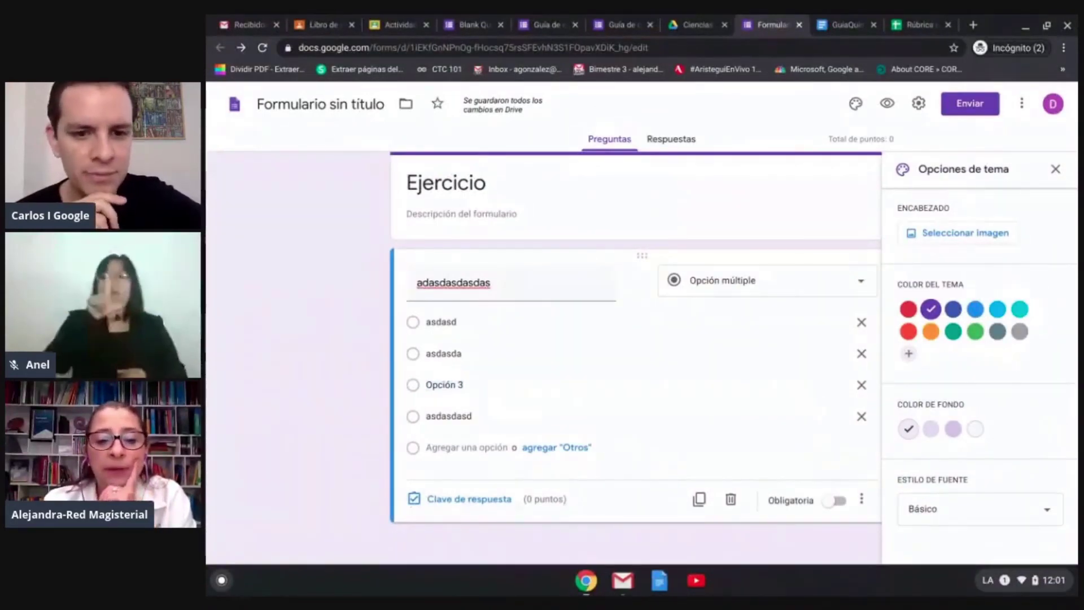
pyautogui.click(469, 499)
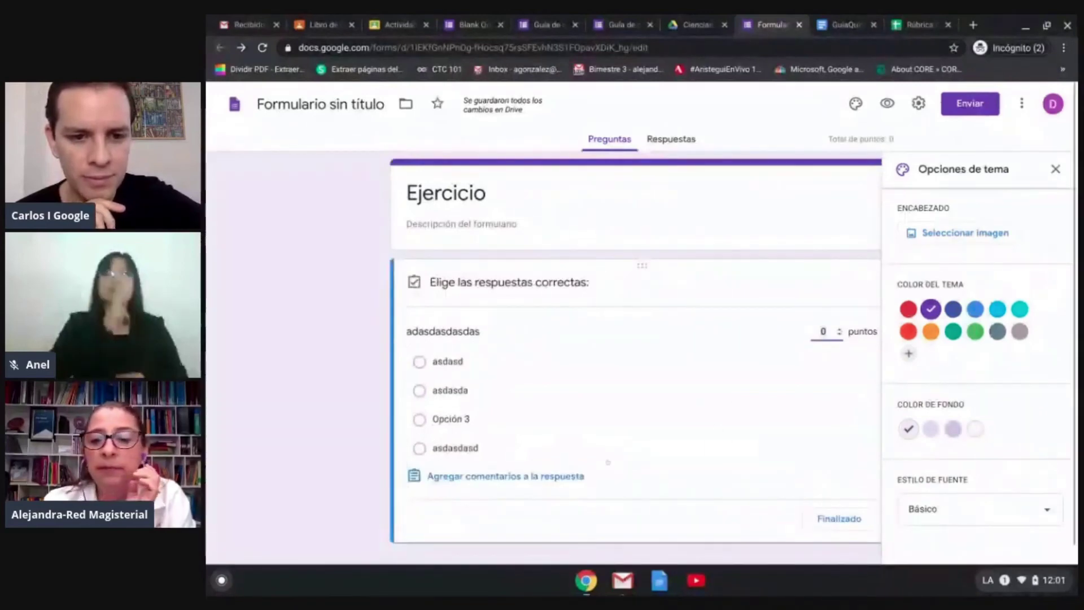
pyautogui.click(839, 329)
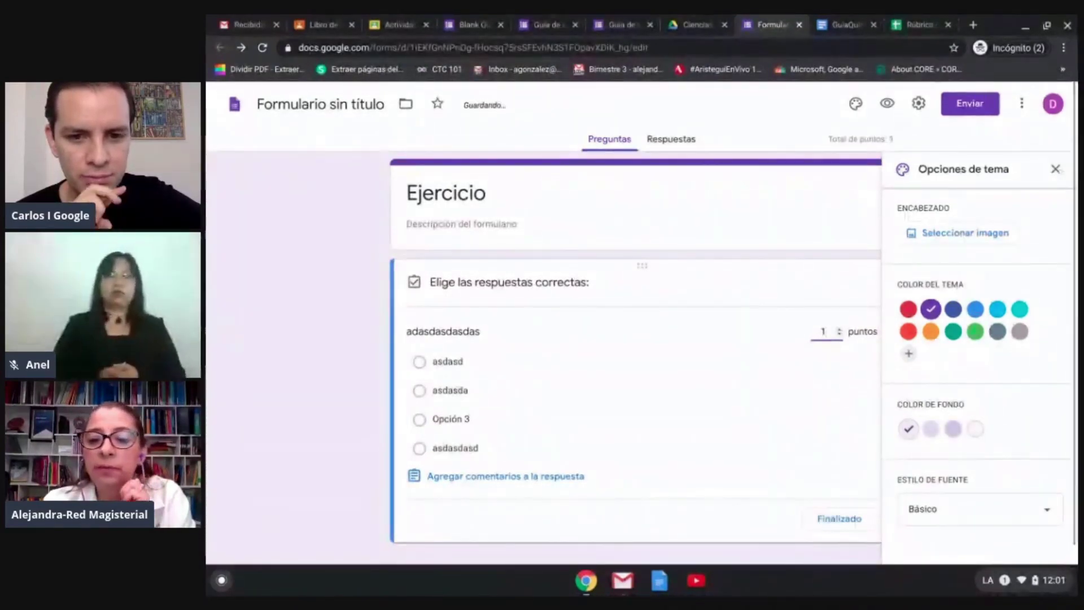
pyautogui.click(1061, 171)
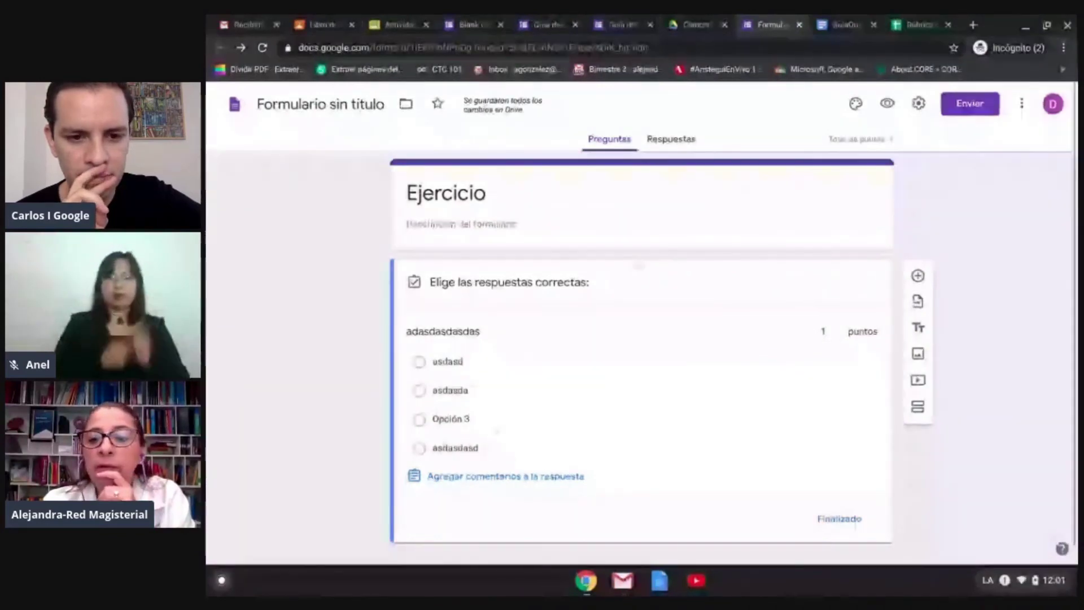
pyautogui.click(488, 426)
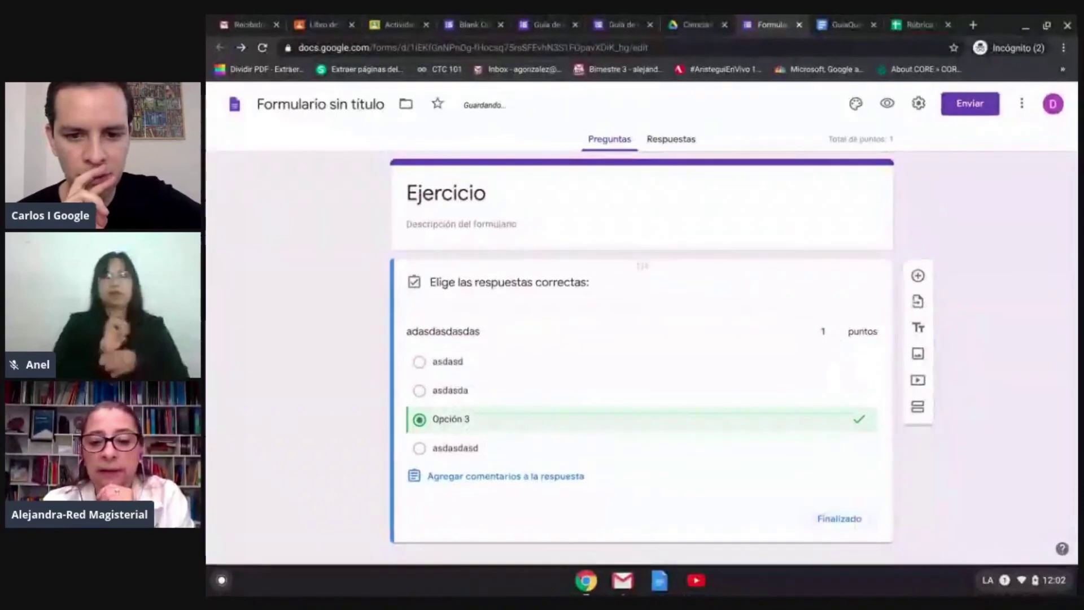
pyautogui.click(839, 519)
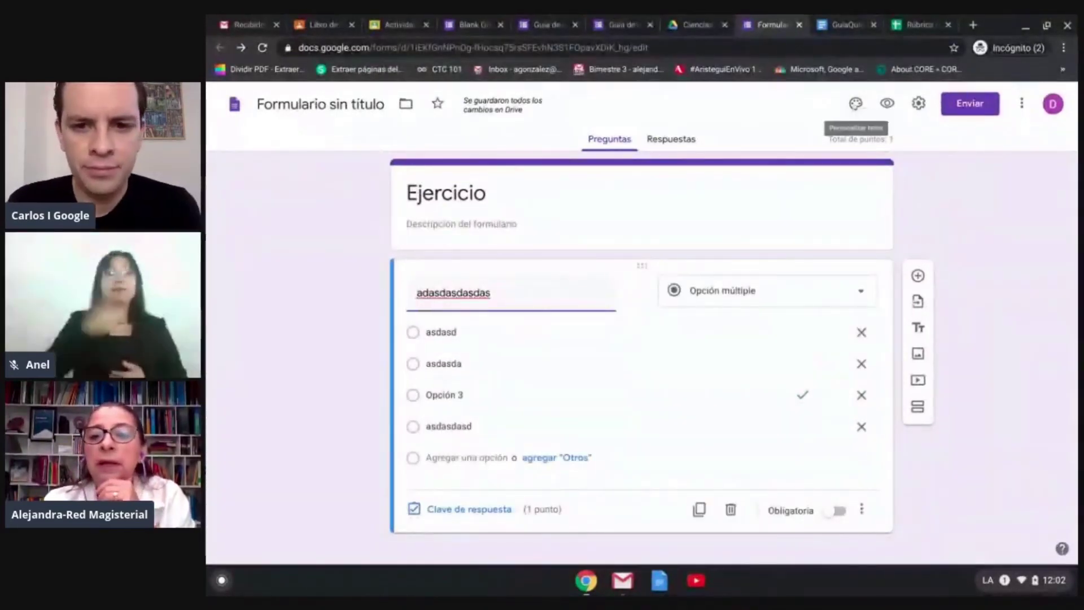
pyautogui.click(886, 105)
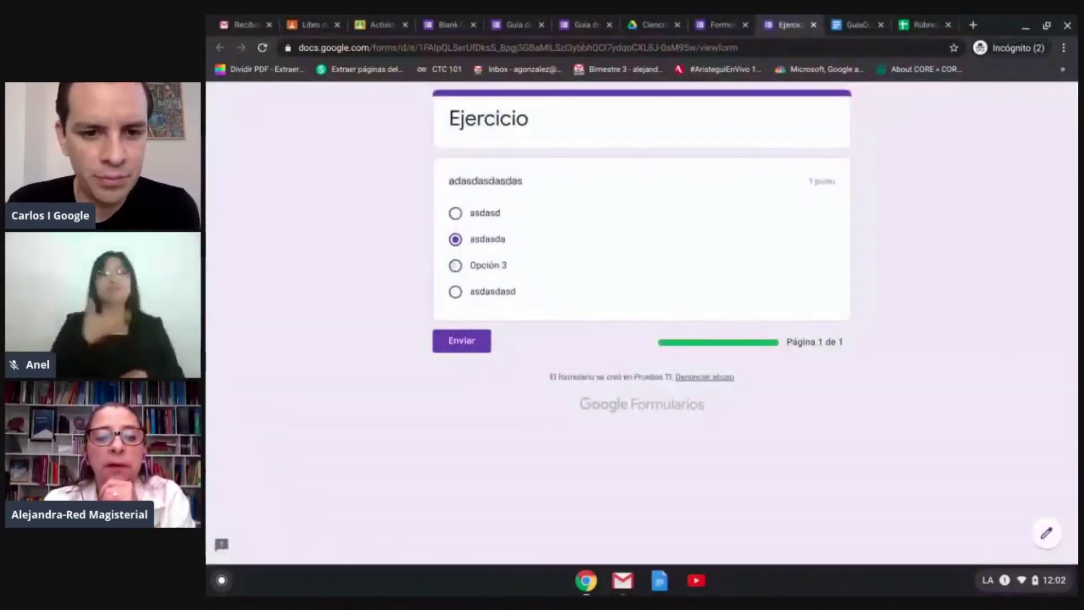
# Submit a test response choosing Opción 3, view its 1/1 score, and return to the editor
pyautogui.click(455, 265)
pyautogui.click(456, 342)
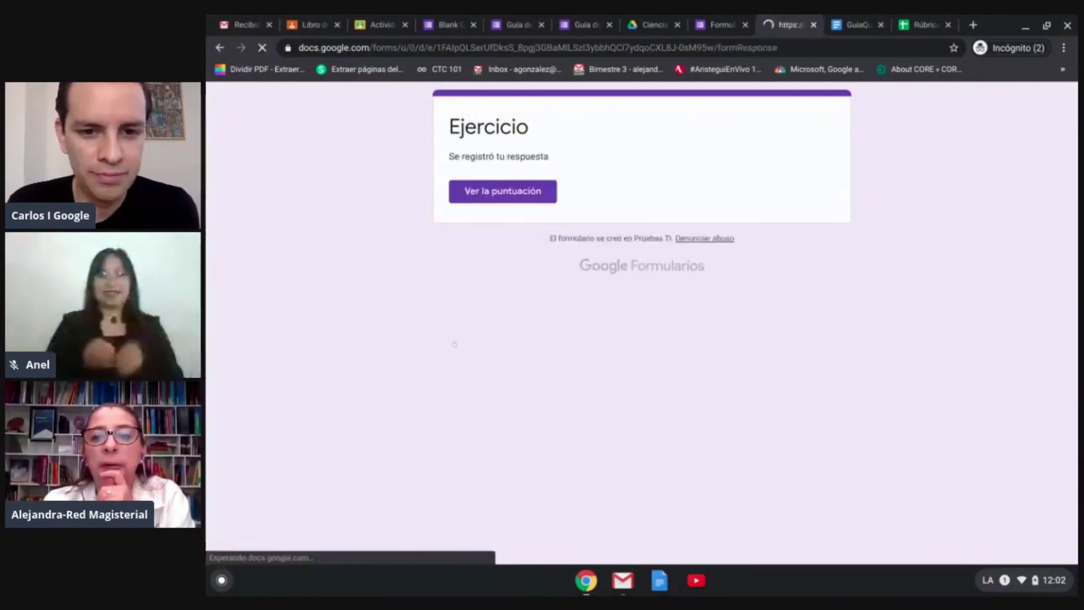
pyautogui.click(522, 191)
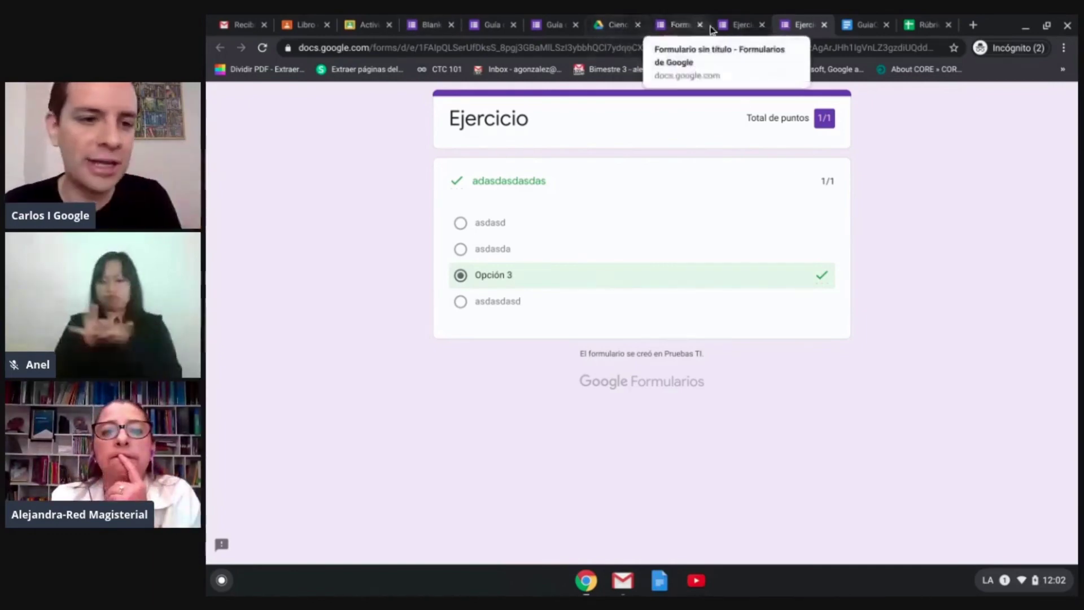
pyautogui.click(684, 24)
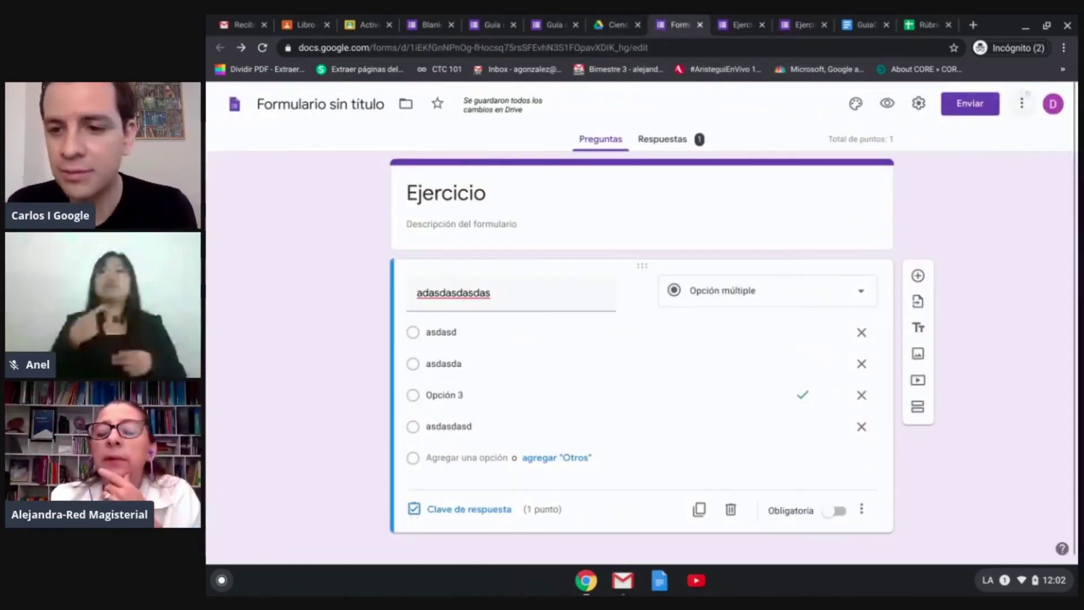
pyautogui.click(970, 100)
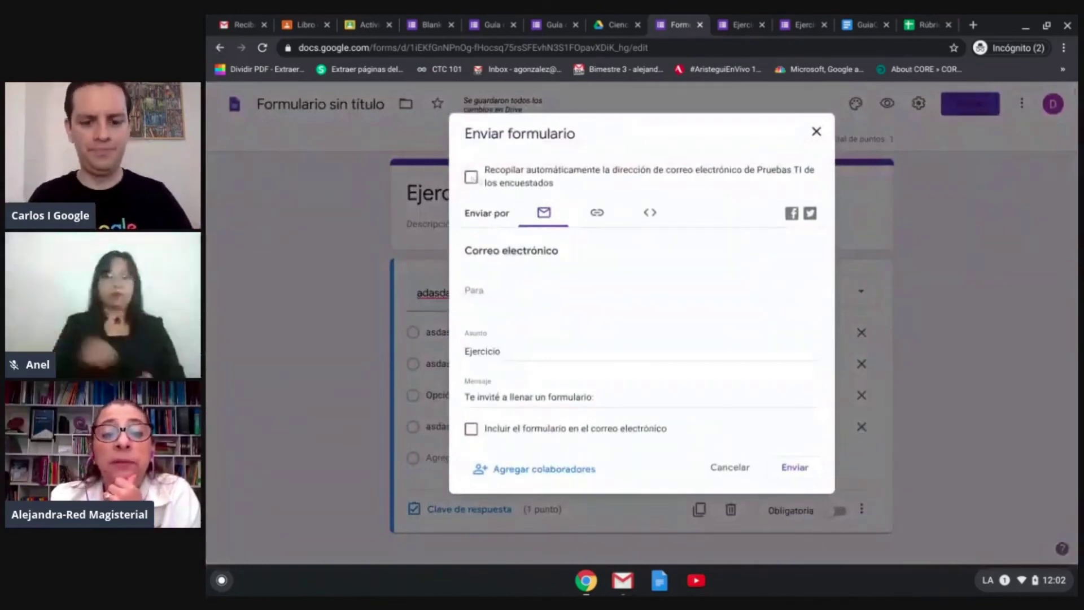
pyautogui.click(471, 177)
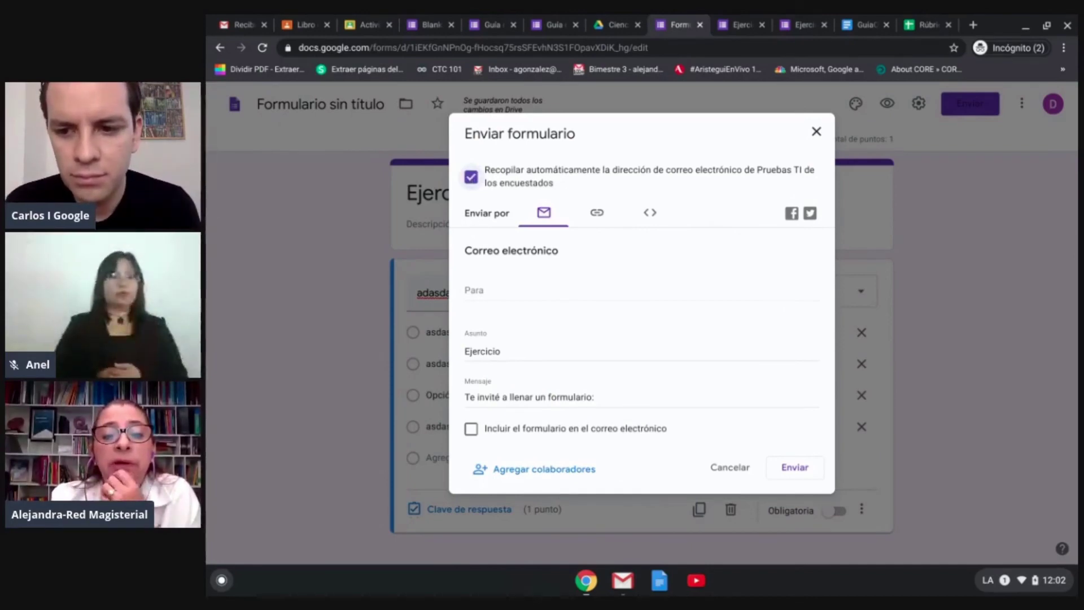
pyautogui.click(486, 290)
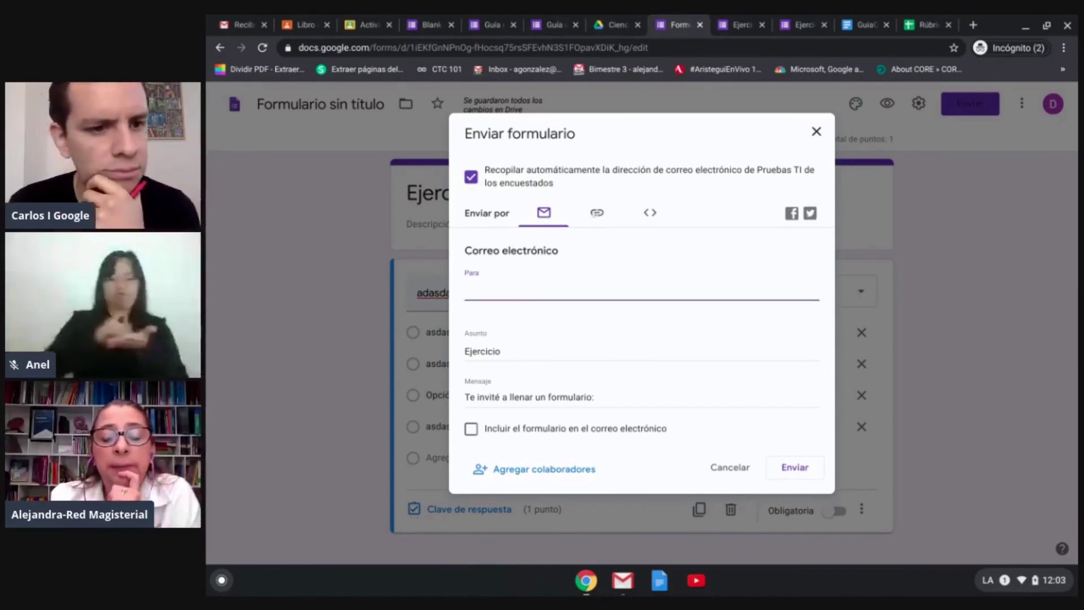
pyautogui.click(596, 212)
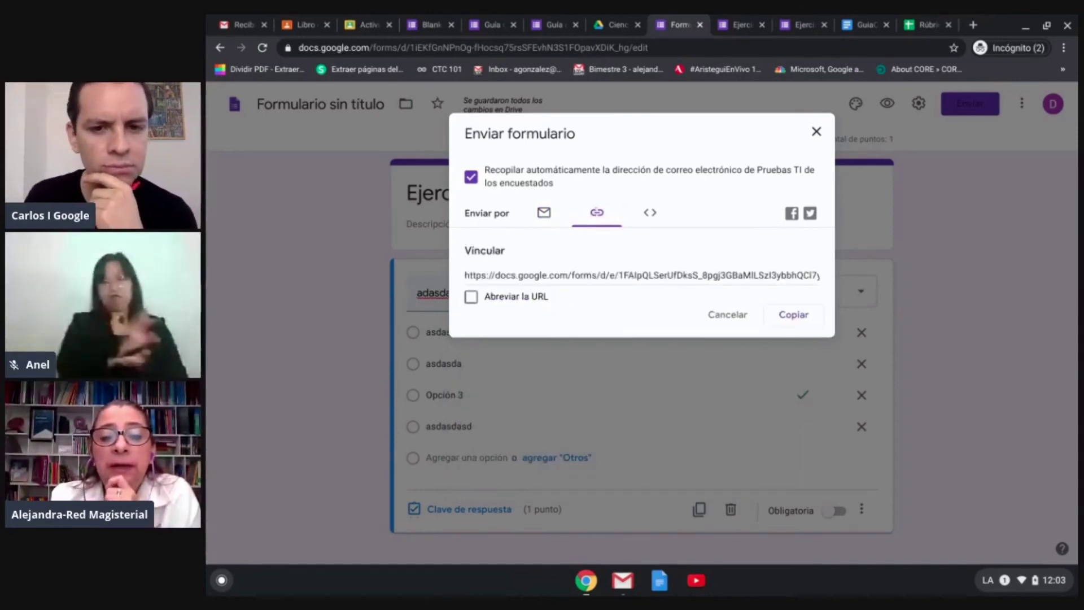
pyautogui.scroll(5, 646, 203)
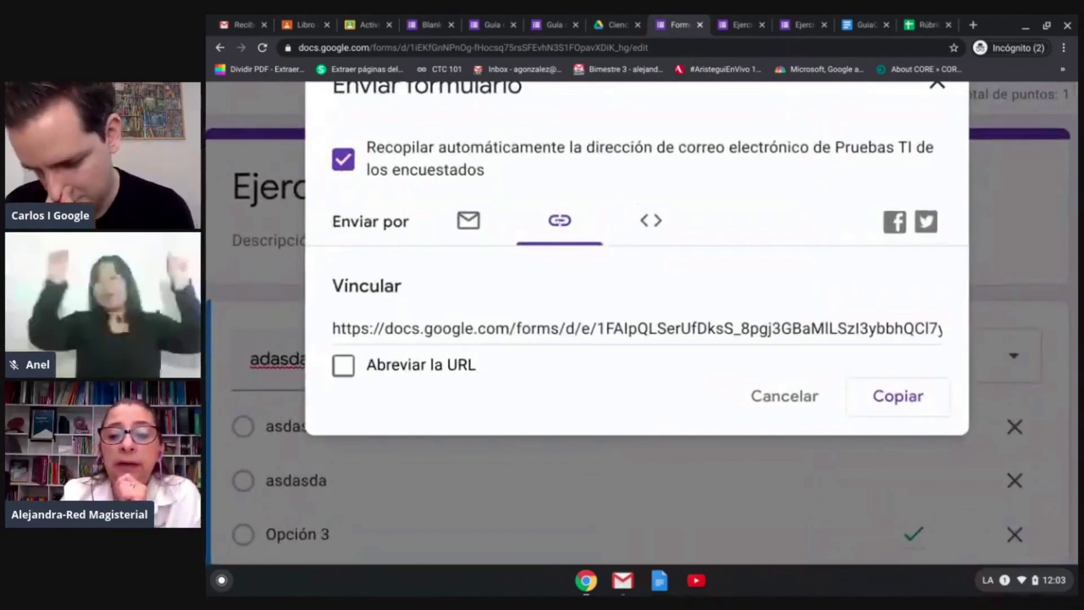
pyautogui.click(344, 366)
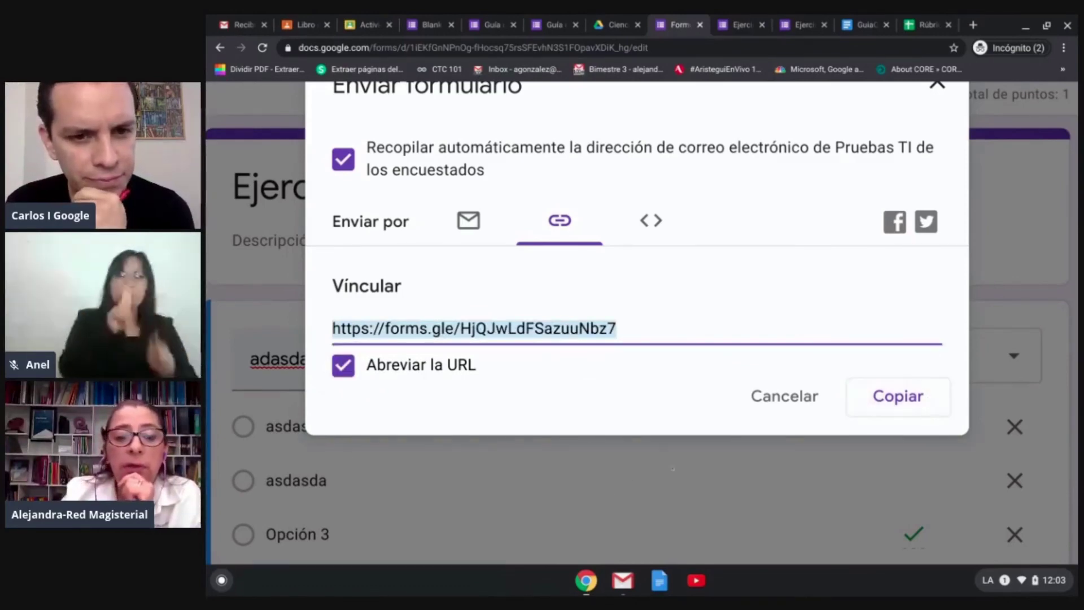
pyautogui.hotkey('ctrl', '-')
pyautogui.hotkey('ctrl', '-')
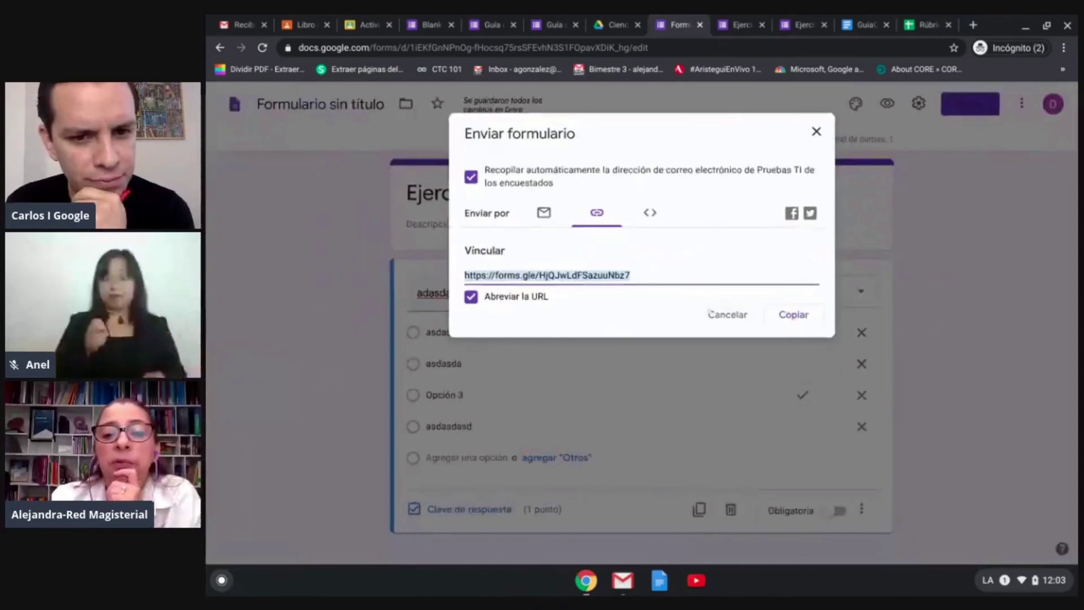
pyautogui.click(727, 314)
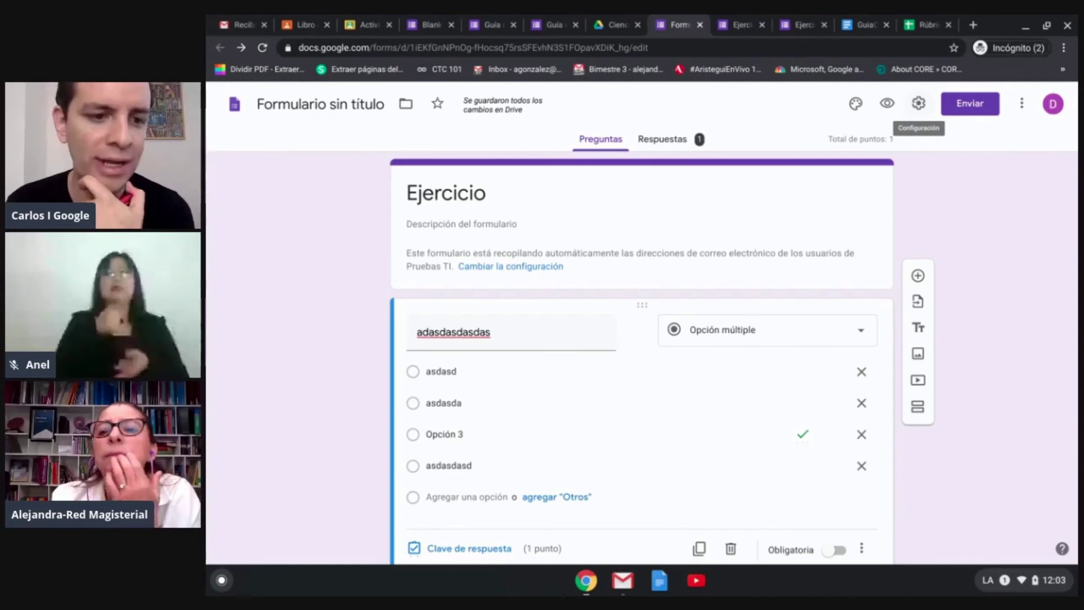
# Untick the Pruebas TI-only response restriction in the form settings and save
pyautogui.click(918, 103)
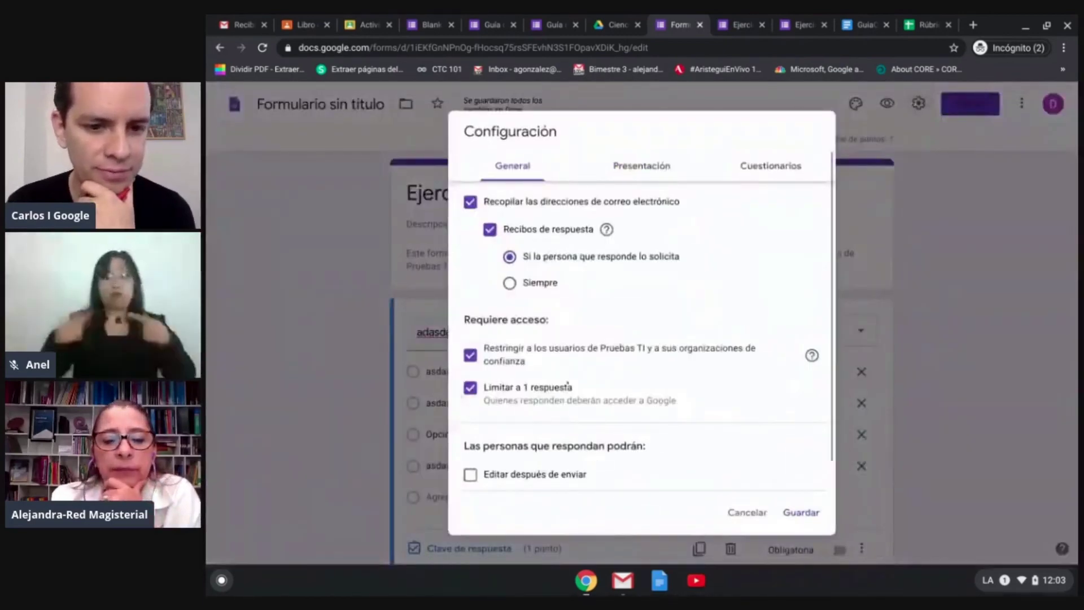
pyautogui.scroll(-2, 722, 317)
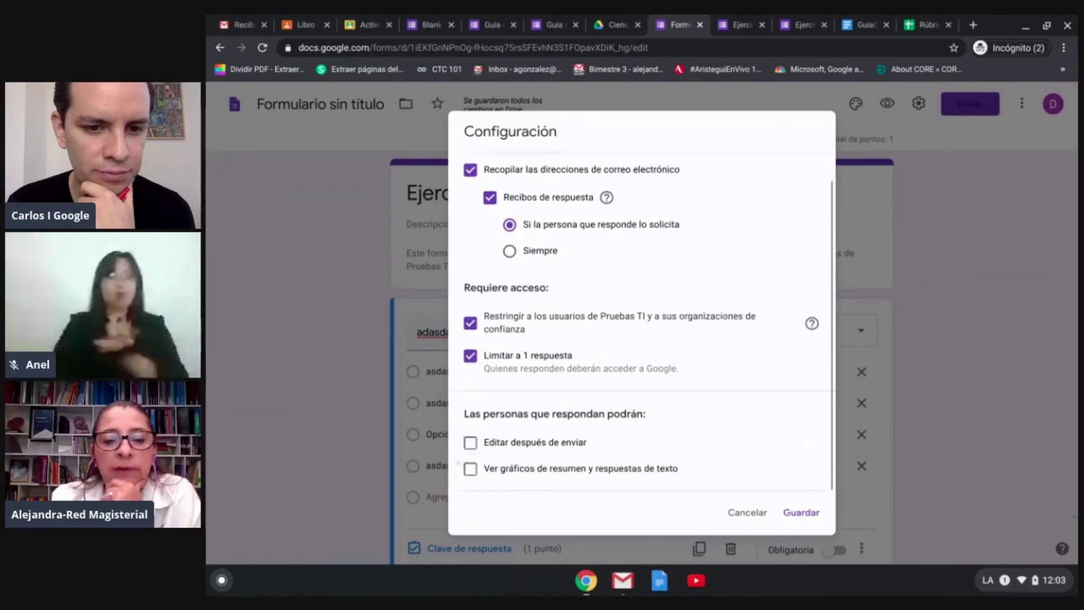
pyautogui.scroll(2, 642, 328)
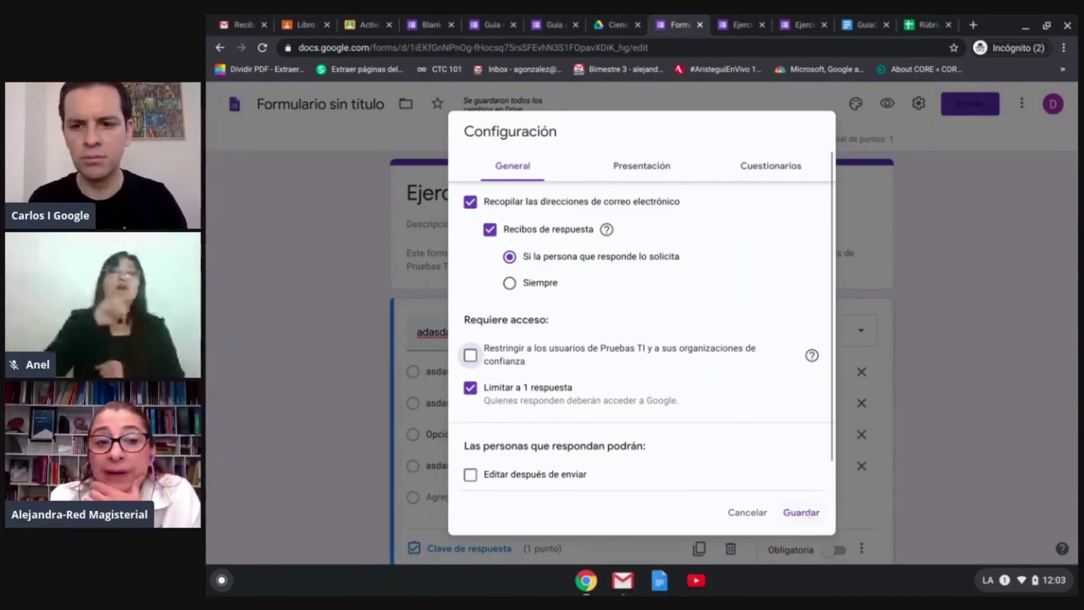
pyautogui.click(801, 512)
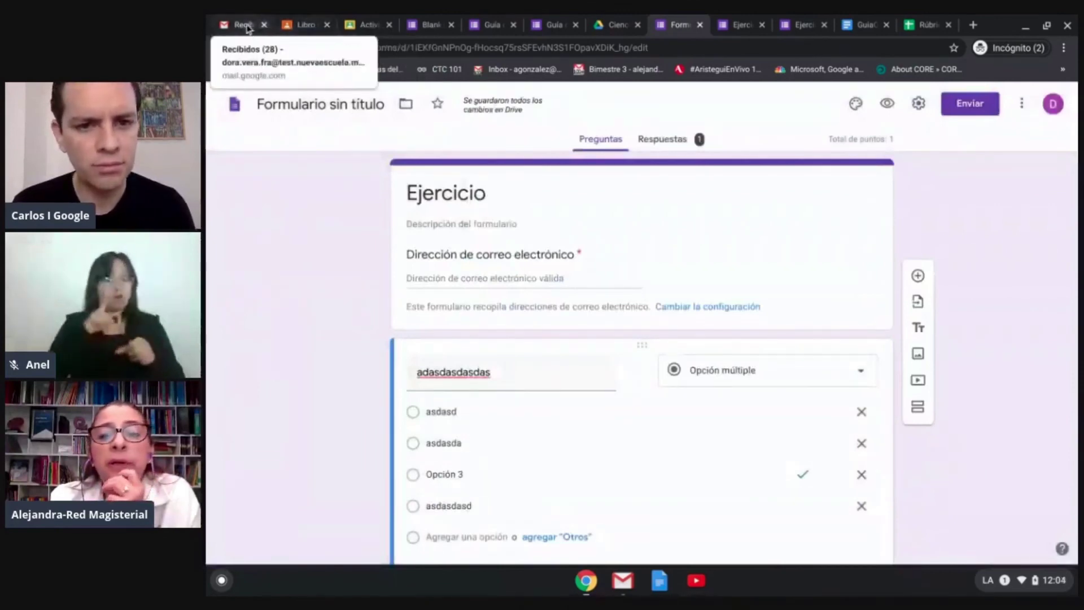
# Start a new Gmail message with the subject 'Responde el cuestionario'
pyautogui.click(247, 27)
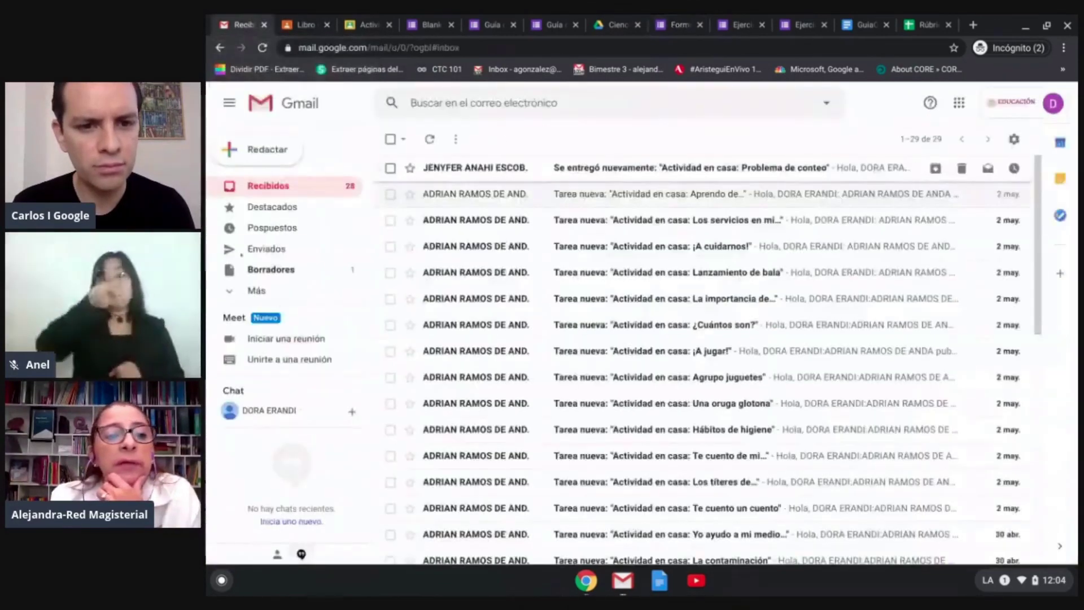
pyautogui.click(257, 149)
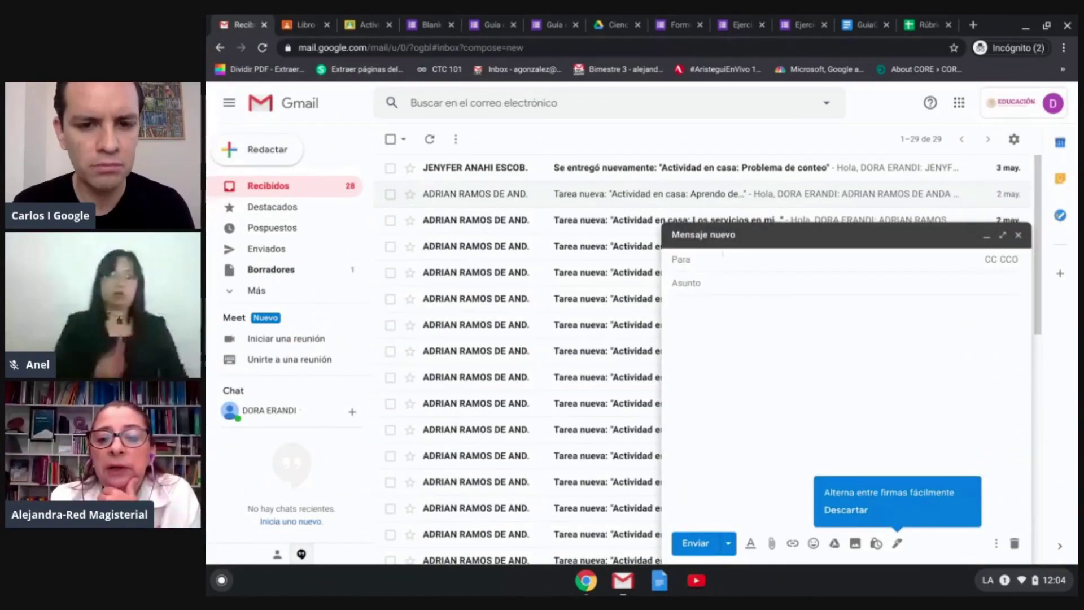
pyautogui.click(686, 282)
pyautogui.write('R')
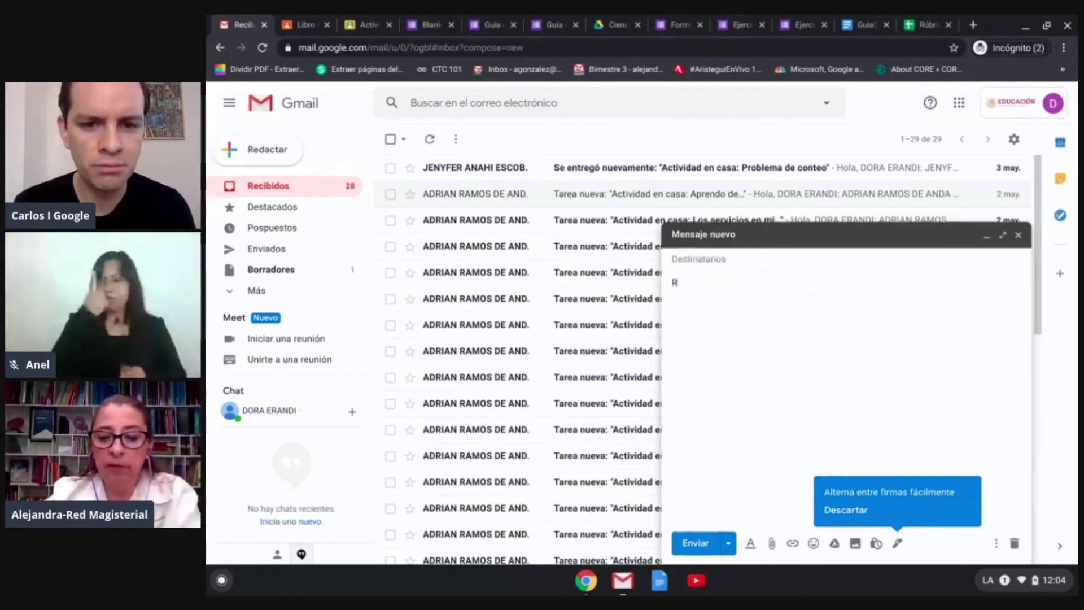
pyautogui.write('esponde e')
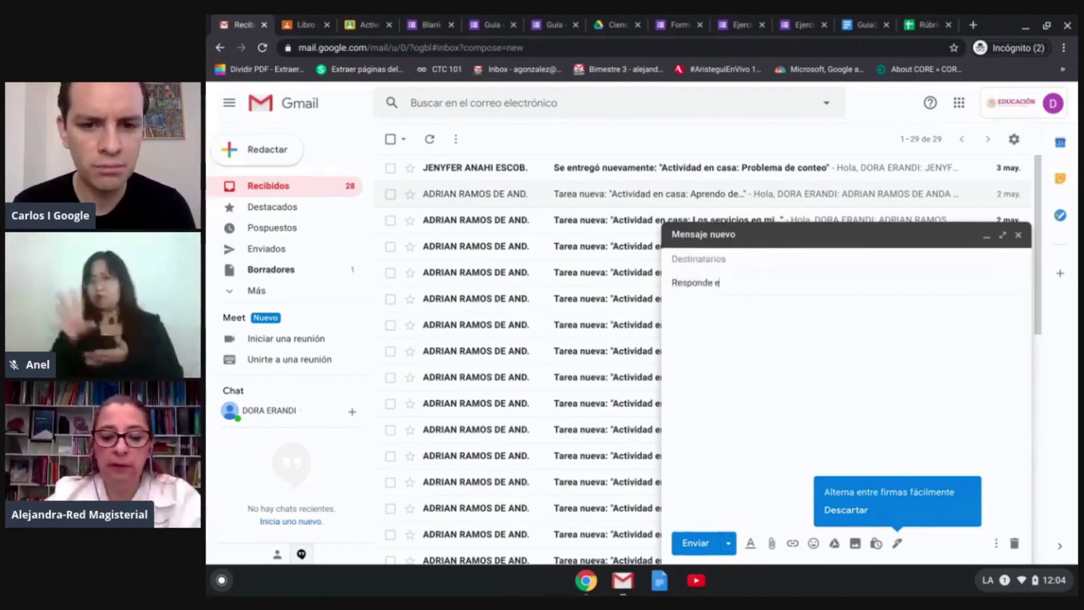
pyautogui.write('l cuest')
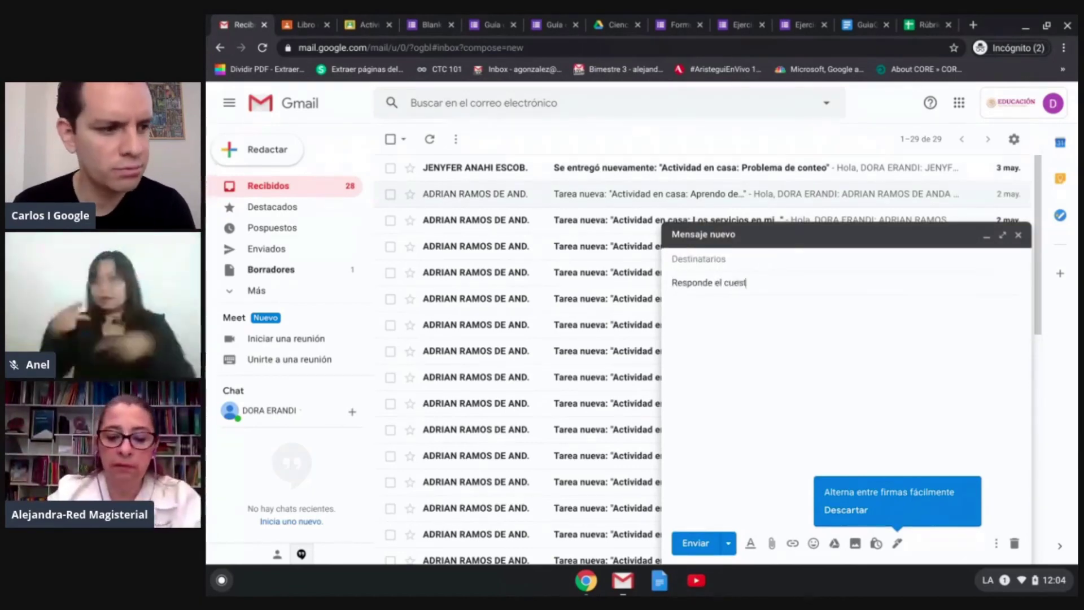
pyautogui.write('ionario')
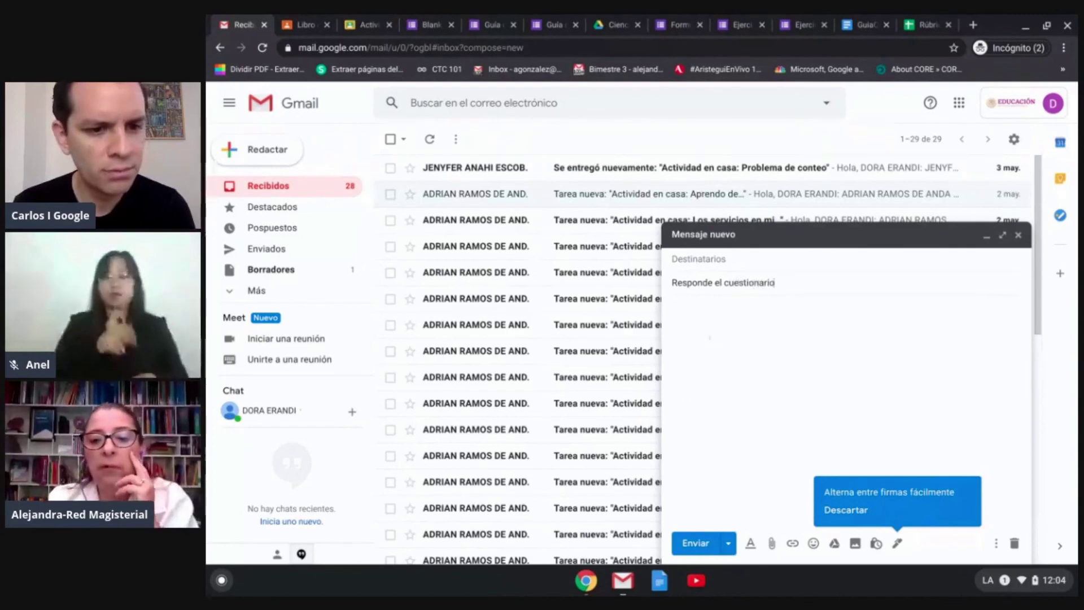
# Link the word 'responde' to the quiz's short URL and close the draft
pyautogui.click(793, 543)
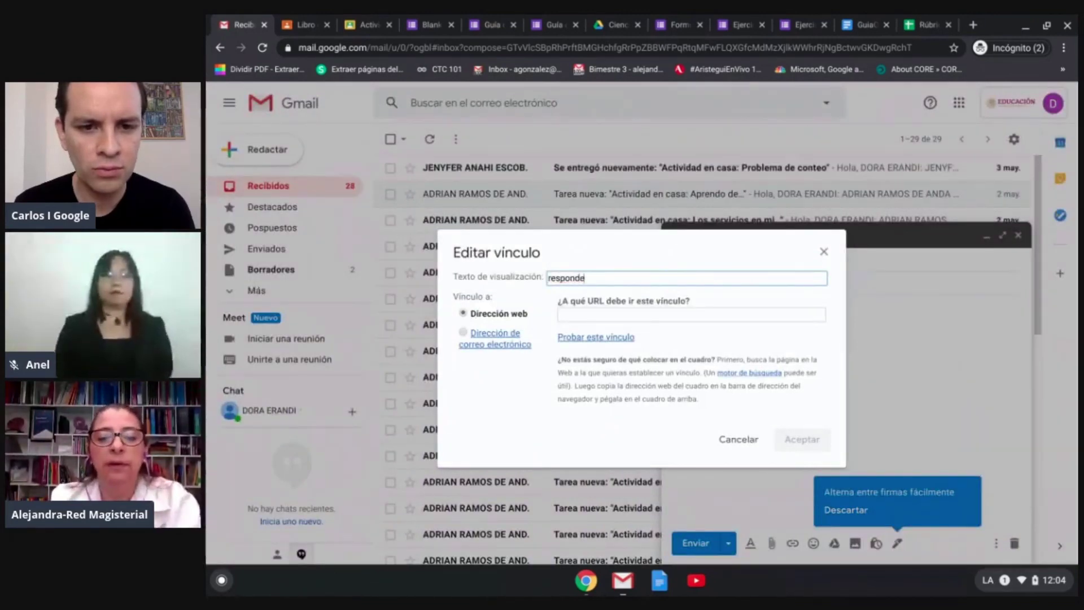
pyautogui.click(559, 315)
pyautogui.write('https://forms.gle/HjQJwLdFSazuuNbz7')
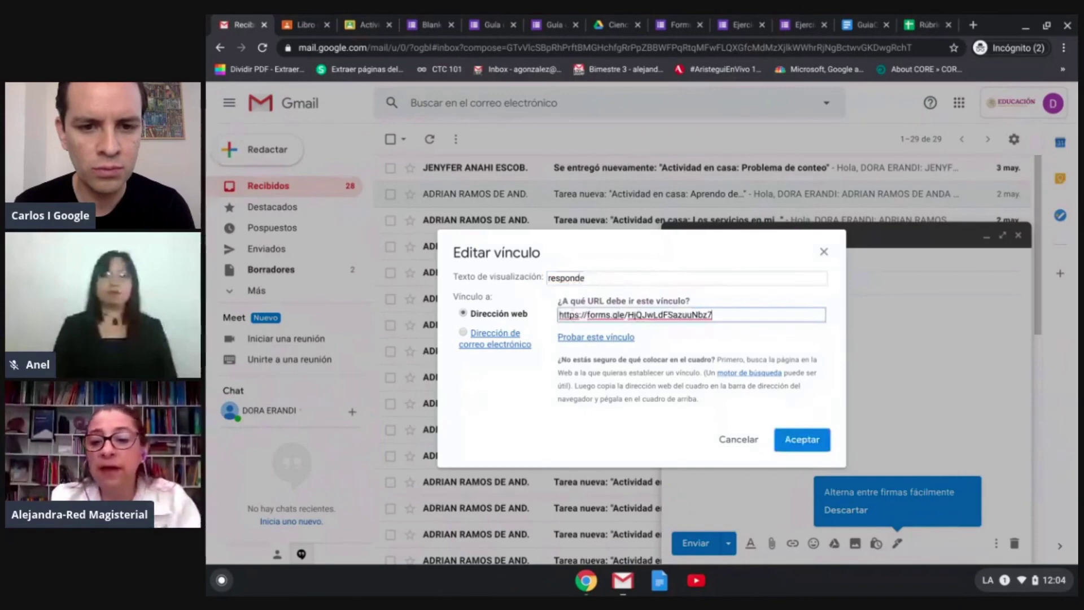
pyautogui.click(816, 444)
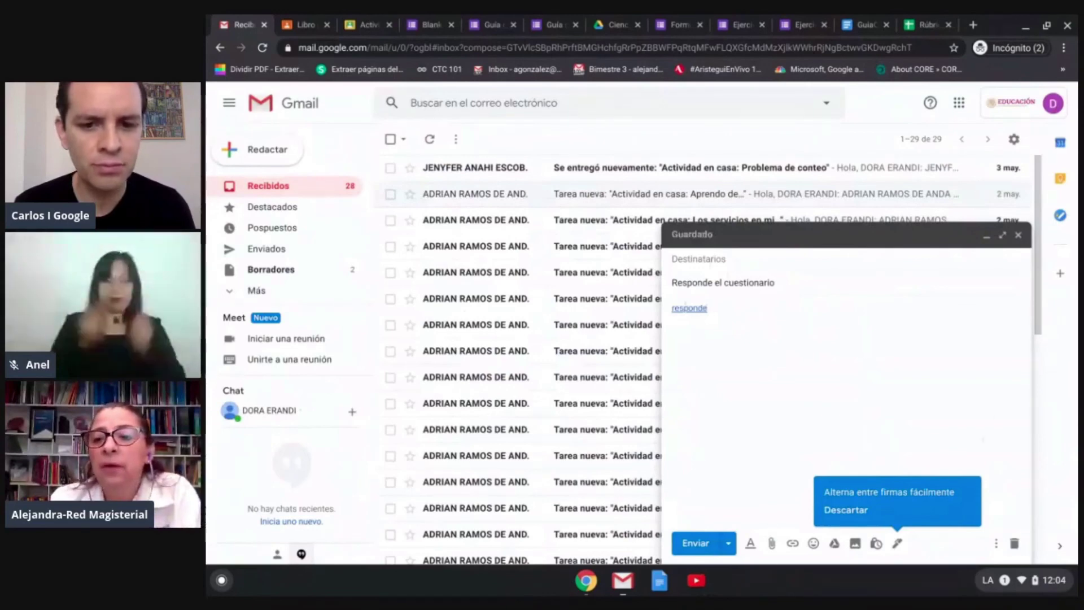
pyautogui.click(1018, 235)
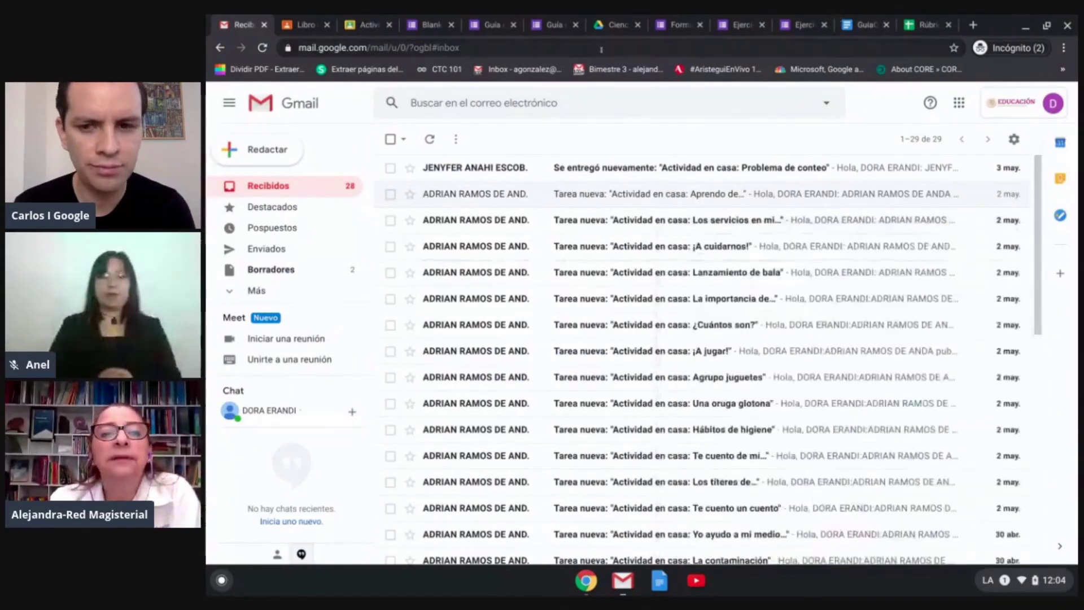
# Copy the quiz's full sharing link from the send dialog, then go to the Classroom gradebook
pyautogui.click(428, 25)
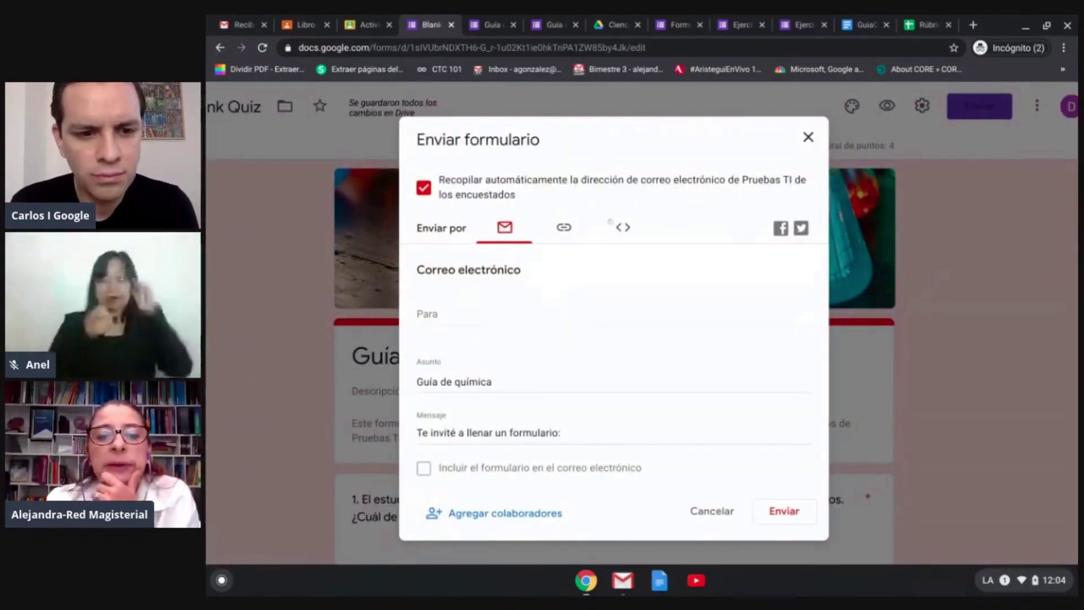
pyautogui.click(623, 227)
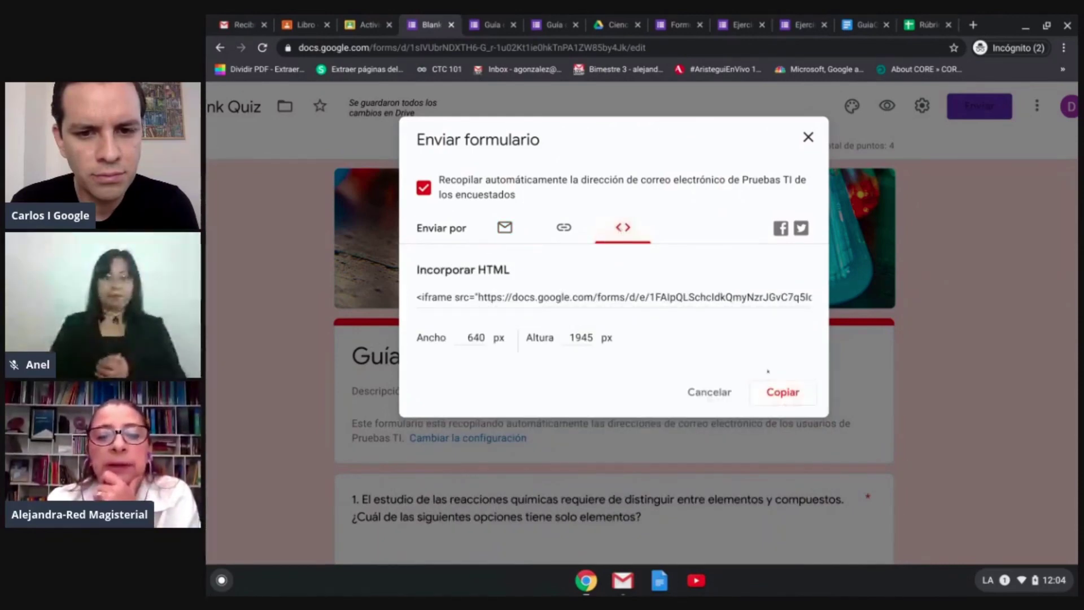
pyautogui.click(563, 227)
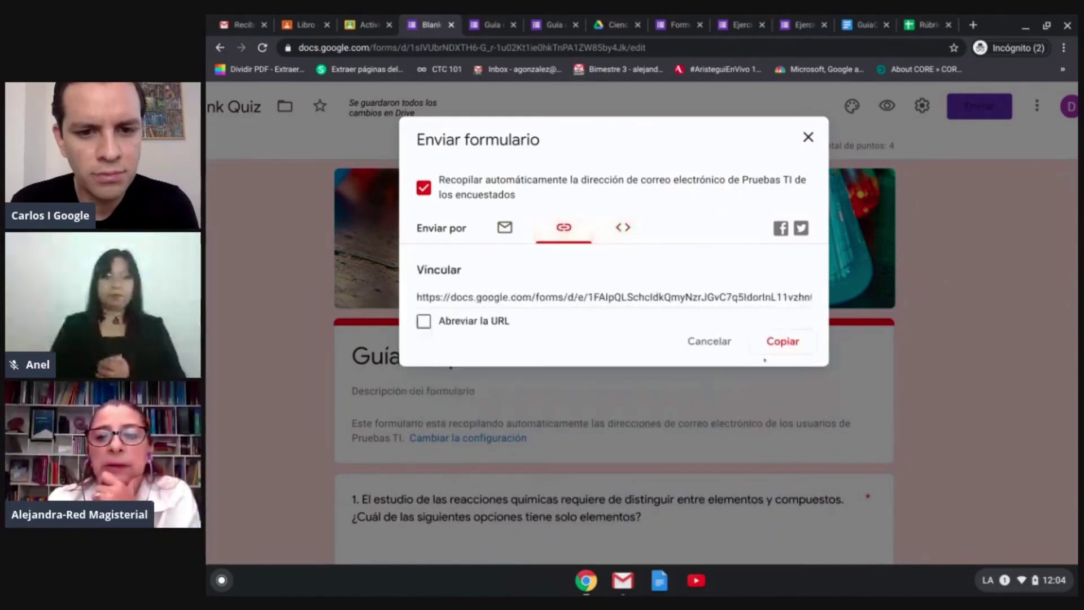
pyautogui.click(782, 341)
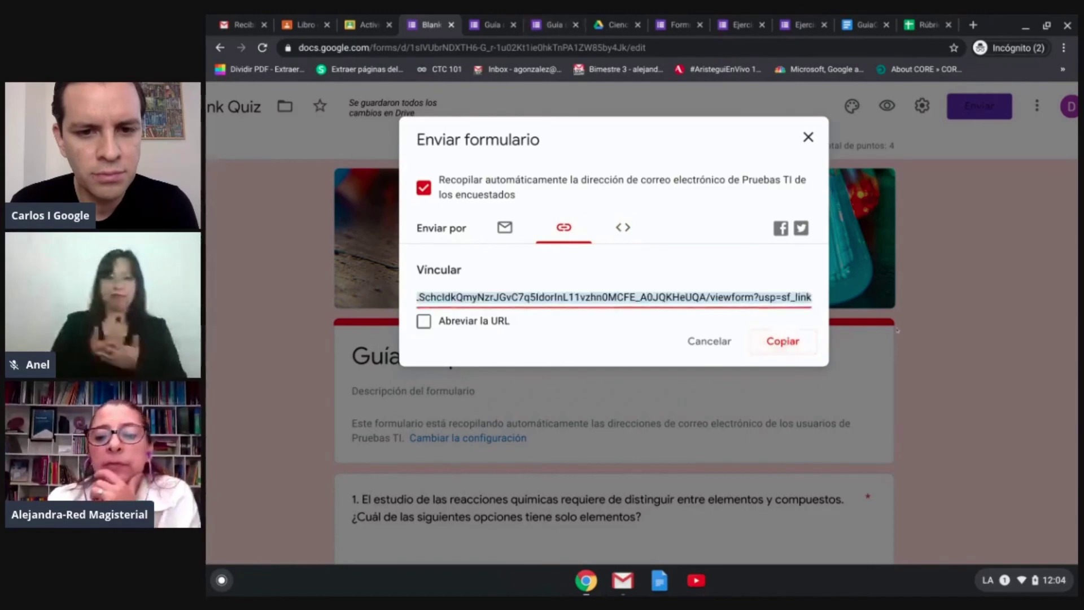
pyautogui.click(773, 341)
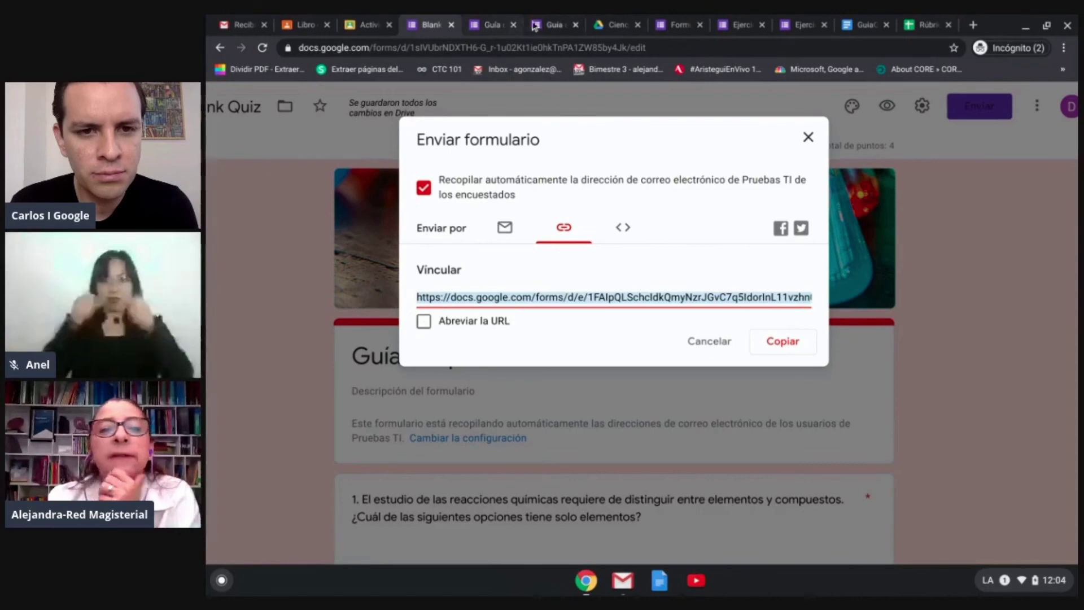
pyautogui.click(304, 25)
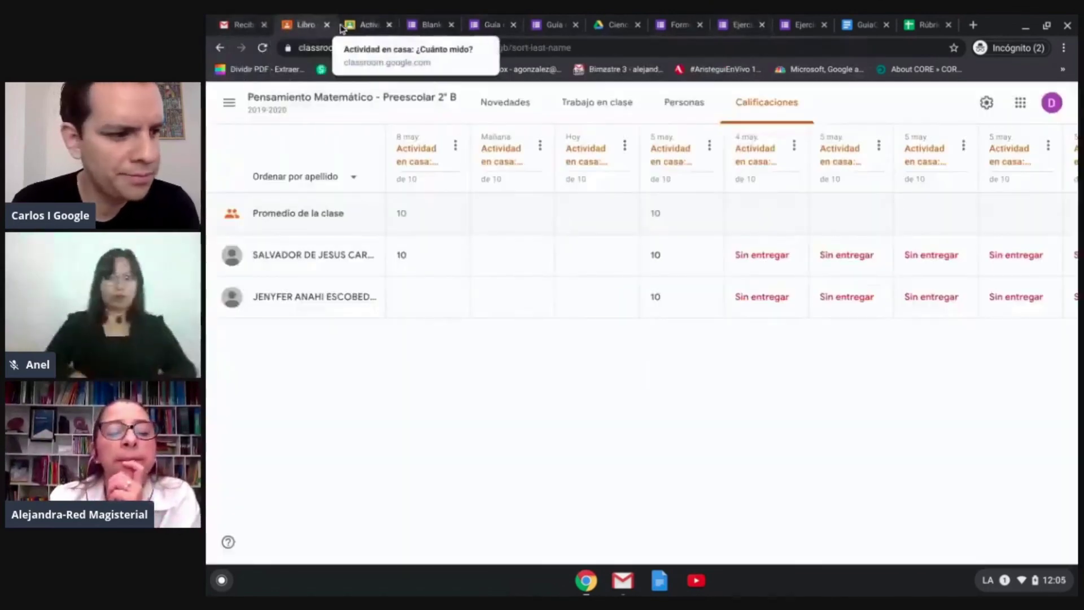
# Review the Cuánto mido submission, then start a new assignment from the class's Classwork page
pyautogui.click(351, 27)
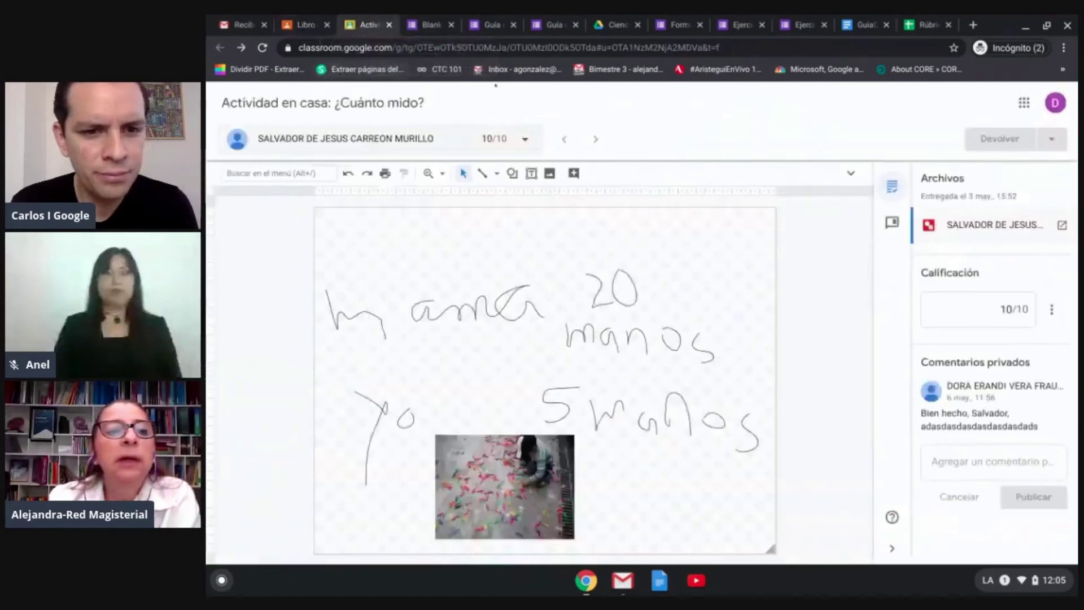
pyautogui.click(305, 24)
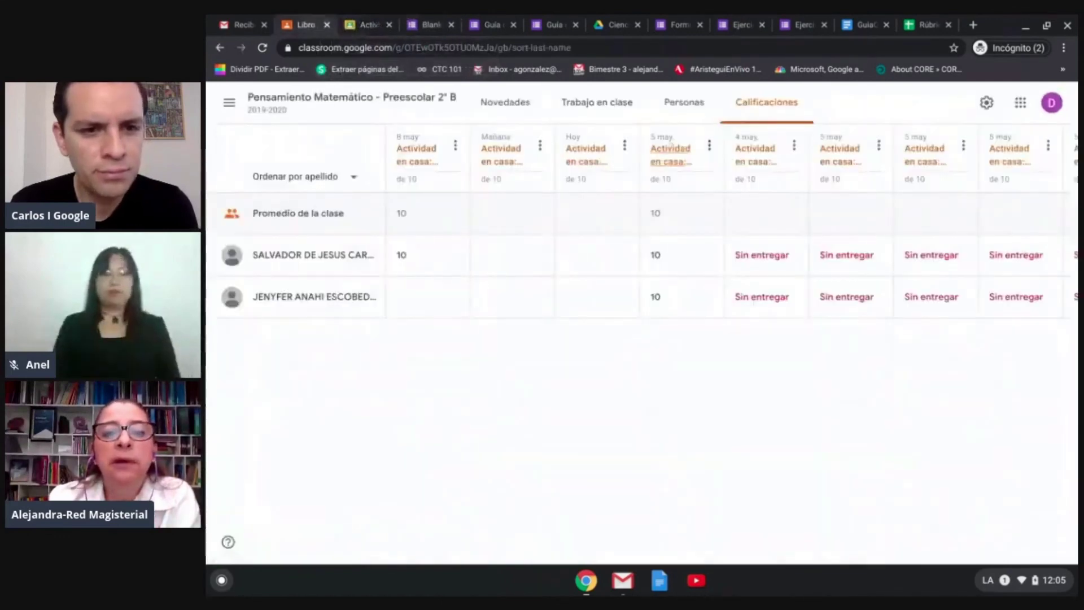
pyautogui.click(597, 101)
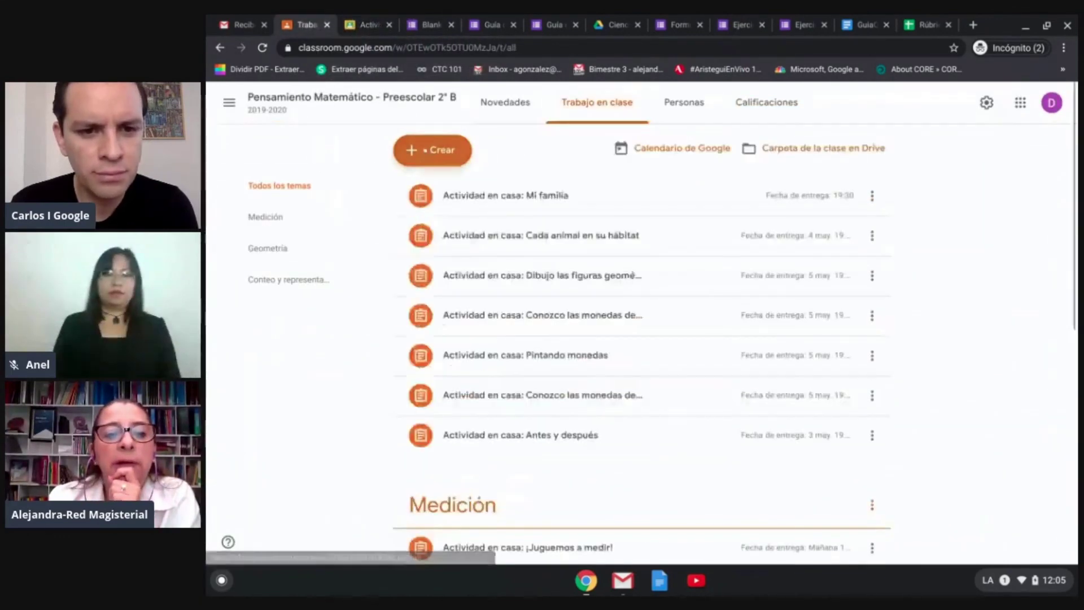
pyautogui.click(432, 150)
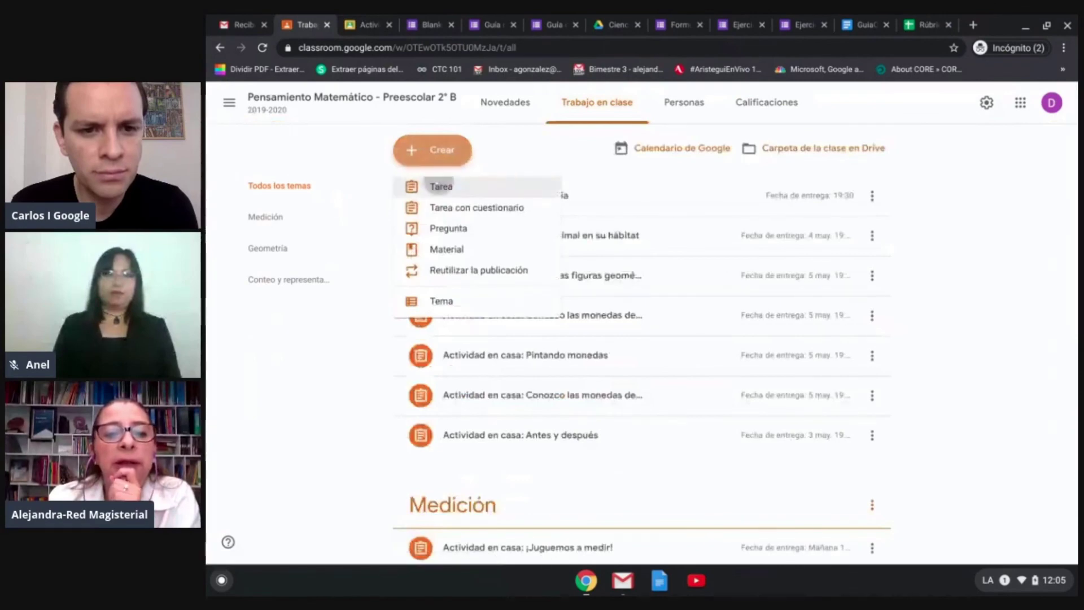
pyautogui.click(438, 185)
# Save a draft assignment 'asdasdasa' with instructions 'asdasdasdasd' and the quiz form link attached
pyautogui.write('asdasdasasdasda')
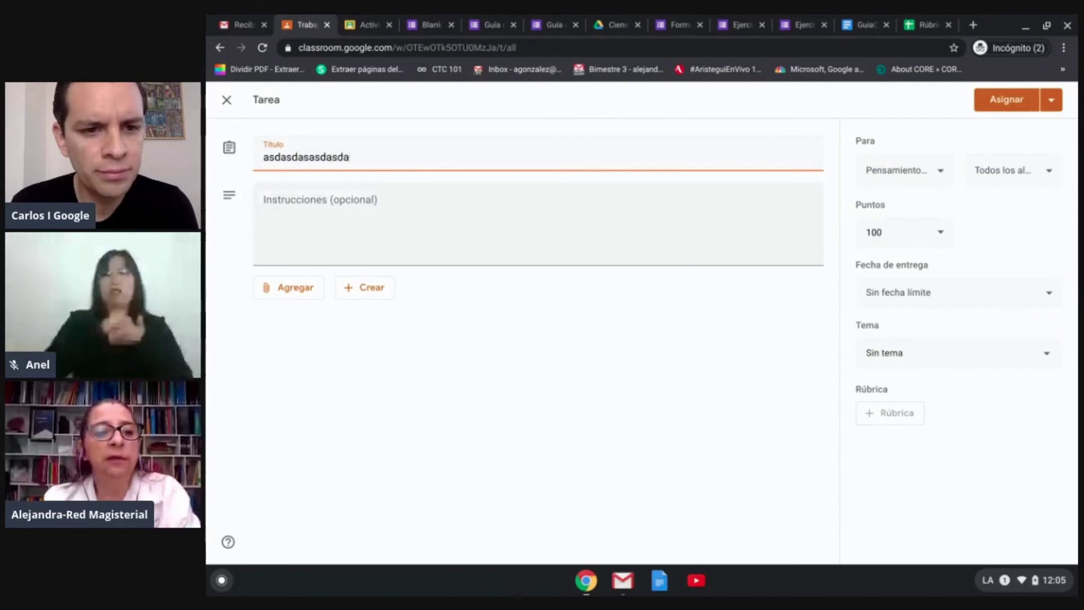
pyautogui.click(313, 229)
pyautogui.write('asdasdasdasd')
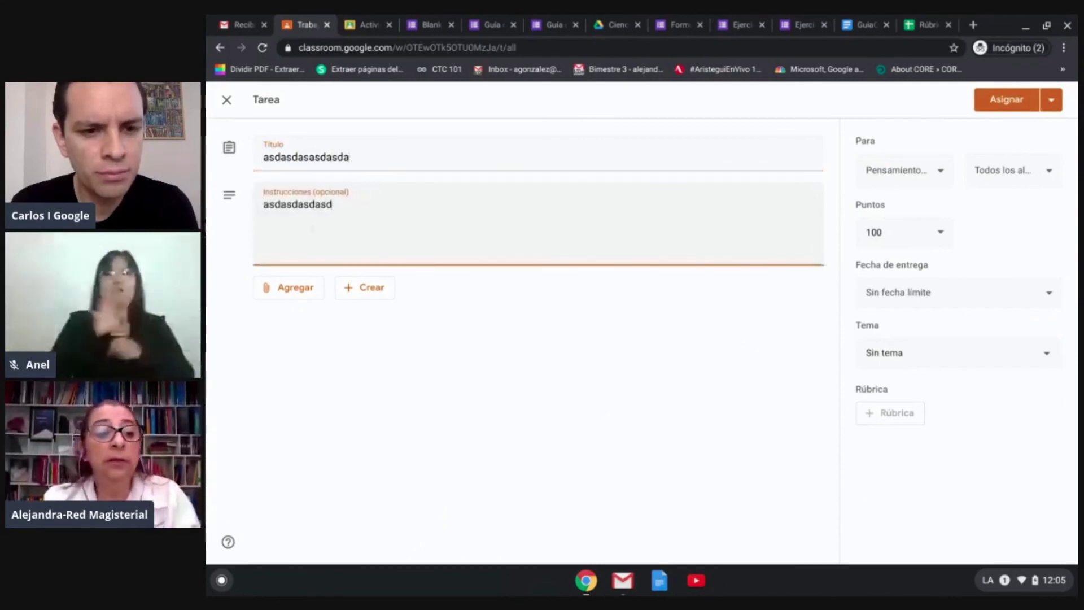
pyautogui.click(298, 287)
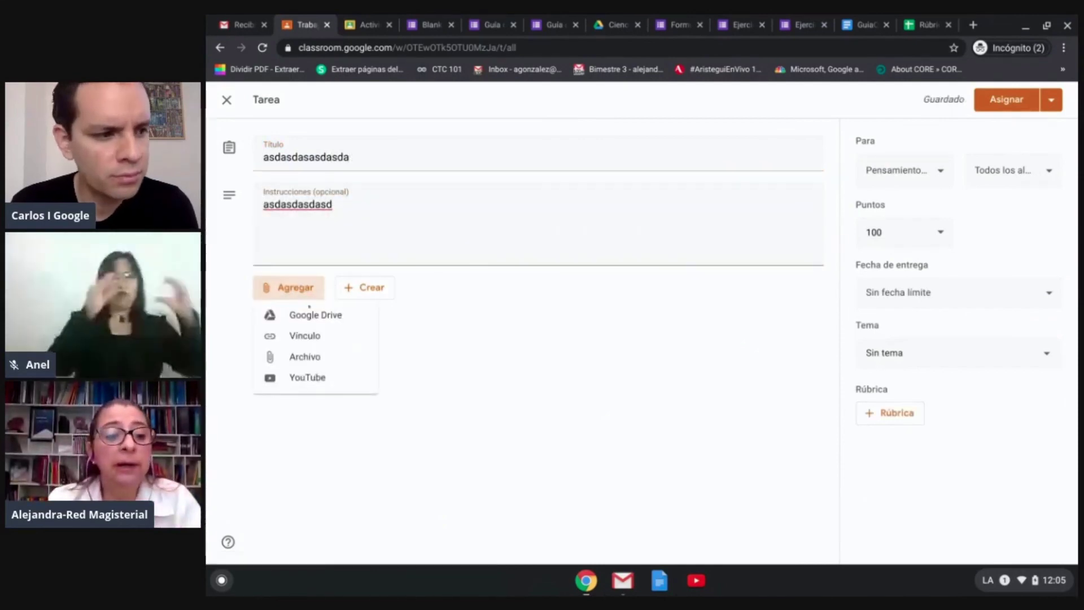
pyautogui.click(310, 337)
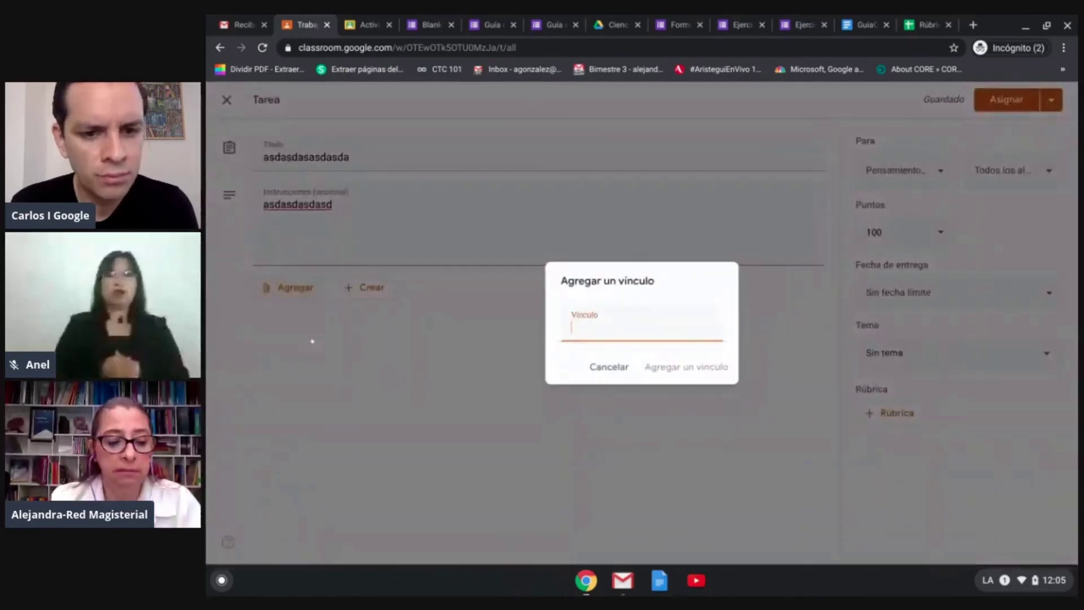
pyautogui.hotkey('ctrl', 'v')
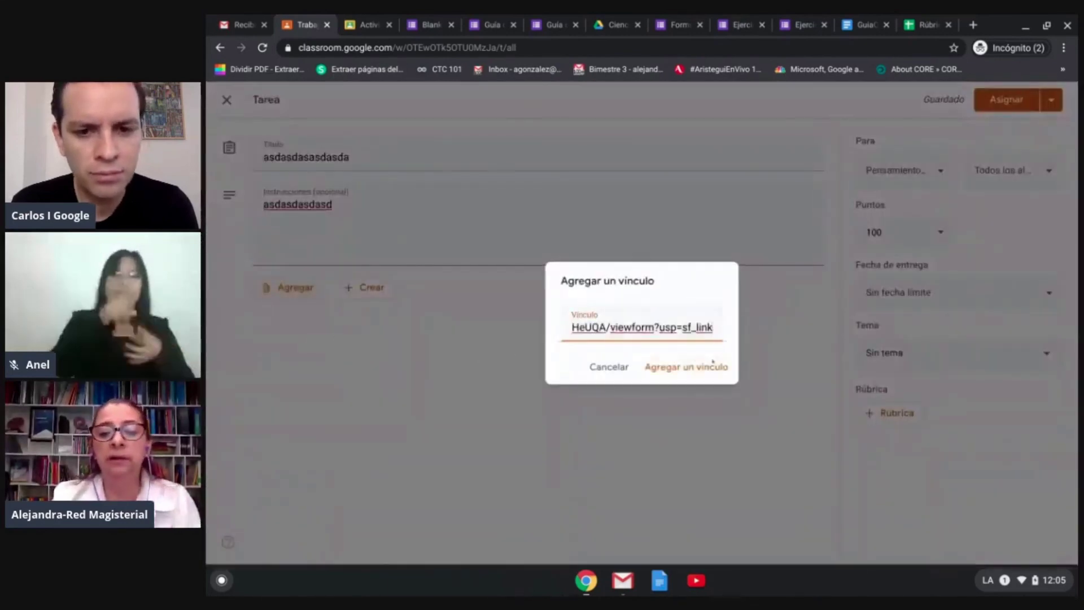
pyautogui.click(712, 362)
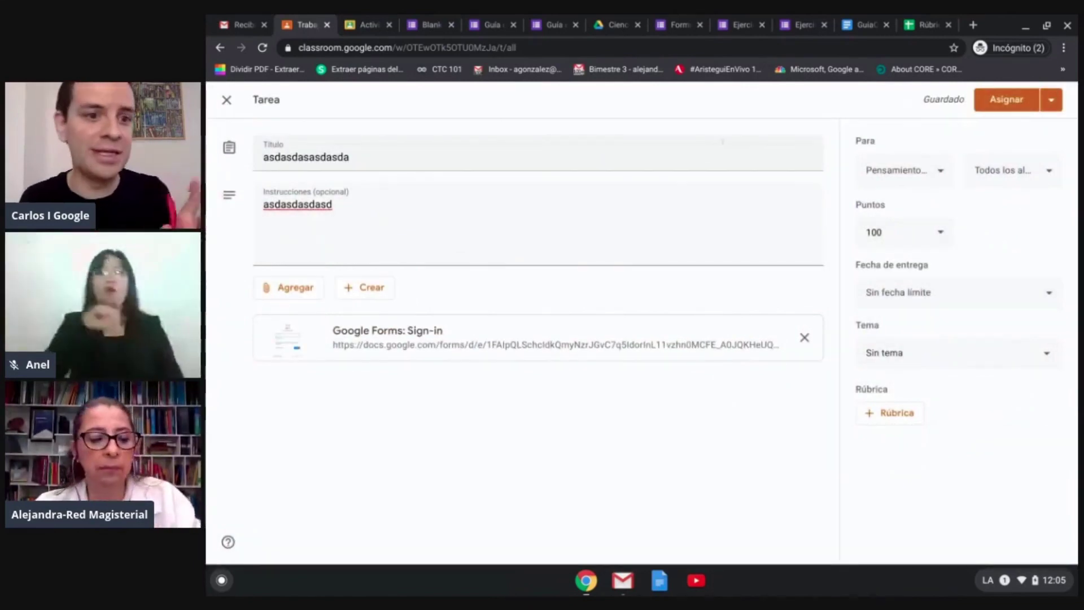
pyautogui.press('Escape')
# Switch to the Edu OnAir slides window and start the slideshow full screen
pyautogui.click(584, 578)
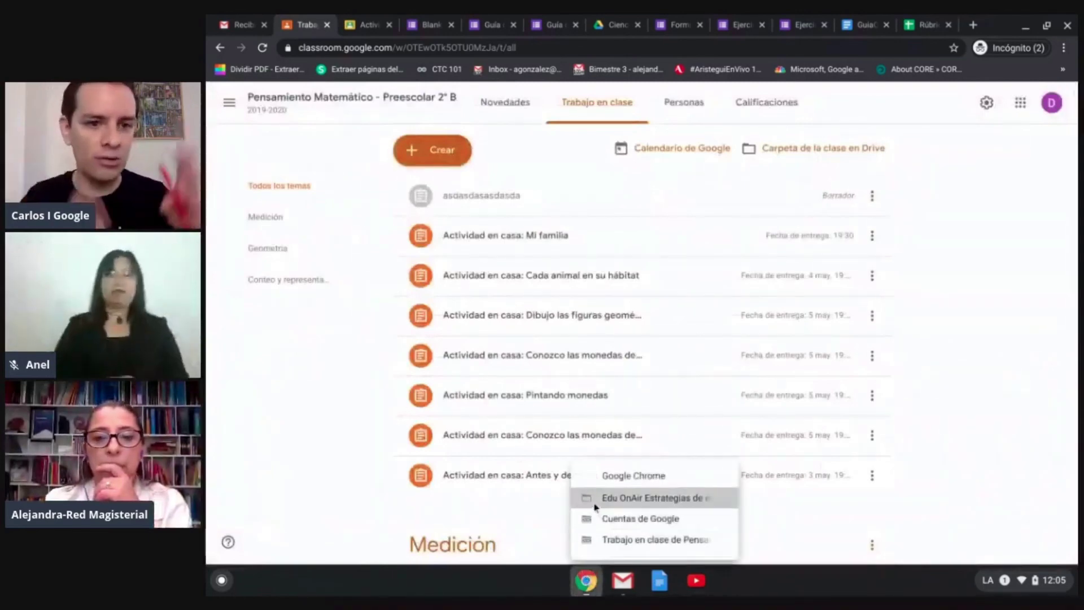
pyautogui.click(594, 504)
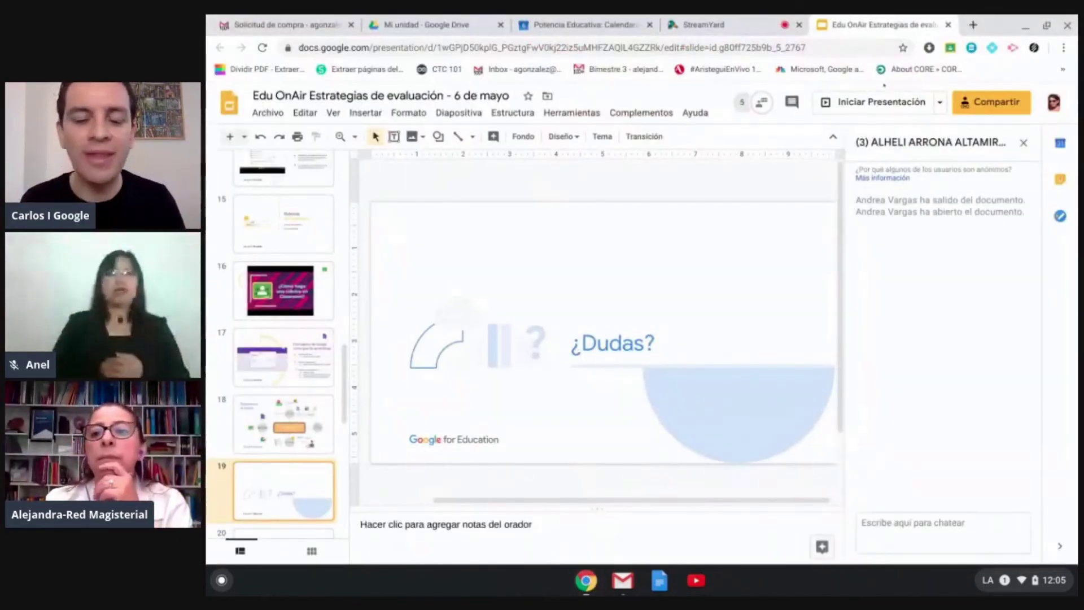
pyautogui.click(861, 103)
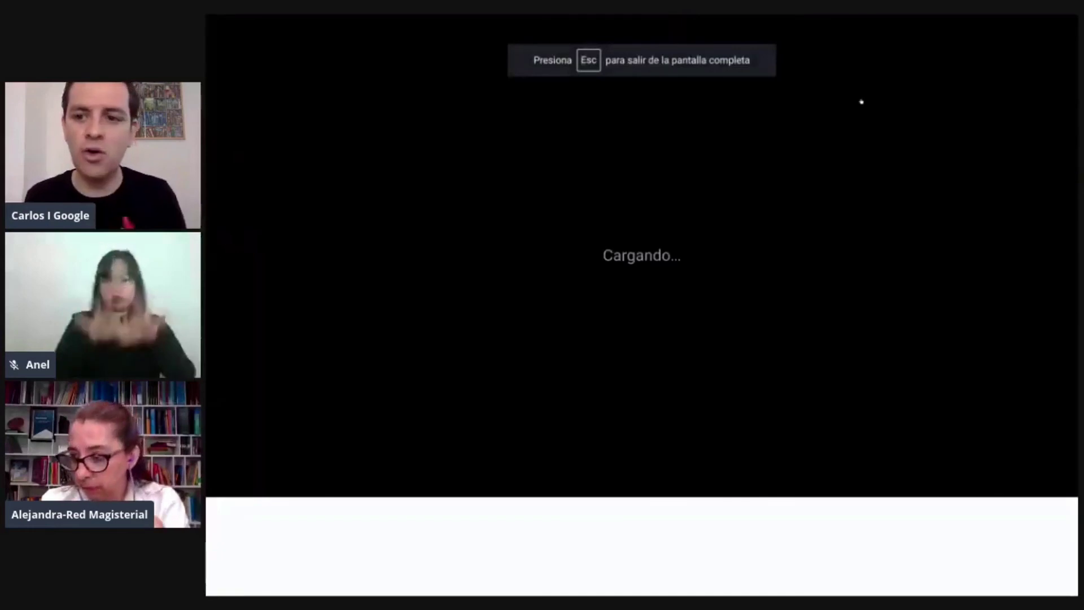